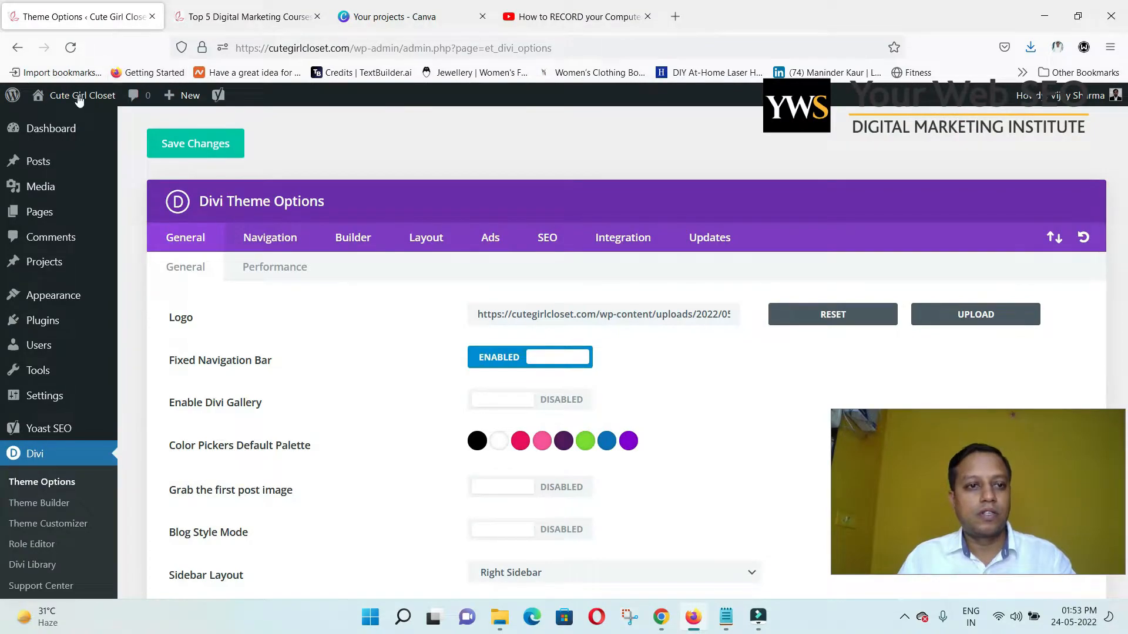
Glance at the live home page, then go from Divi Theme Options to Plugins > Add New.
click(209, 6)
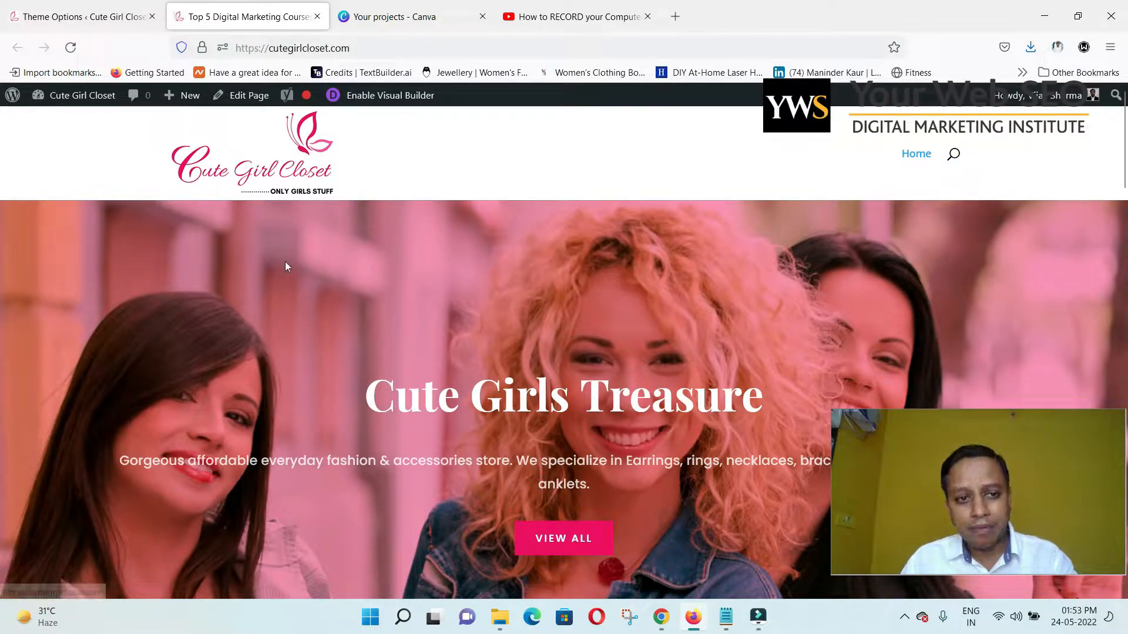
click(79, 8)
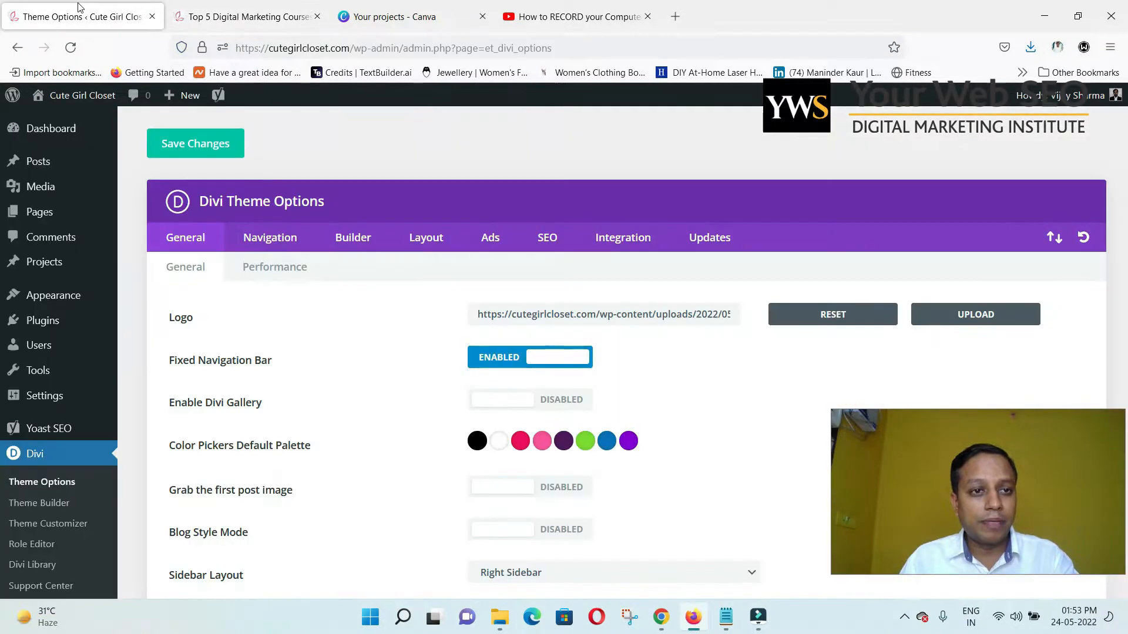
mouse_move(66, 372)
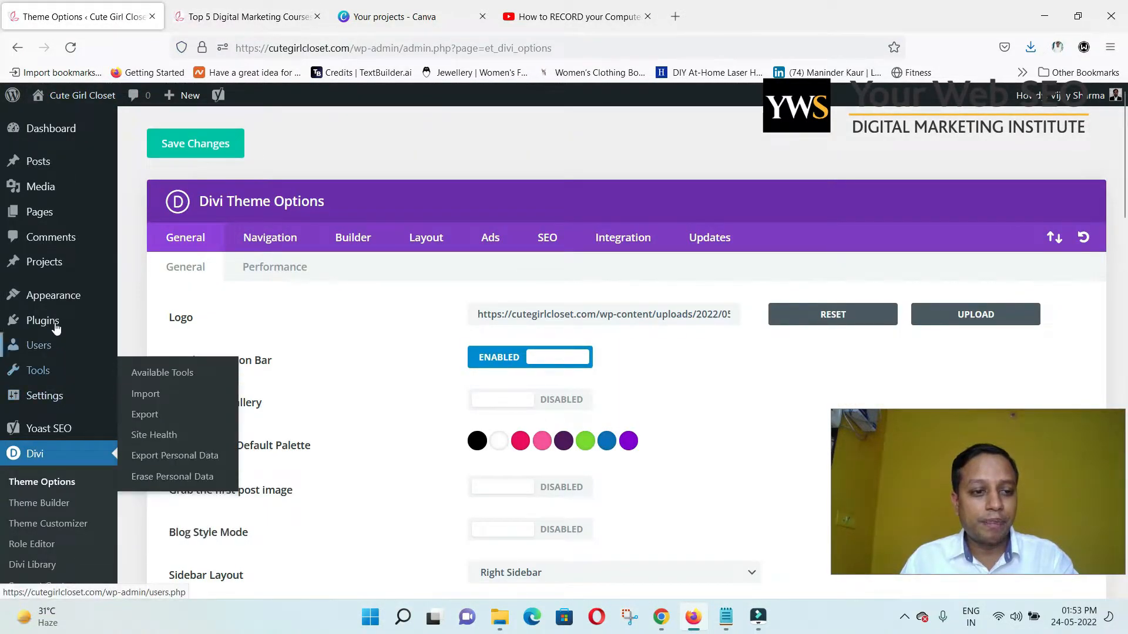
mouse_move(56, 326)
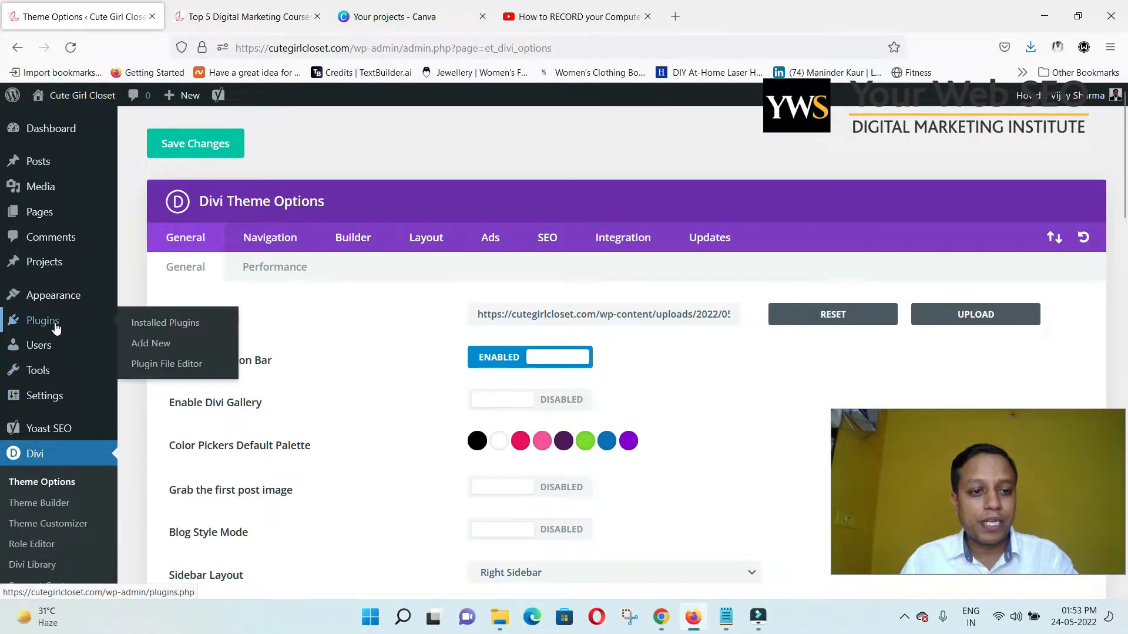
click(151, 350)
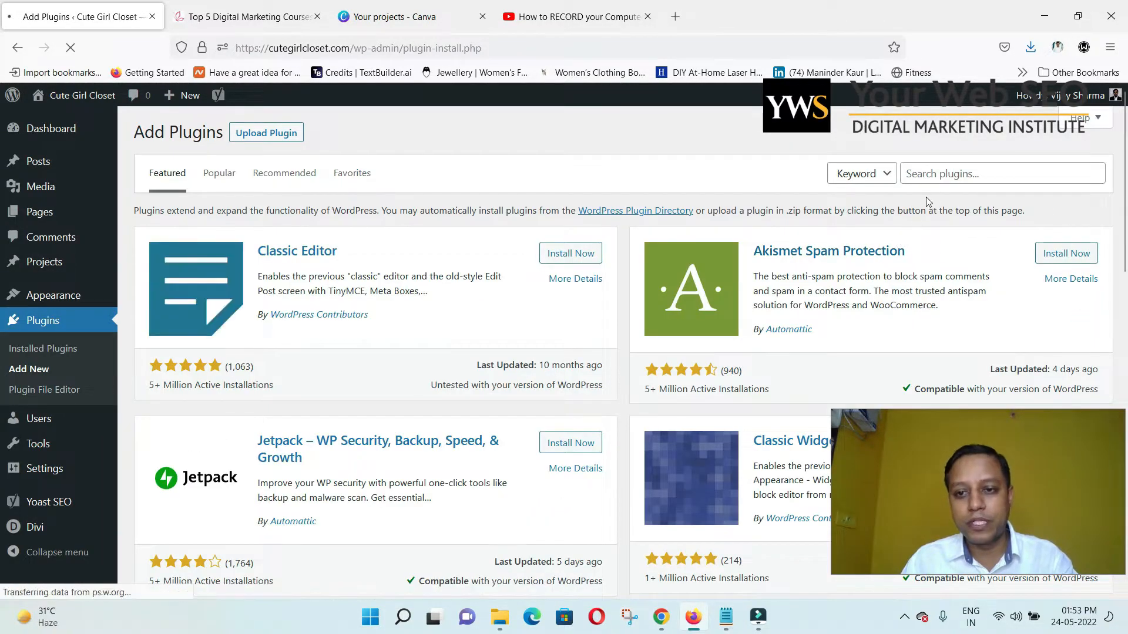
Search the plugin directory for 'woo', then install and activate WooCommerce.
click(940, 177)
text(woo)
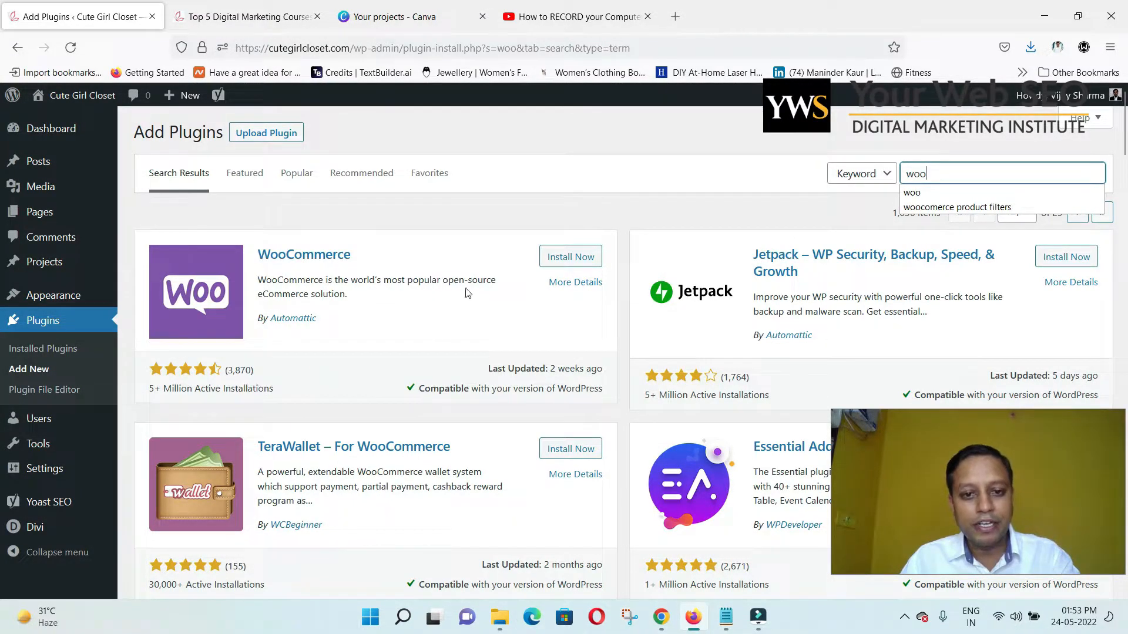
click(575, 260)
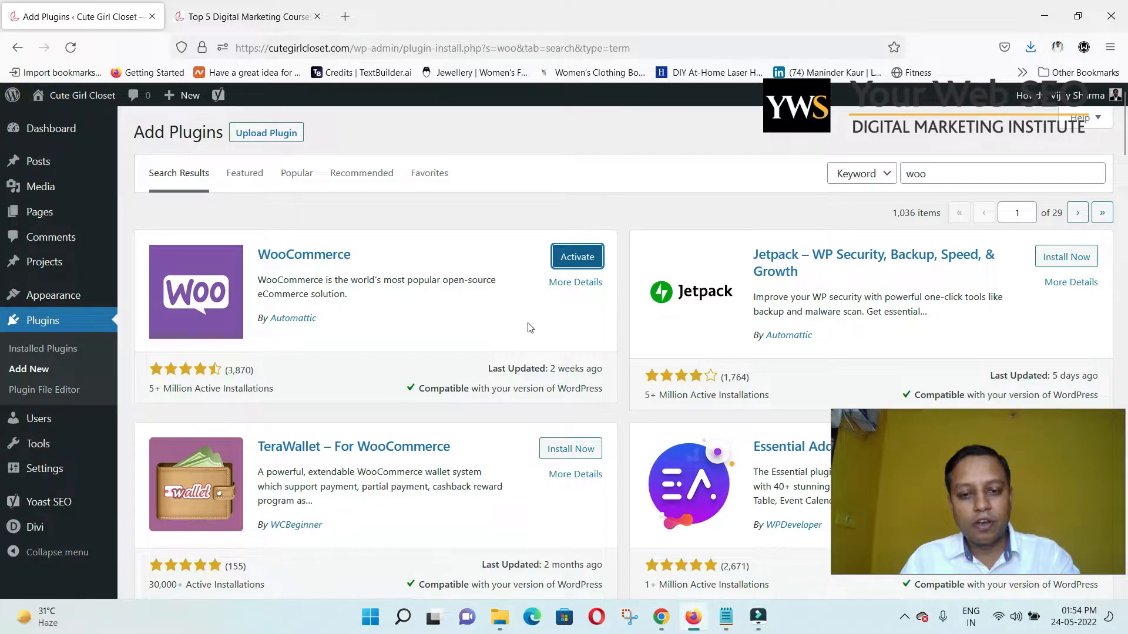
click(582, 259)
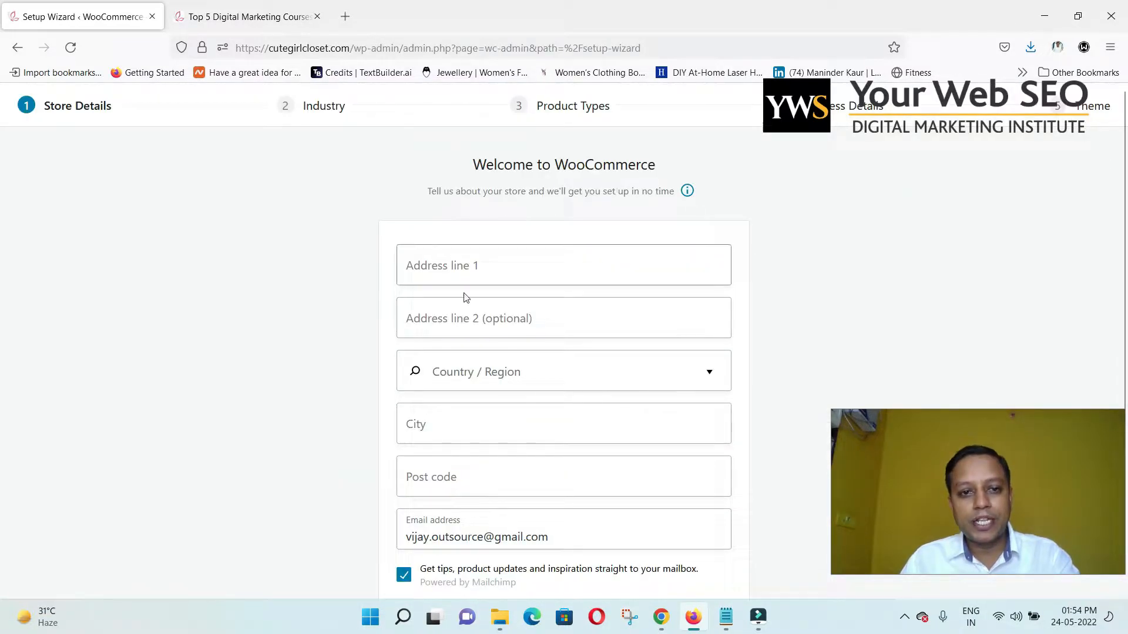
Enter the store's address details, continue, and answer No thanks to usage tracking.
scroll(769, 273, down, 2)
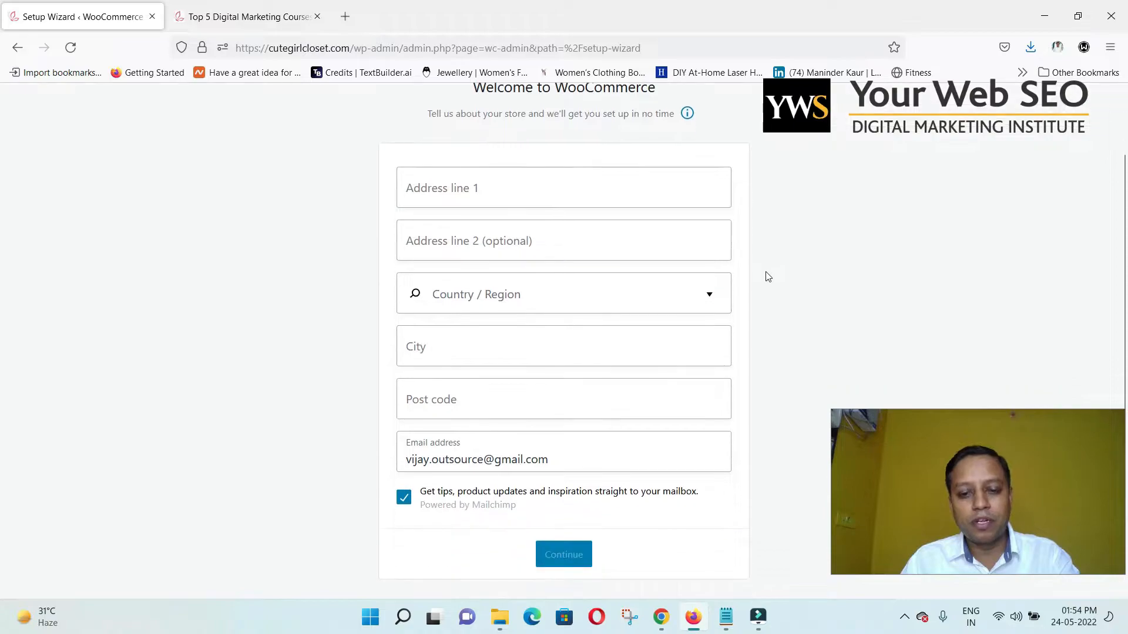
scroll(757, 279, up, 2)
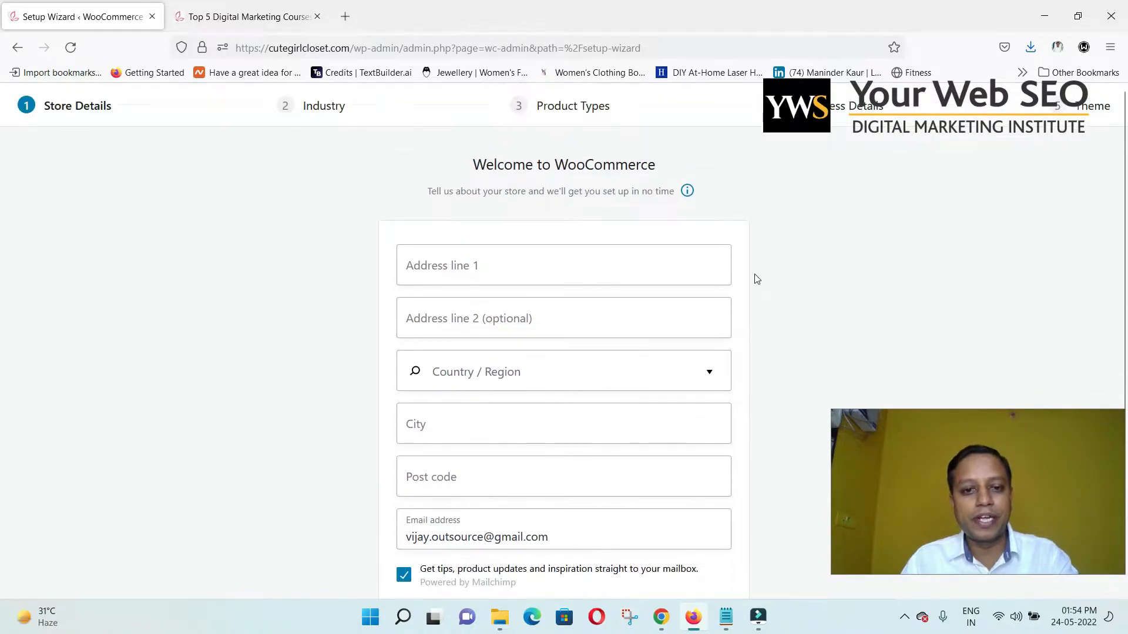
click(560, 256)
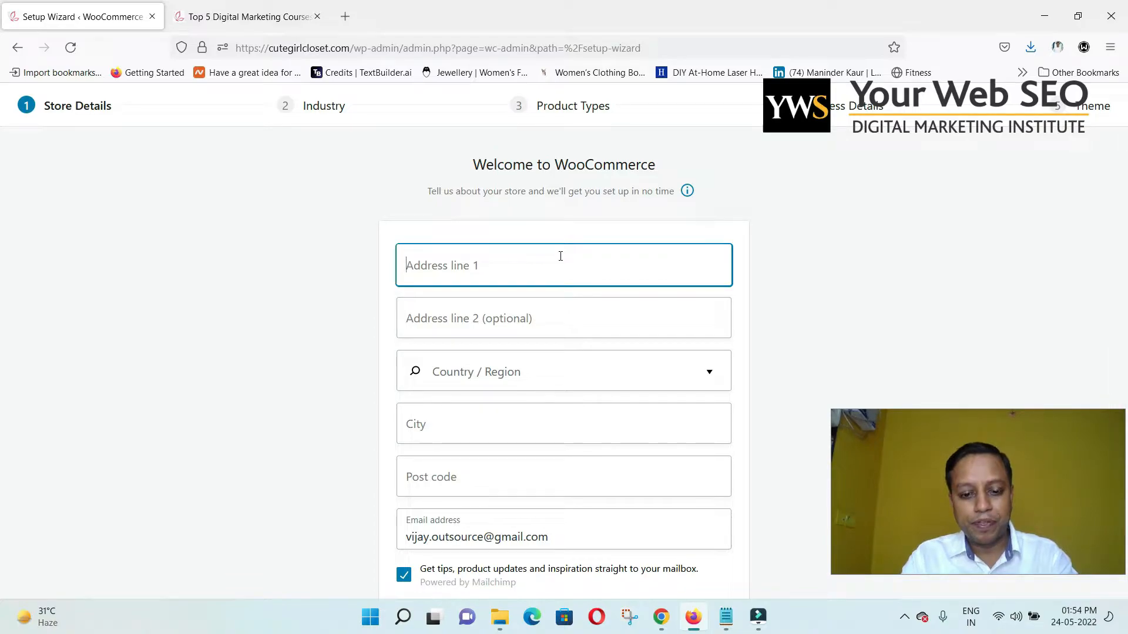
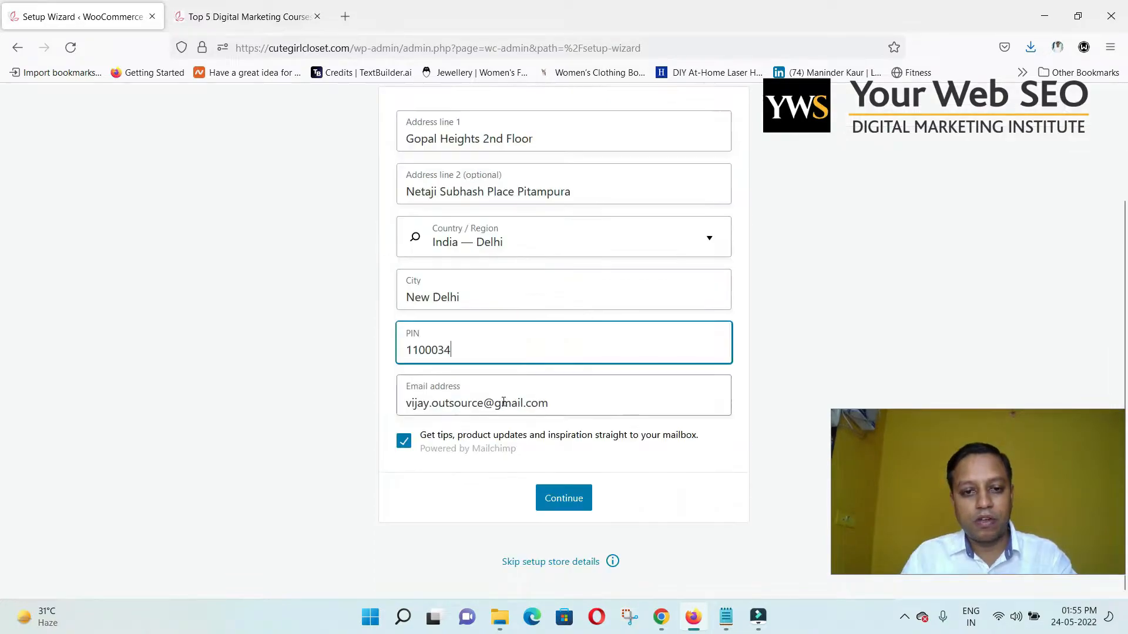
triple_click(505, 400)
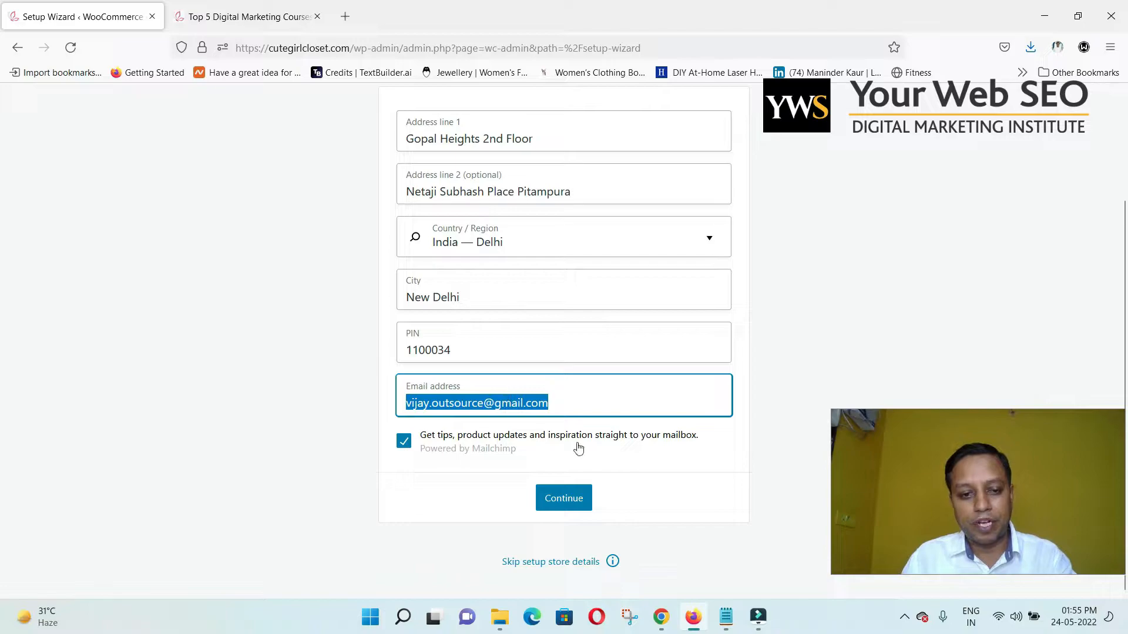
click(582, 498)
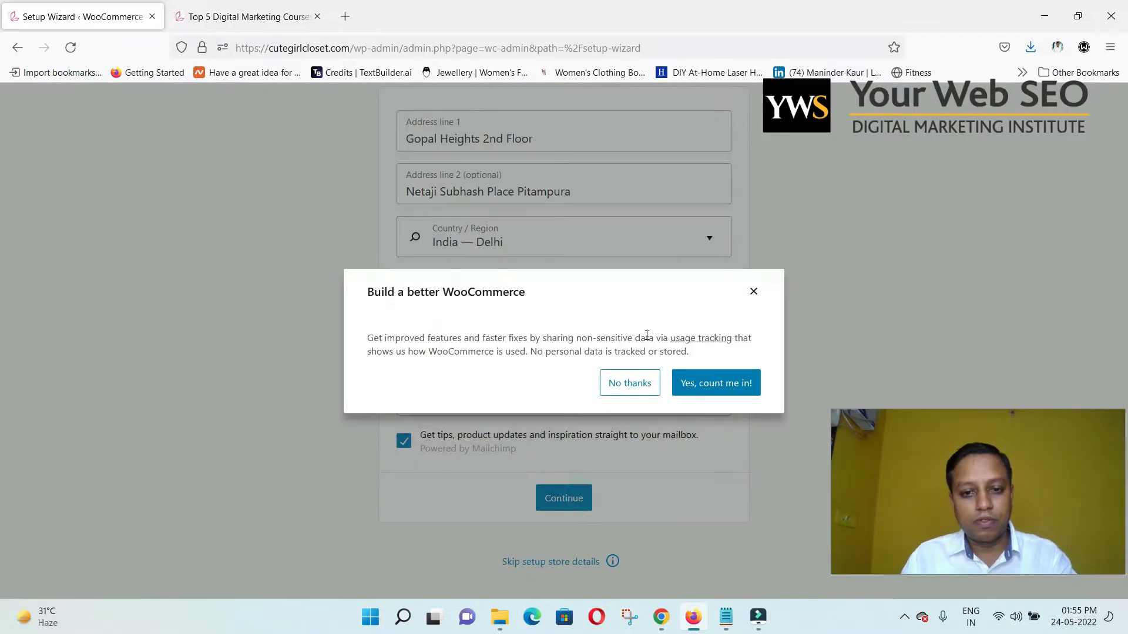
click(648, 389)
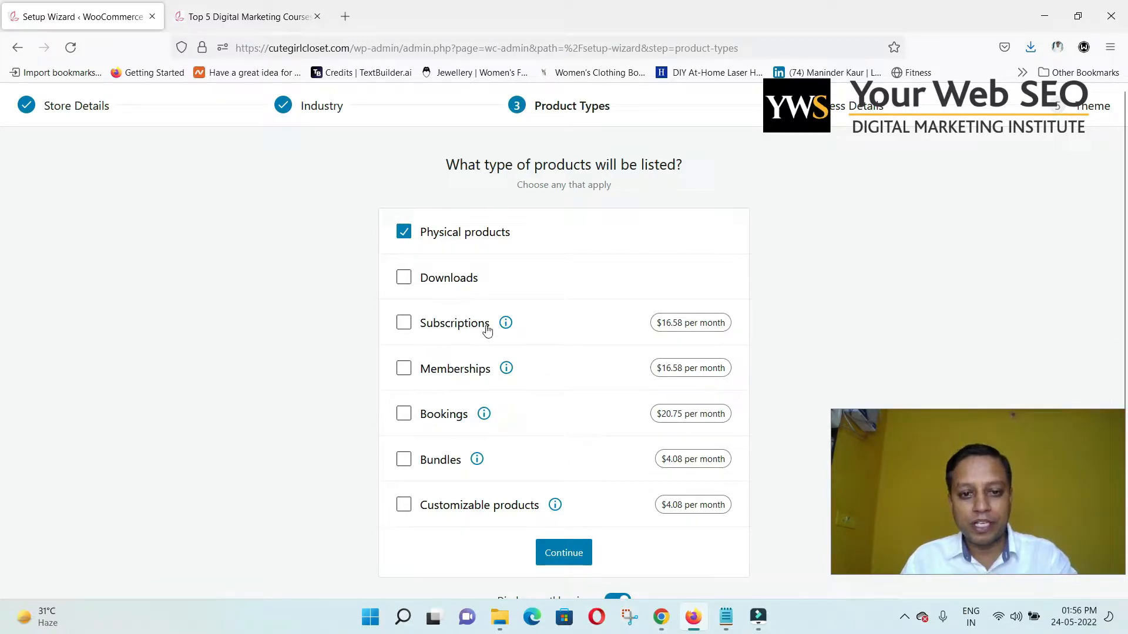
Keep Physical products as the only product type and continue.
click(405, 233)
click(405, 234)
click(559, 556)
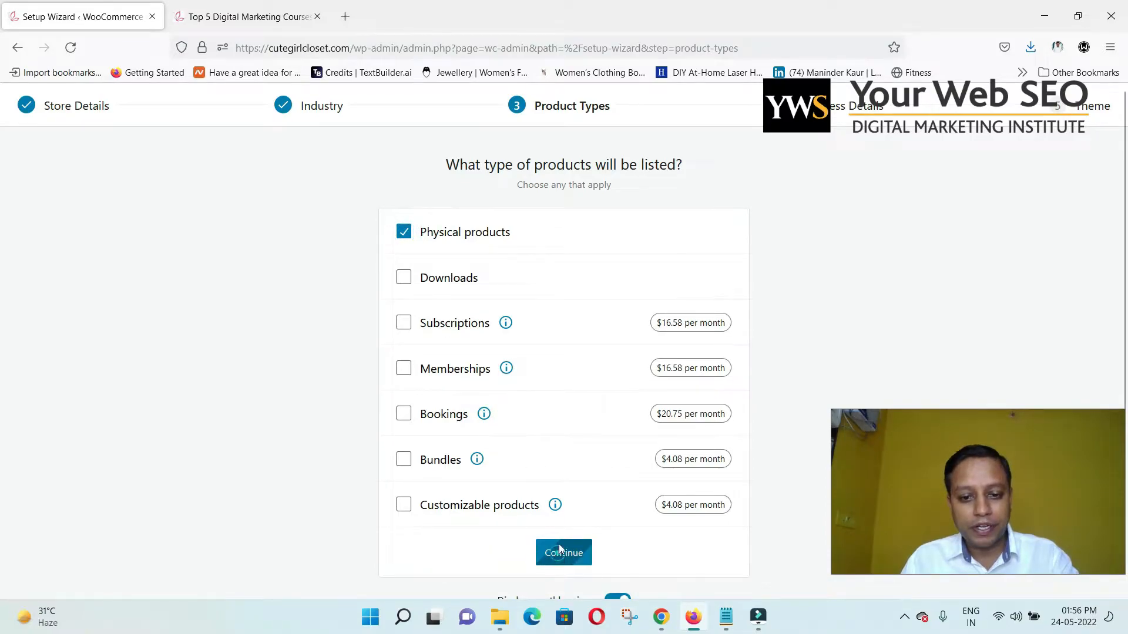
Set business details to 1 - 10 products and not selling elsewhere.
click(594, 337)
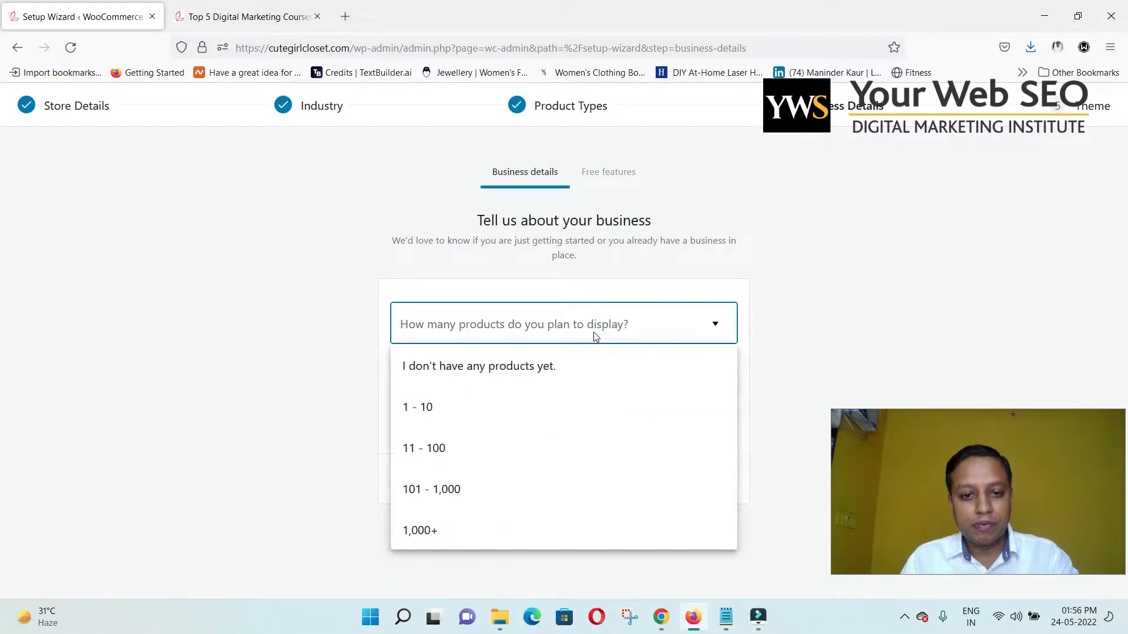
click(527, 405)
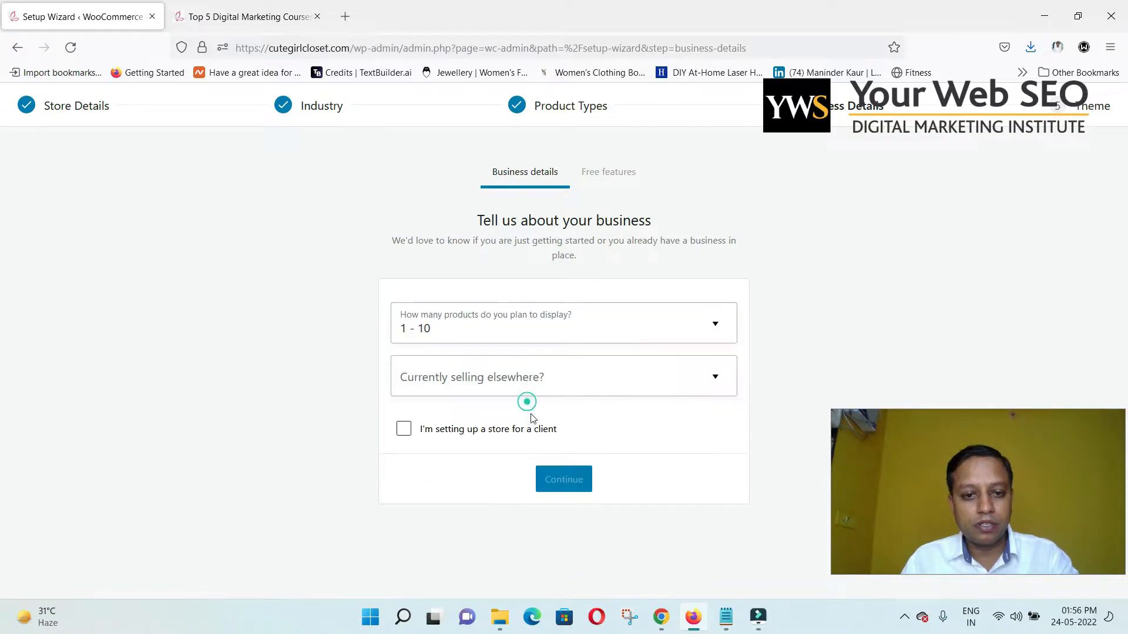
click(549, 394)
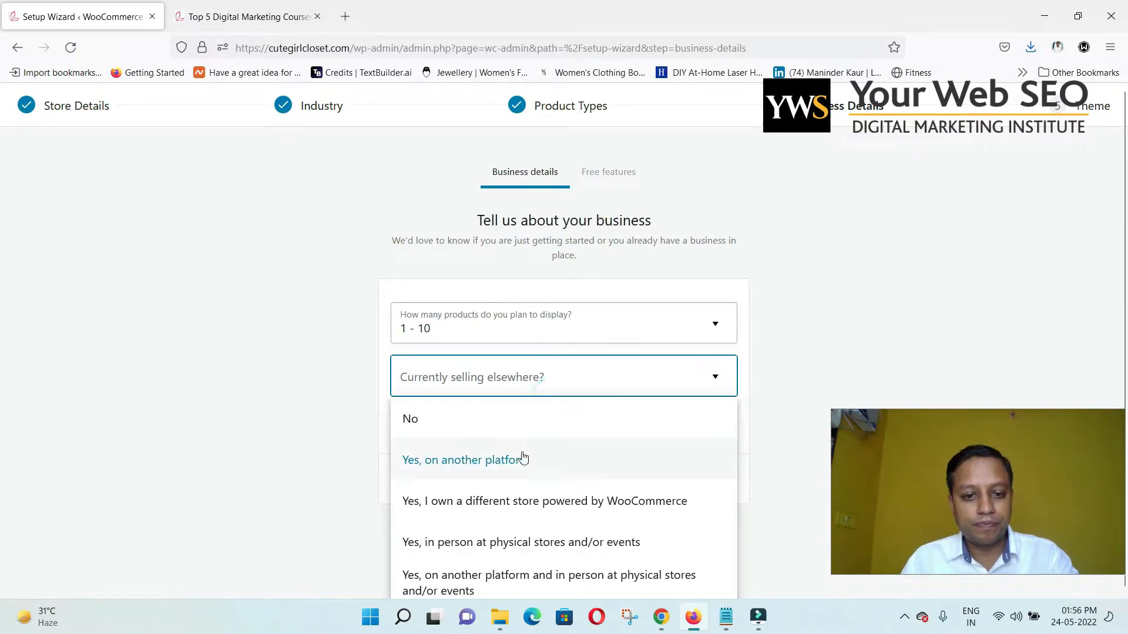
click(517, 436)
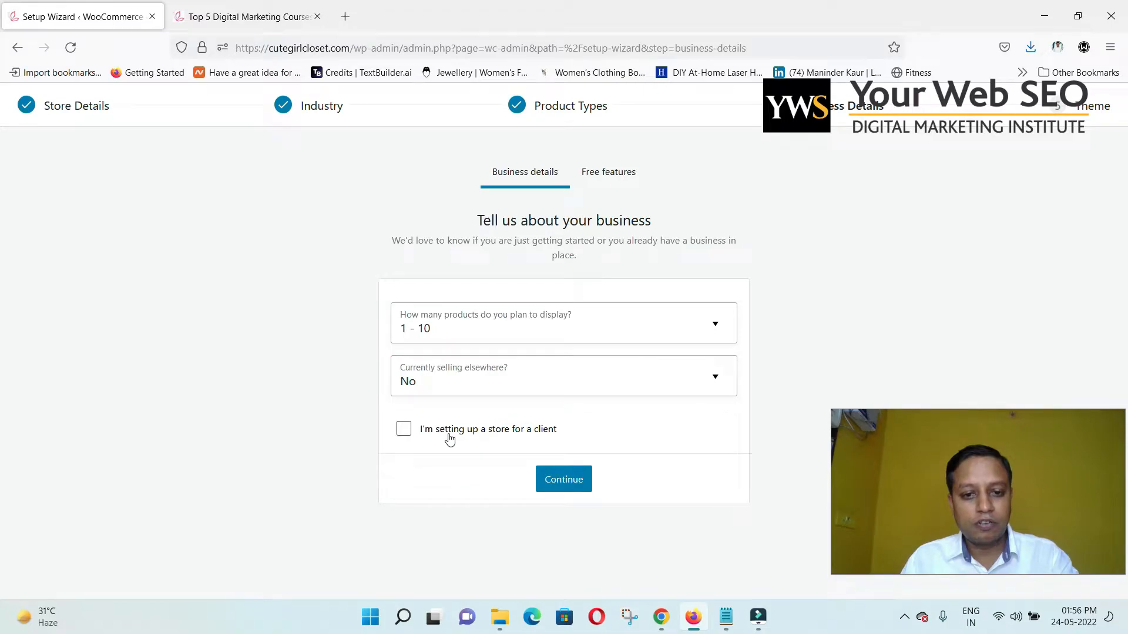
click(563, 479)
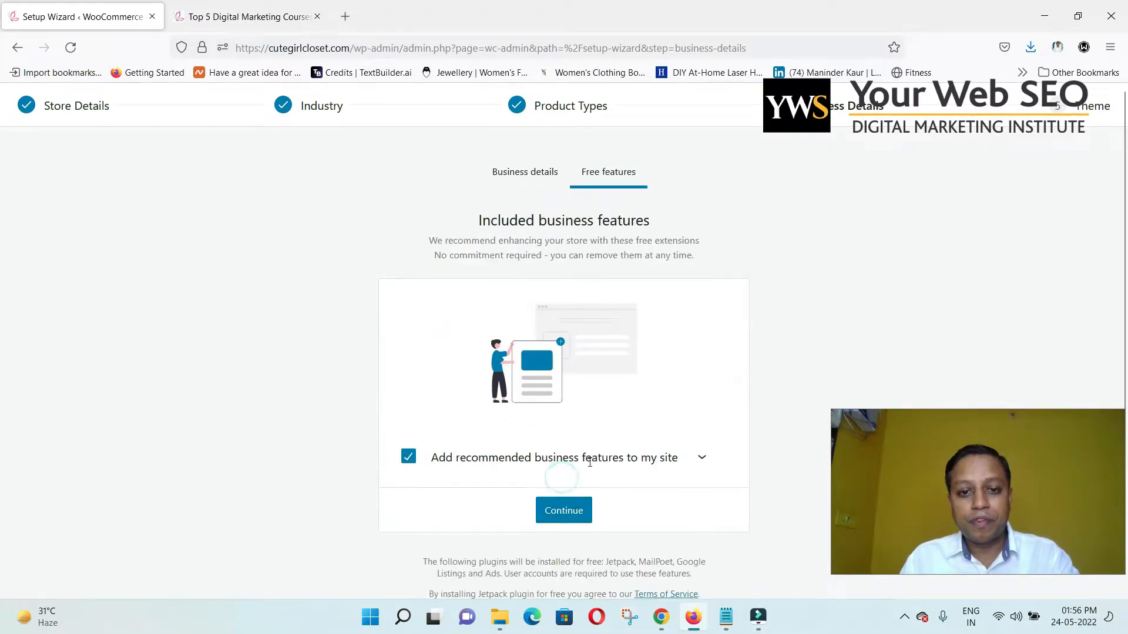
Keep the recommended free business features checked and continue.
scroll(608, 458, down, 1)
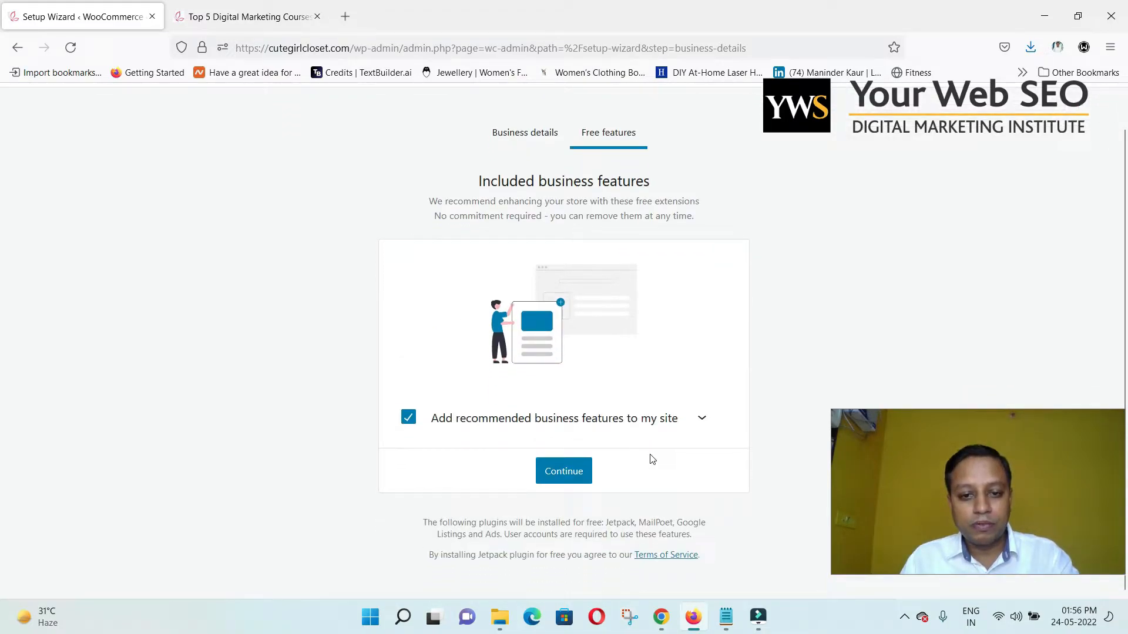
scroll(608, 450, up, 1)
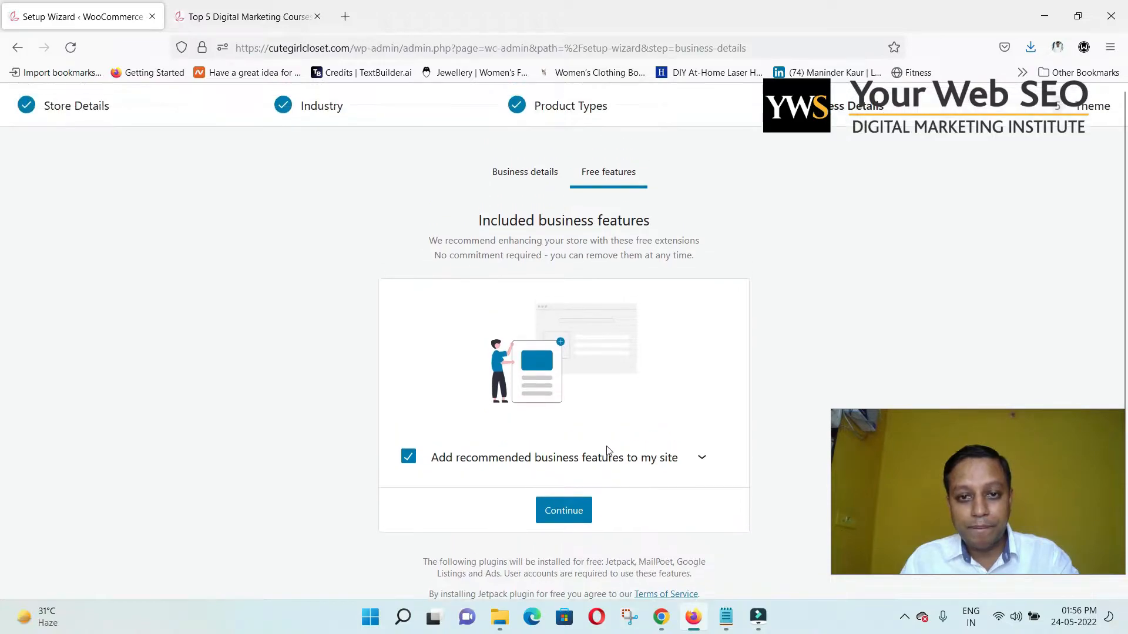
click(576, 512)
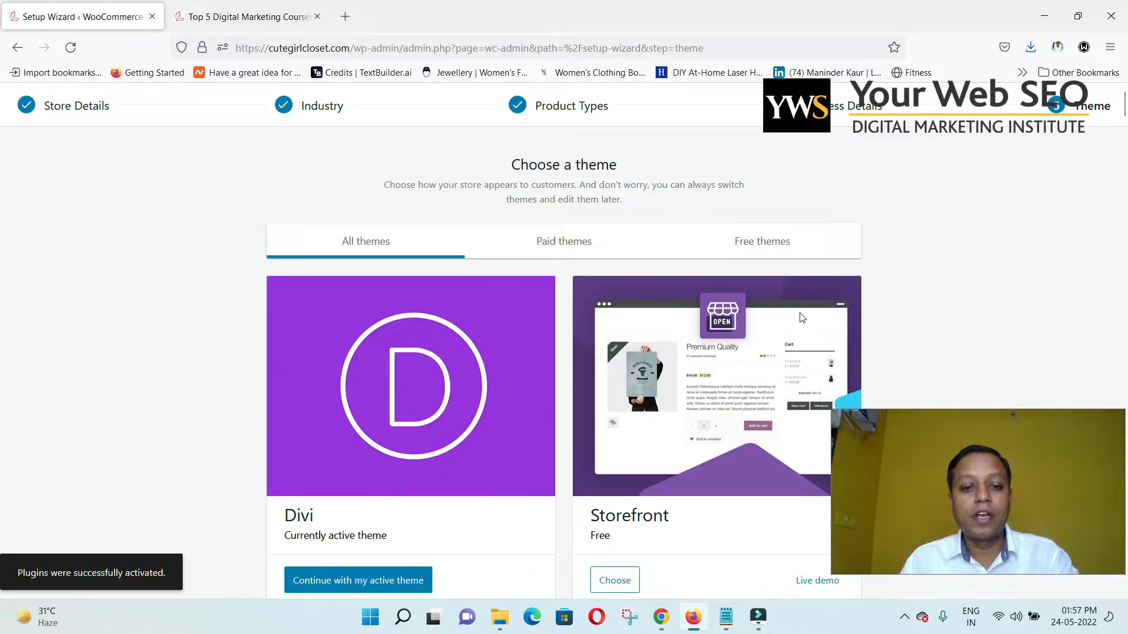
Keep the currently active Divi theme in the setup wizard.
scroll(549, 420, down, 3)
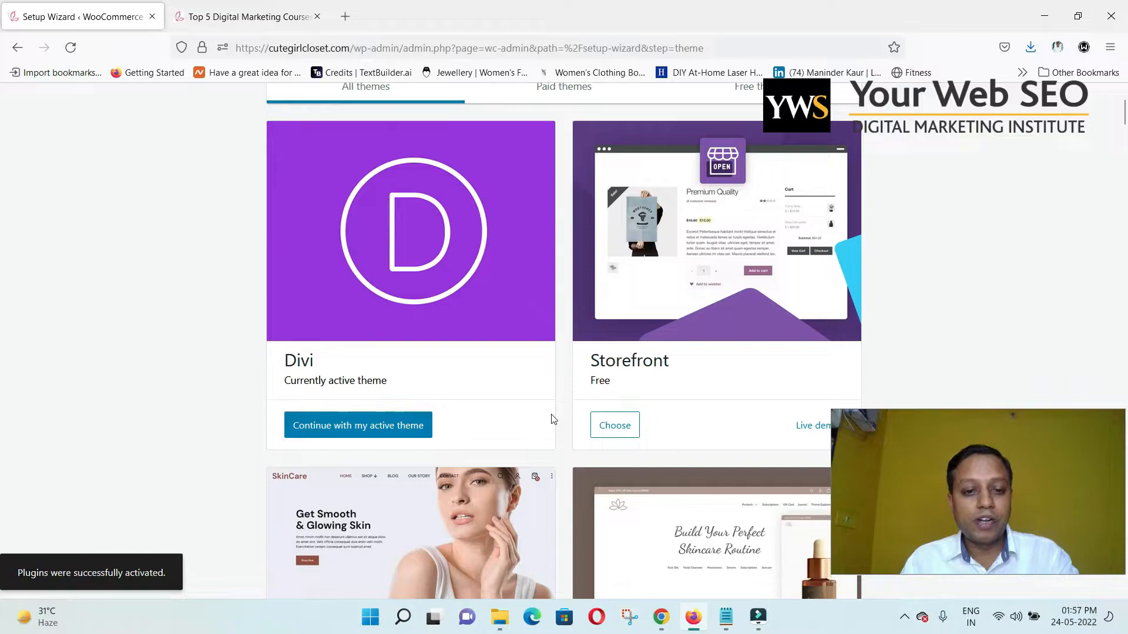
scroll(551, 419, down, 5)
scroll(551, 419, up, 8)
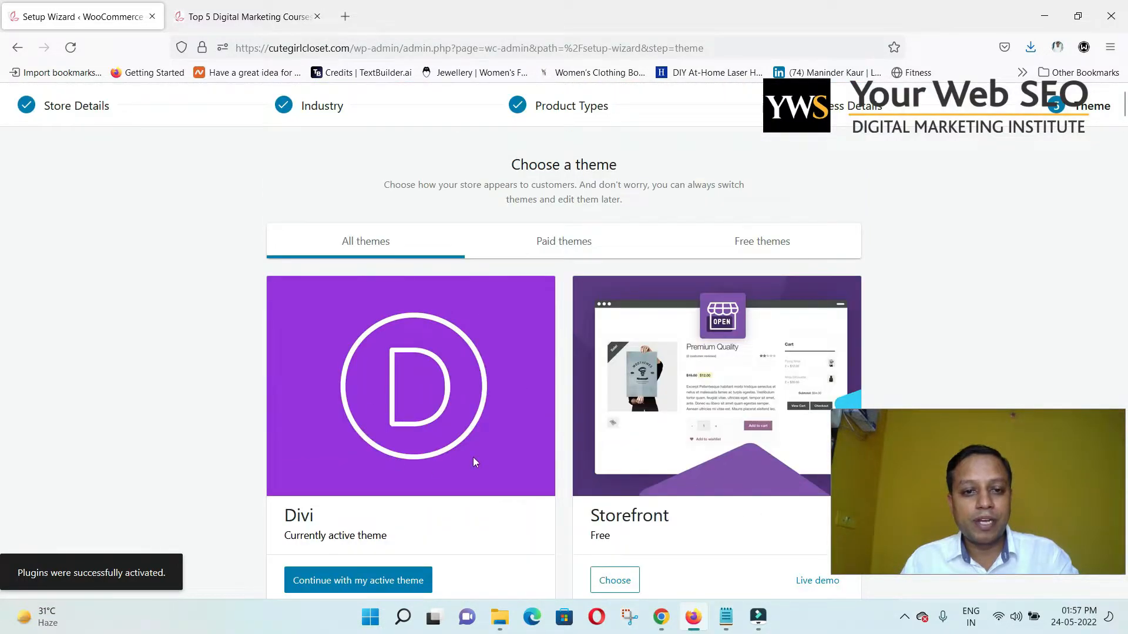
scroll(454, 461, down, 2)
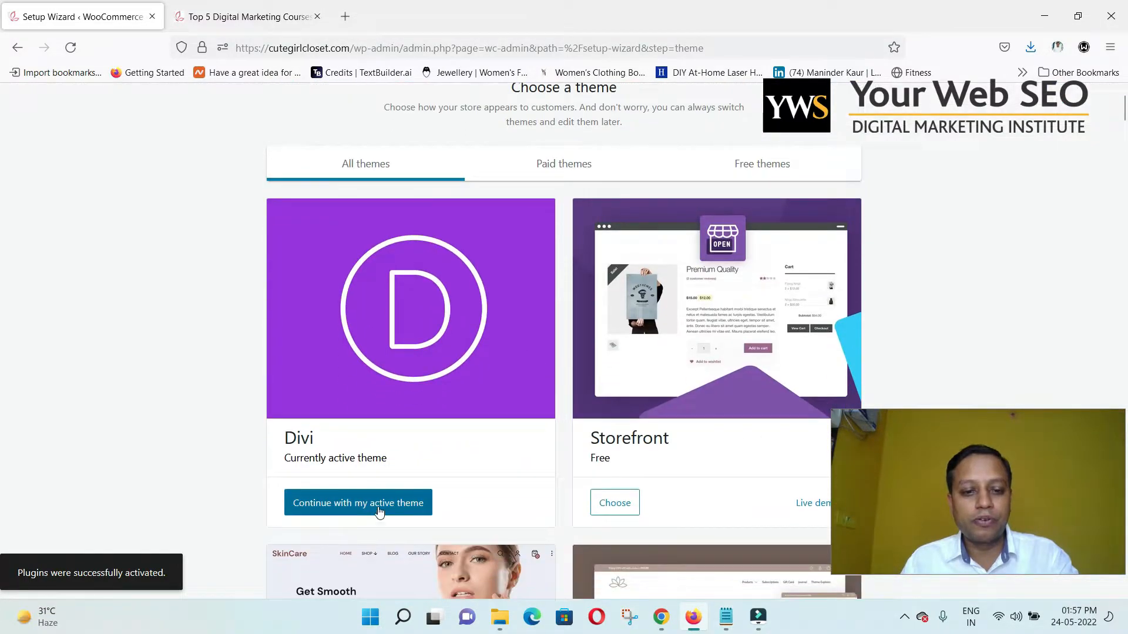
click(379, 511)
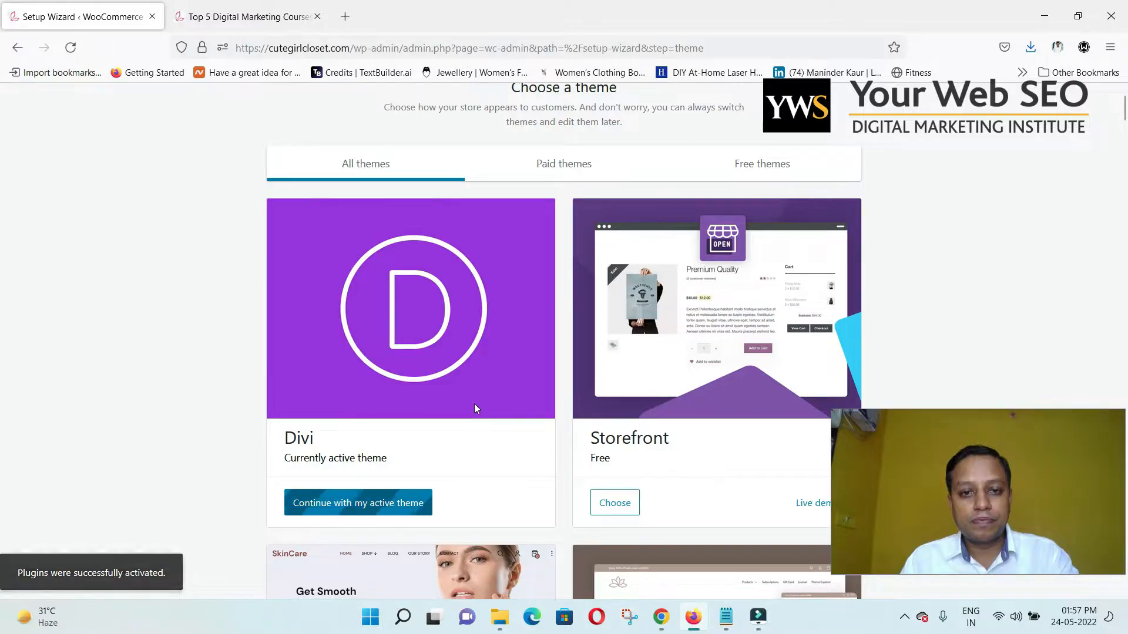
Look over the live Cute Girl Closet homepage, then return to the Setup Wizard tab.
click(268, 17)
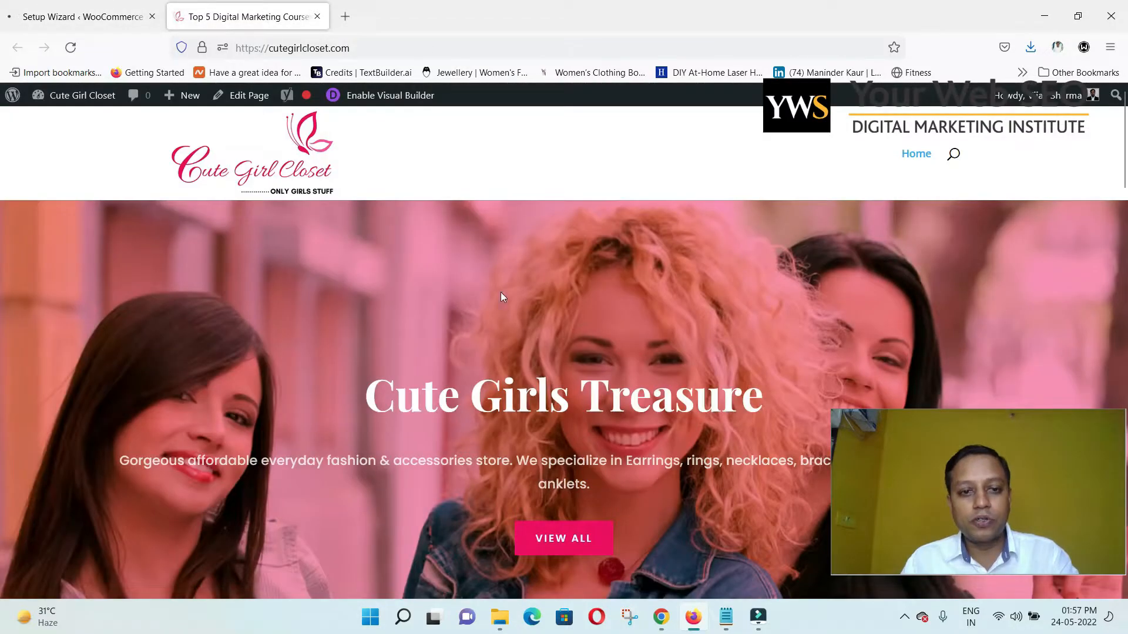
scroll(482, 312, down, 8)
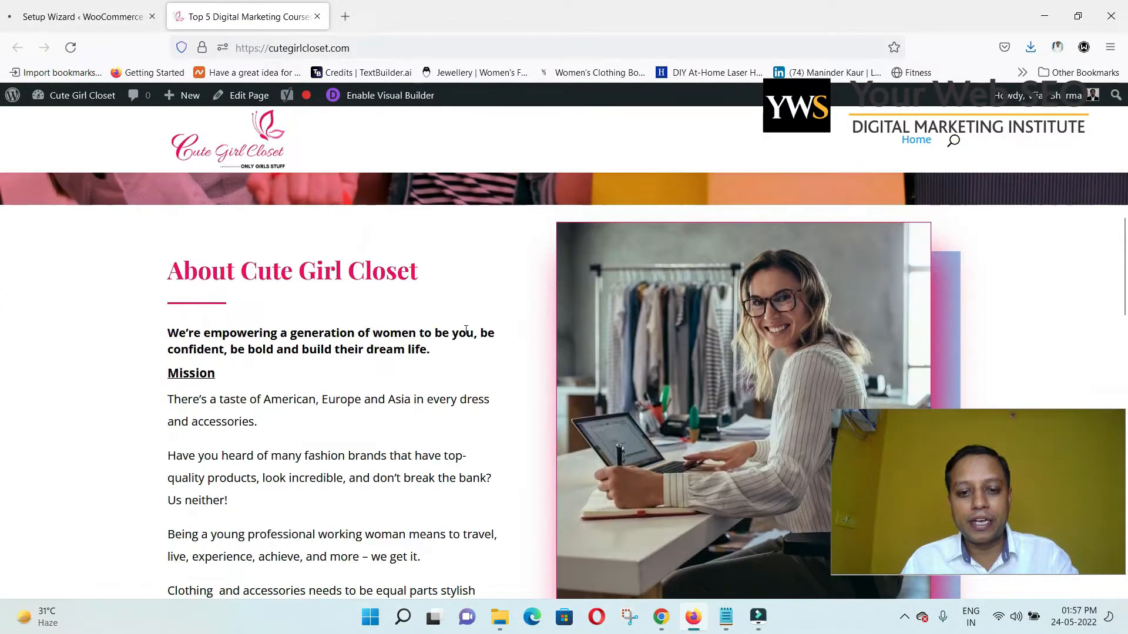
scroll(467, 342, down, 5)
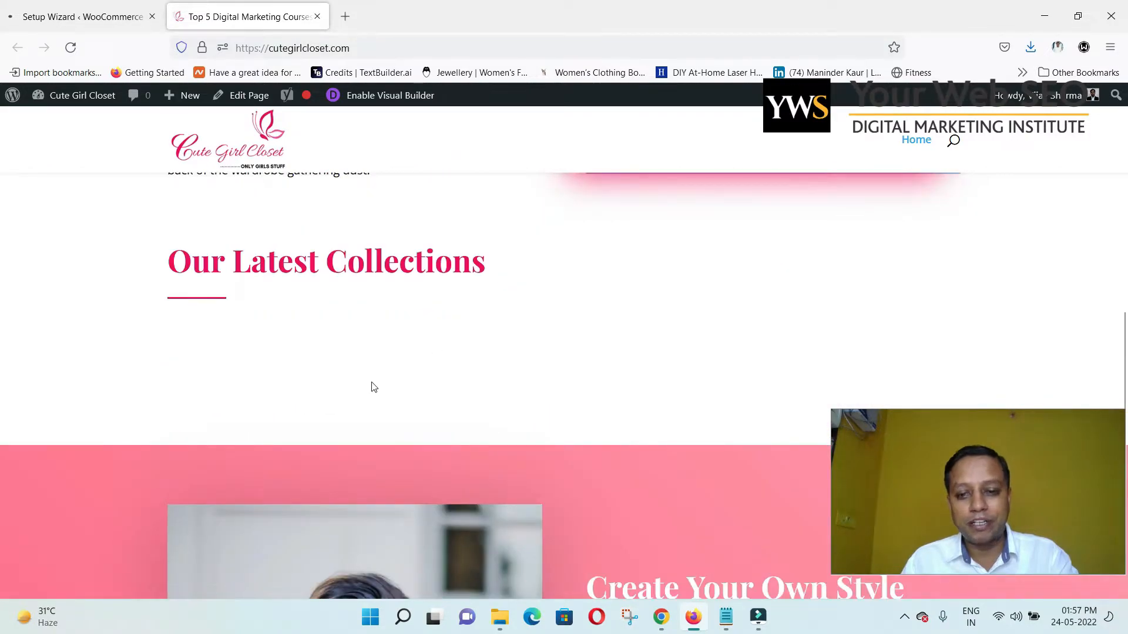
scroll(373, 355, up, 6)
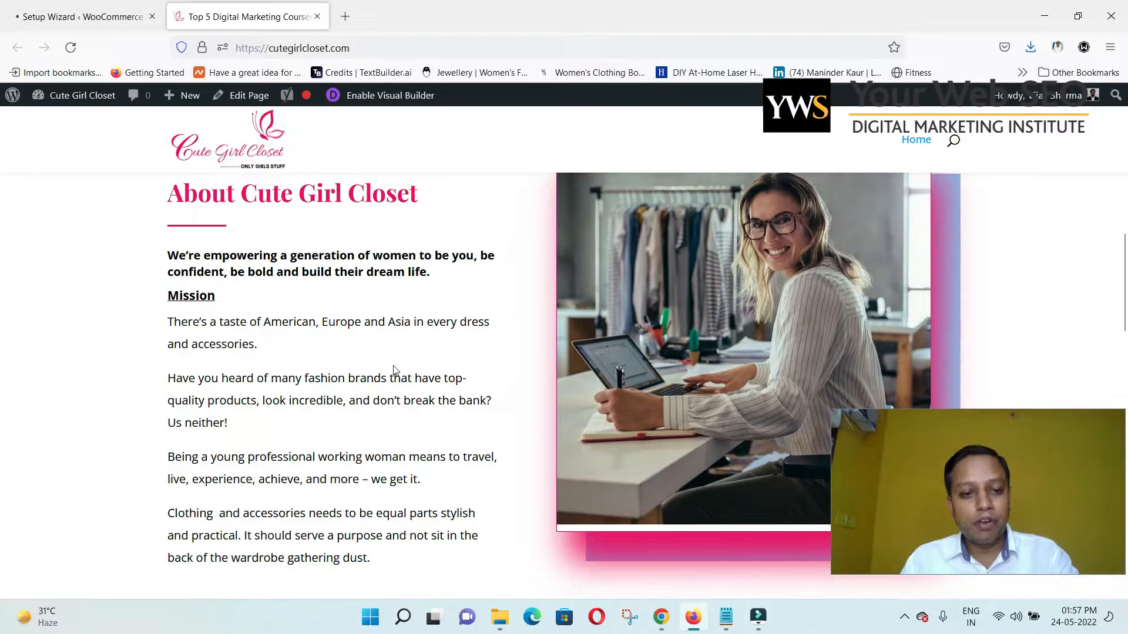
click(89, 22)
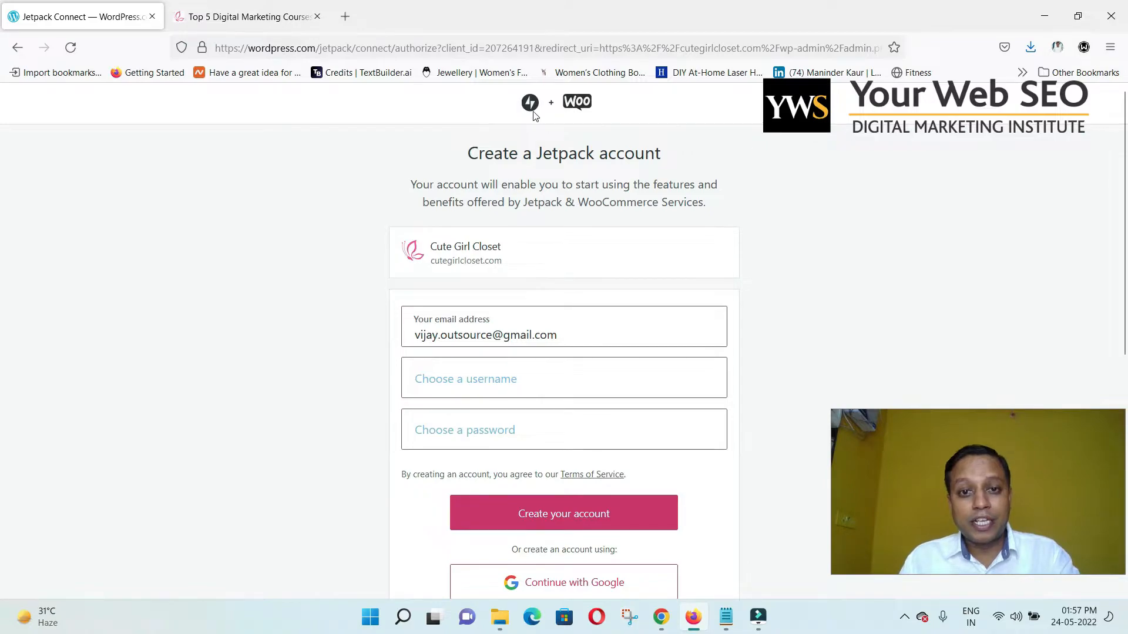
Choose 'Continue without user account' on the Create a Jetpack account page.
scroll(511, 322, down, 4)
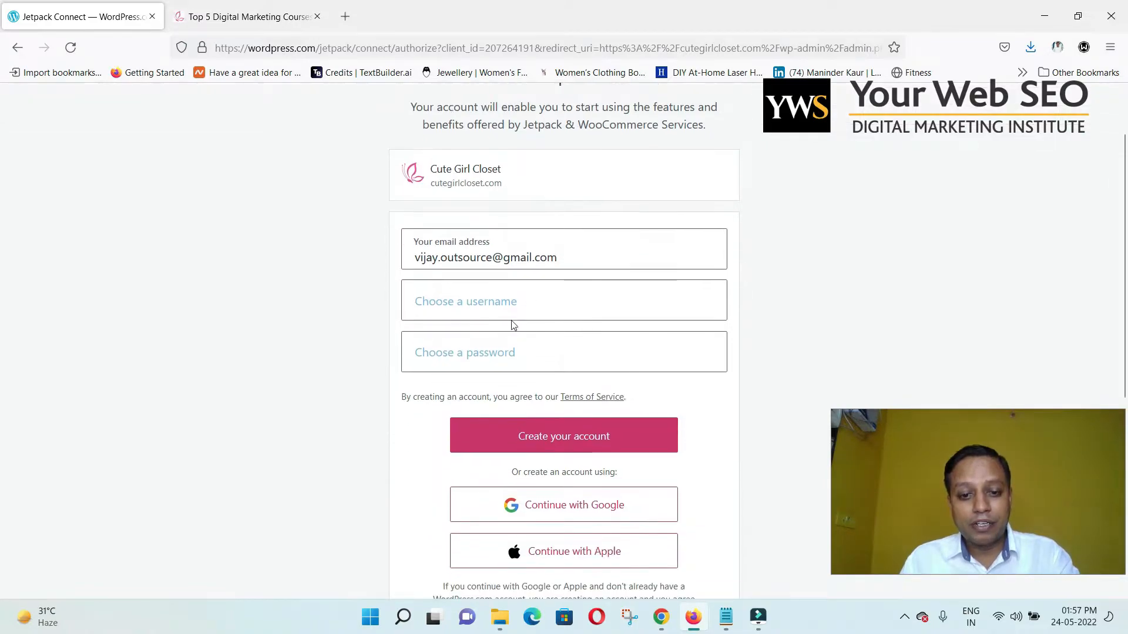
scroll(401, 367, down, 3)
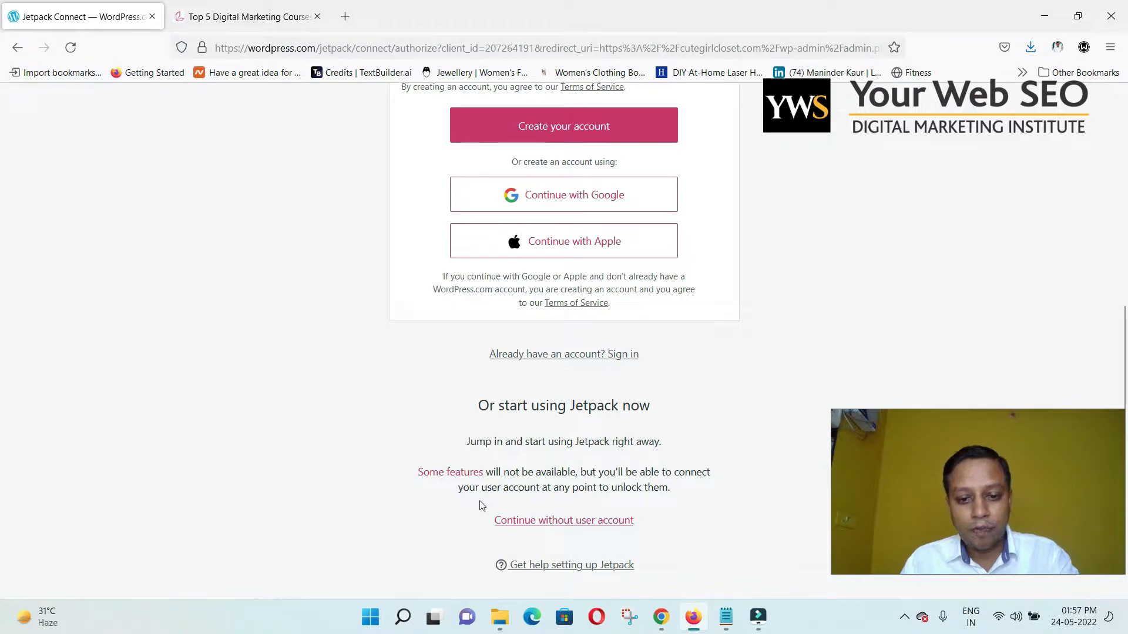
click(540, 522)
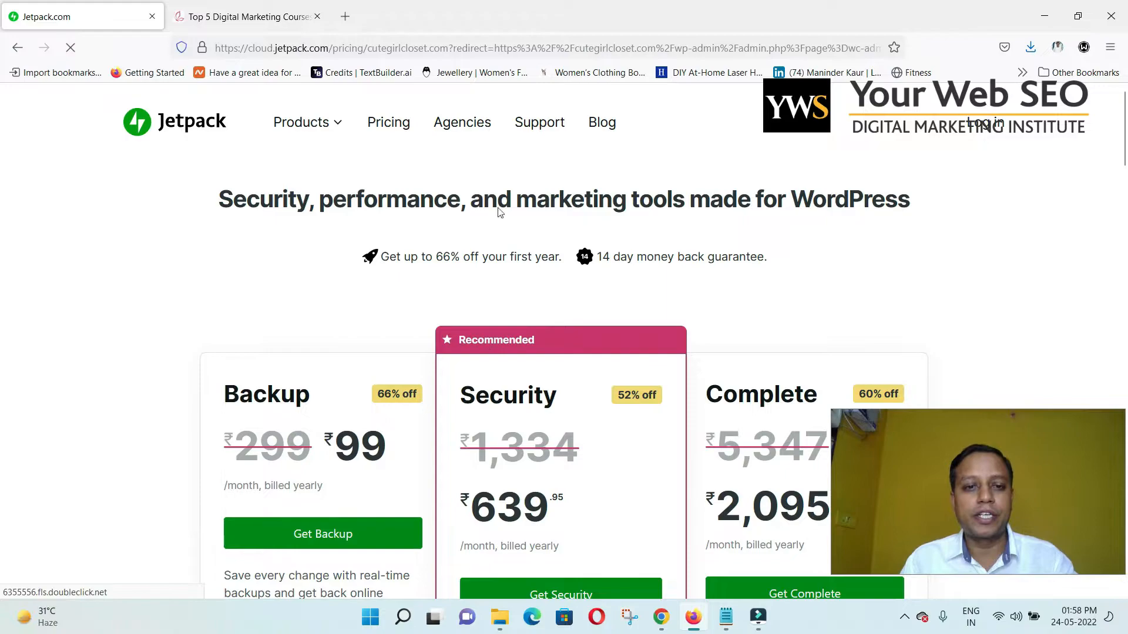
Load cutegirlcloset.com/wp from the address bar to reach the WordPress dashboard.
click(348, 55)
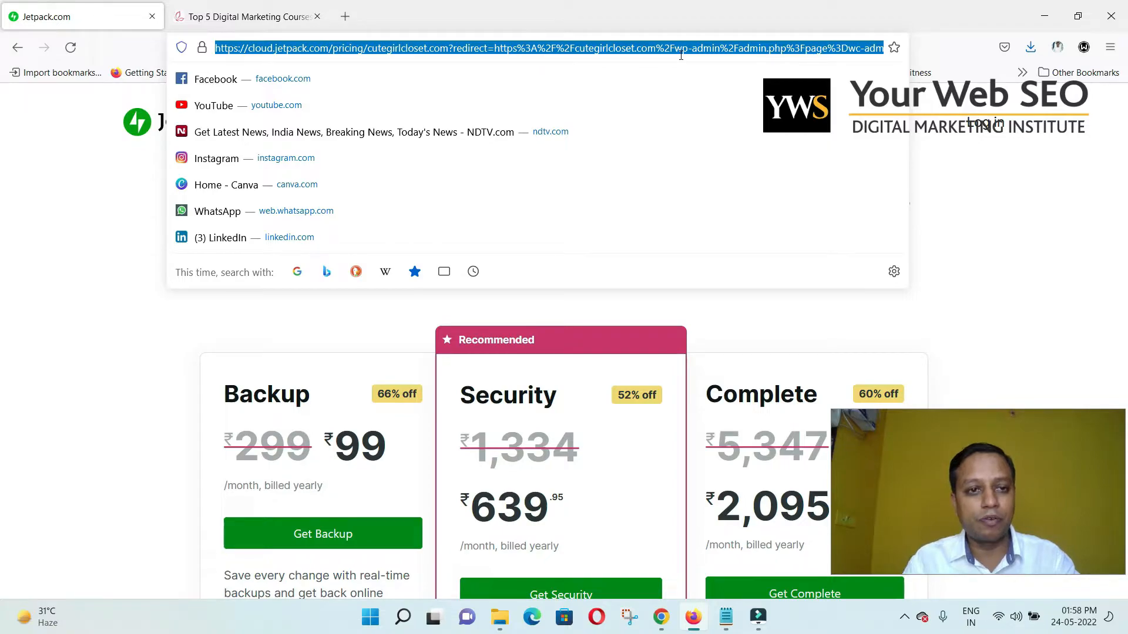
text(cutegirlcloset.com/wp)
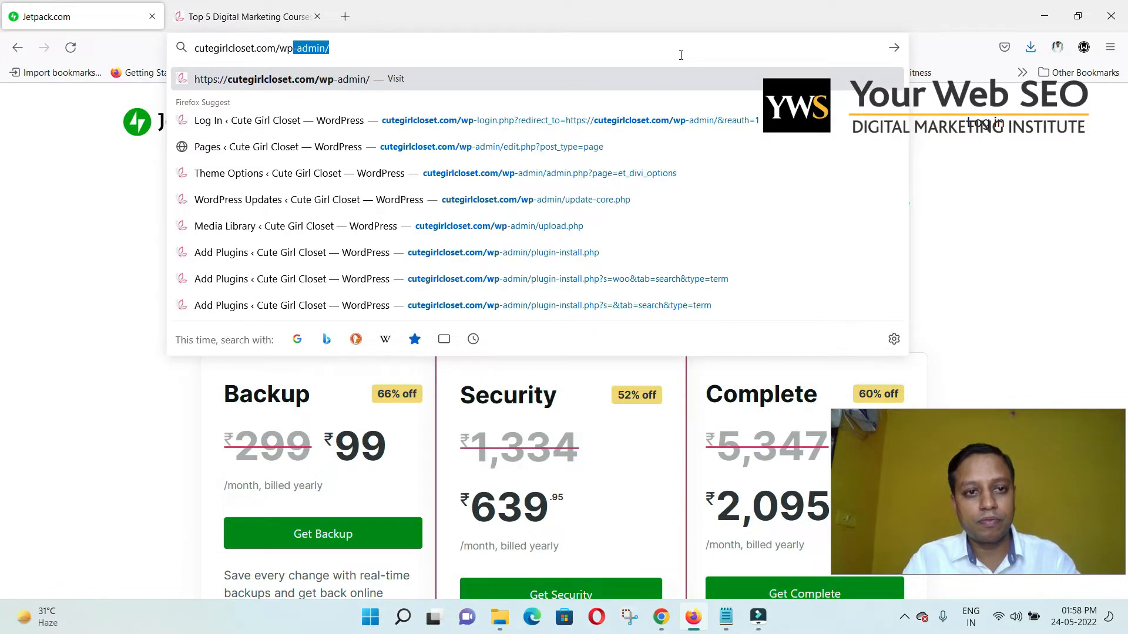
key(Return)
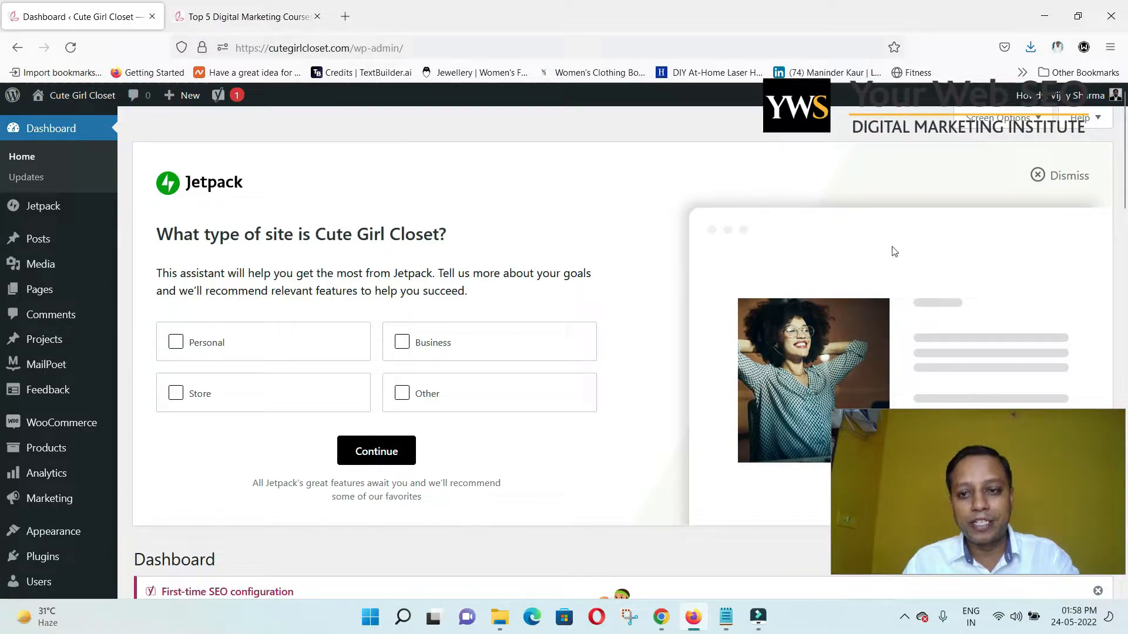
Dismiss the Jetpack site-type assistant panel on the dashboard.
click(1055, 177)
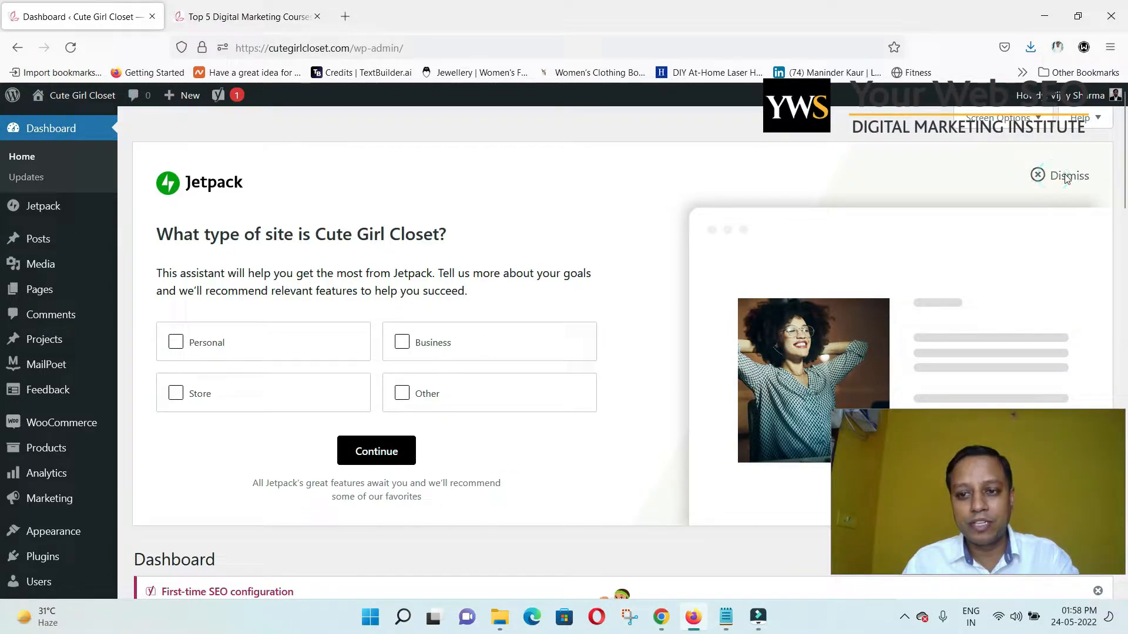
click(1064, 178)
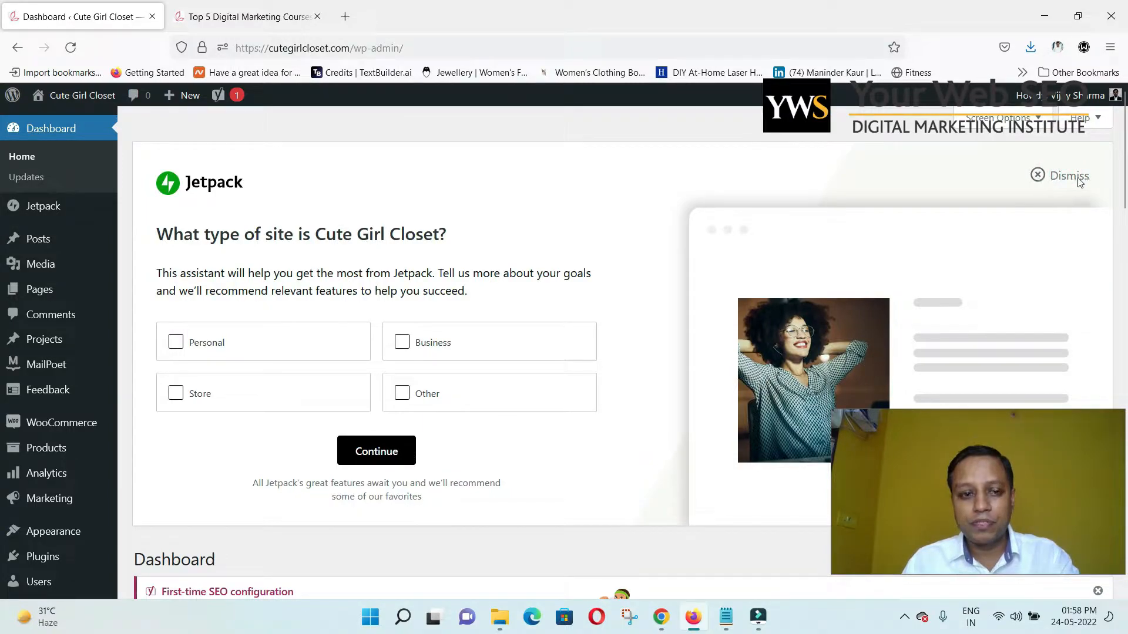
click(1078, 179)
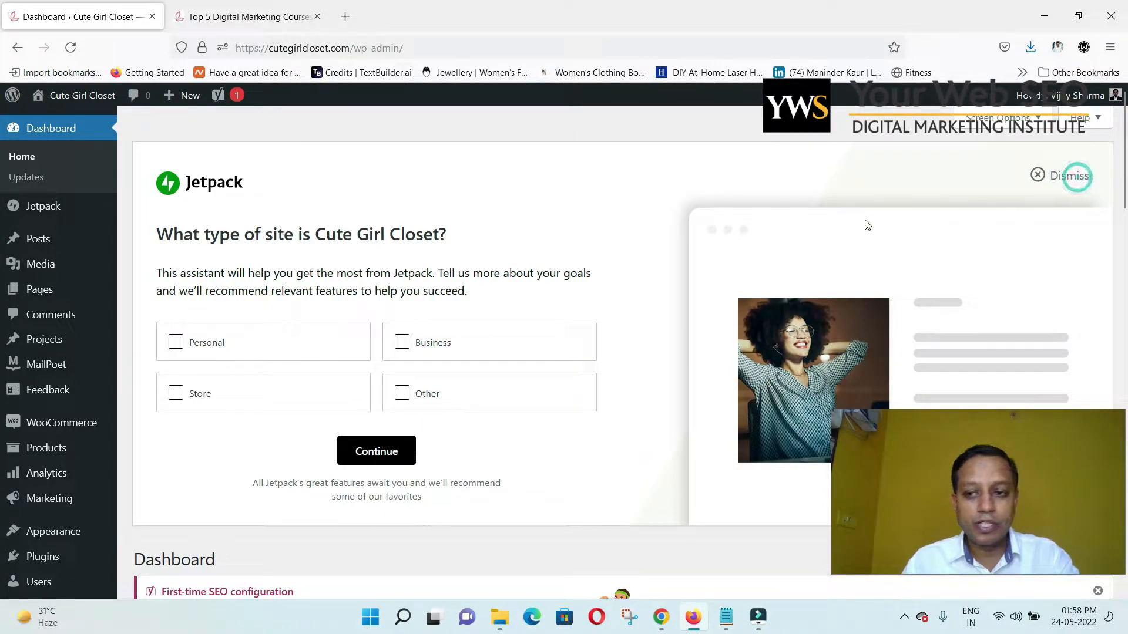
Go to Plugins > Installed Plugins in the admin sidebar.
mouse_move(59, 434)
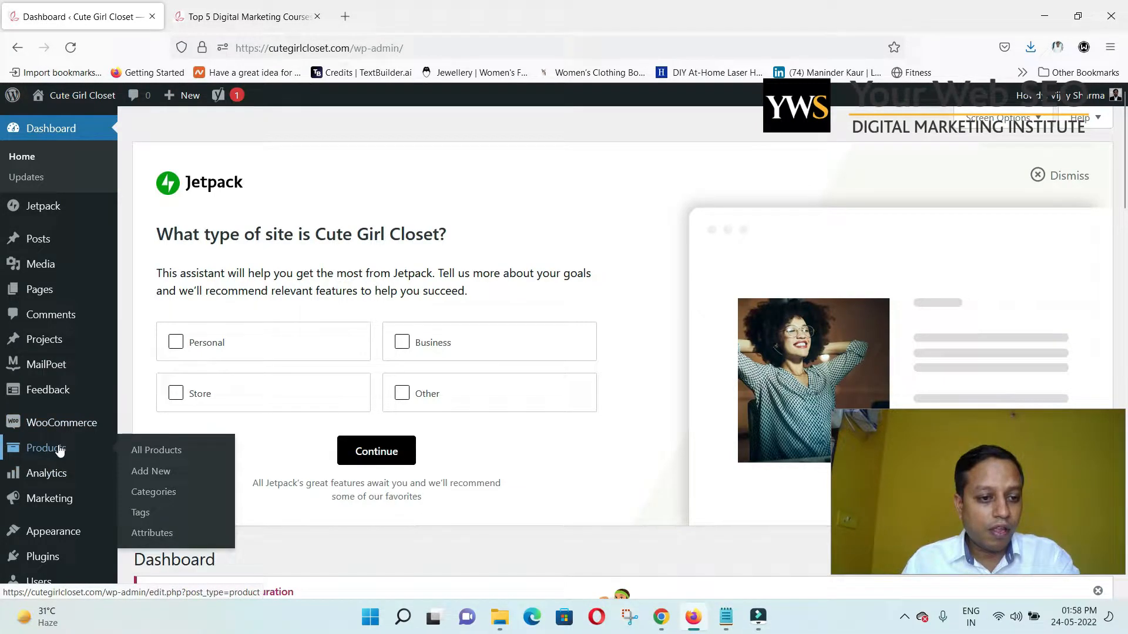
mouse_move(62, 354)
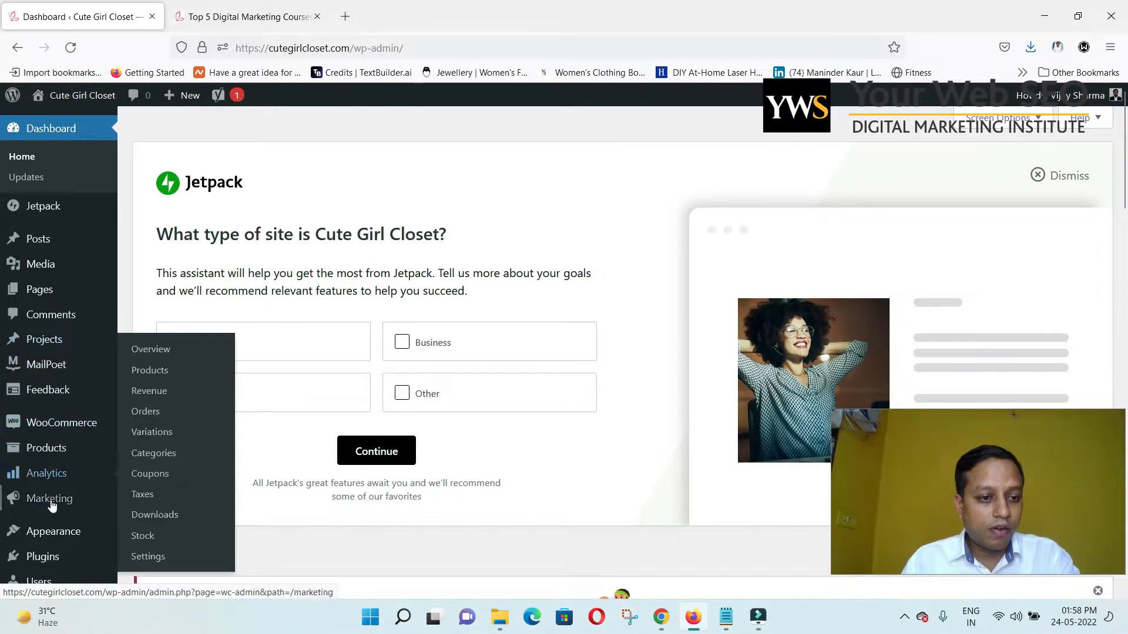
mouse_move(51, 510)
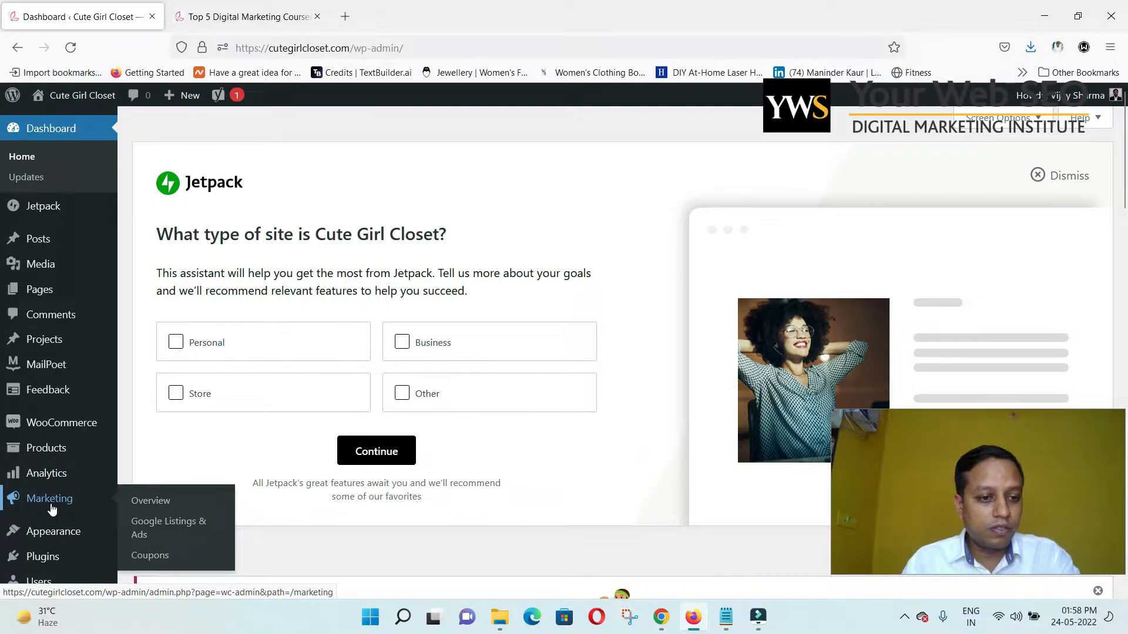
scroll(52, 510, down, 3)
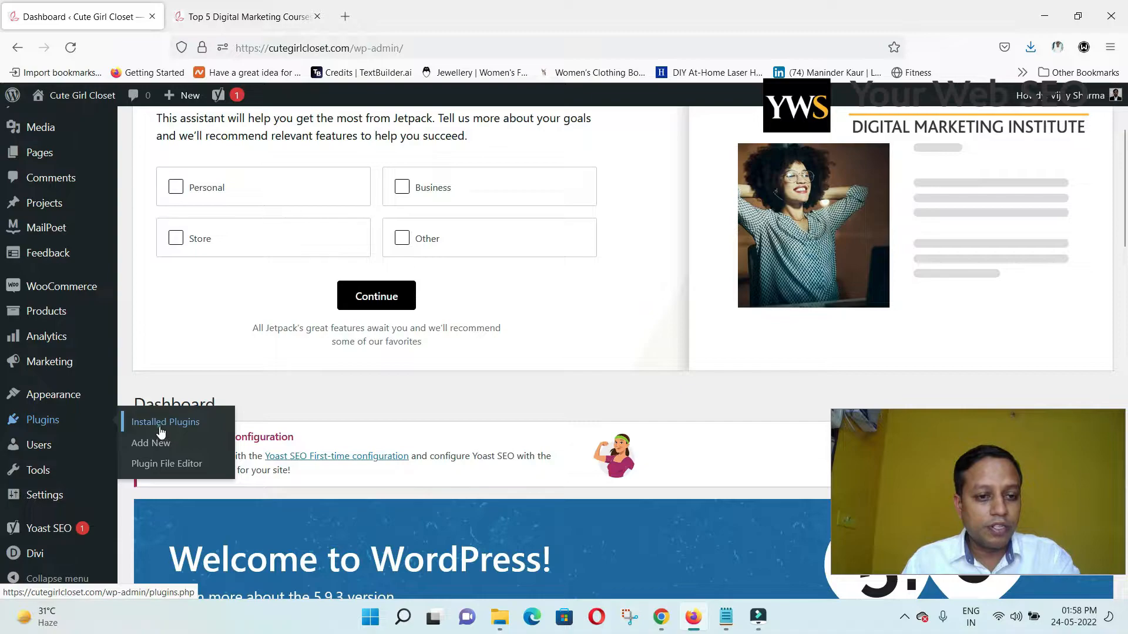
click(160, 429)
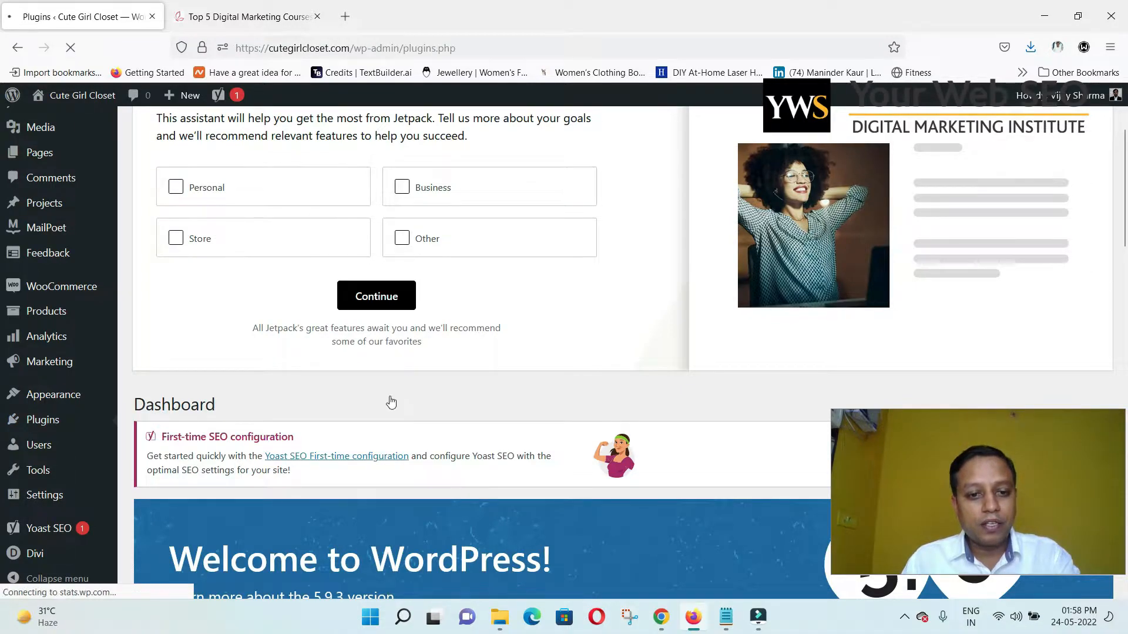
scroll(390, 399, down, 6)
Disconnect and deactivate Jetpack, confirming Disconnect in the dialog.
scroll(394, 407, down, 2)
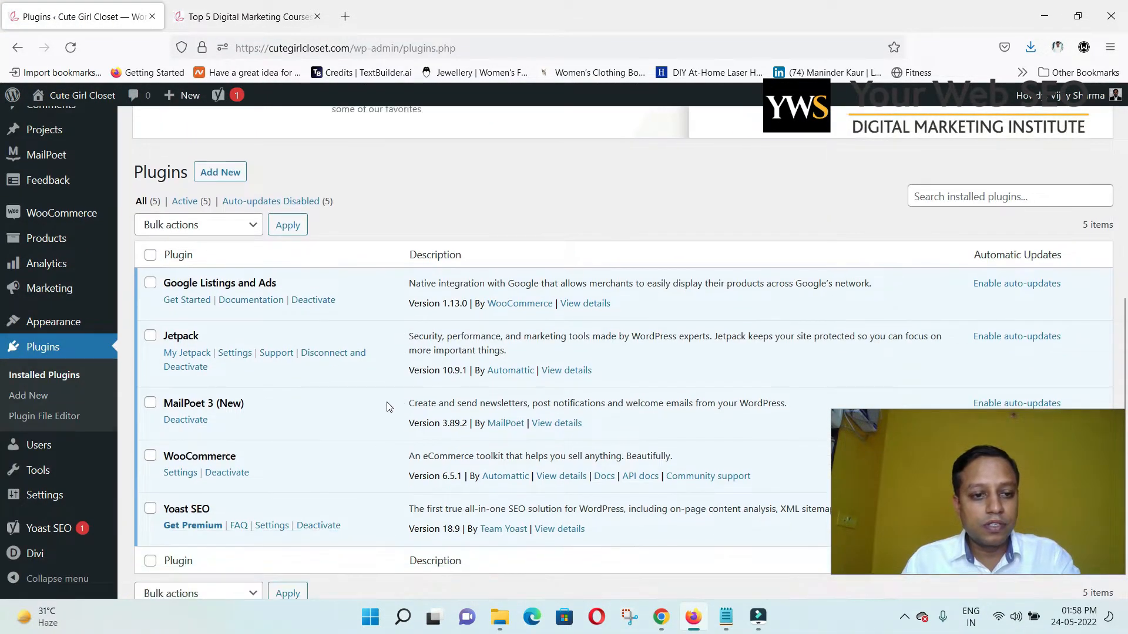
click(182, 366)
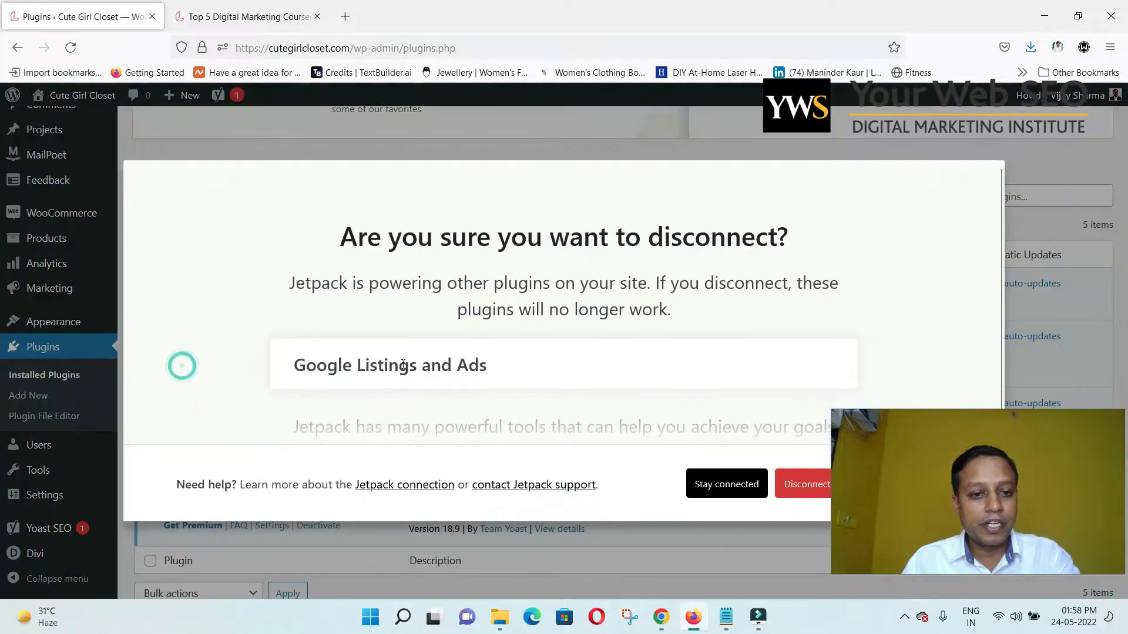
click(795, 489)
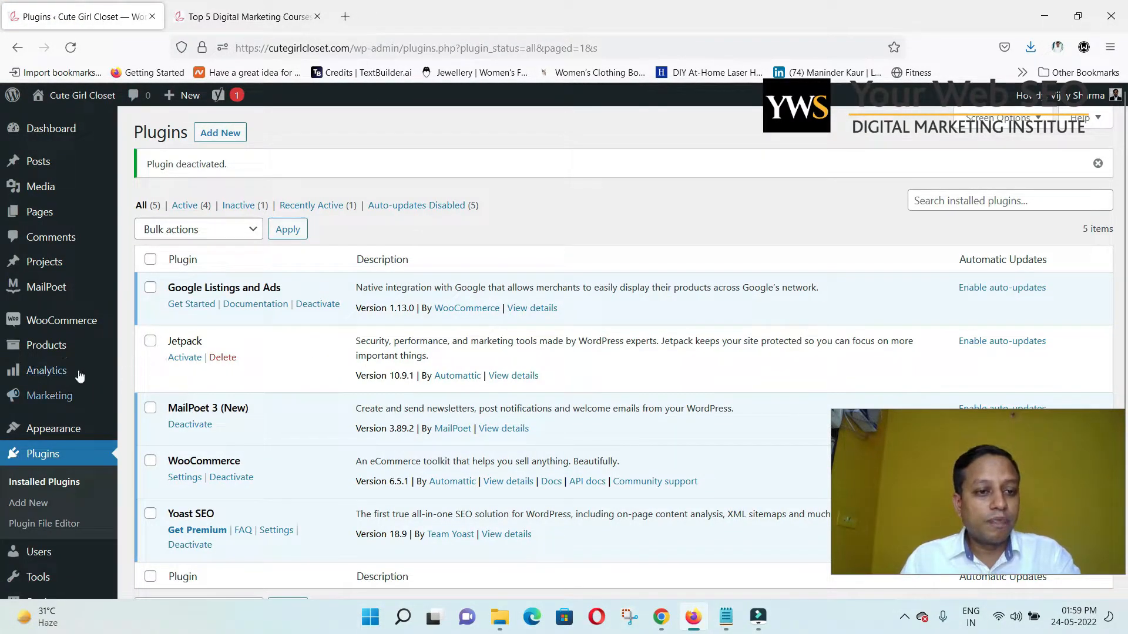
mouse_move(65, 329)
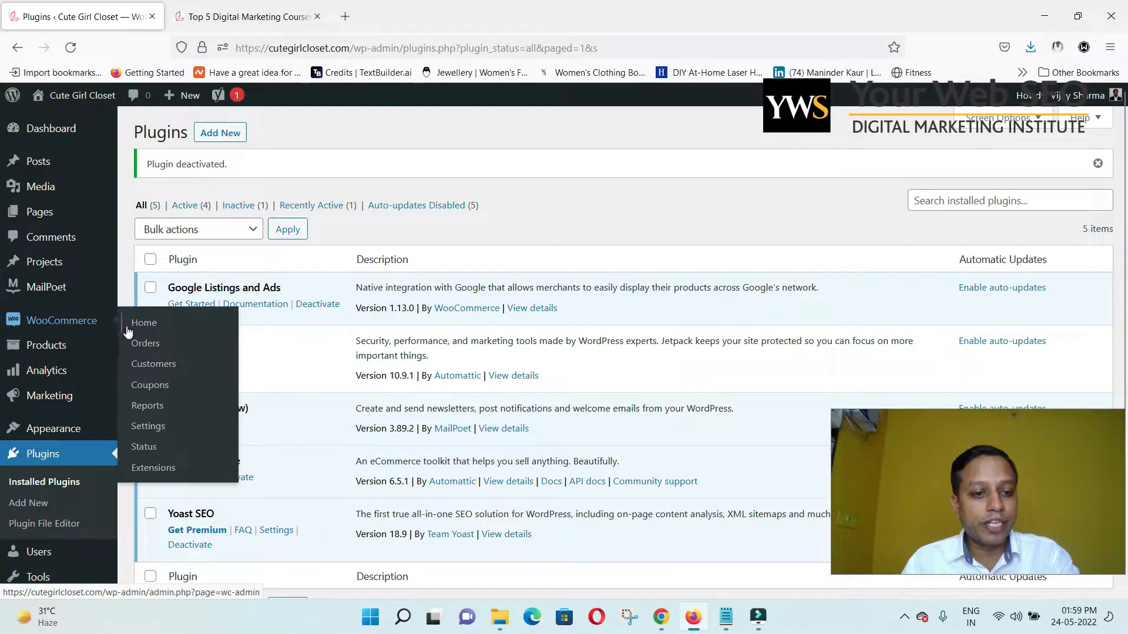
In WooCommerce General settings, search 'unite' and pick United States (US) dollar ($) as currency.
click(152, 431)
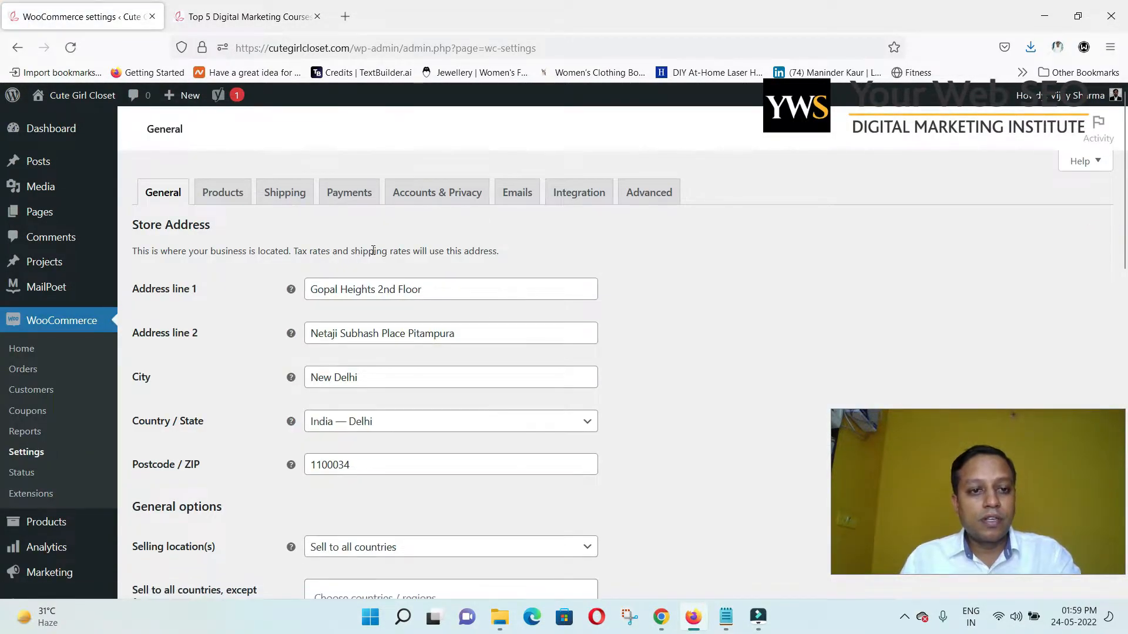
scroll(317, 294, down, 3)
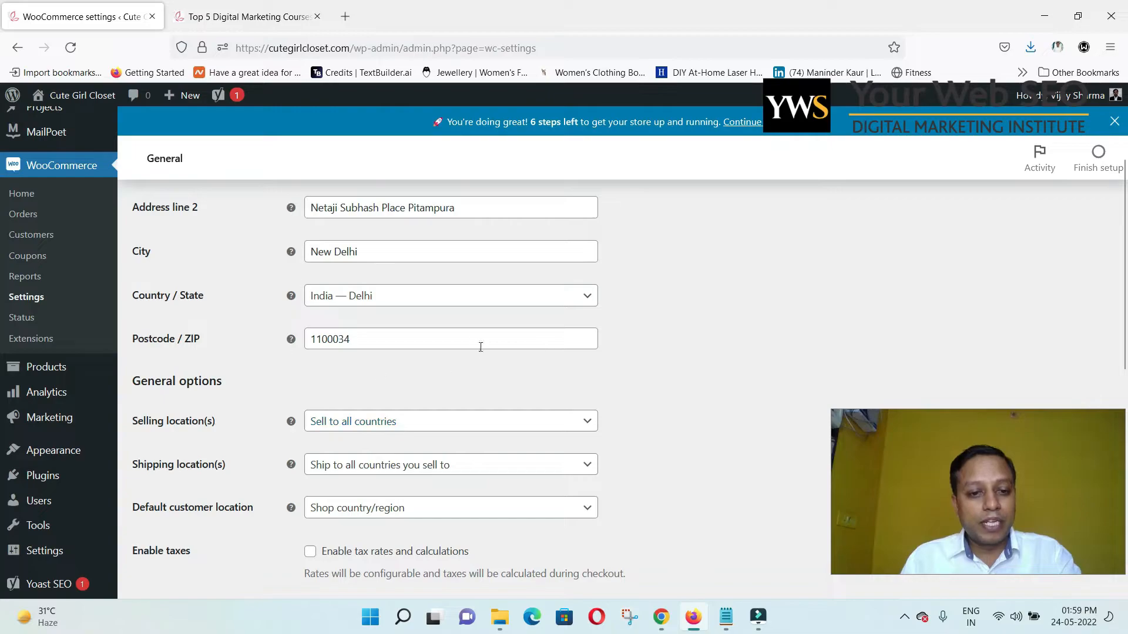
scroll(550, 334, up, 3)
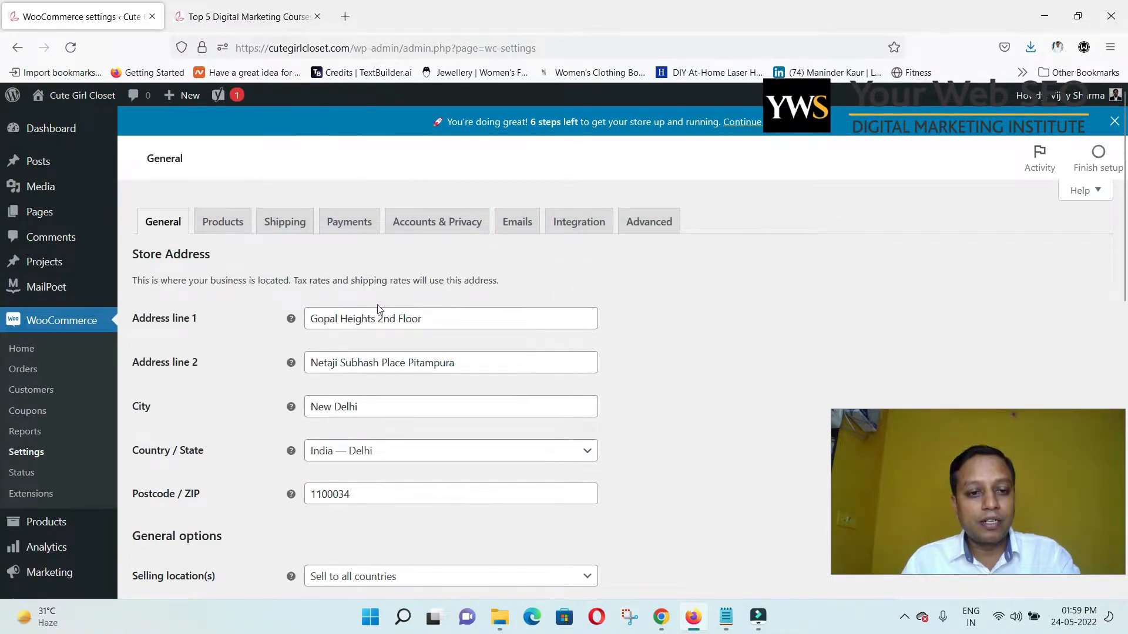
scroll(379, 309, down, 8)
scroll(435, 405, down, 3)
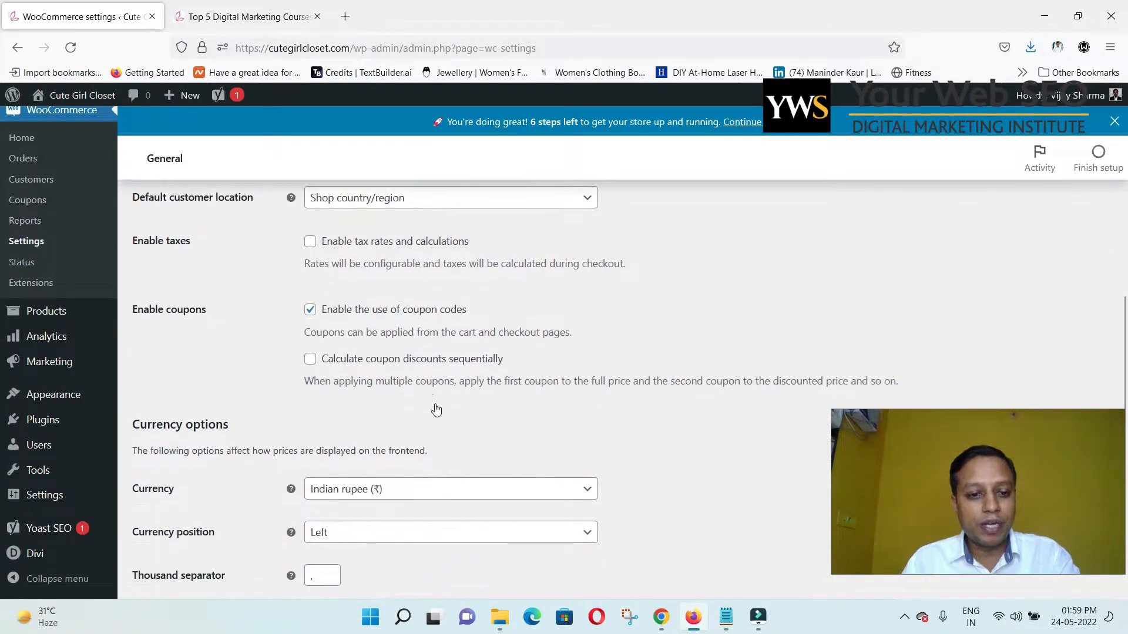
click(431, 413)
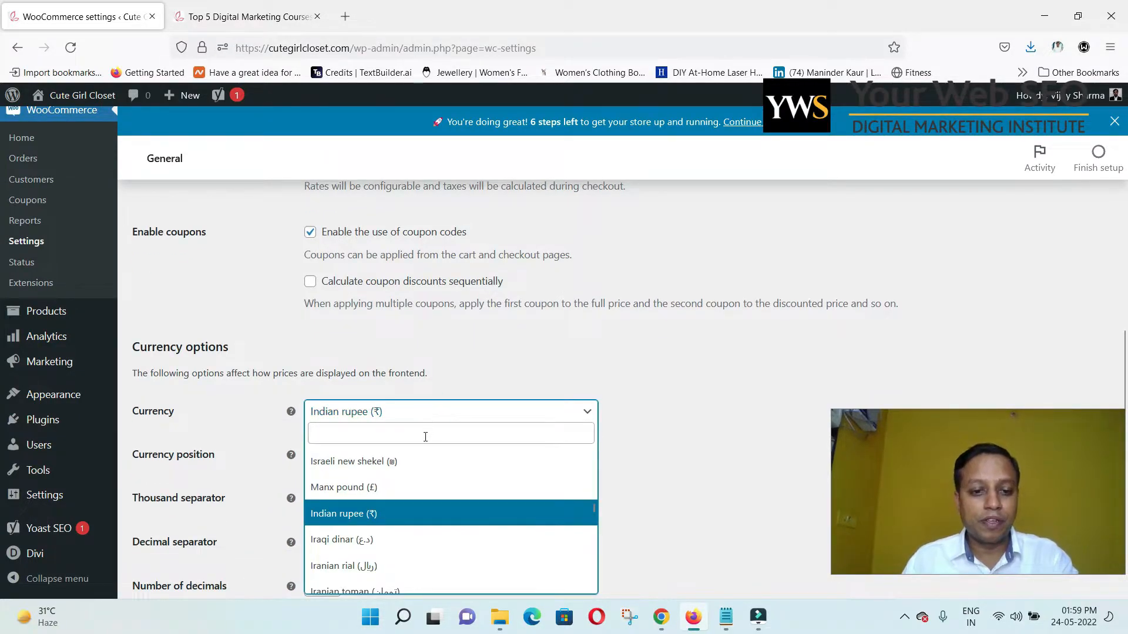
click(425, 435)
text(unite)
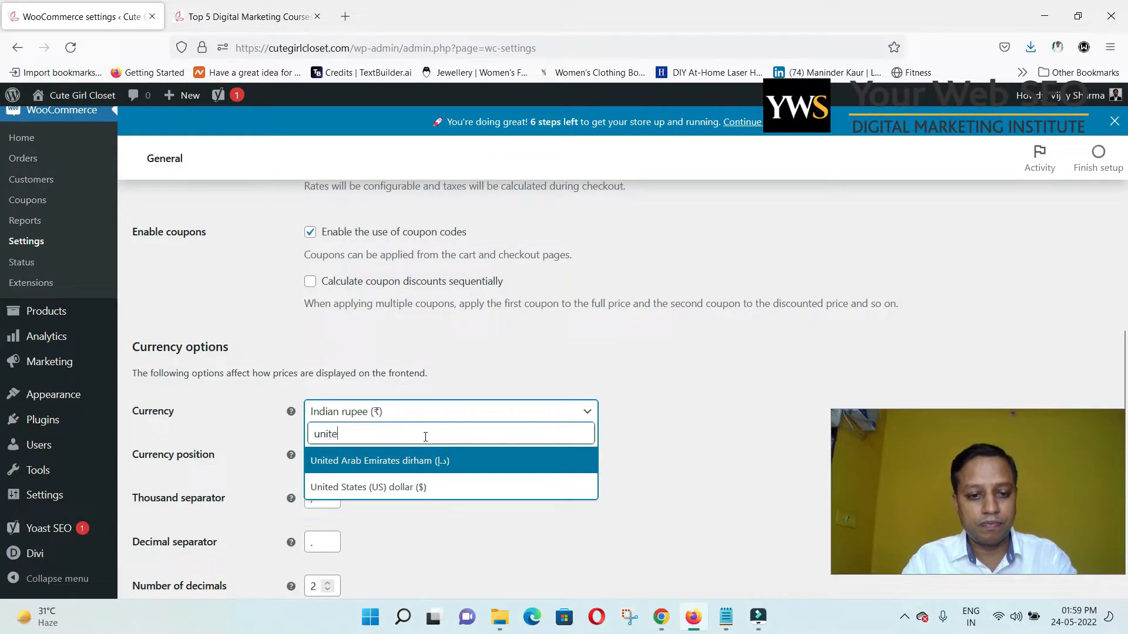
click(427, 488)
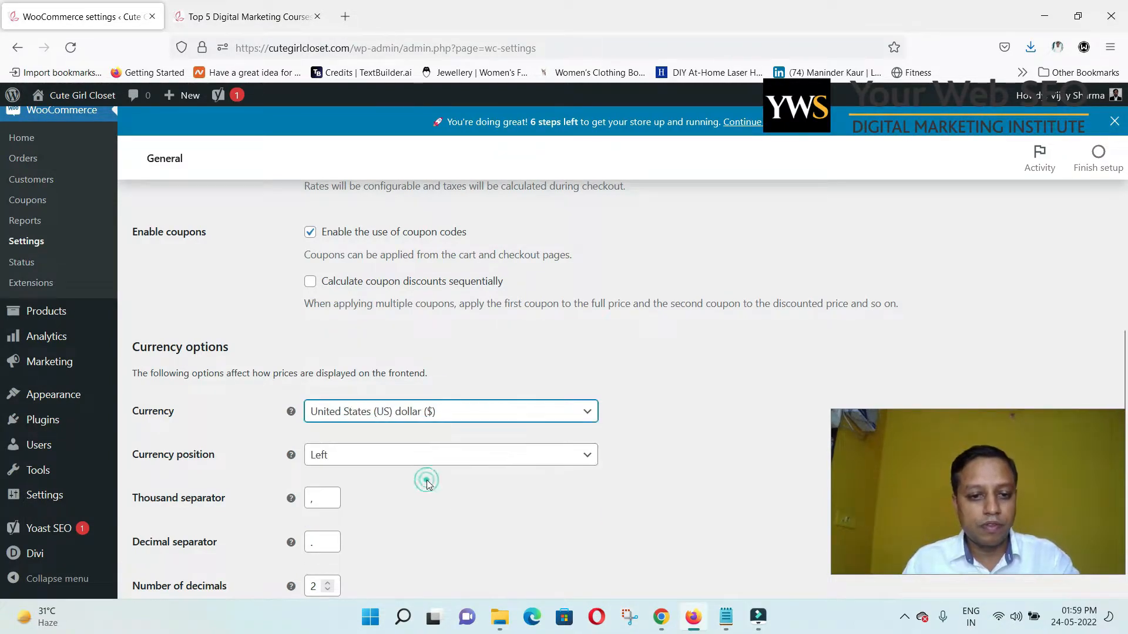
scroll(423, 479, up, 4)
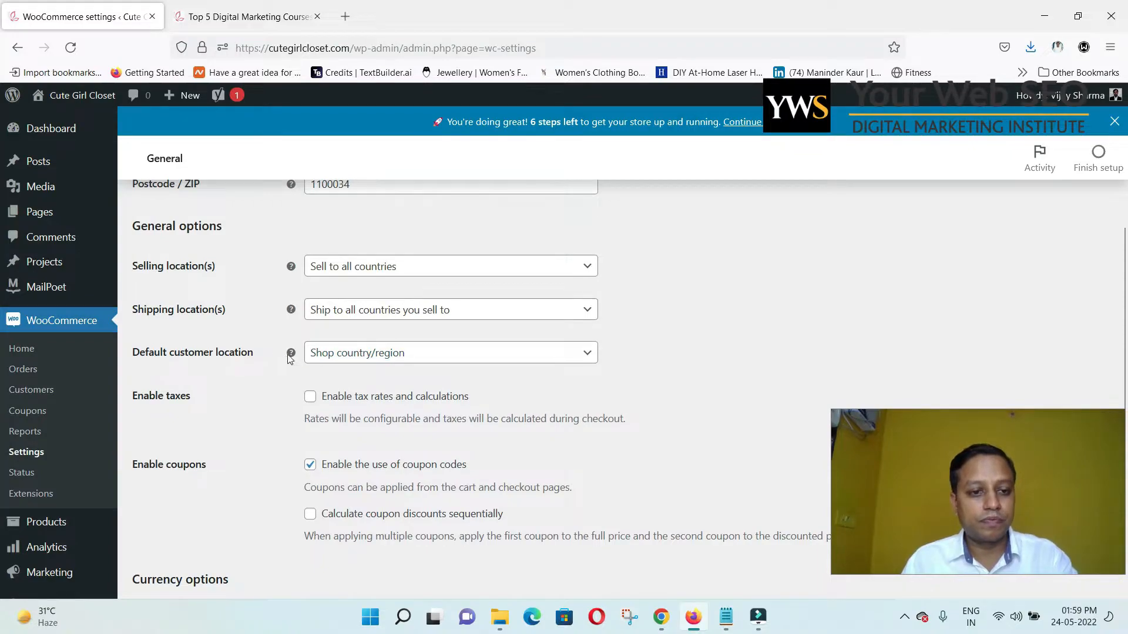
Choose Shop country/region as the default customer location, keeping tax rates and calculations off.
click(350, 356)
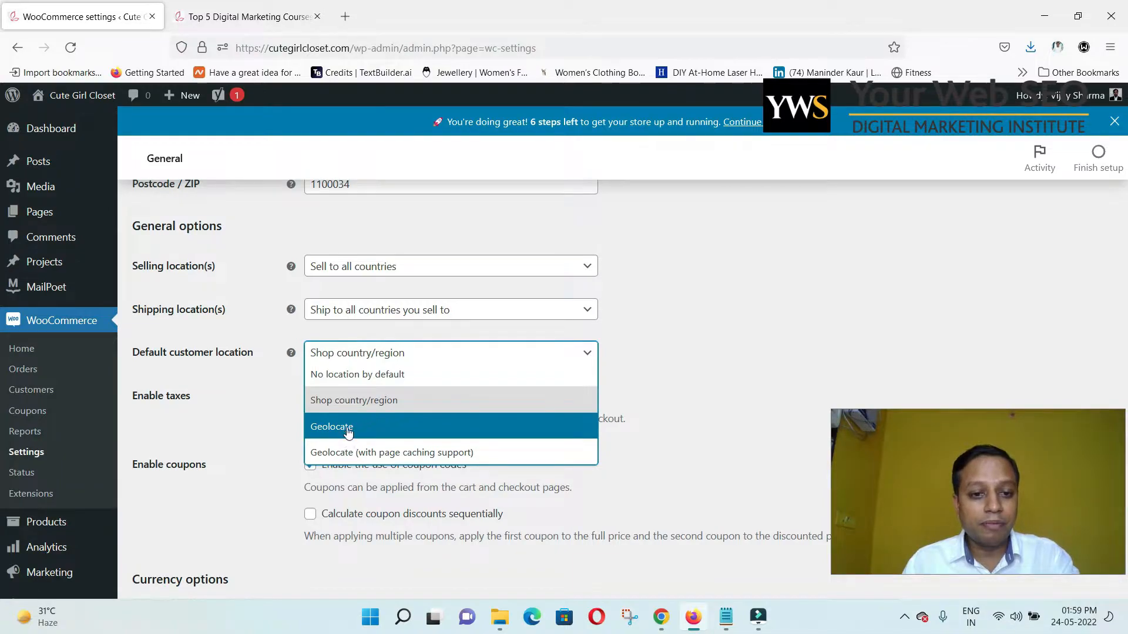
click(372, 402)
click(383, 363)
click(382, 364)
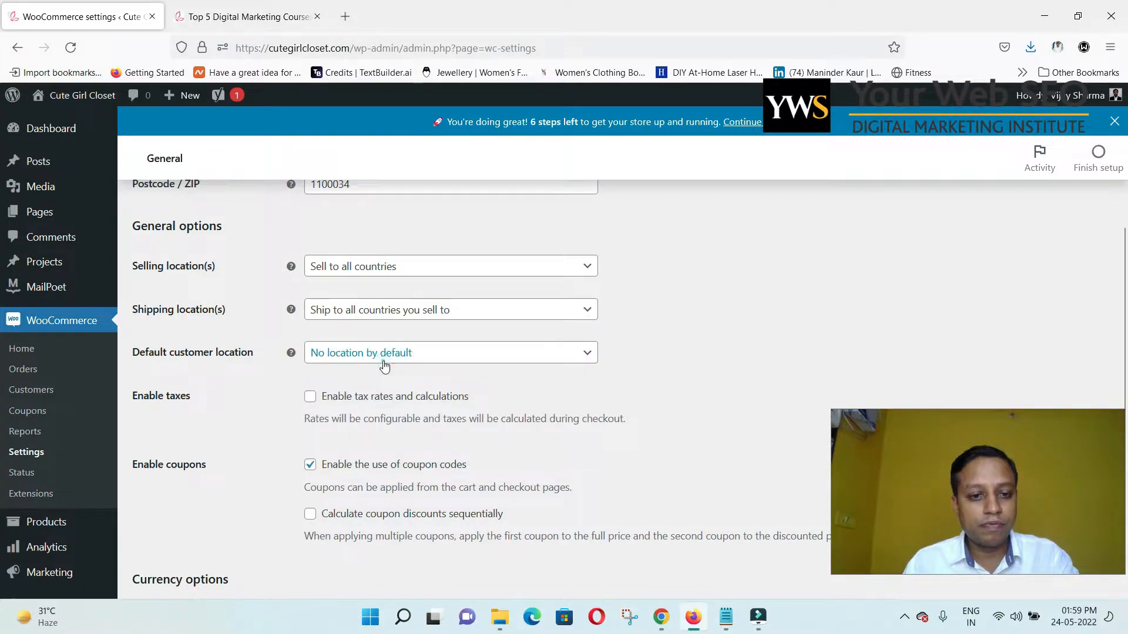
click(382, 362)
click(382, 363)
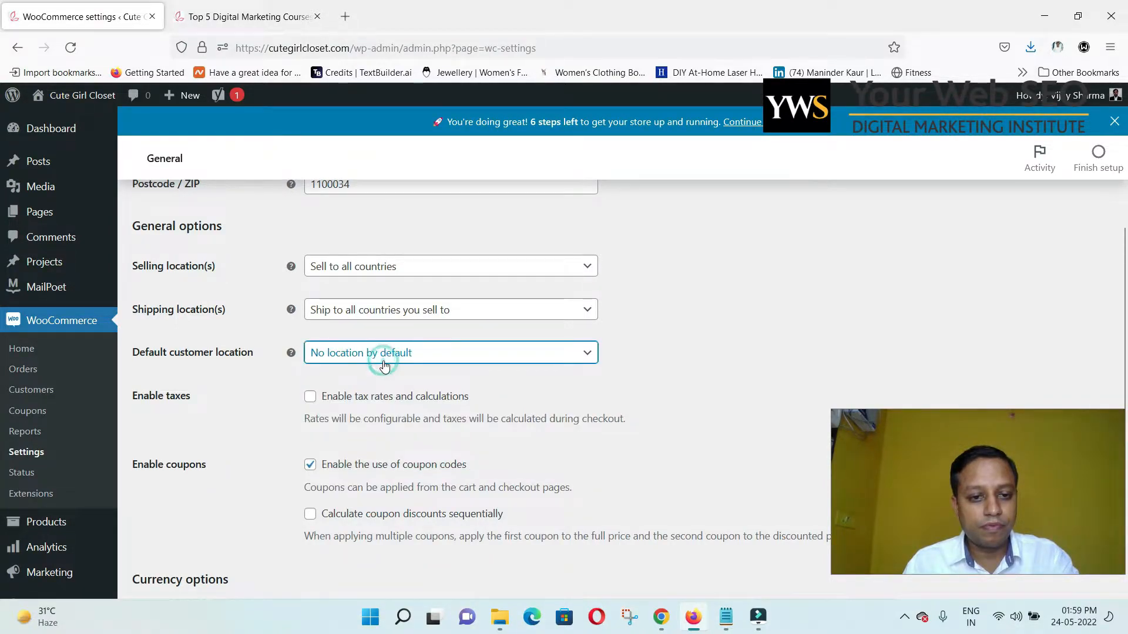
click(383, 358)
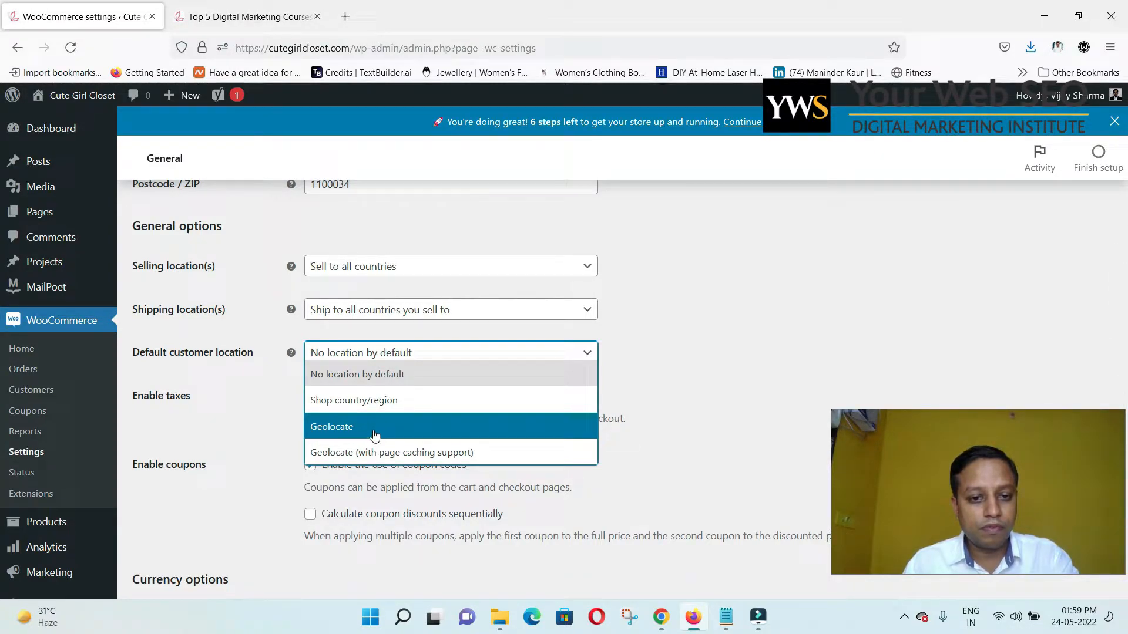
click(376, 402)
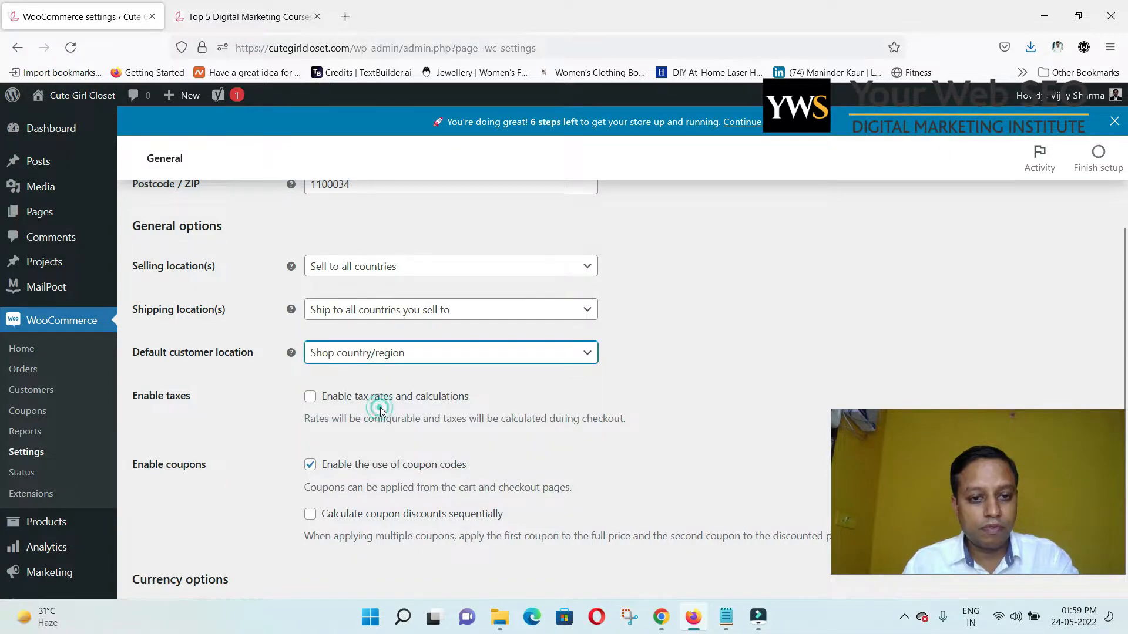
click(310, 397)
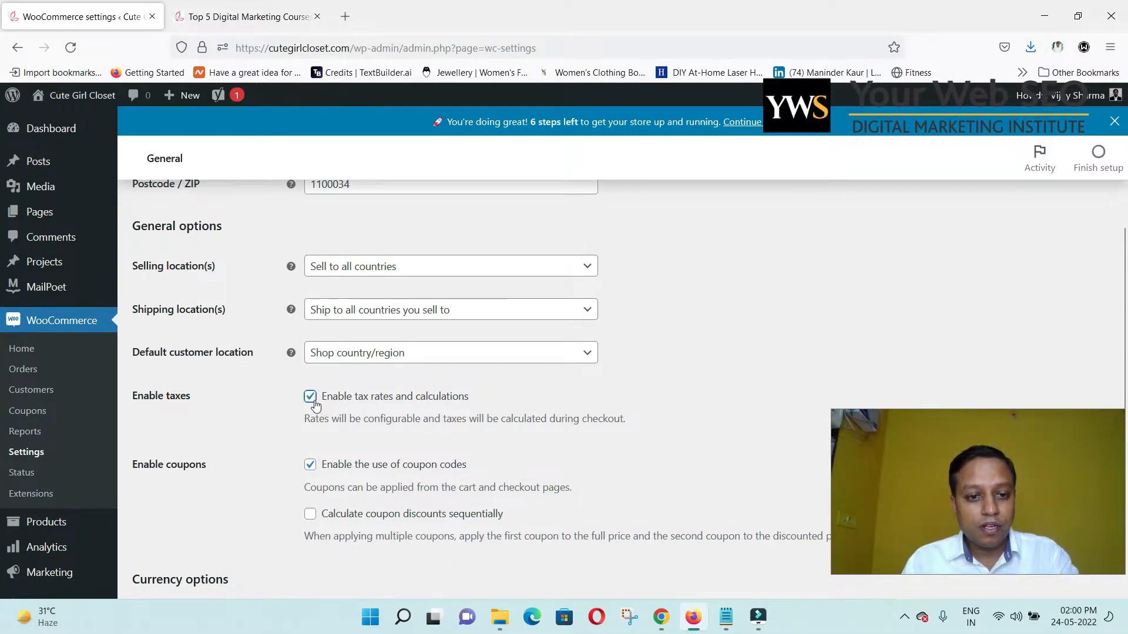
scroll(491, 398, up, 1)
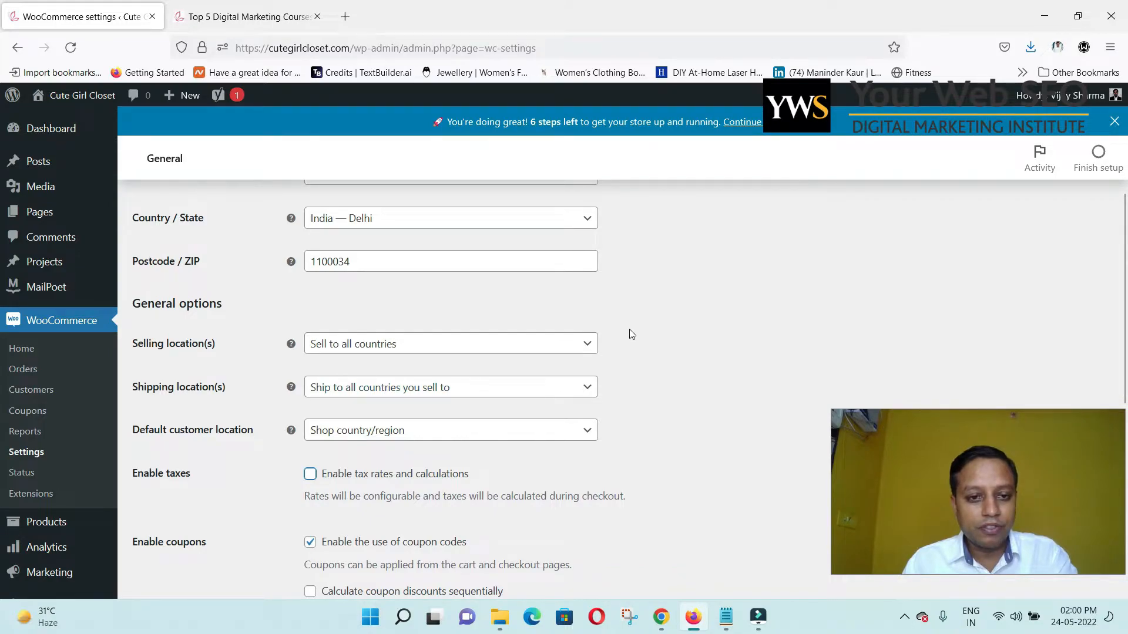
scroll(629, 329, up, 1)
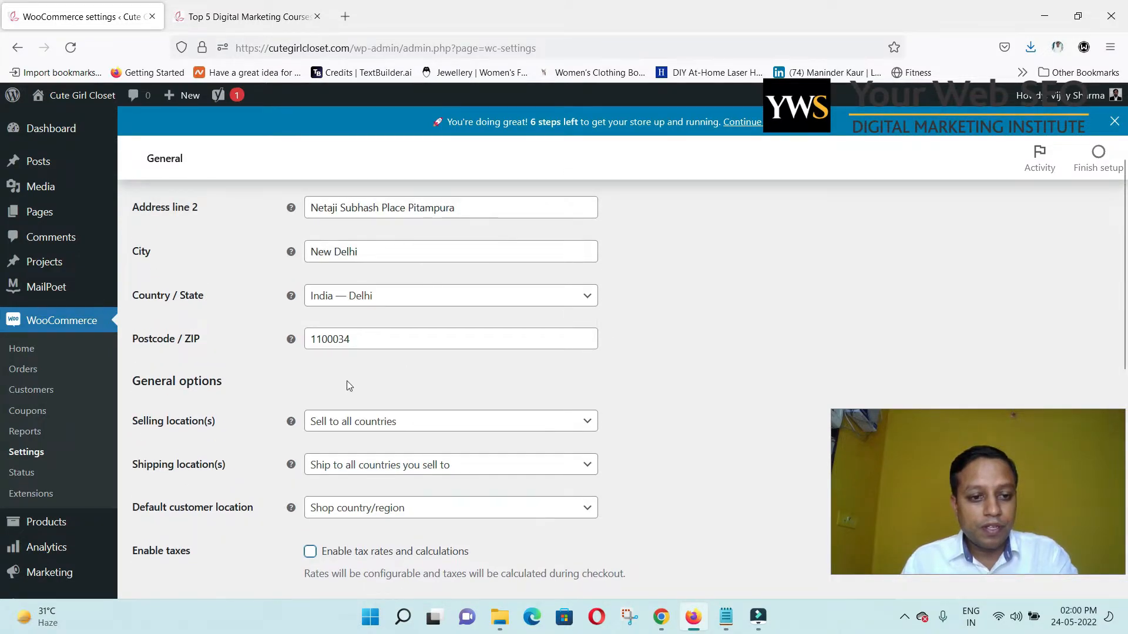
Set selling locations to specific countries with United States (US) only.
click(355, 417)
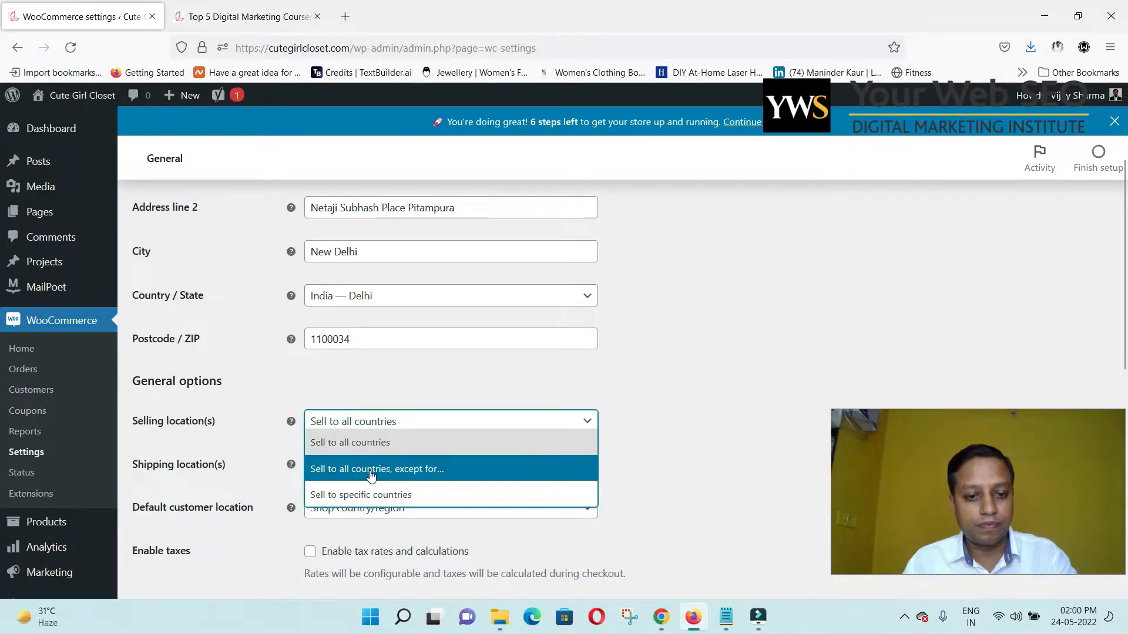
click(376, 494)
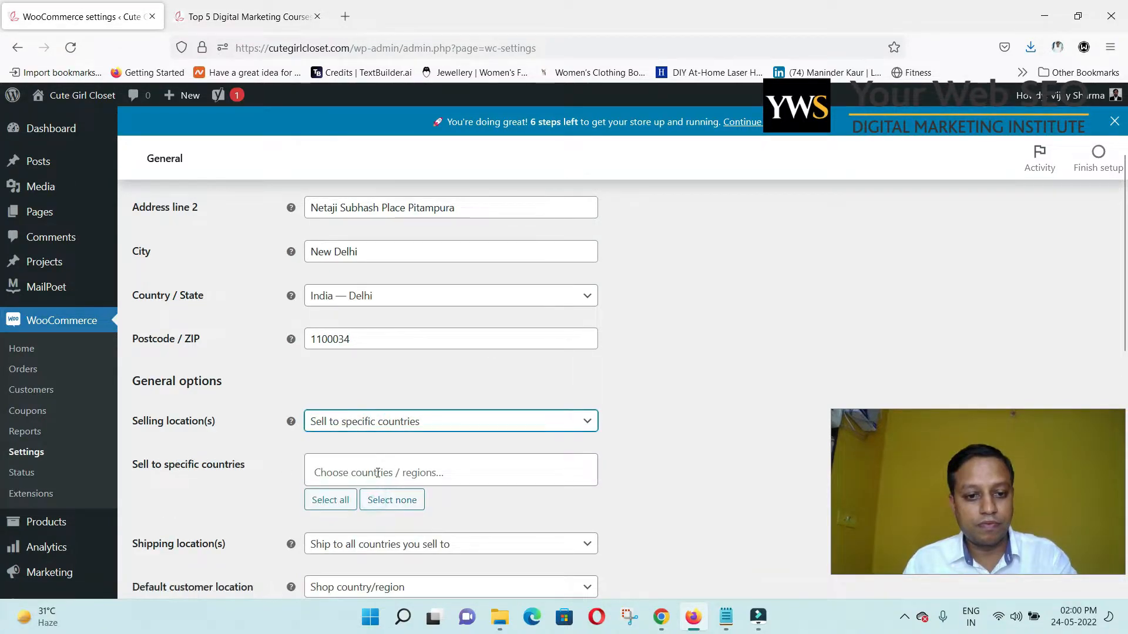
click(377, 473)
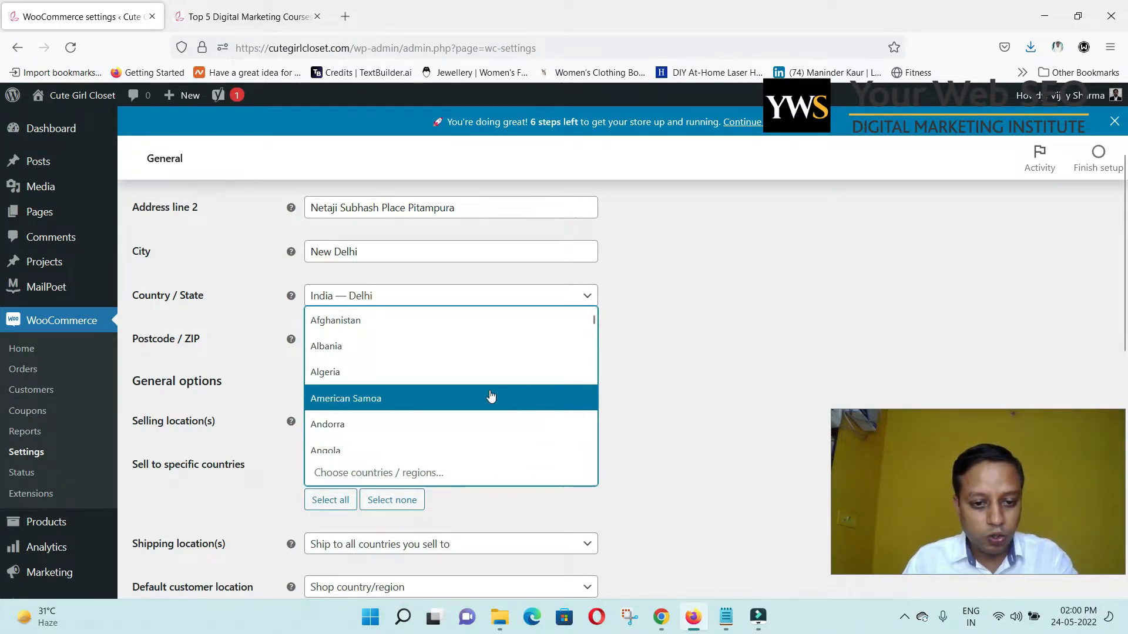
scroll(491, 397, down, 2)
scroll(478, 395, up, 2)
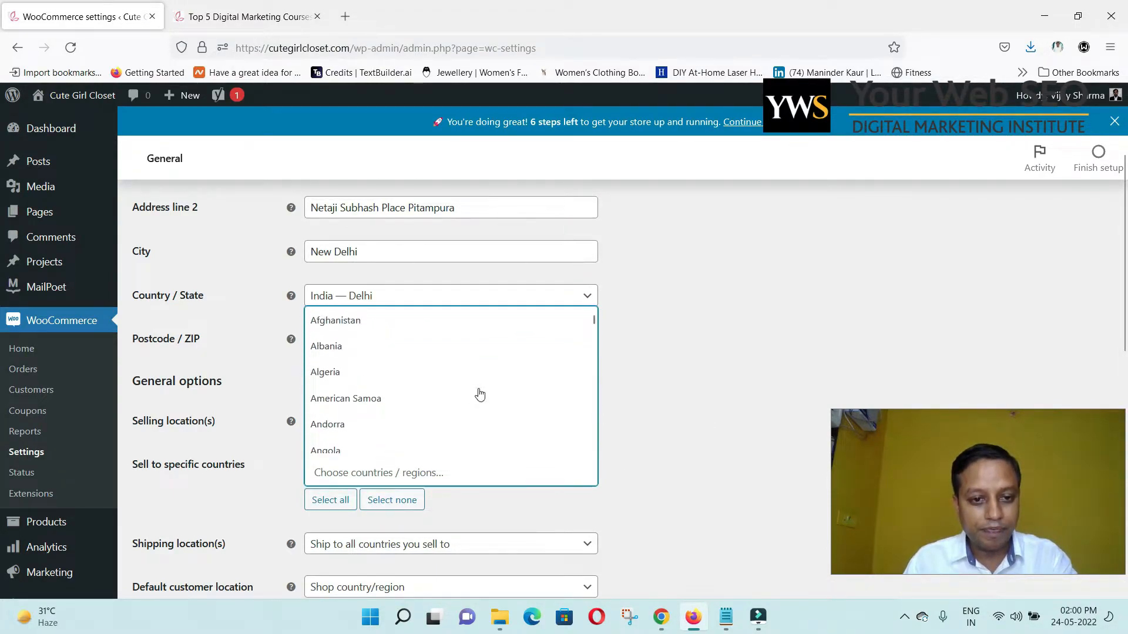
scroll(479, 395, down, 20)
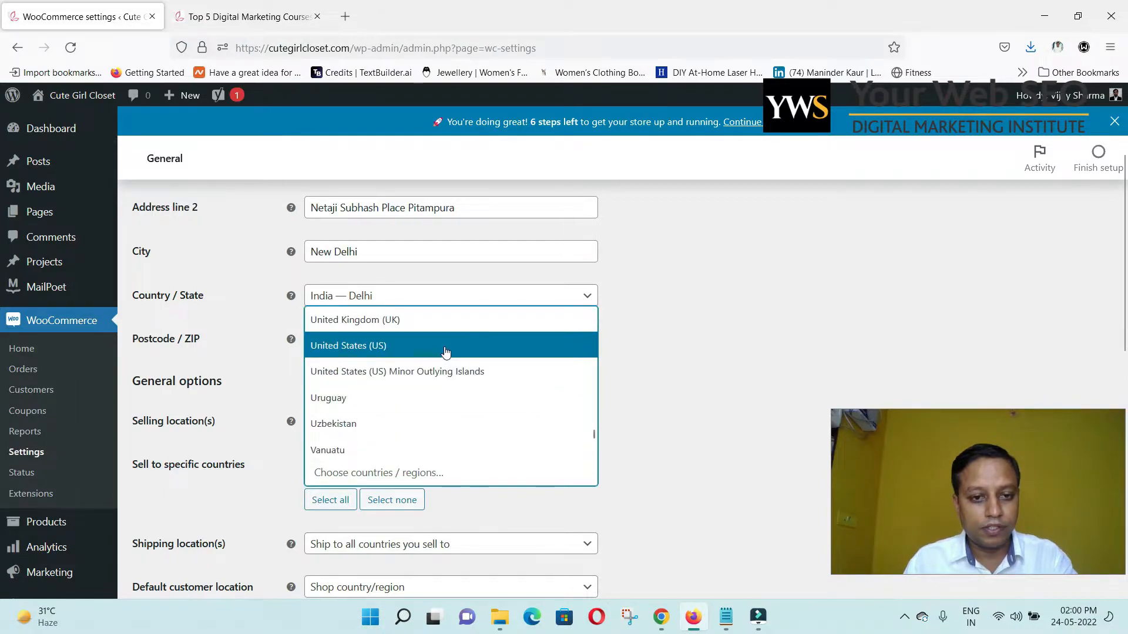
click(445, 347)
Save the General store settings.
scroll(650, 391, down, 2)
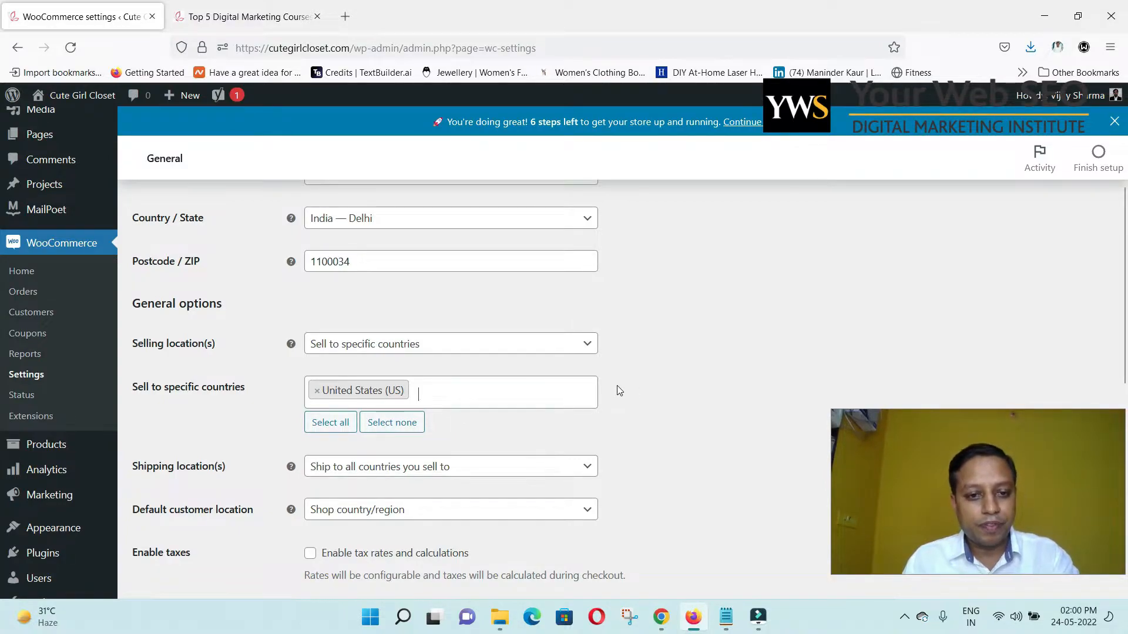
scroll(618, 390, down, 3)
scroll(616, 392, up, 3)
scroll(619, 397, down, 4)
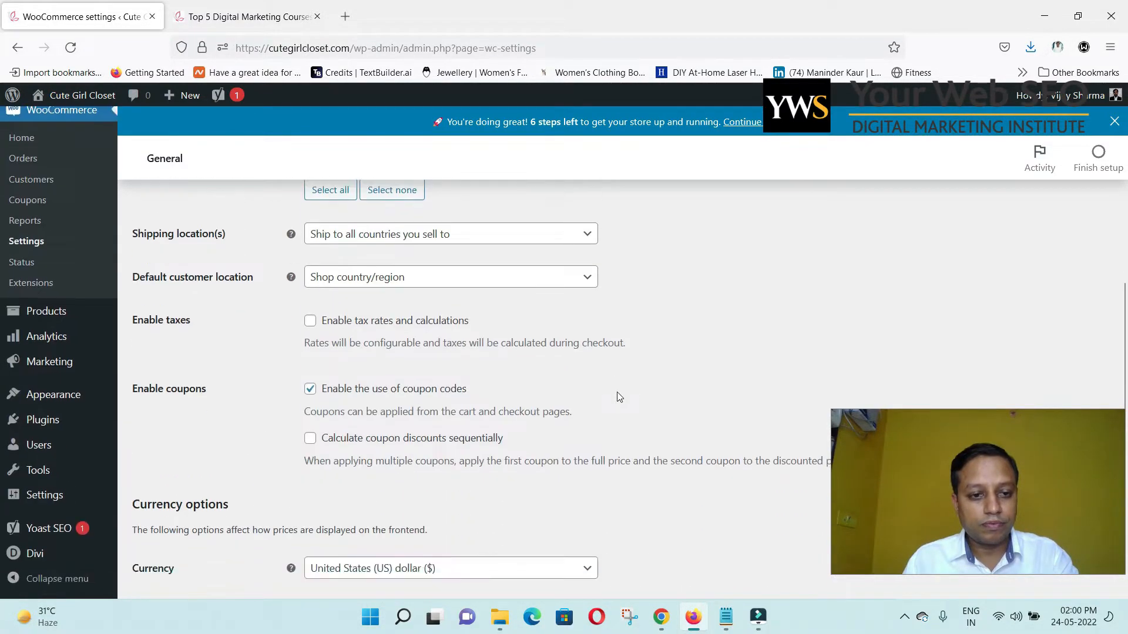
scroll(619, 397, down, 3)
scroll(617, 397, down, 2)
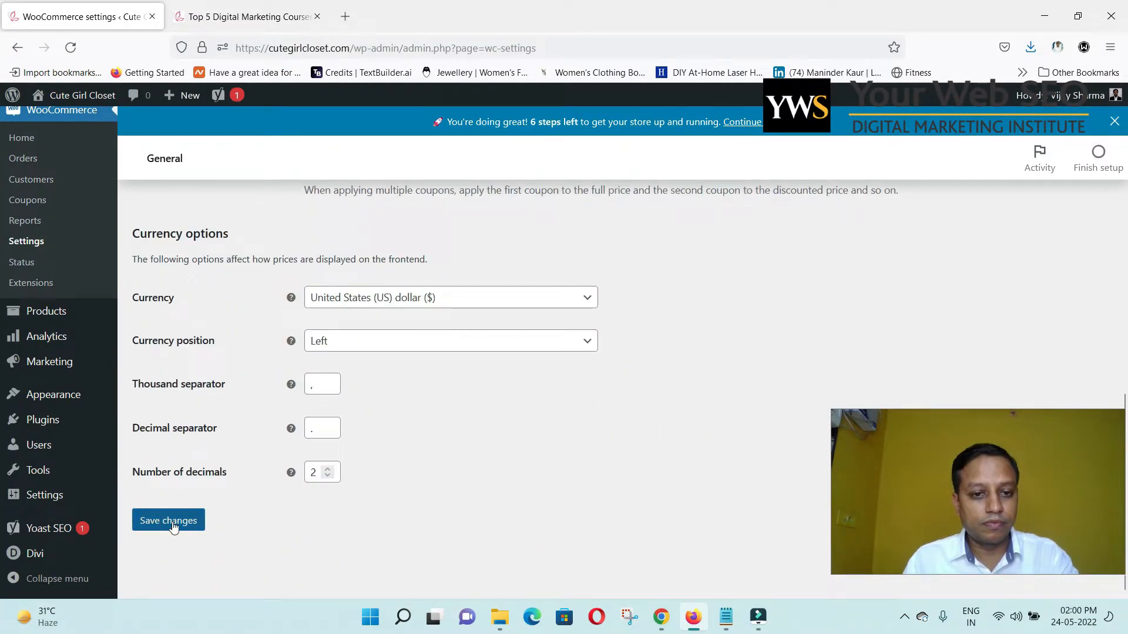
click(172, 527)
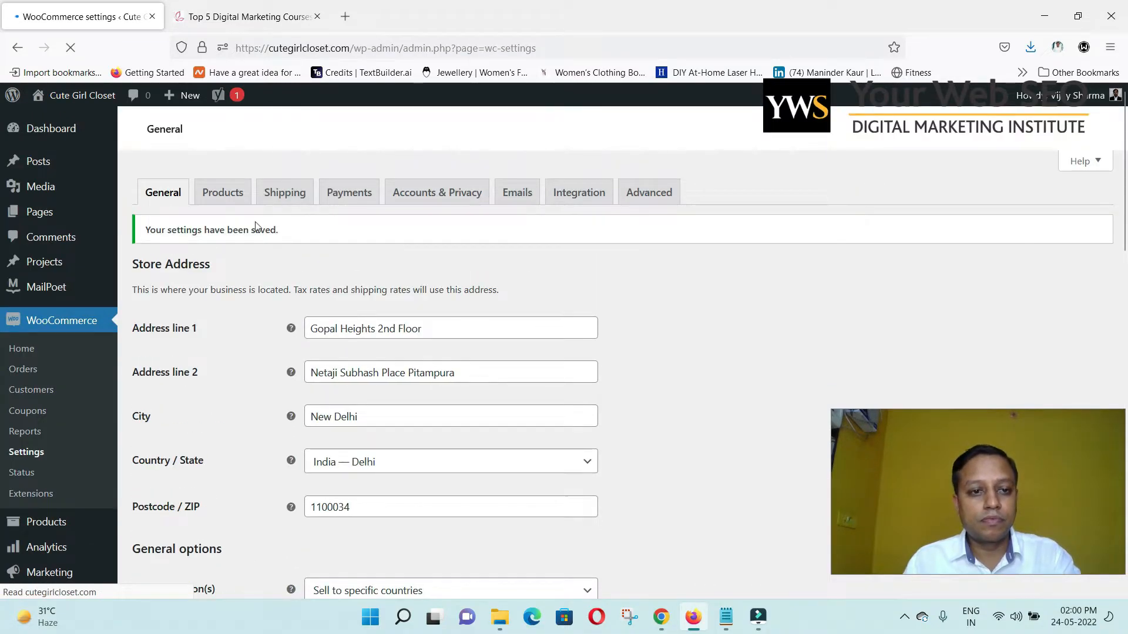
Open the Products settings with Shop kept as the shop page, and review the options.
click(235, 197)
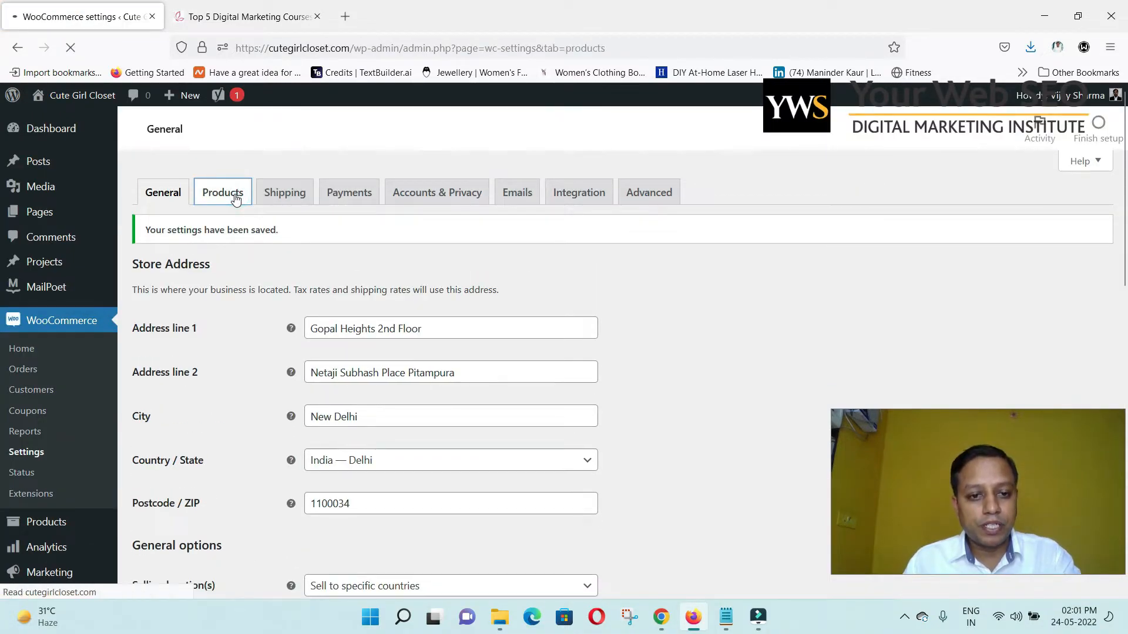
click(549, 299)
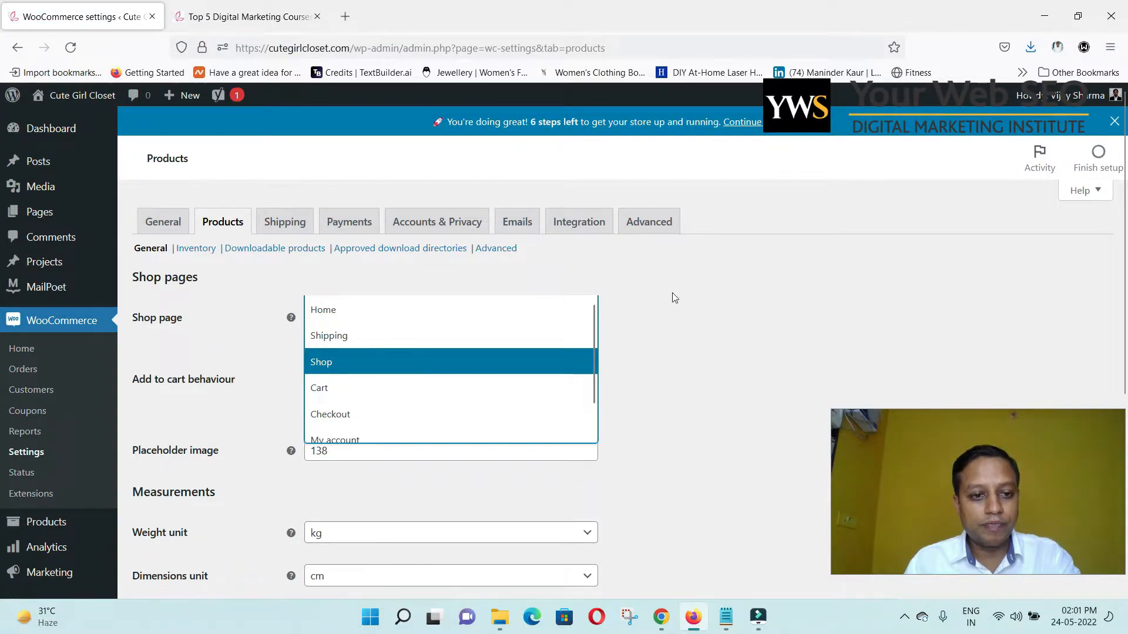
click(674, 298)
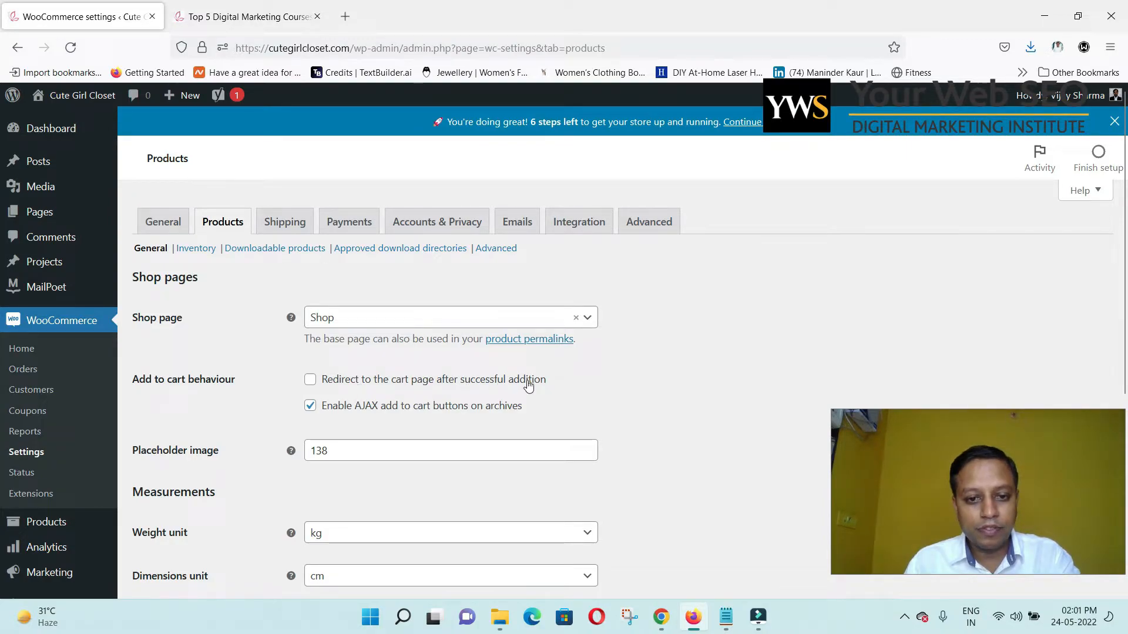
scroll(637, 375, down, 1)
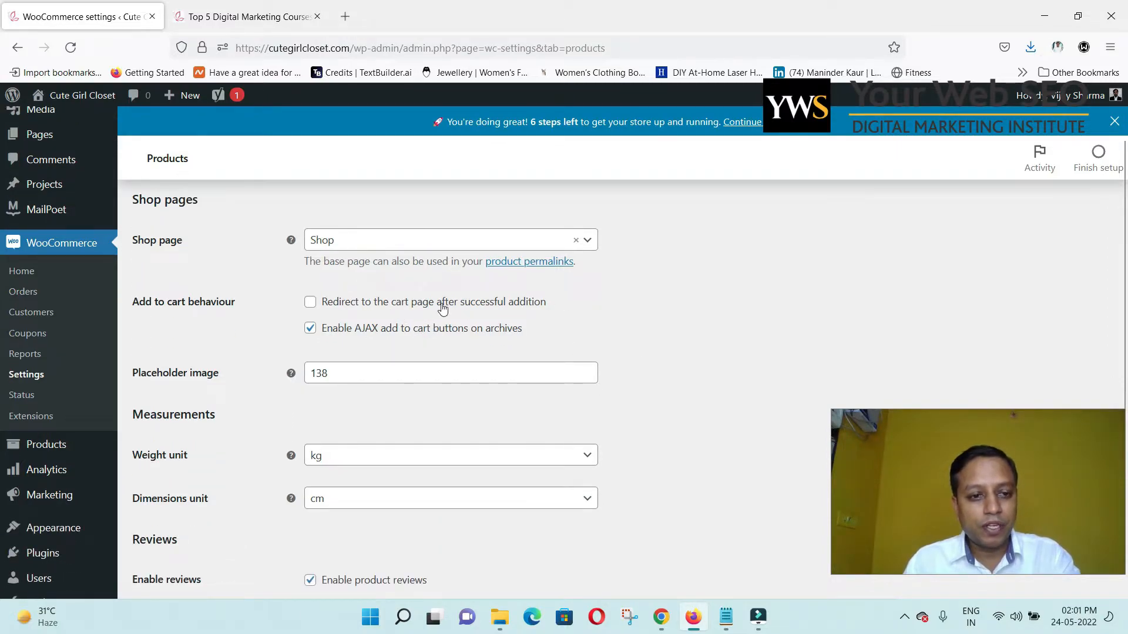
scroll(631, 341, down, 1)
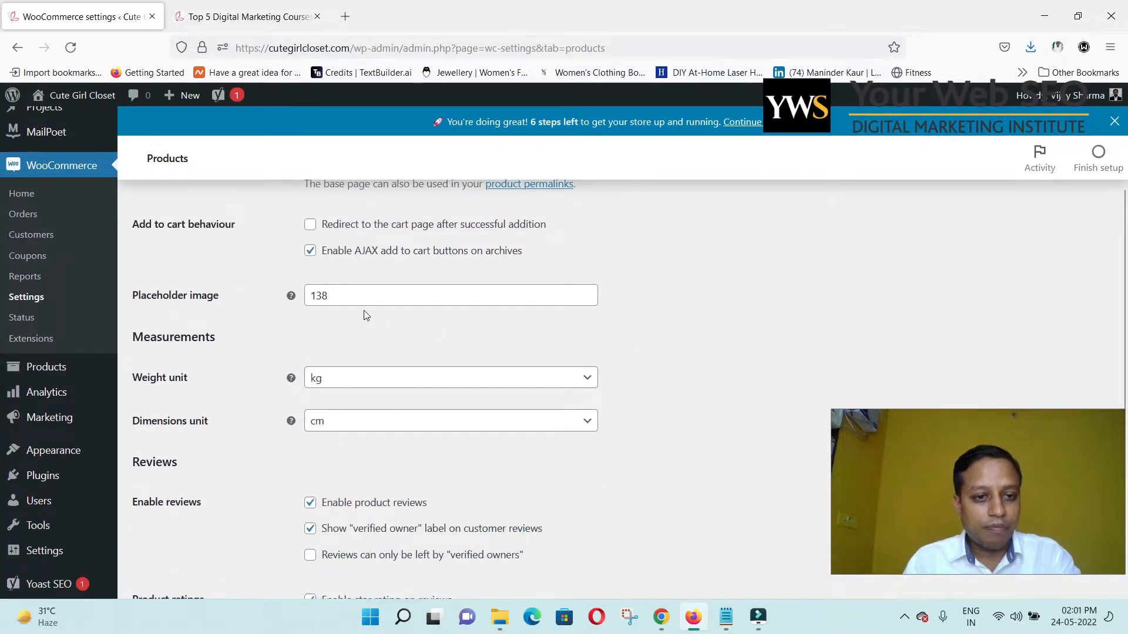
scroll(557, 329, down, 2)
scroll(557, 331, up, 1)
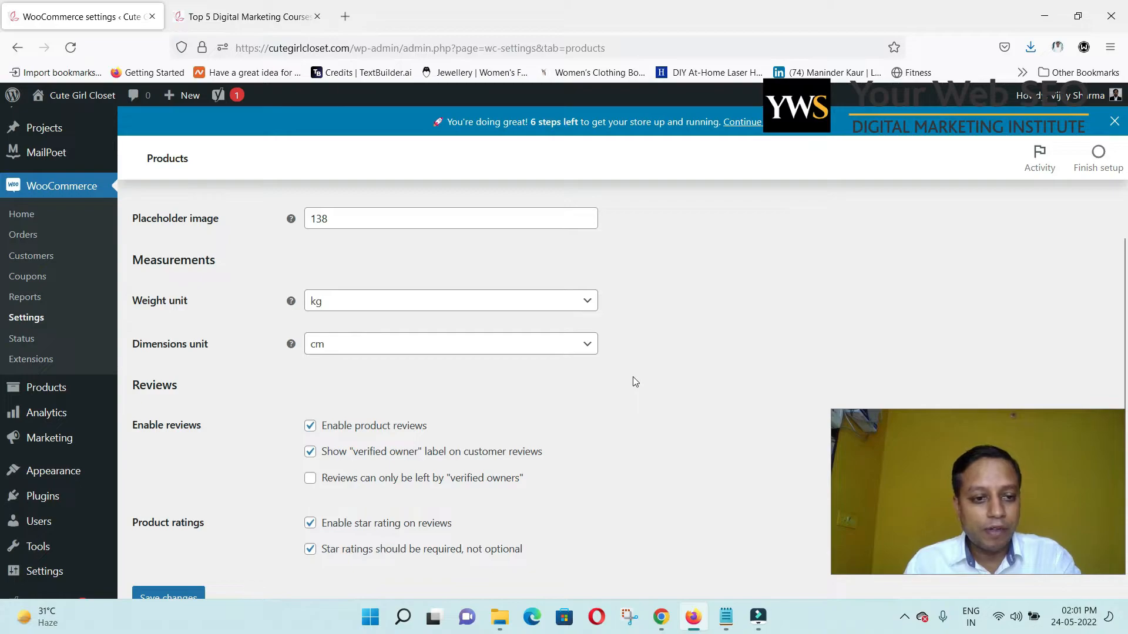
Set the weight unit to lbs and keep cm as the dimensions unit.
click(442, 316)
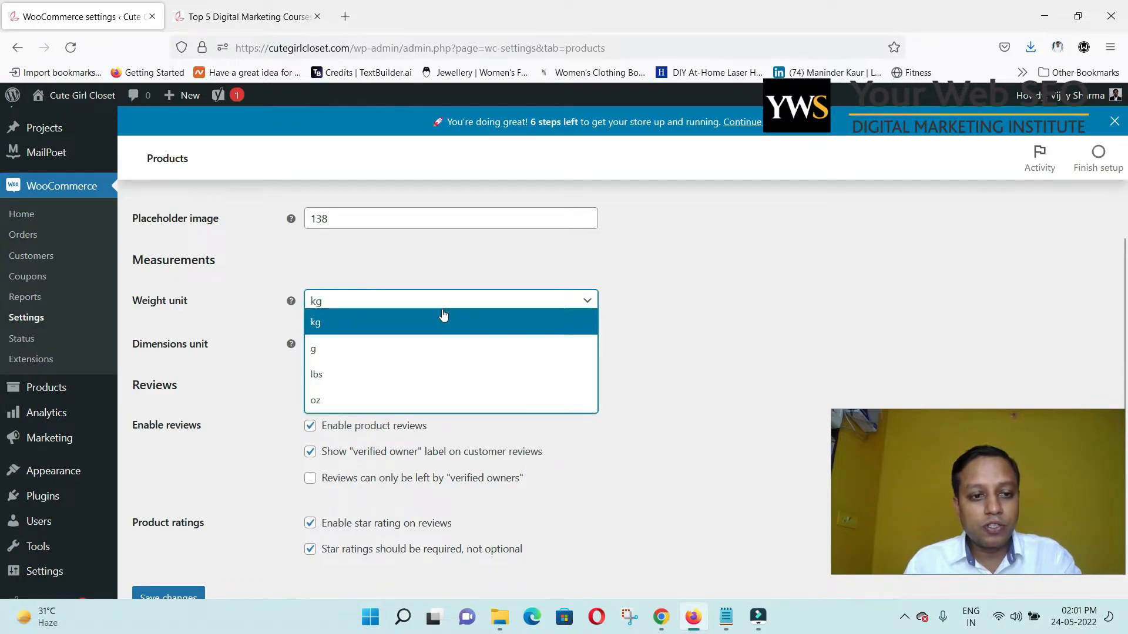
click(443, 315)
click(443, 315)
click(443, 315)
click(443, 314)
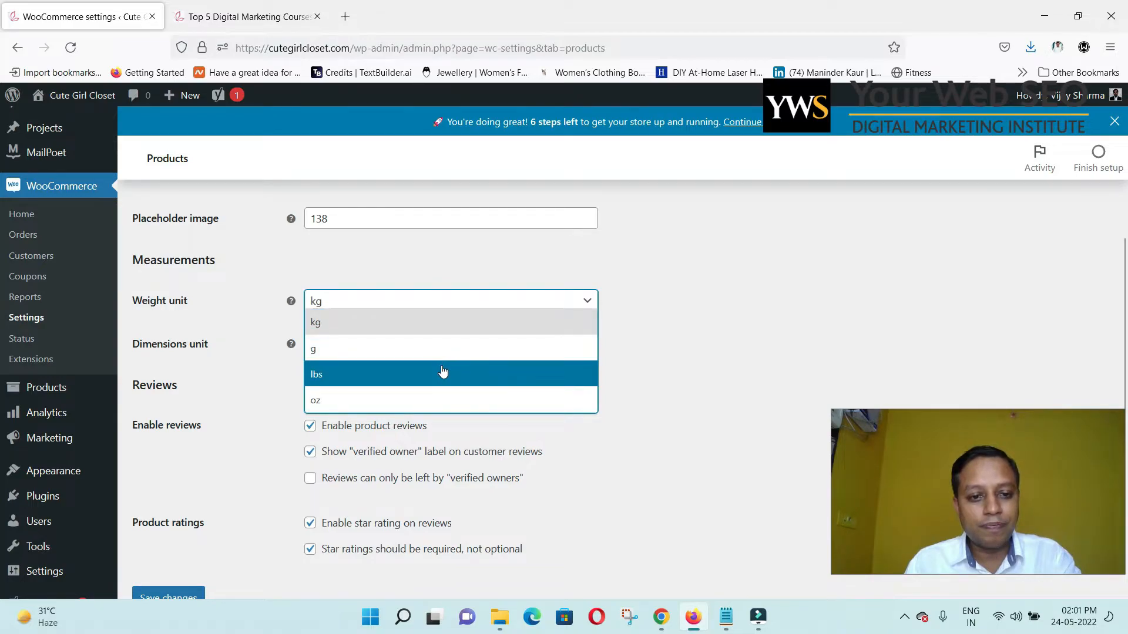
click(443, 373)
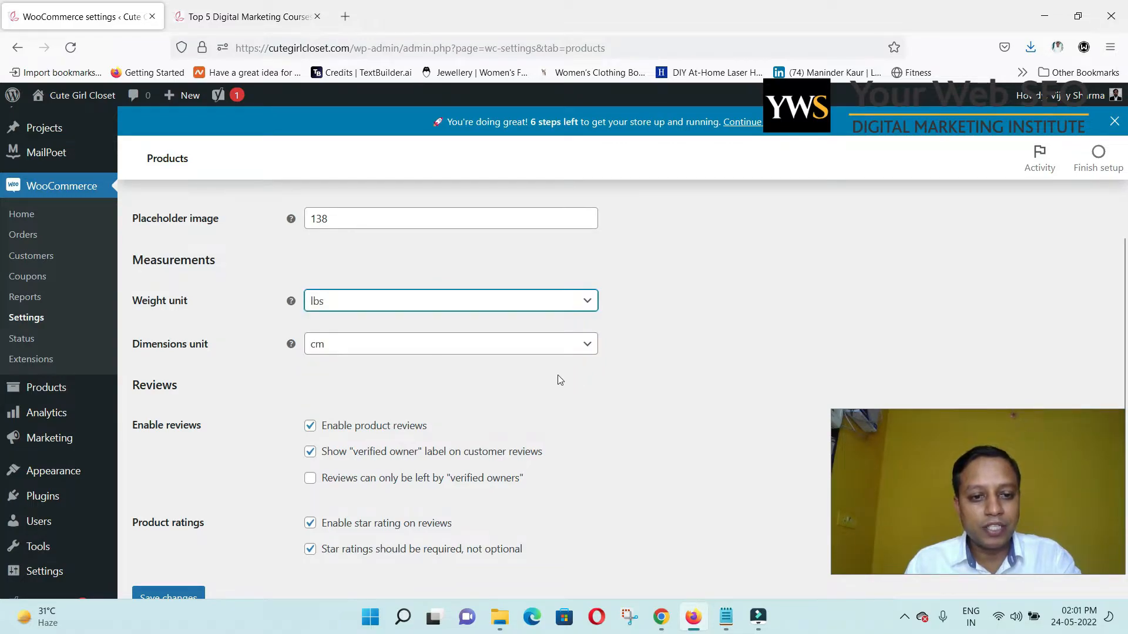
click(563, 346)
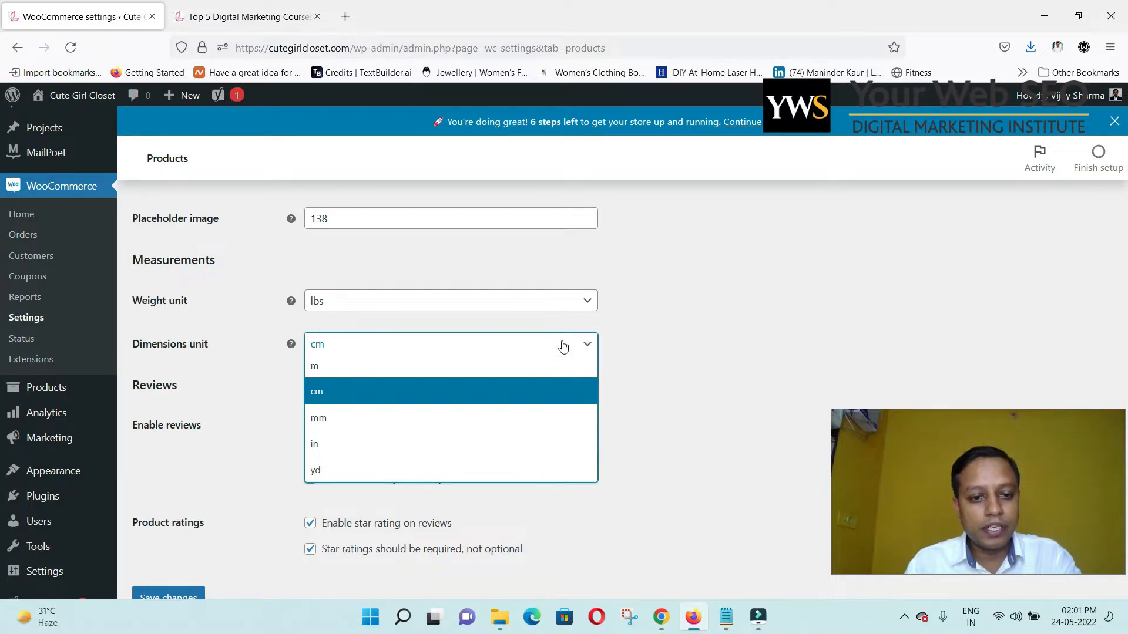
click(648, 365)
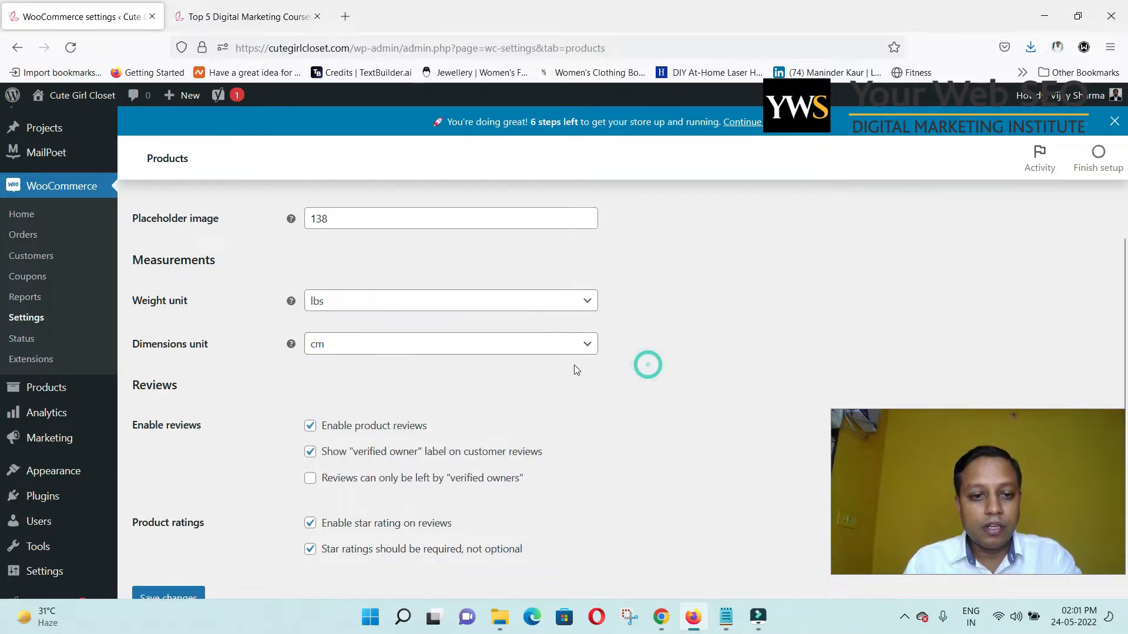
Leave verified-owner-only reviews off and save the product settings.
scroll(564, 376, down, 1)
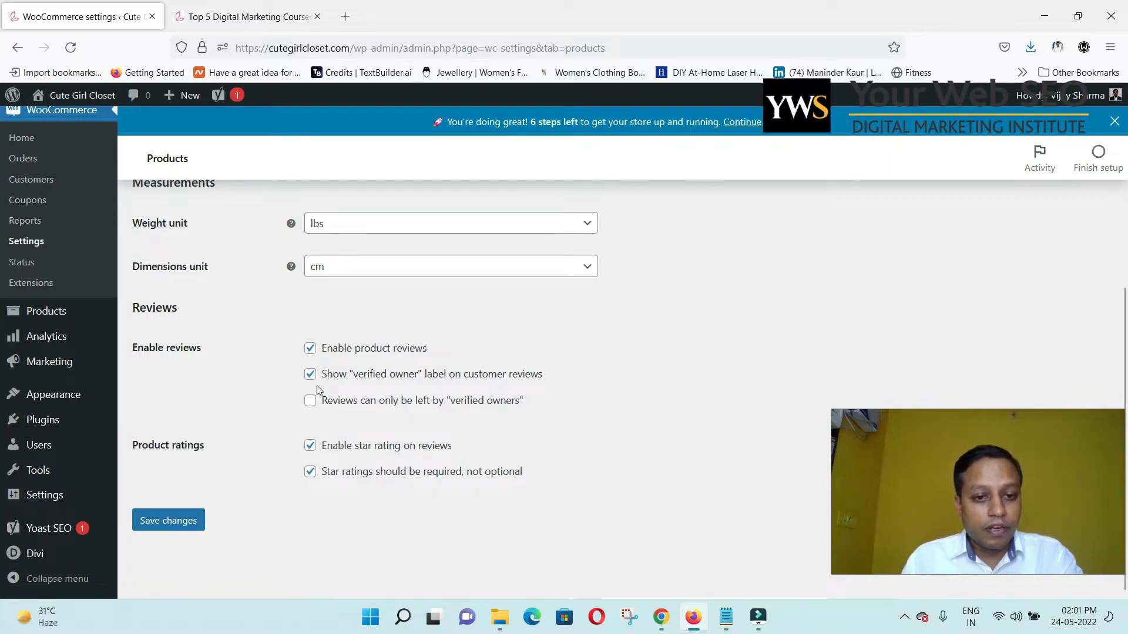
click(310, 401)
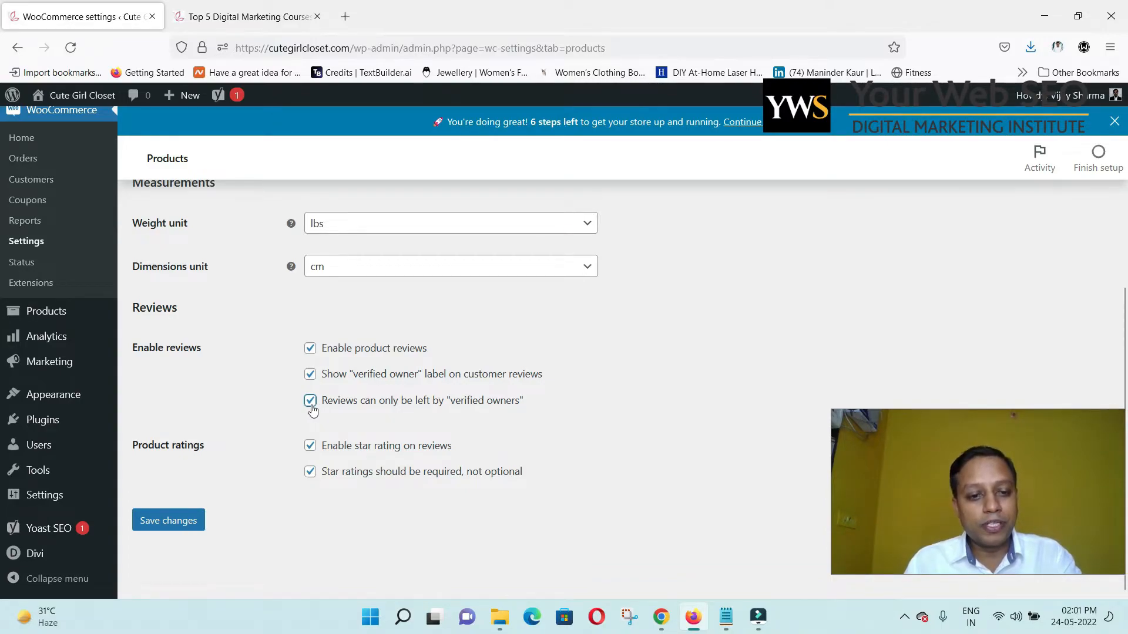
click(311, 402)
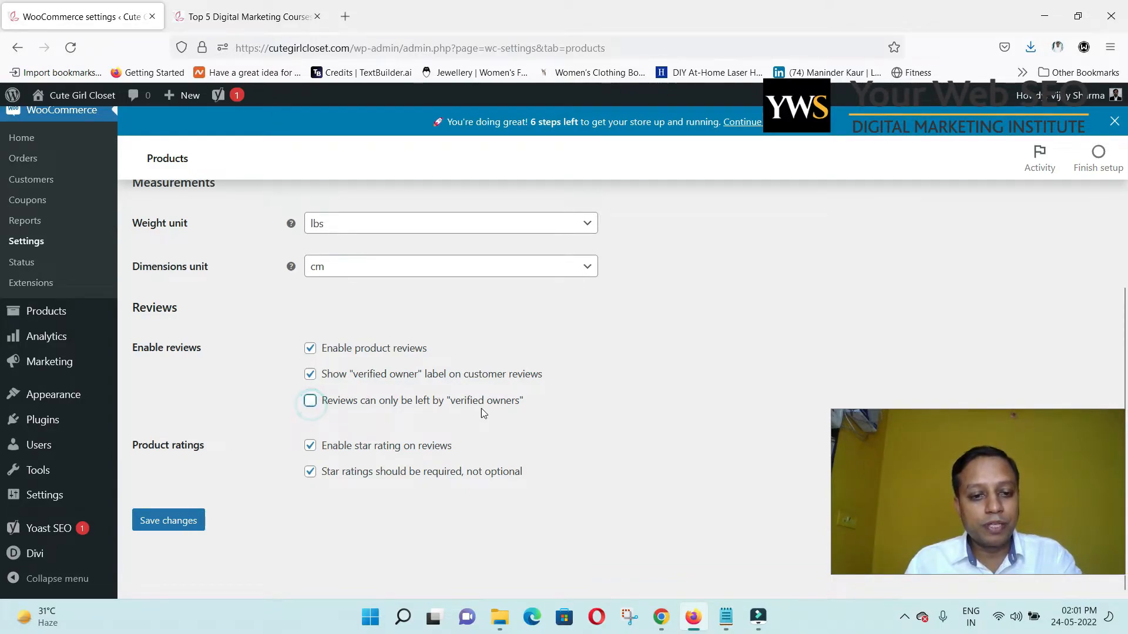
click(176, 521)
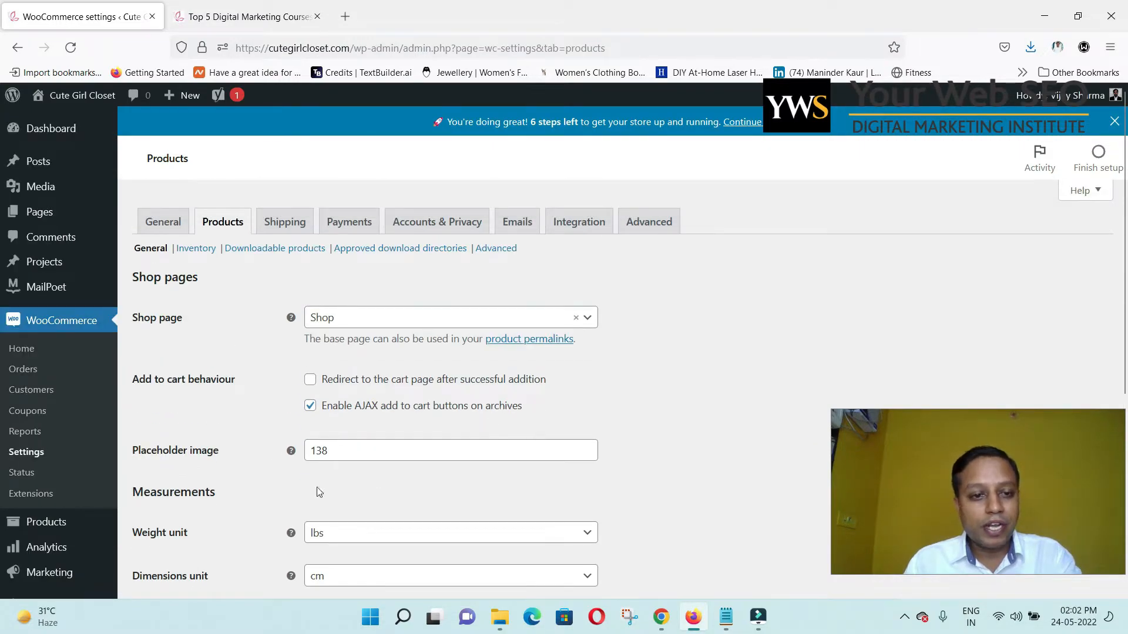
scroll(258, 492, down, 5)
click(187, 524)
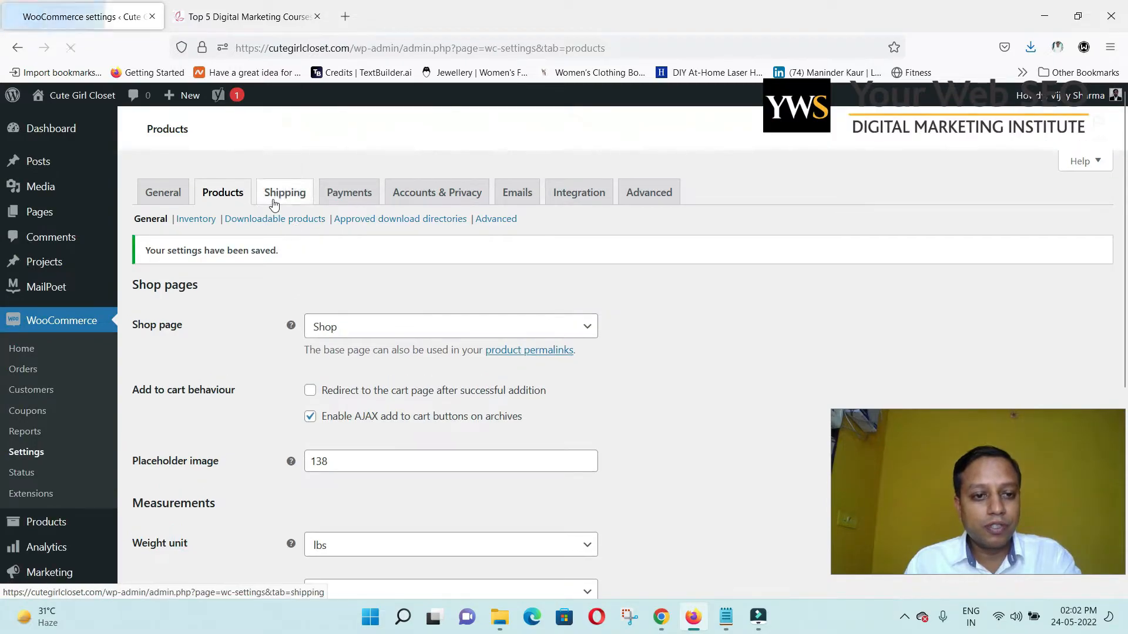
Go to the Shipping settings and start a new blank shipping zone.
click(272, 203)
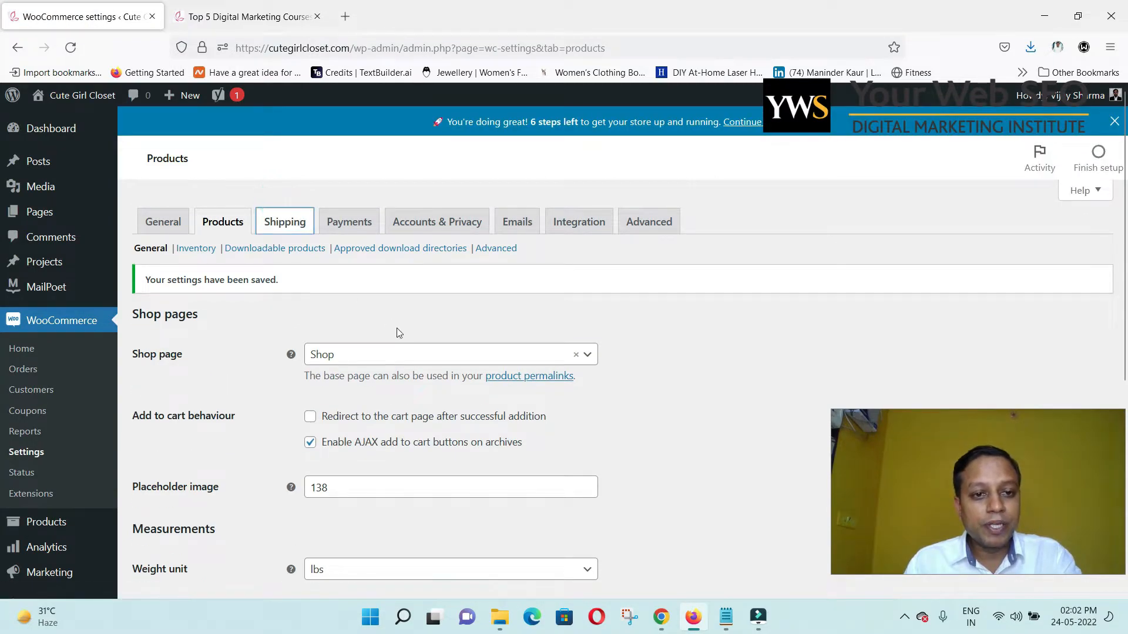
click(284, 221)
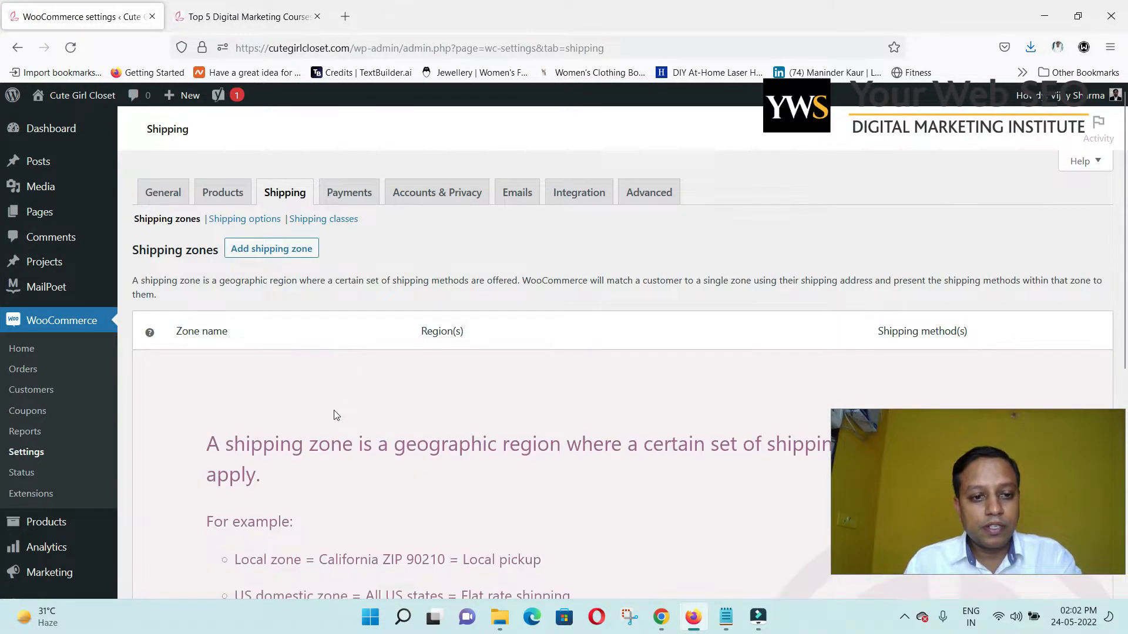
scroll(336, 416, down, 5)
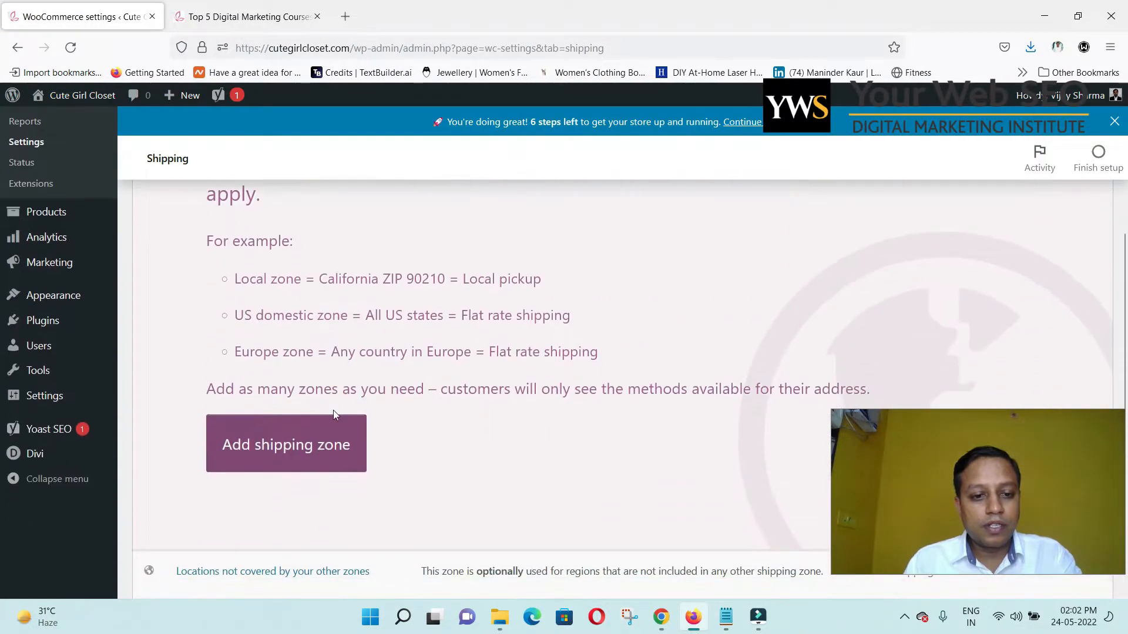
click(327, 452)
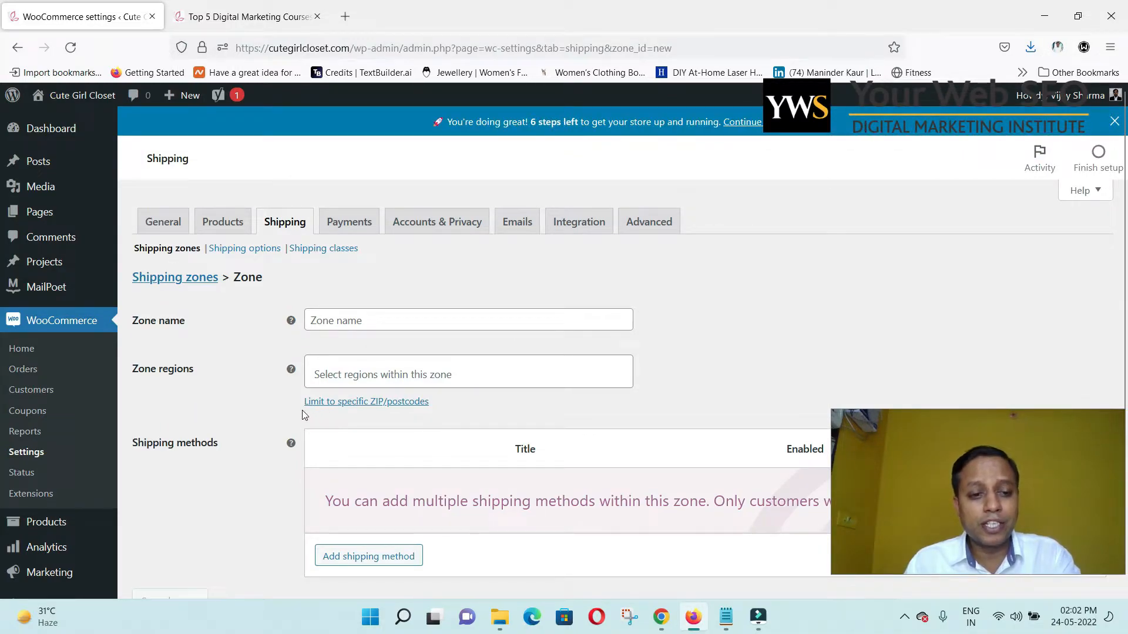
scroll(303, 411, down, 2)
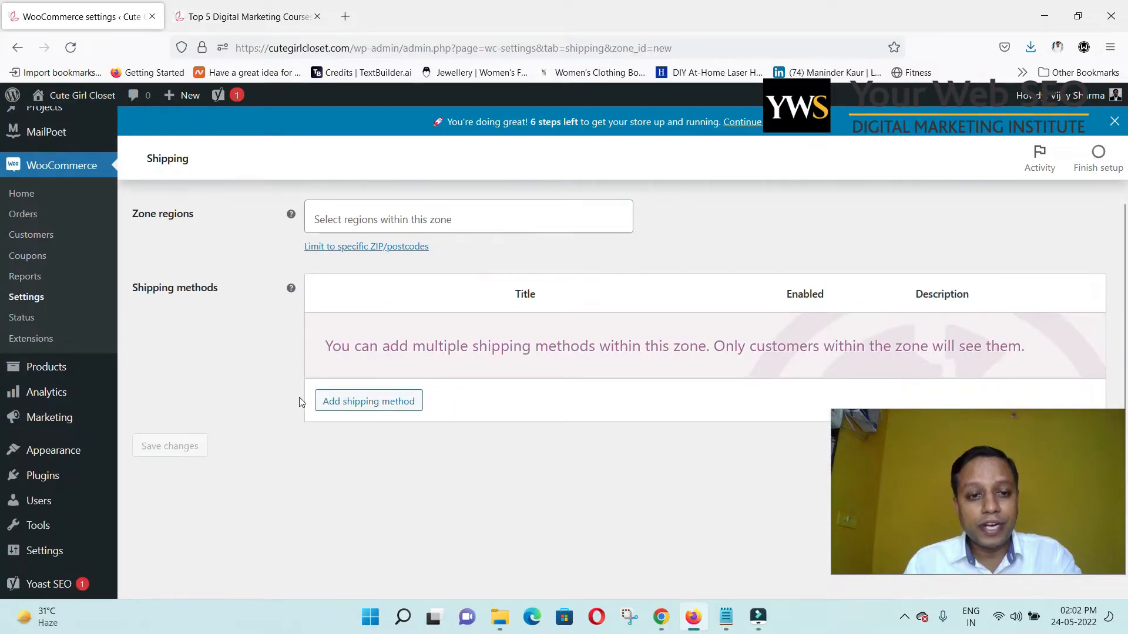
scroll(299, 402, up, 2)
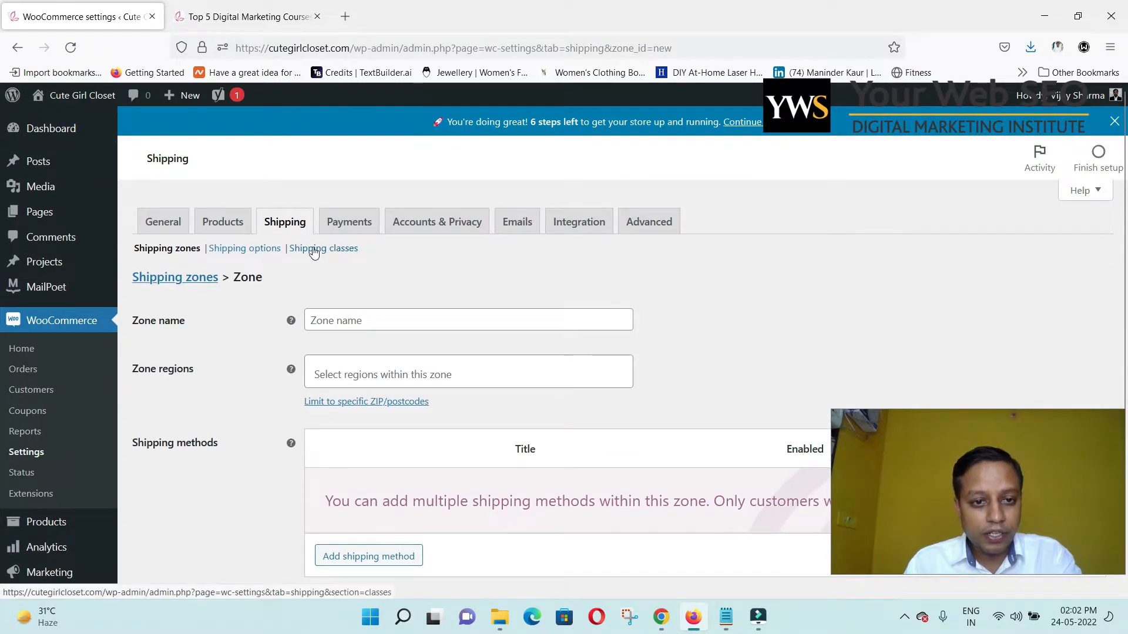
Open the Payments tab to see direct bank transfer, check payments and cash on delivery.
click(351, 231)
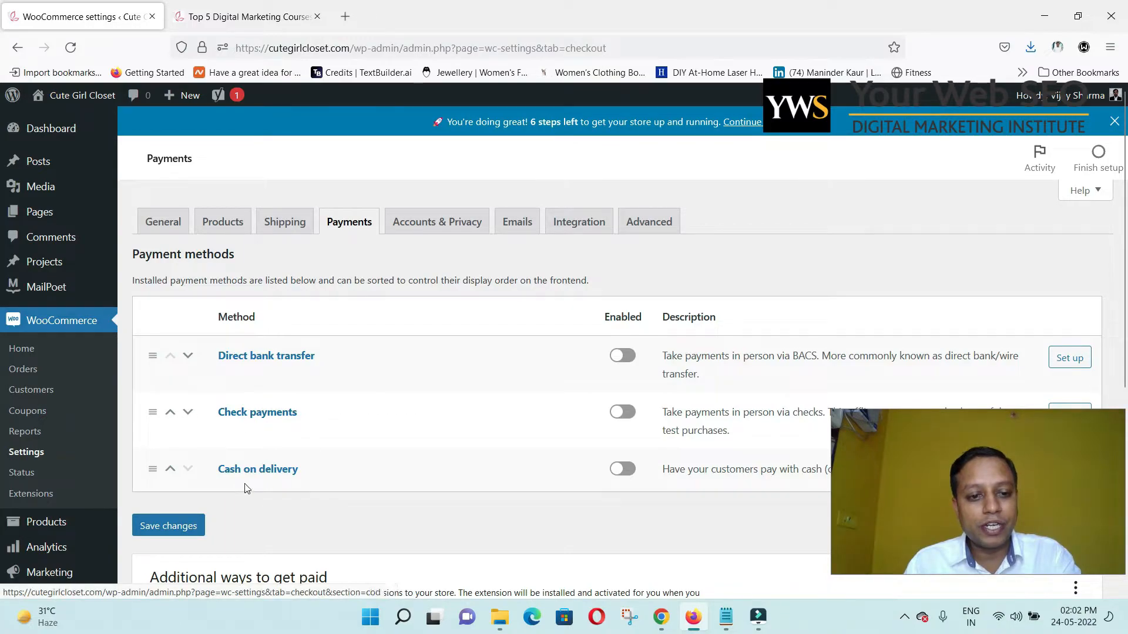
scroll(308, 451, down, 3)
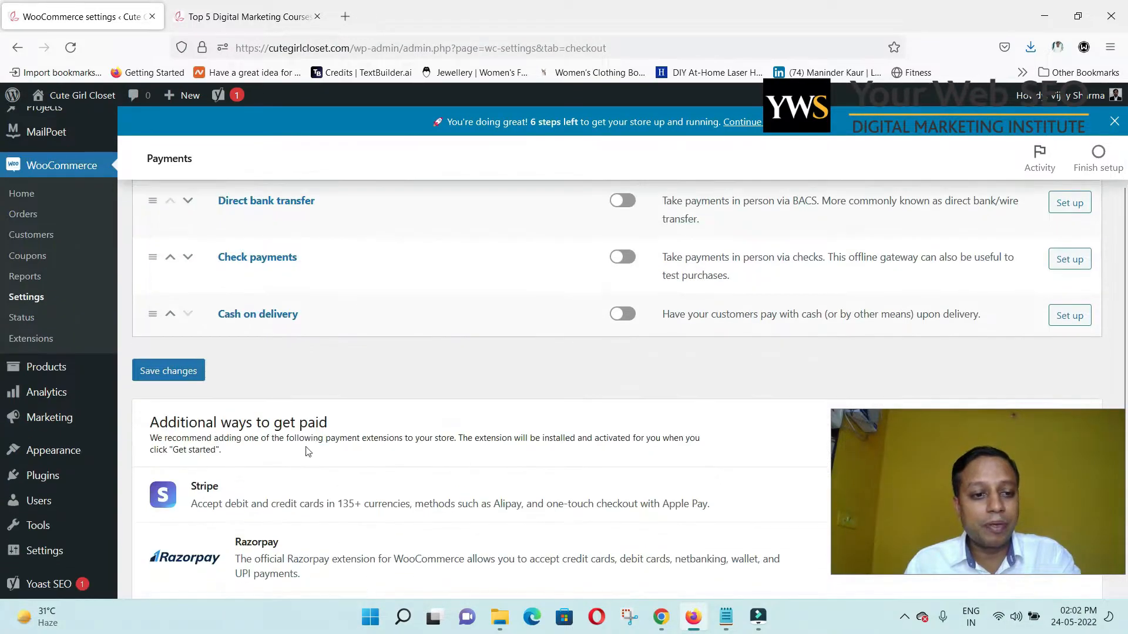
scroll(252, 387, up, 3)
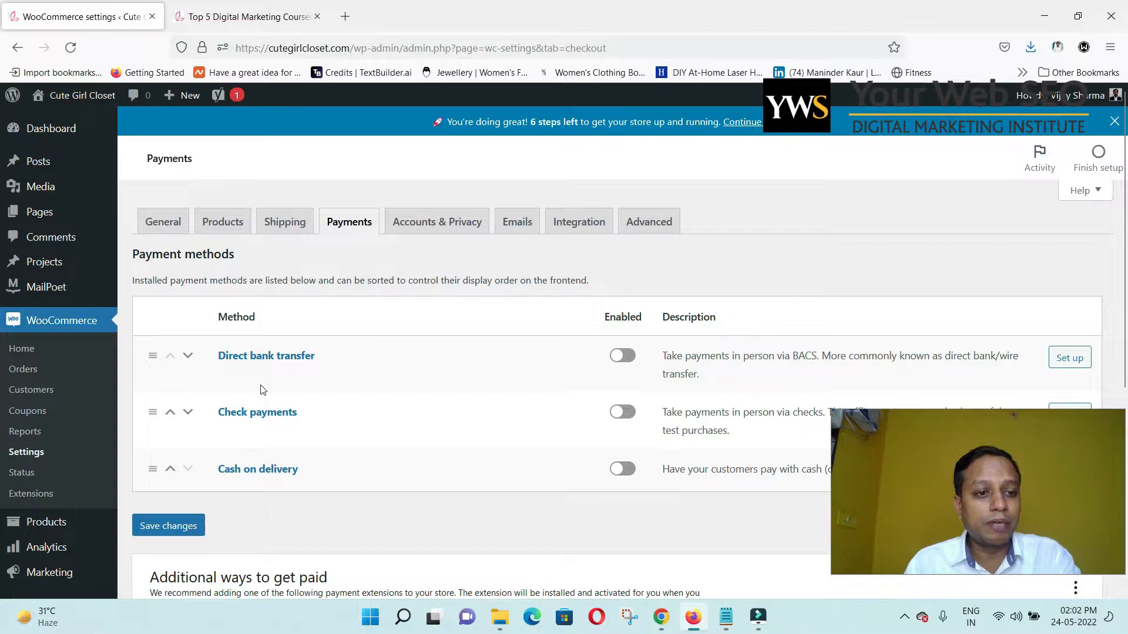
scroll(54, 495, down, 3)
mouse_move(53, 393)
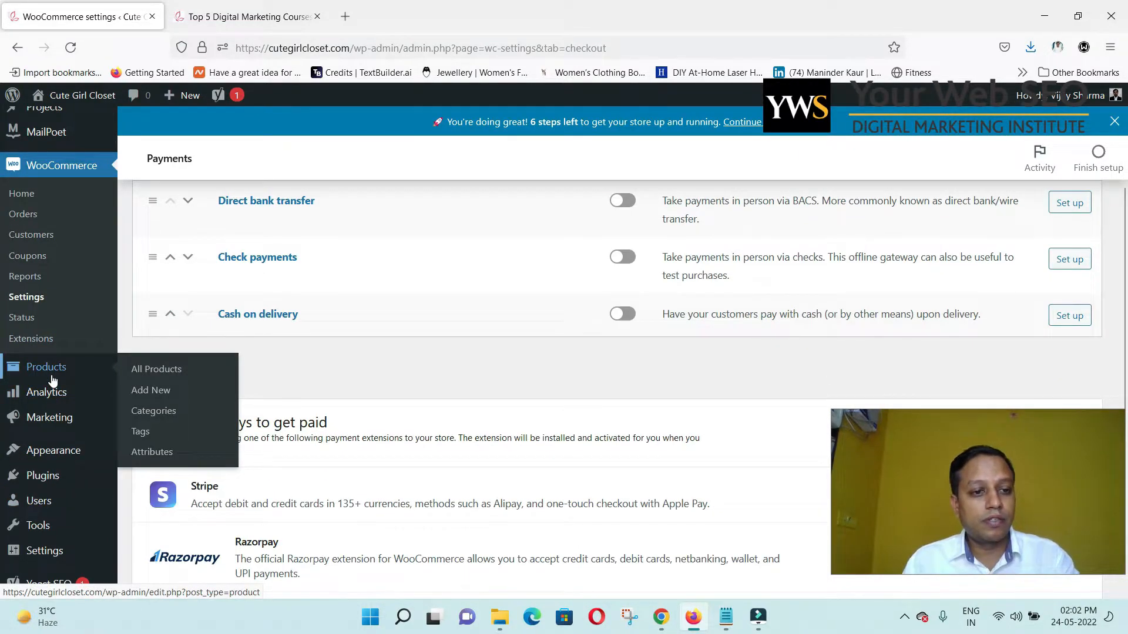
Browse the WooCommerce Extensions catalog of featured add-ons.
click(51, 346)
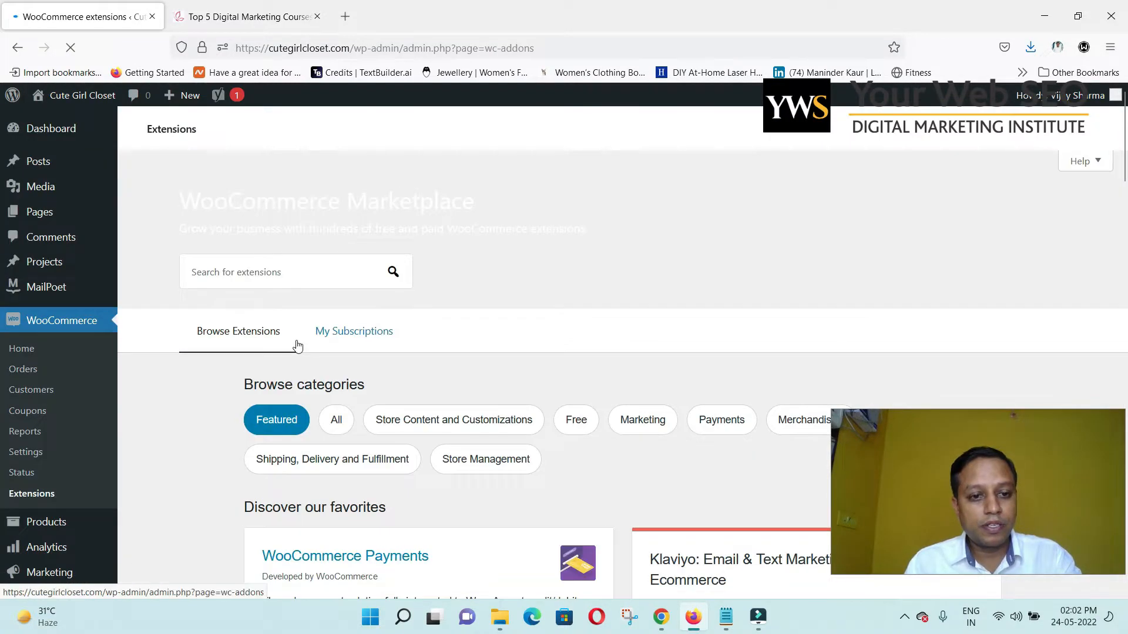
scroll(329, 358, down, 3)
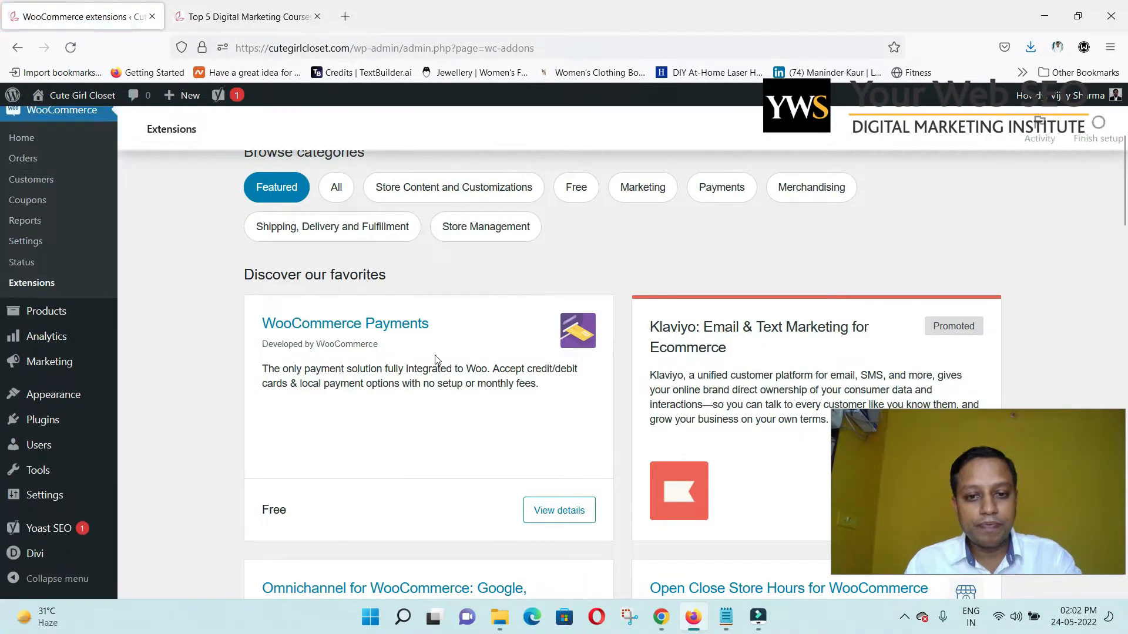
scroll(506, 359, up, 1)
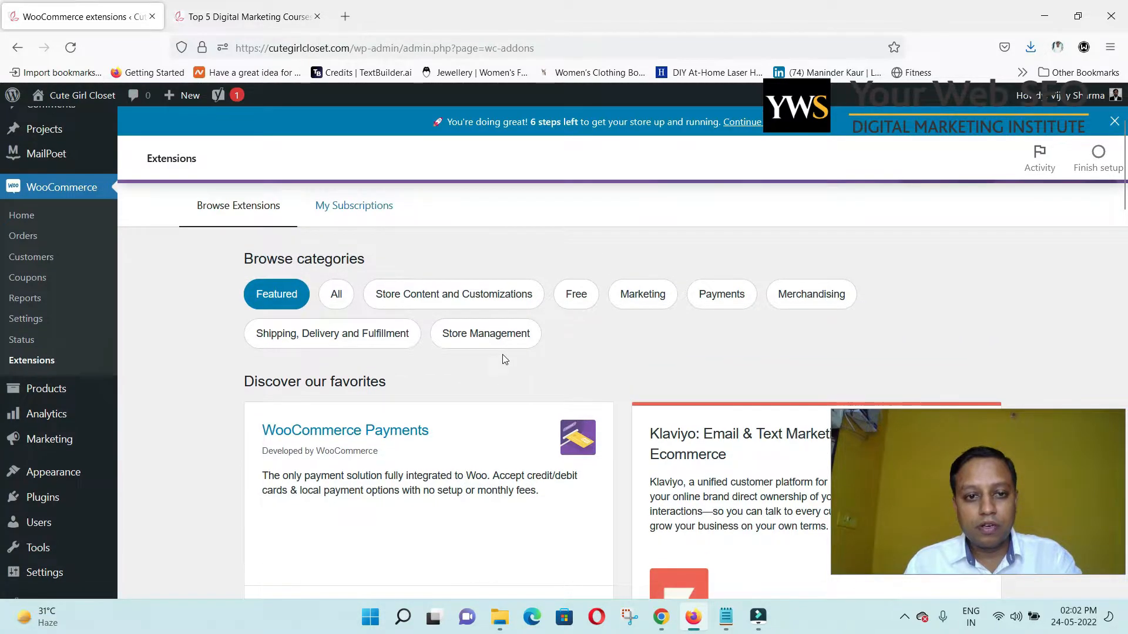
scroll(576, 356, down, 4)
scroll(584, 353, up, 3)
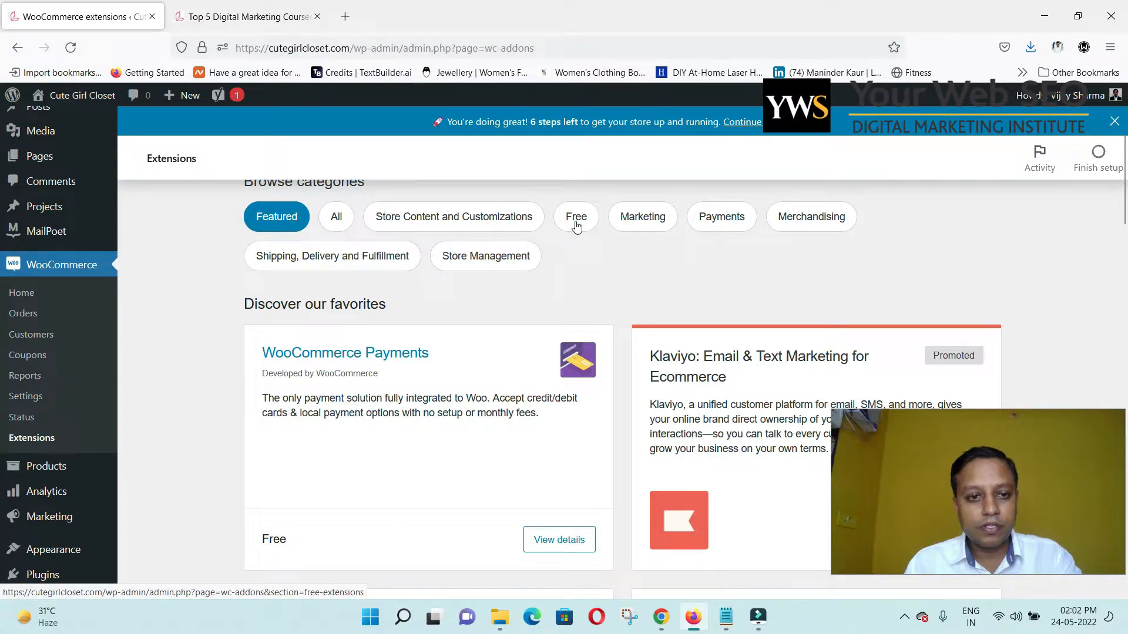
scroll(559, 270, up, 2)
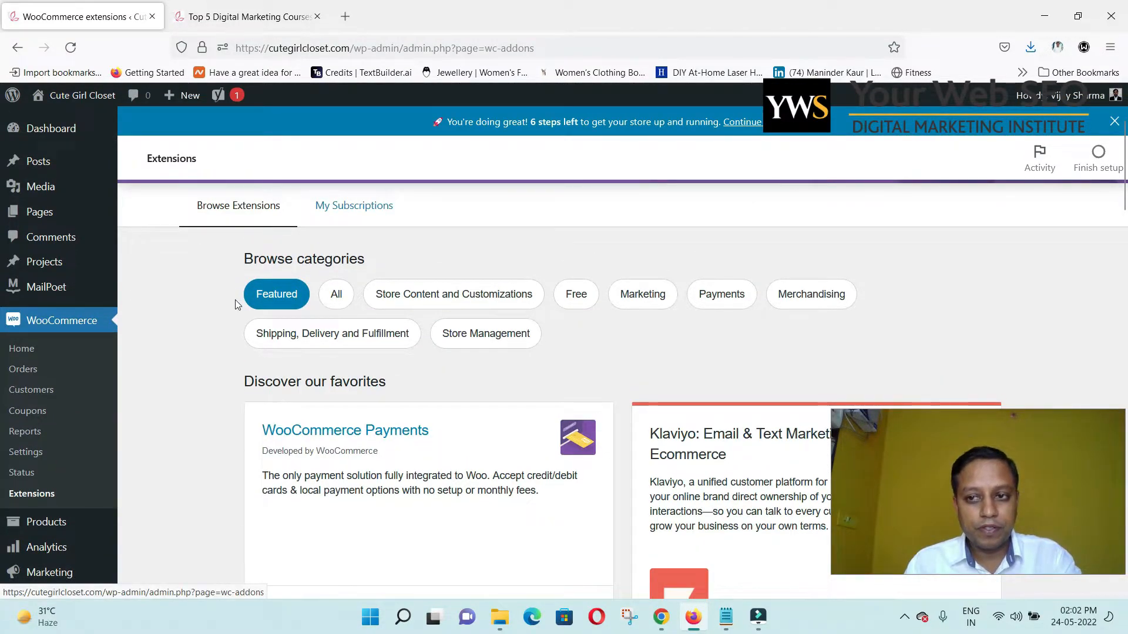
scroll(235, 304, down, 5)
scroll(151, 427, down, 1)
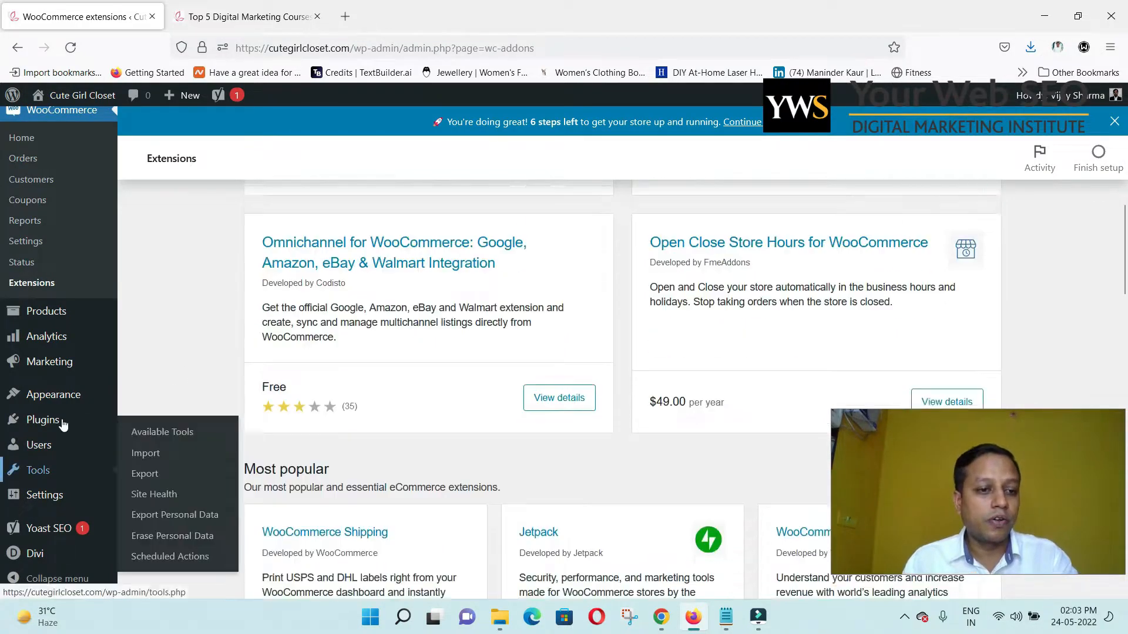
Search Add Plugins for 'woo paypal' and install PayPal Plus for WooCommerce.
mouse_move(90, 424)
click(141, 445)
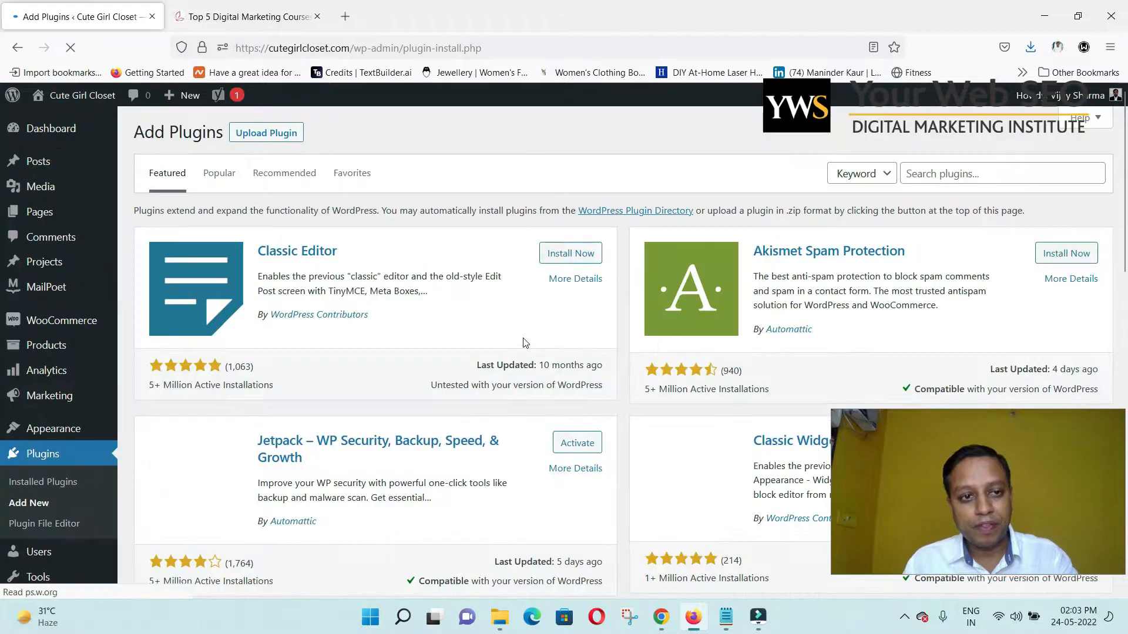
click(966, 183)
text(papal)
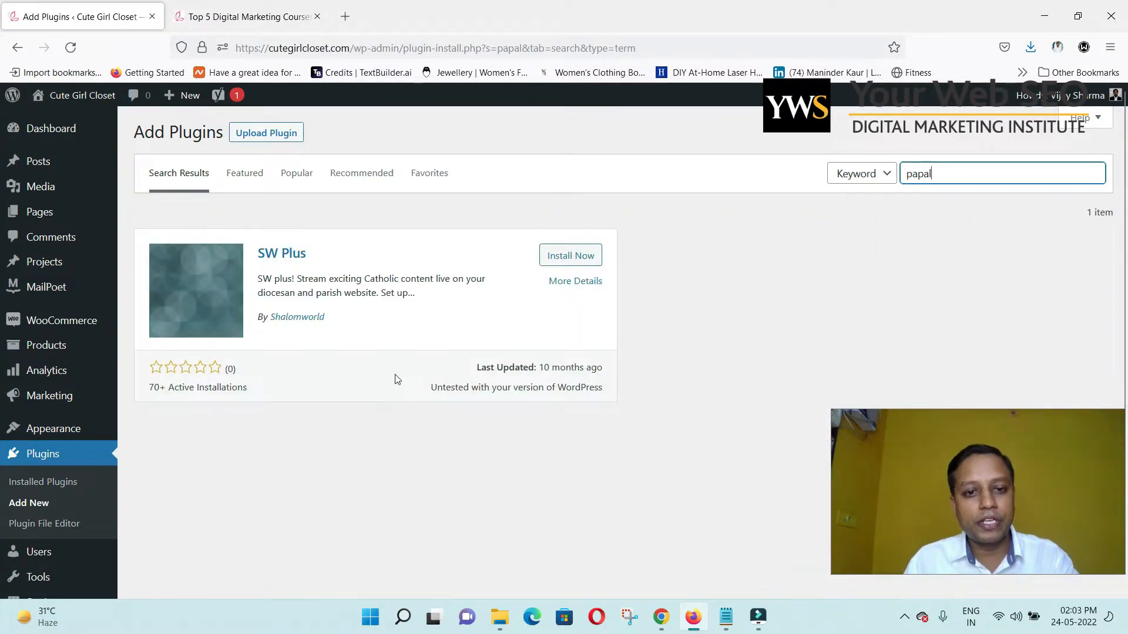
double_click(948, 173)
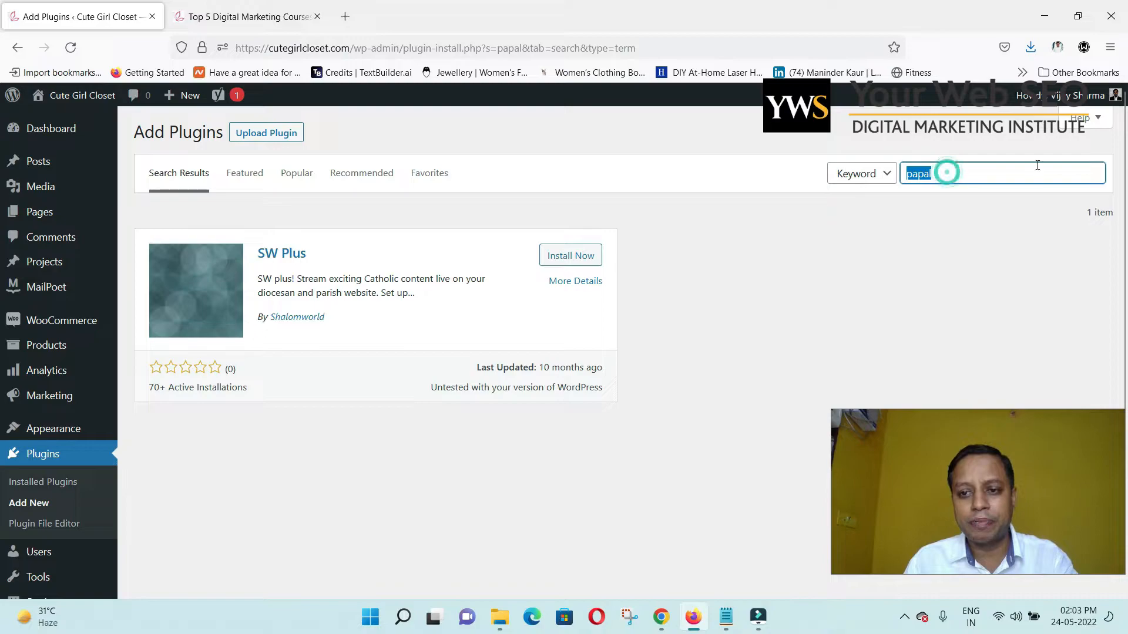
key(BackSpace)
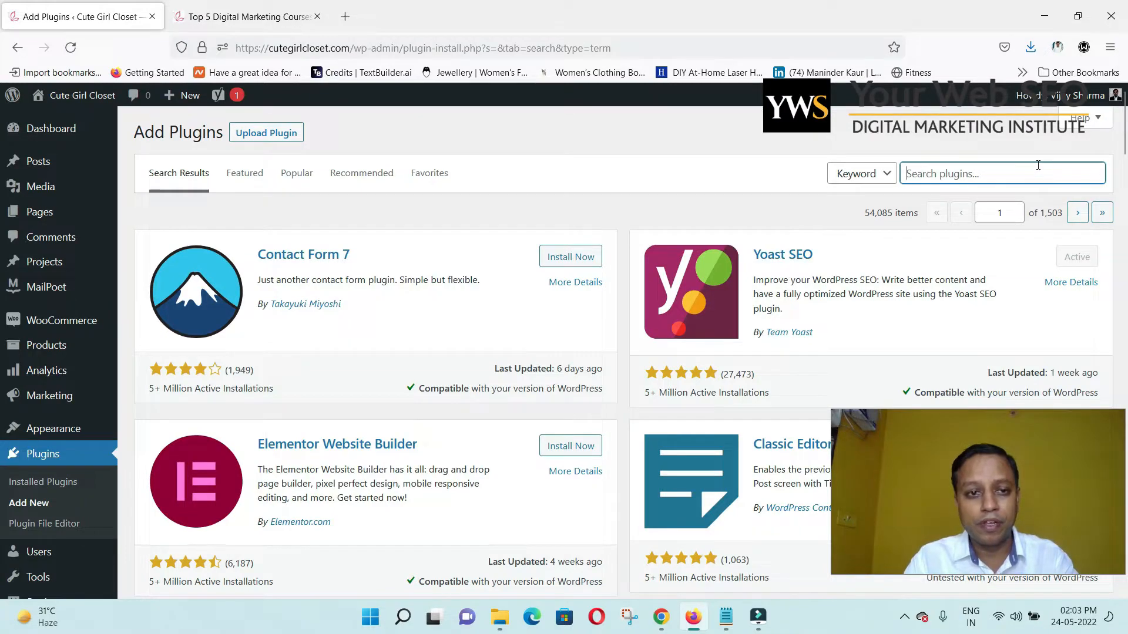
text(wo)
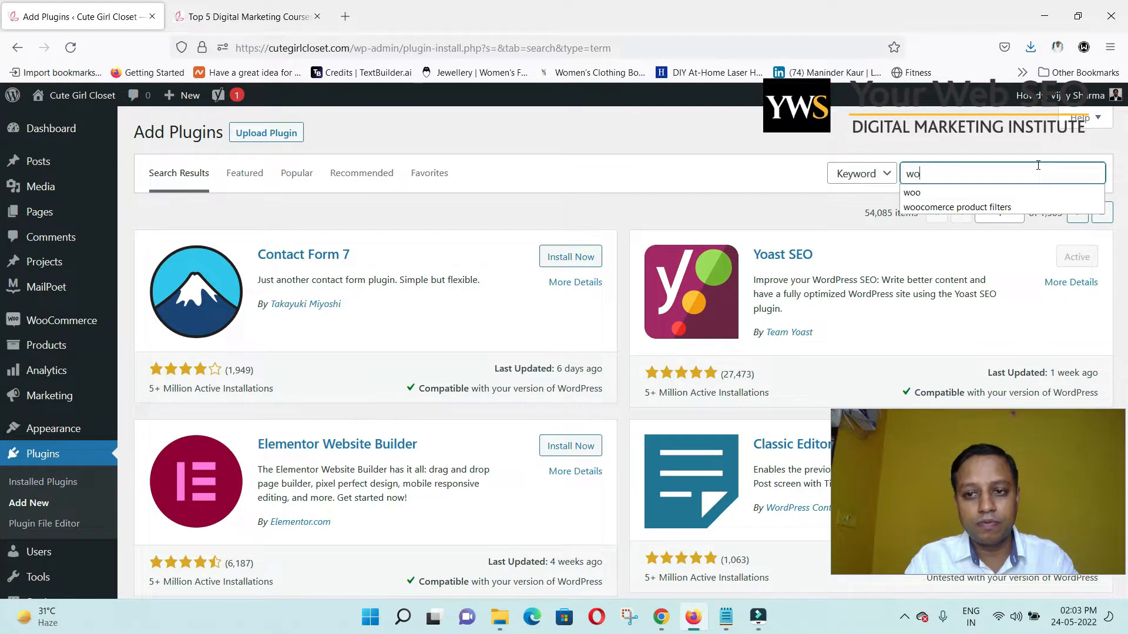
text(o paypal)
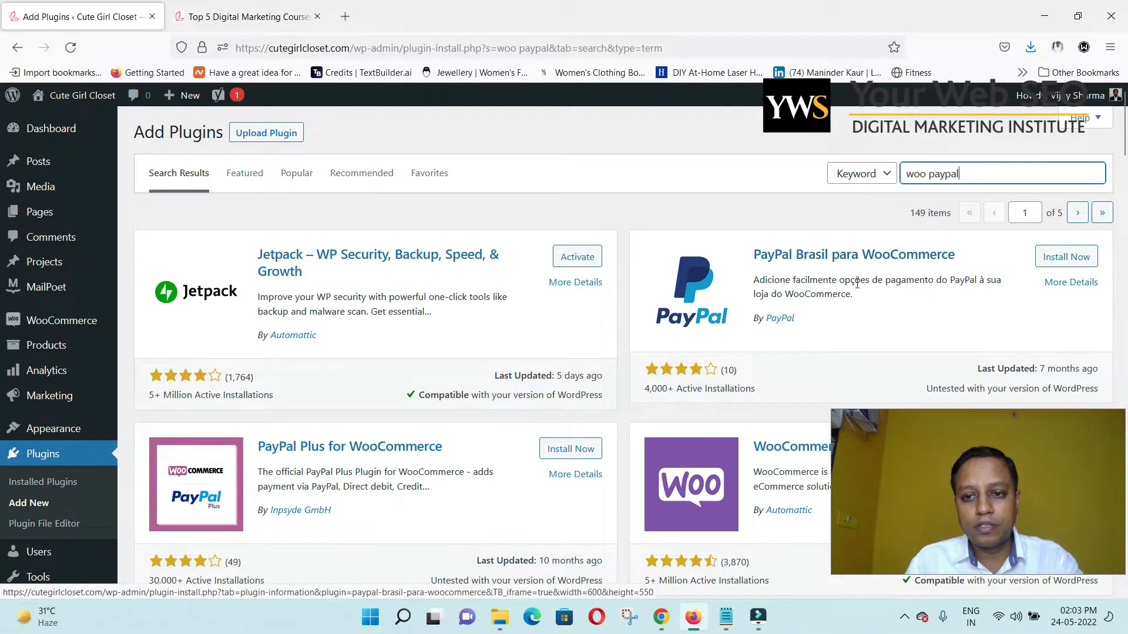
scroll(872, 297, down, 2)
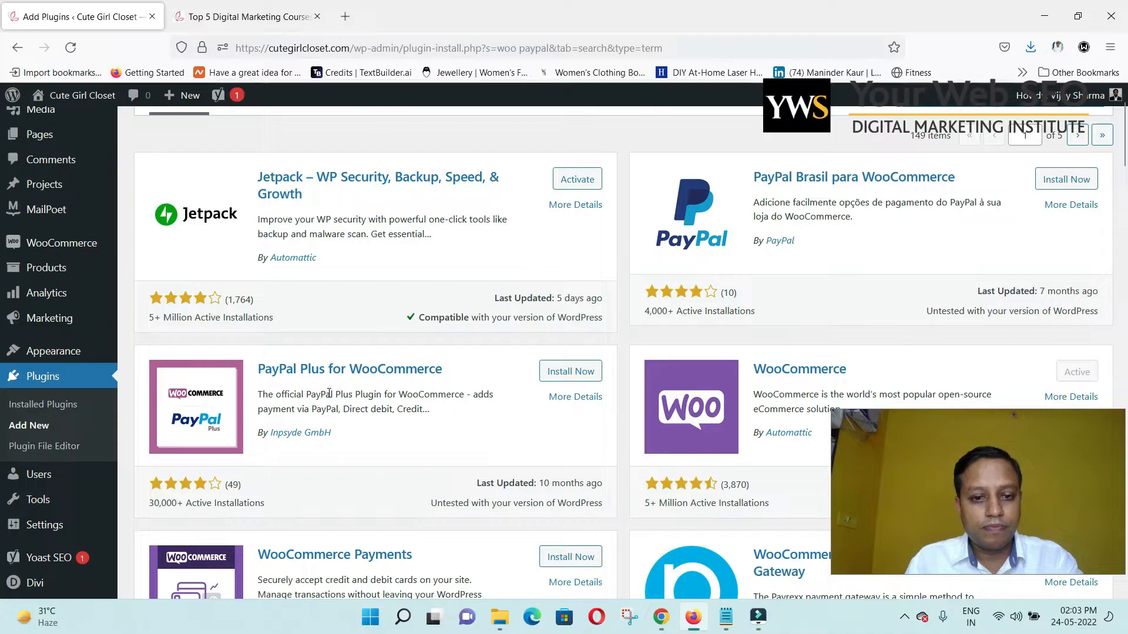
click(558, 371)
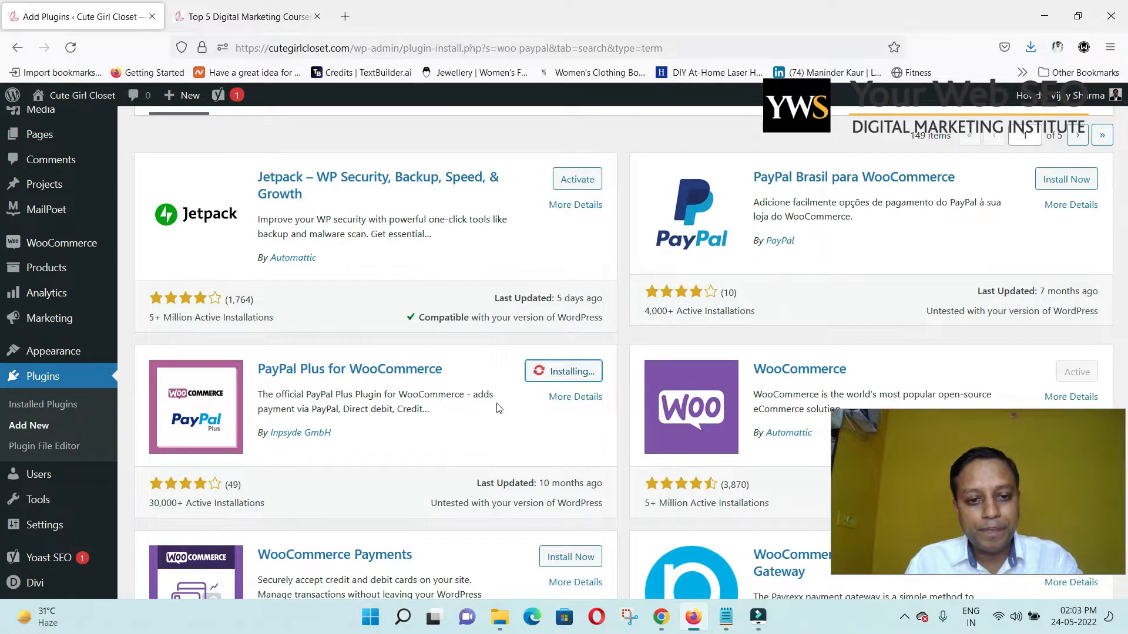
Sign in to PayPal in a new tab, then return to the WordPress Add Plugins tab.
click(345, 16)
text(paypal.com/)
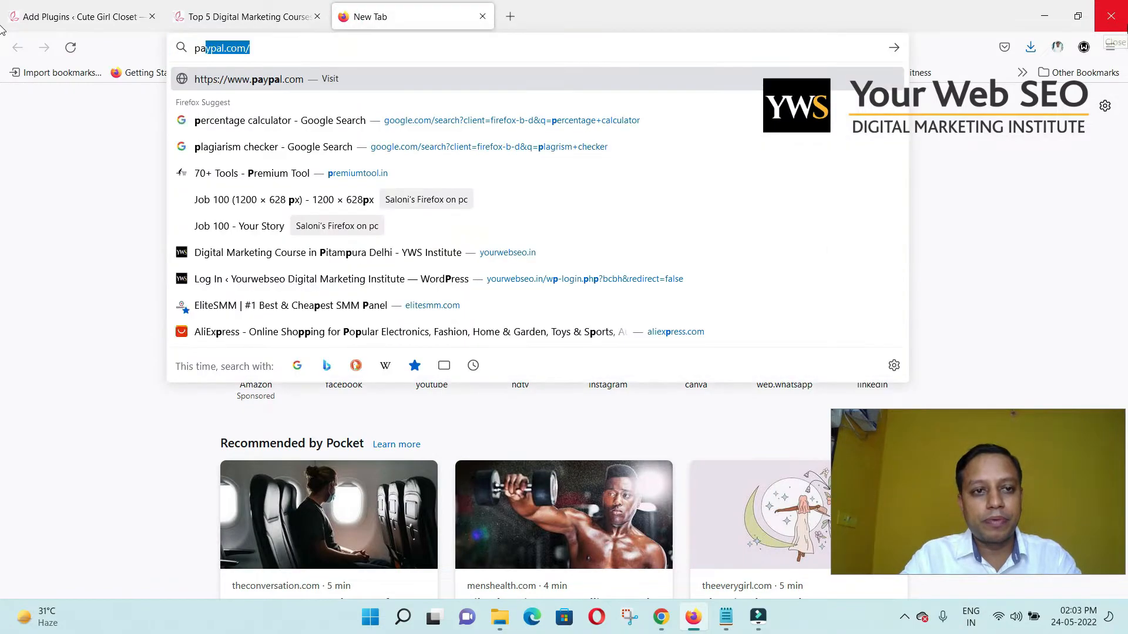
key(Return)
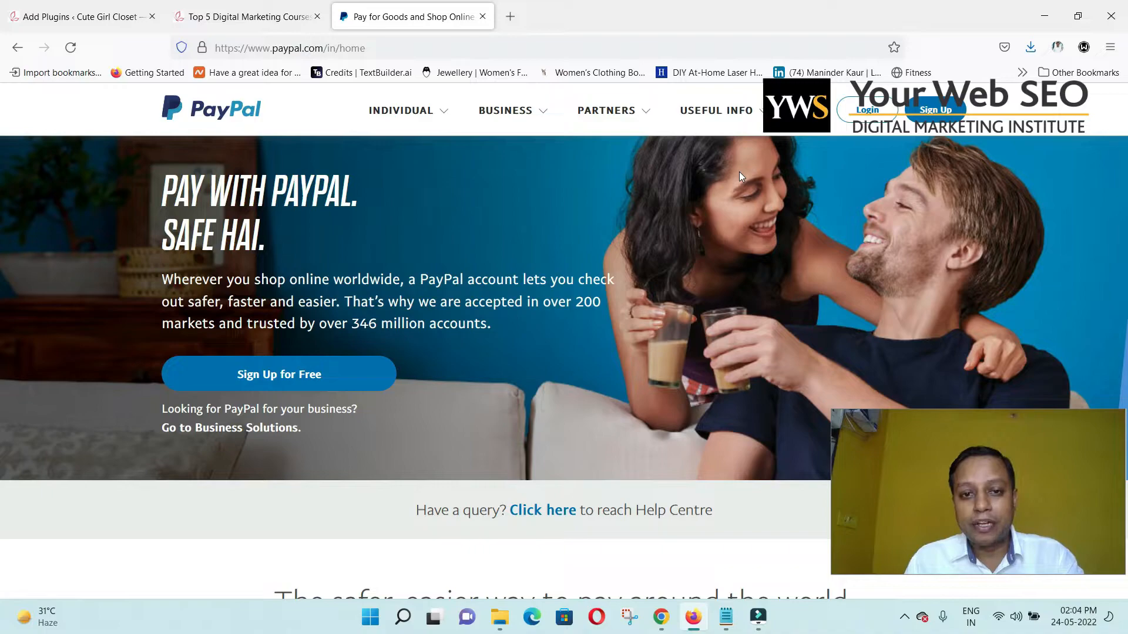
click(868, 110)
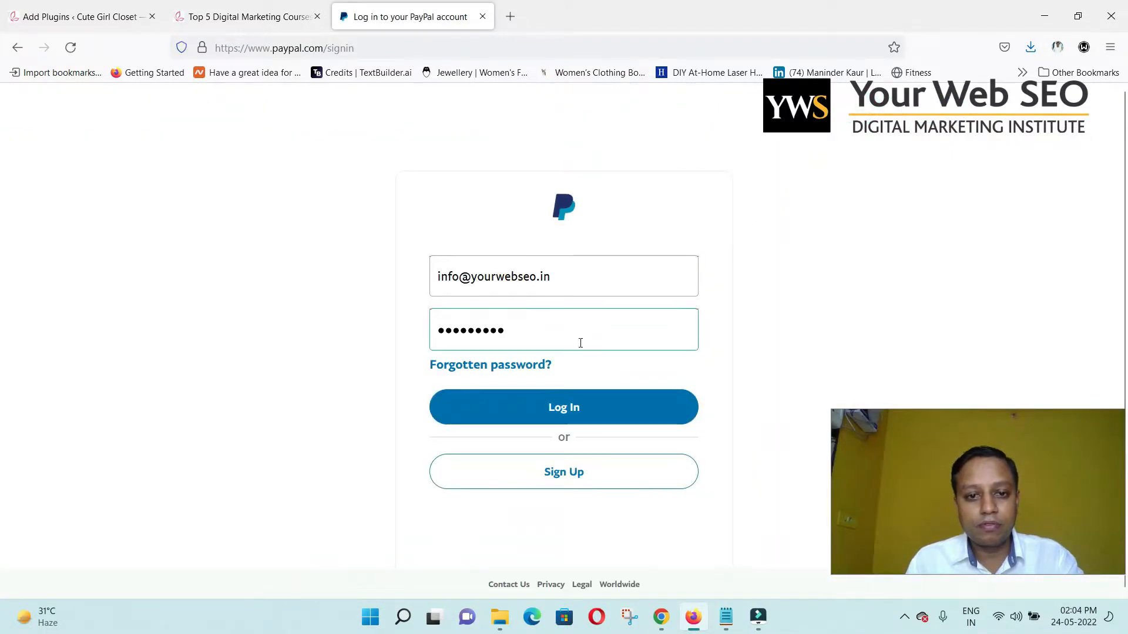
click(578, 414)
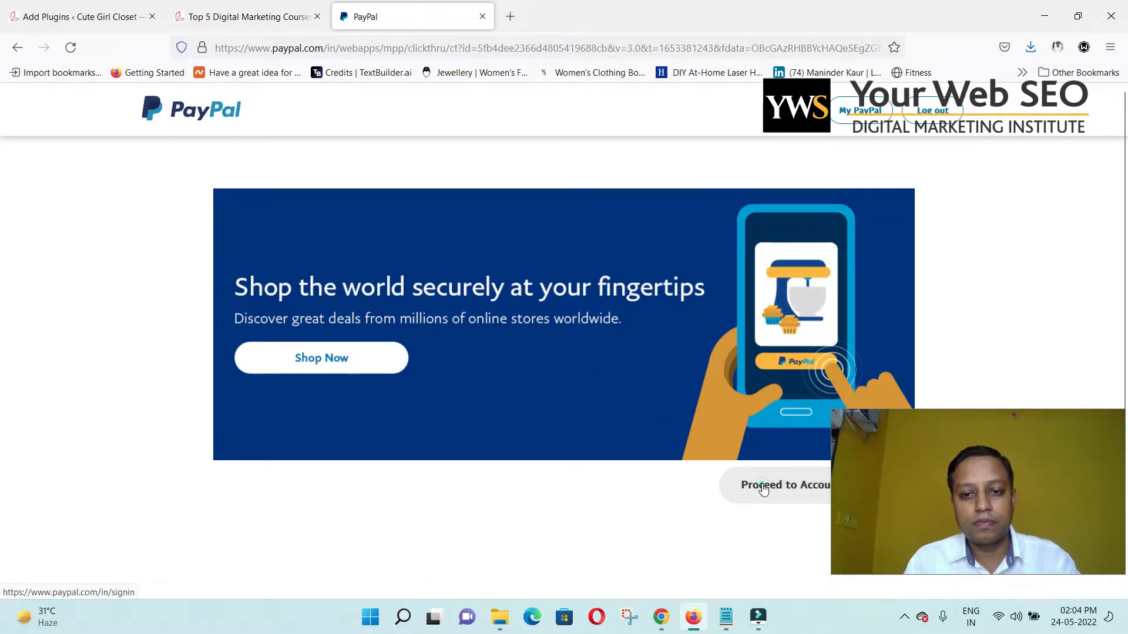
click(792, 490)
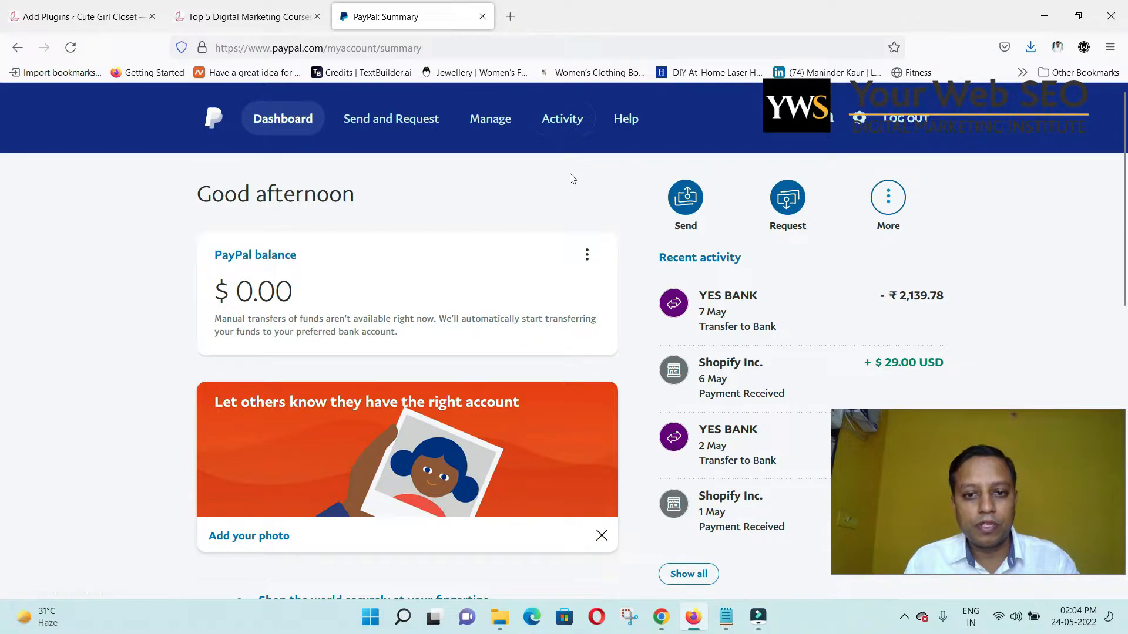
click(88, 17)
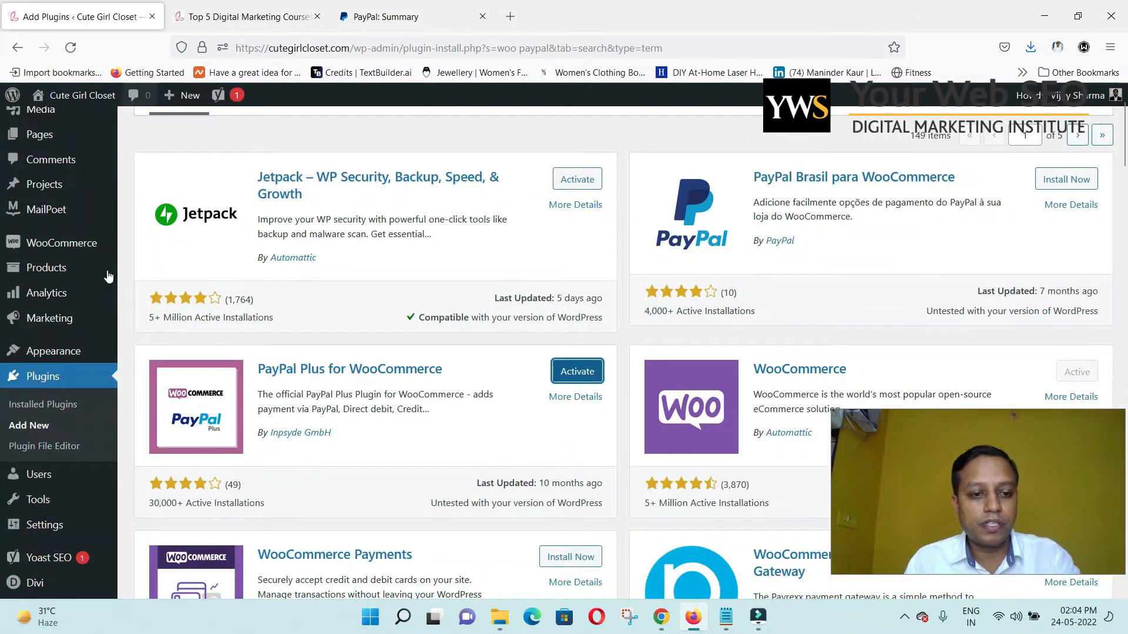
Activate PayPal Plus for WooCommerce and review the Installed Plugins list.
click(558, 372)
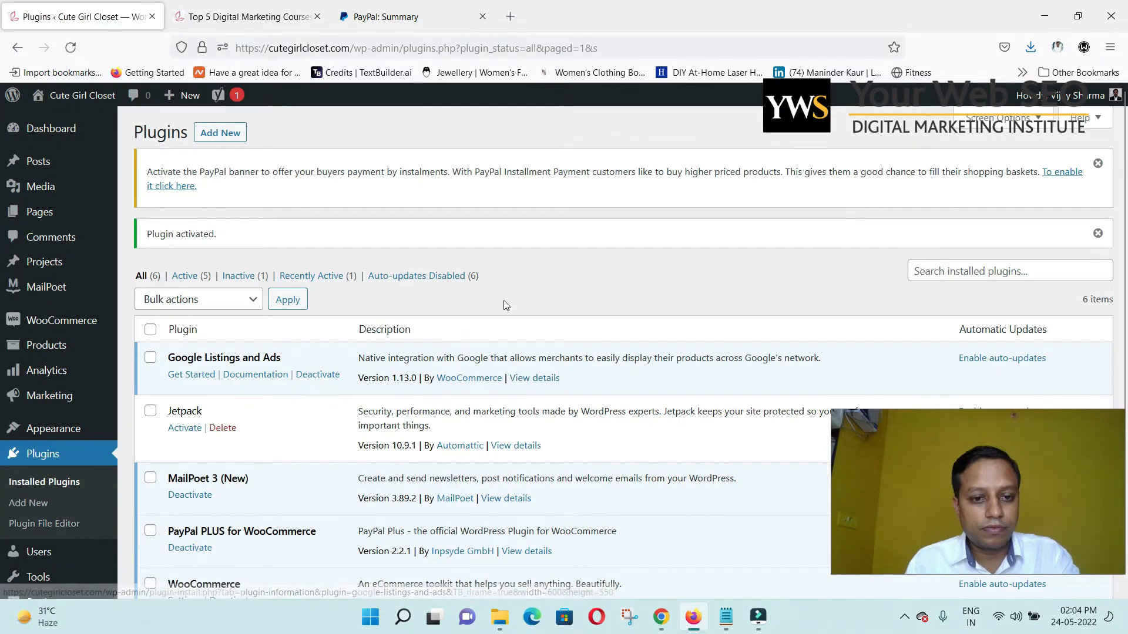
scroll(505, 305, down, 1)
scroll(364, 374, down, 1)
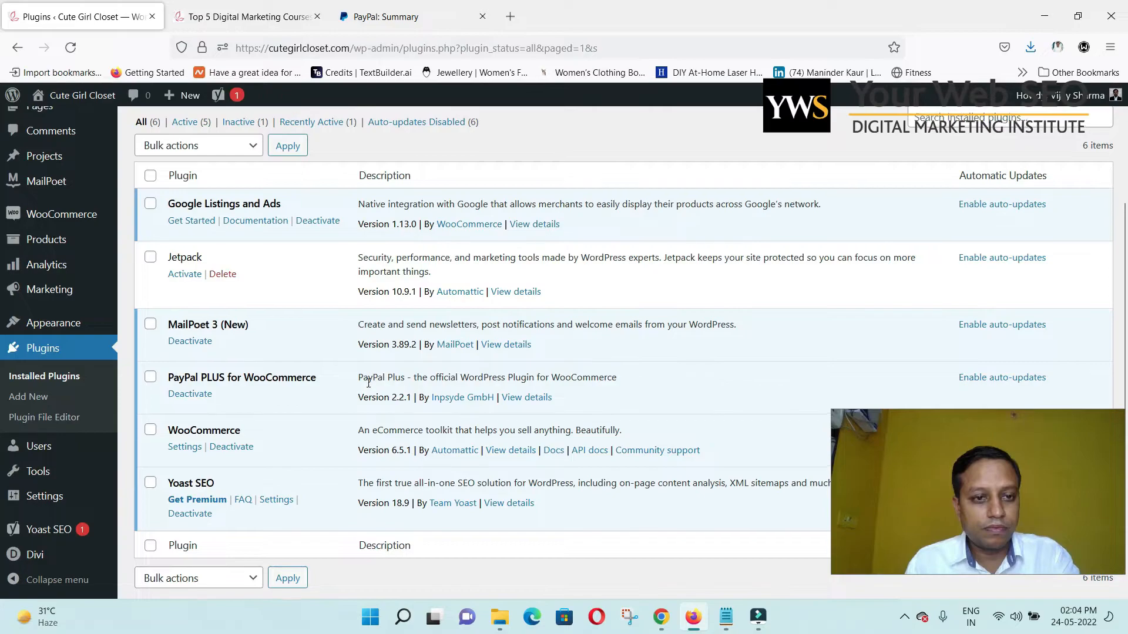
scroll(369, 384, up, 2)
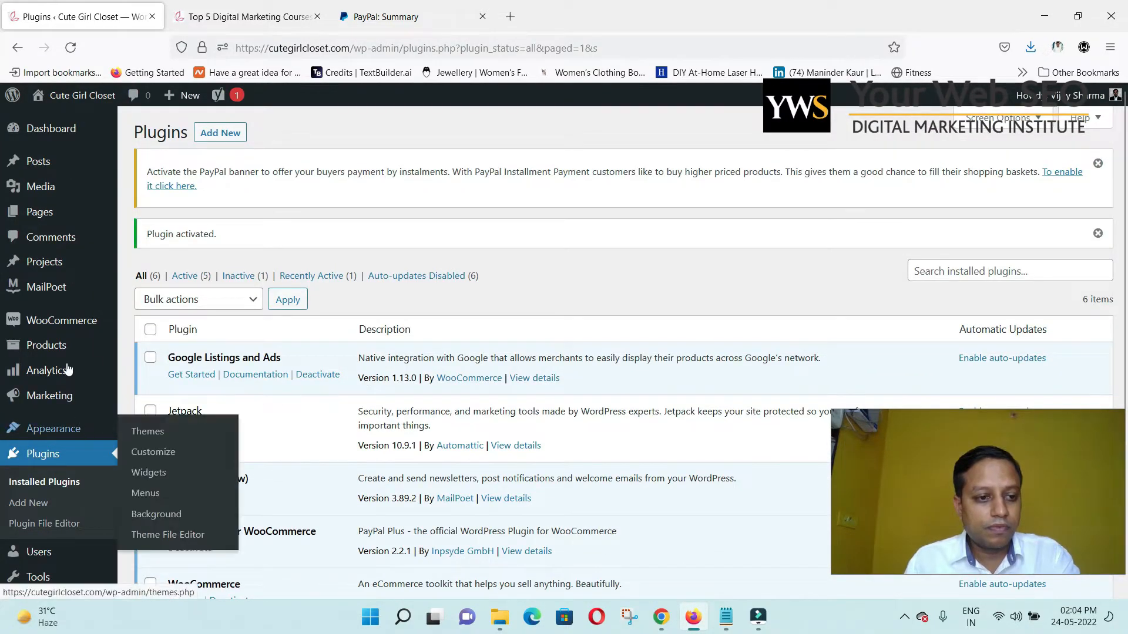
mouse_move(77, 324)
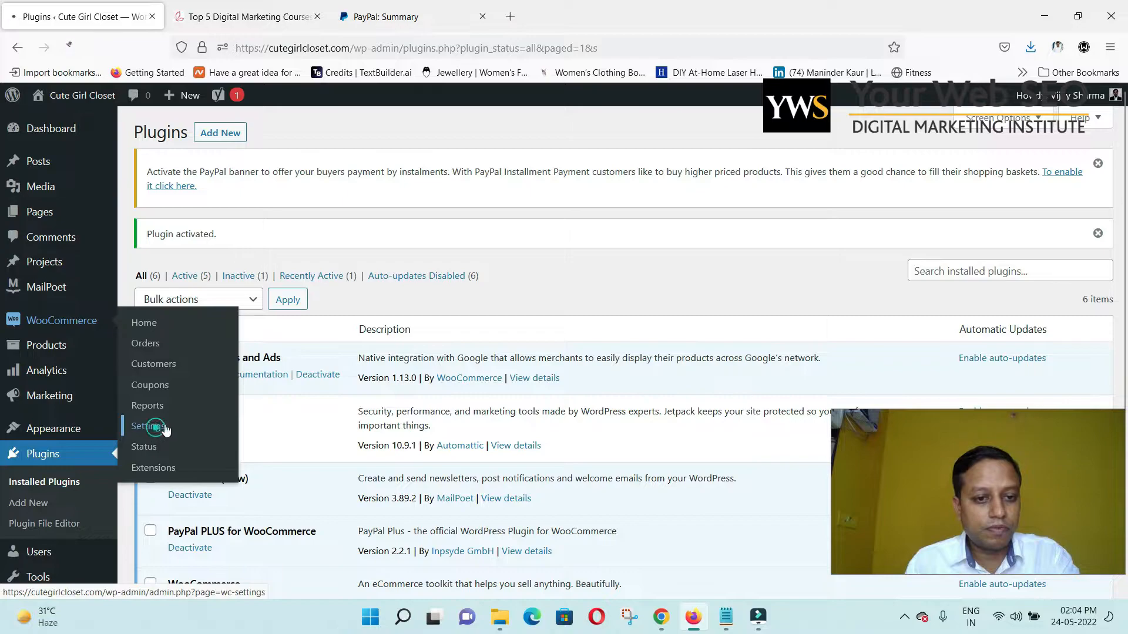
Switch on PayPal Express Checkout in WooCommerce Payments settings, leaving PayPal PLUS disabled.
click(150, 427)
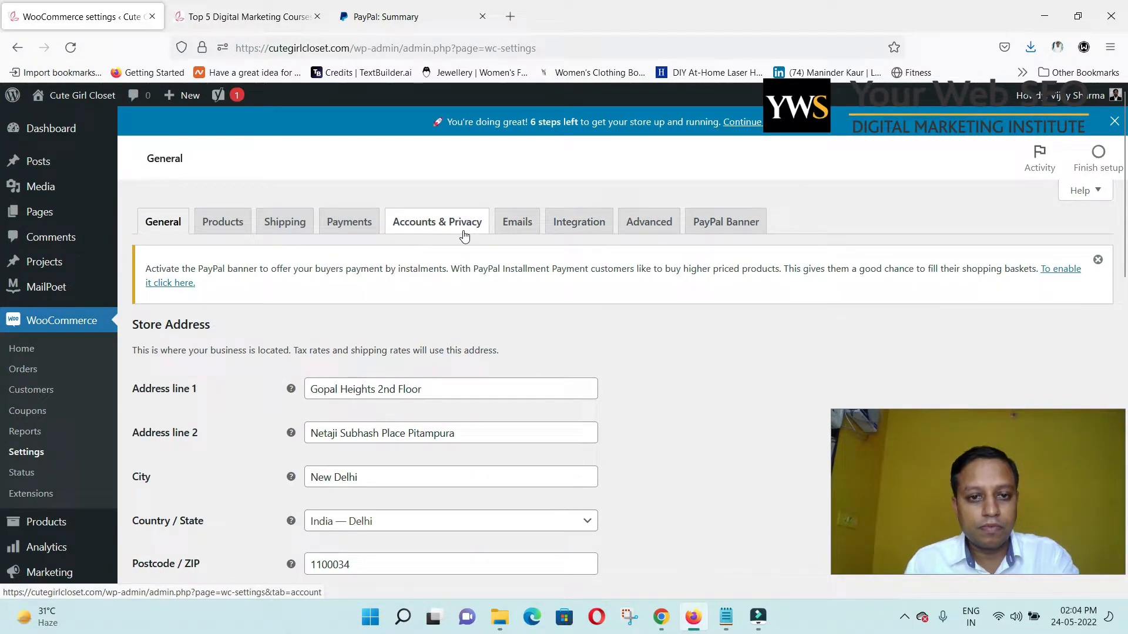
click(348, 226)
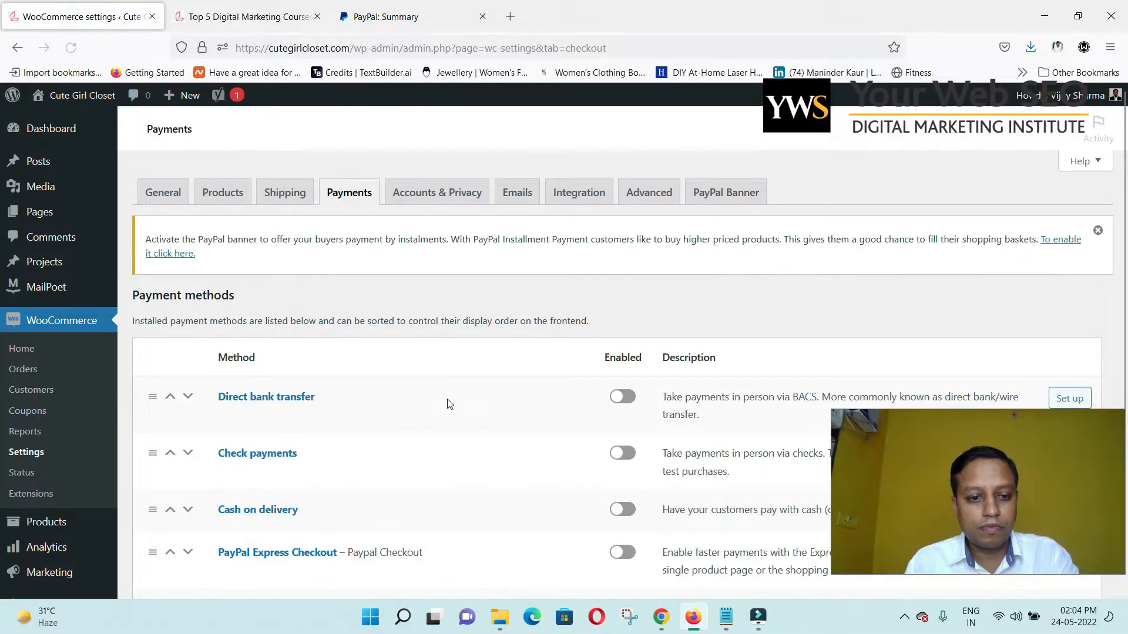
scroll(448, 404, down, 3)
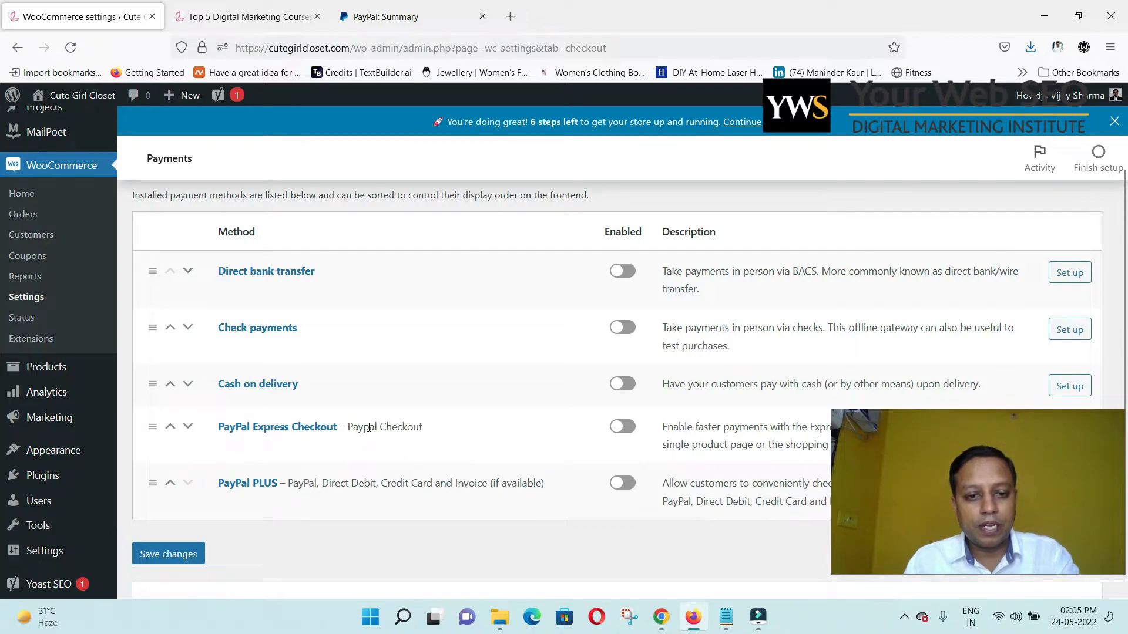
click(620, 429)
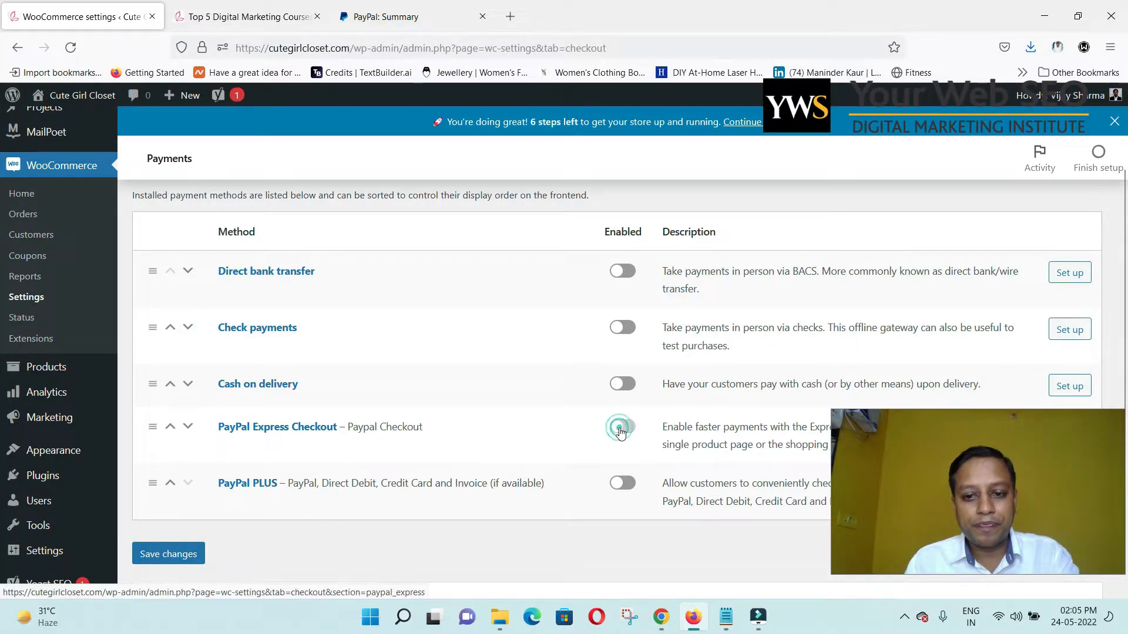
drag(947, 442, 124, 141)
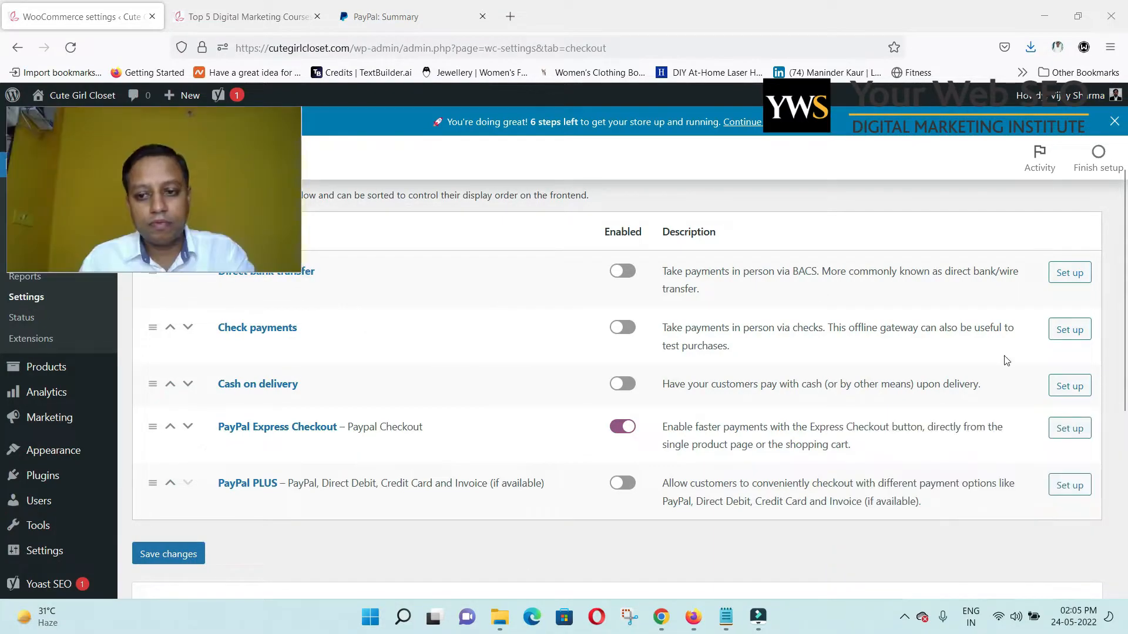
Open the PayPal Express Checkout configuration and look over the sandbox client and secret ID fields.
click(1070, 428)
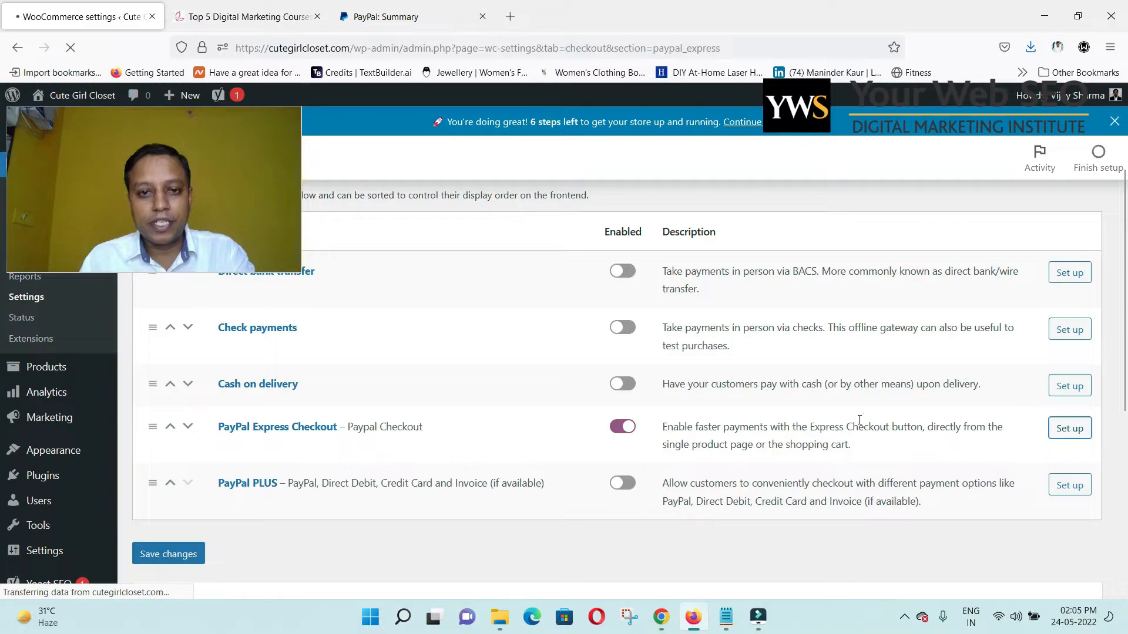
scroll(743, 433, down, 3)
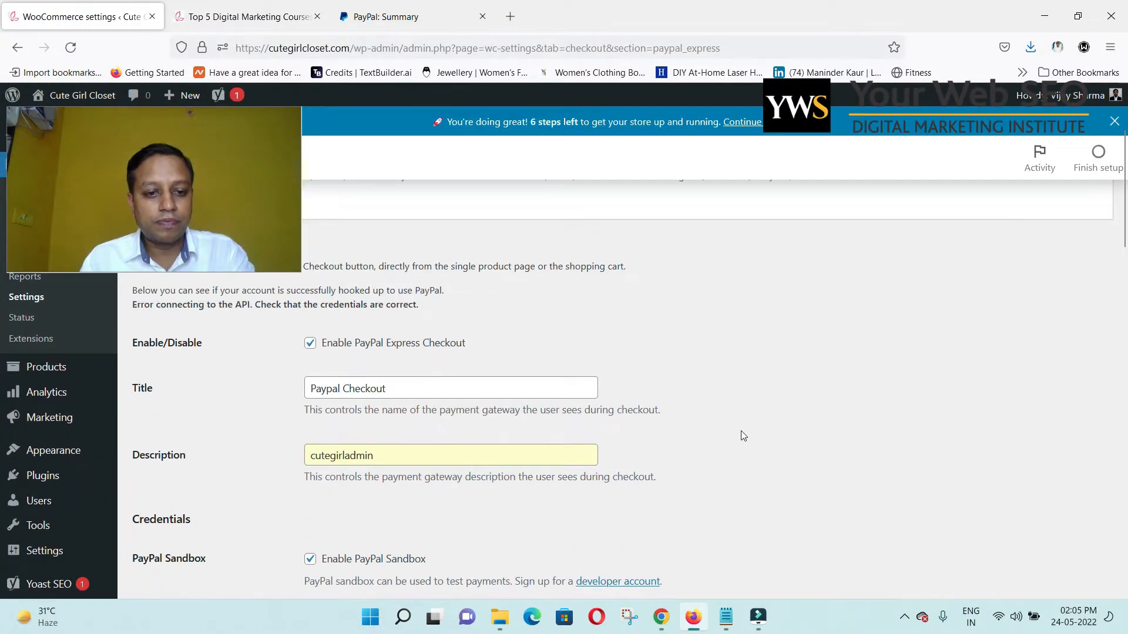
scroll(743, 437, down, 3)
scroll(742, 442, down, 2)
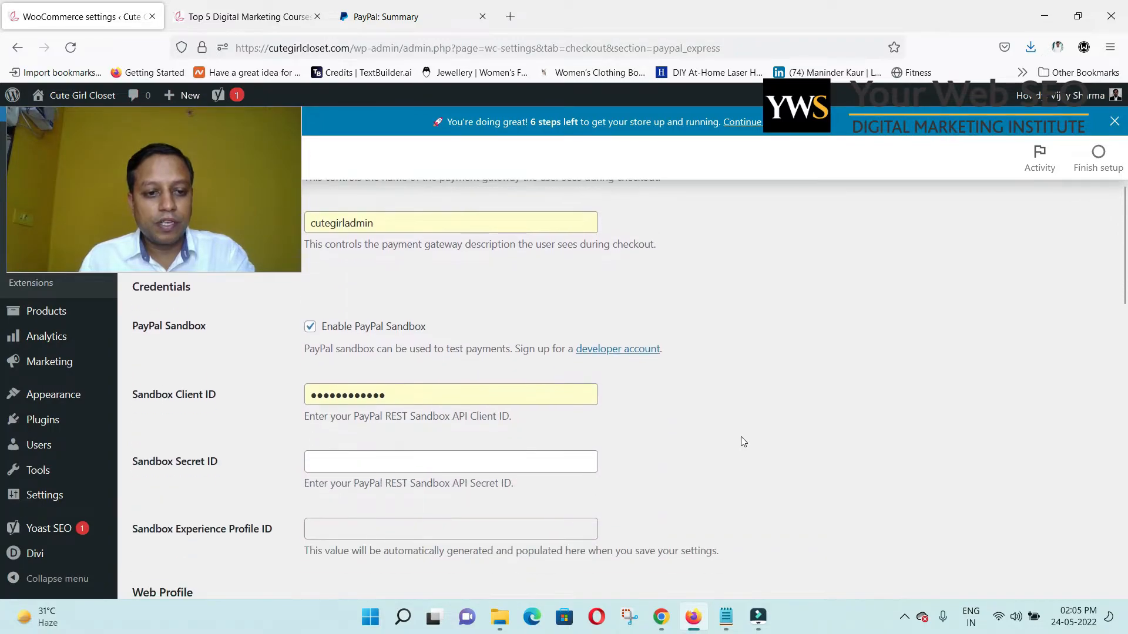
double_click(401, 393)
click(359, 460)
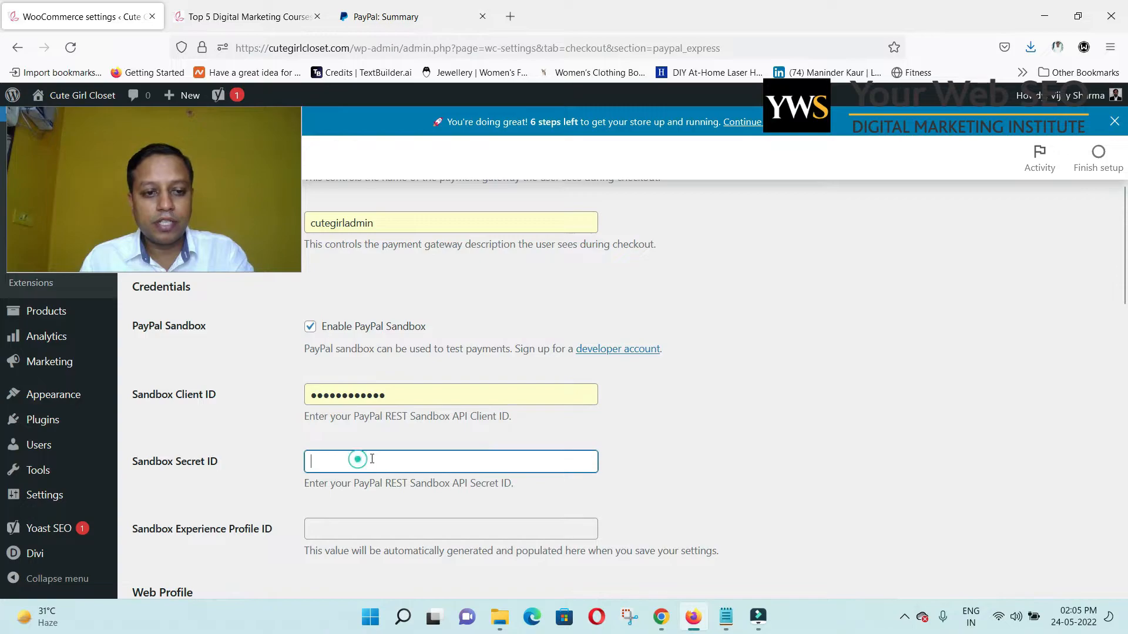
scroll(411, 455, down, 2)
scroll(693, 376, down, 6)
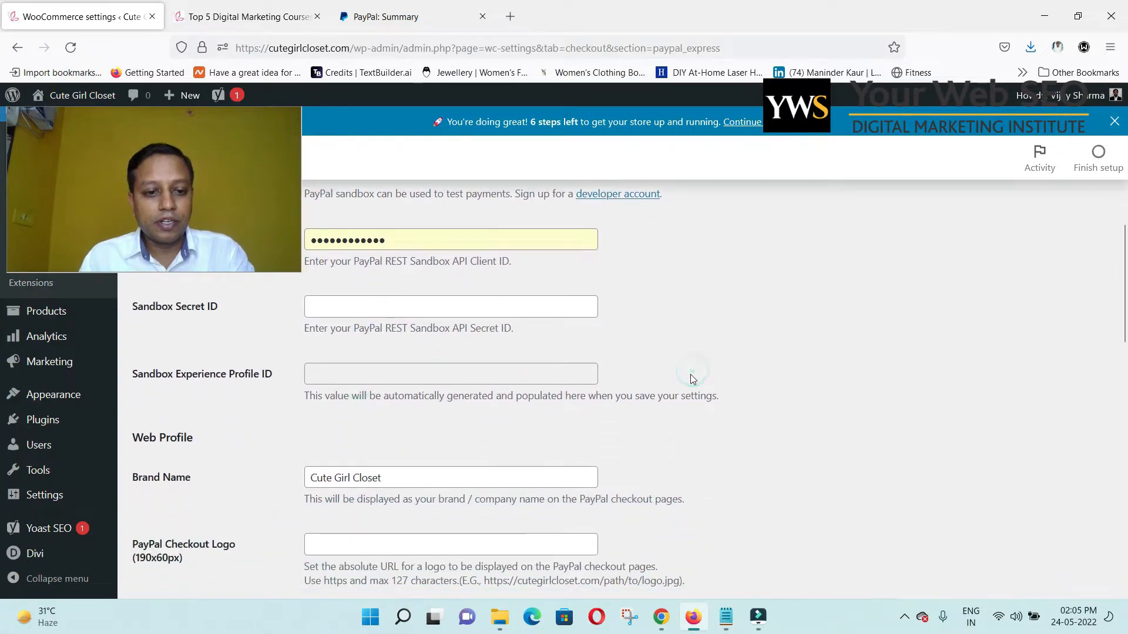
scroll(694, 380, down, 3)
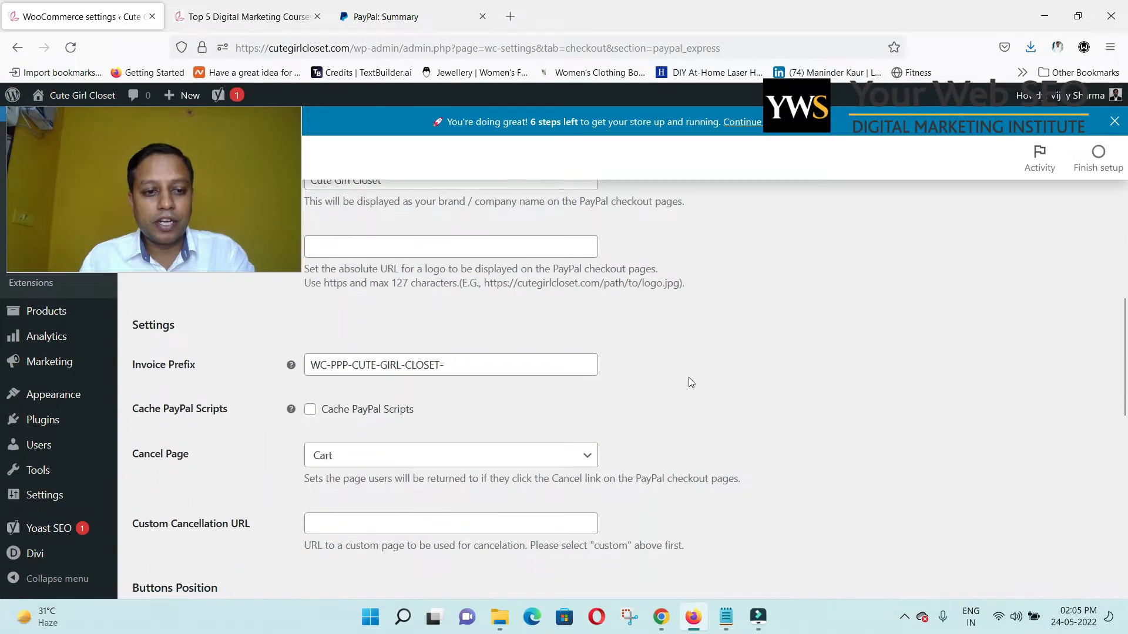
scroll(690, 382, down, 8)
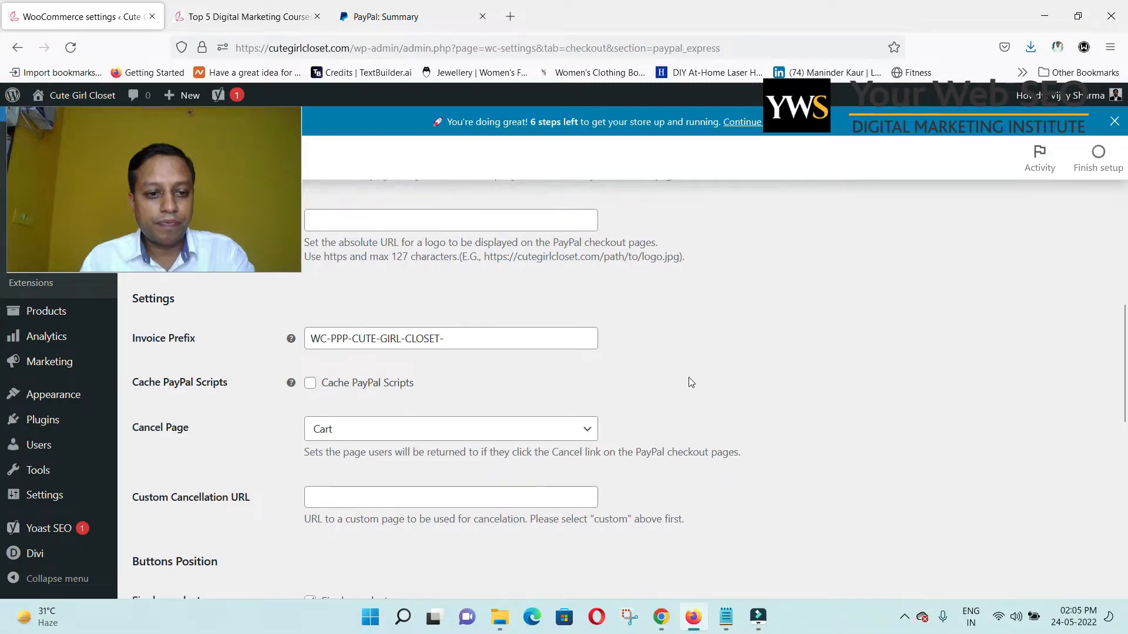
scroll(690, 383, down, 5)
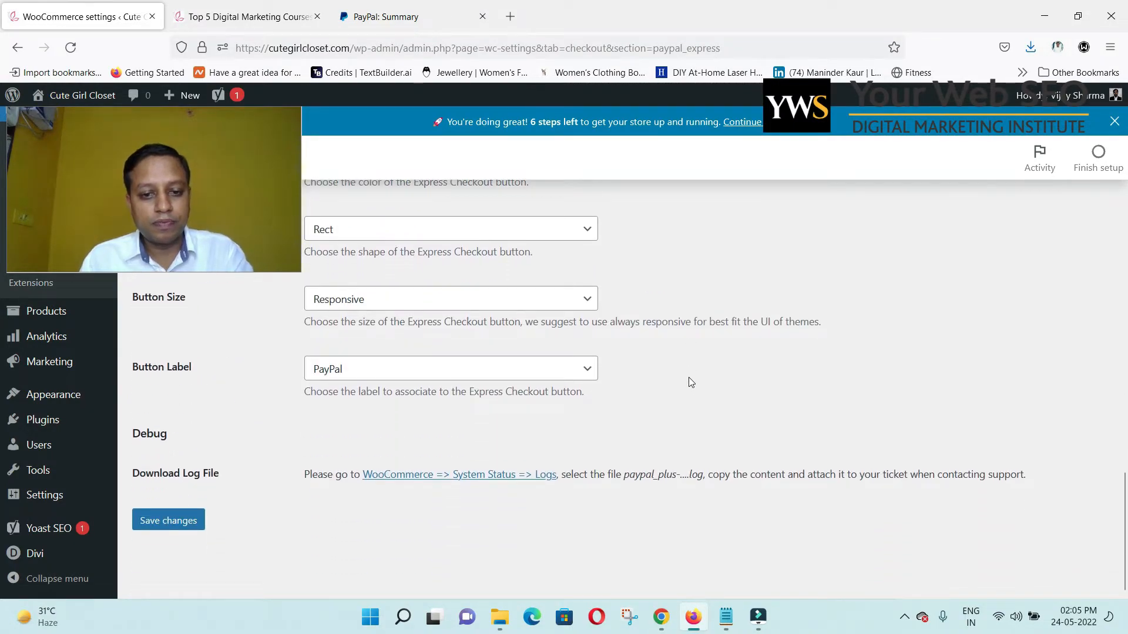
Turn off sandbox mode so PayPal Express Checkout uses live payments.
scroll(688, 377, up, 8)
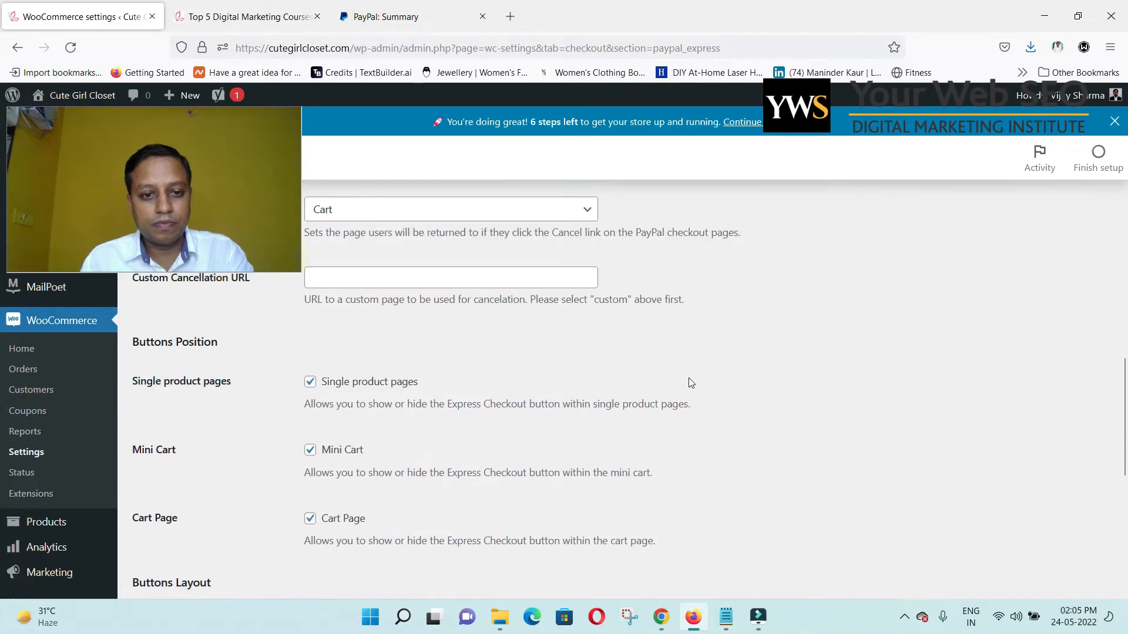
scroll(690, 380, up, 7)
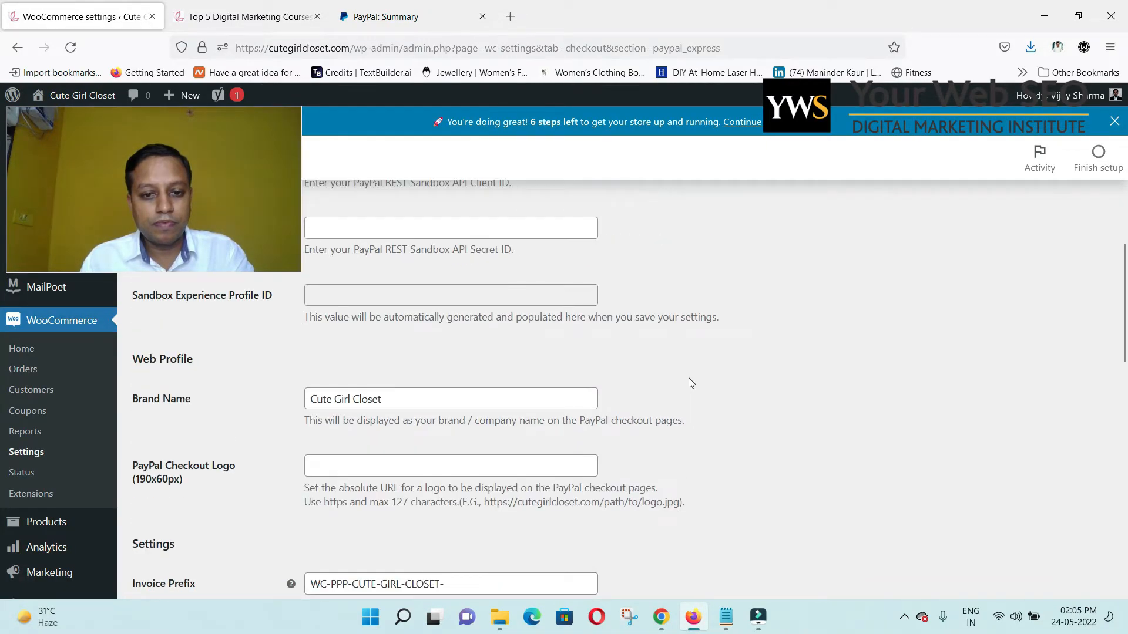
scroll(688, 379, up, 1)
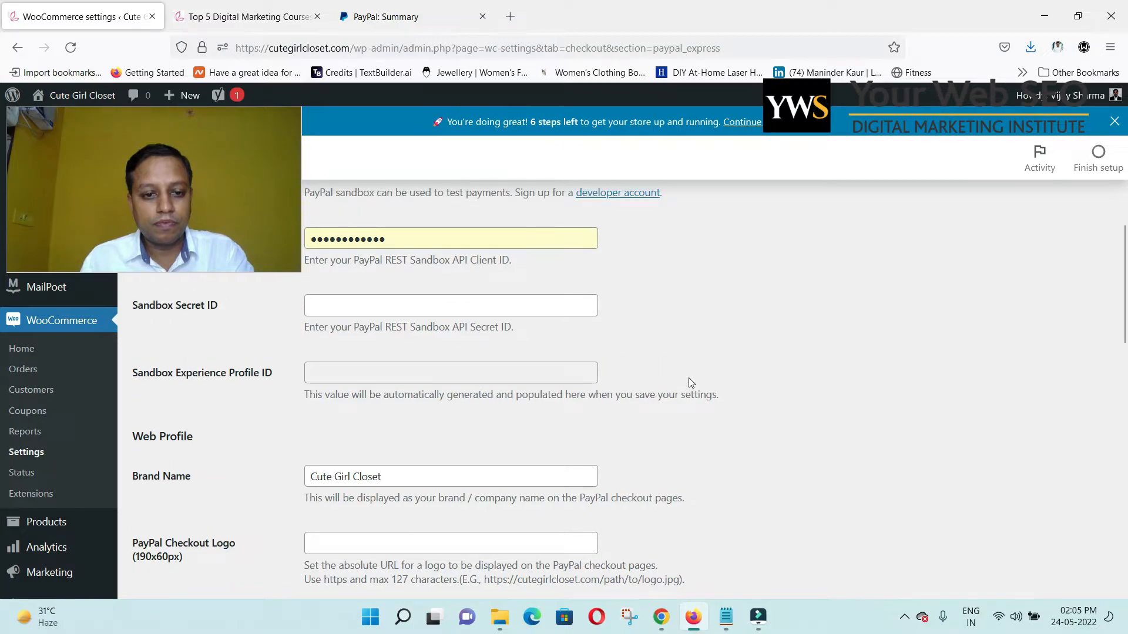
scroll(691, 383, up, 1)
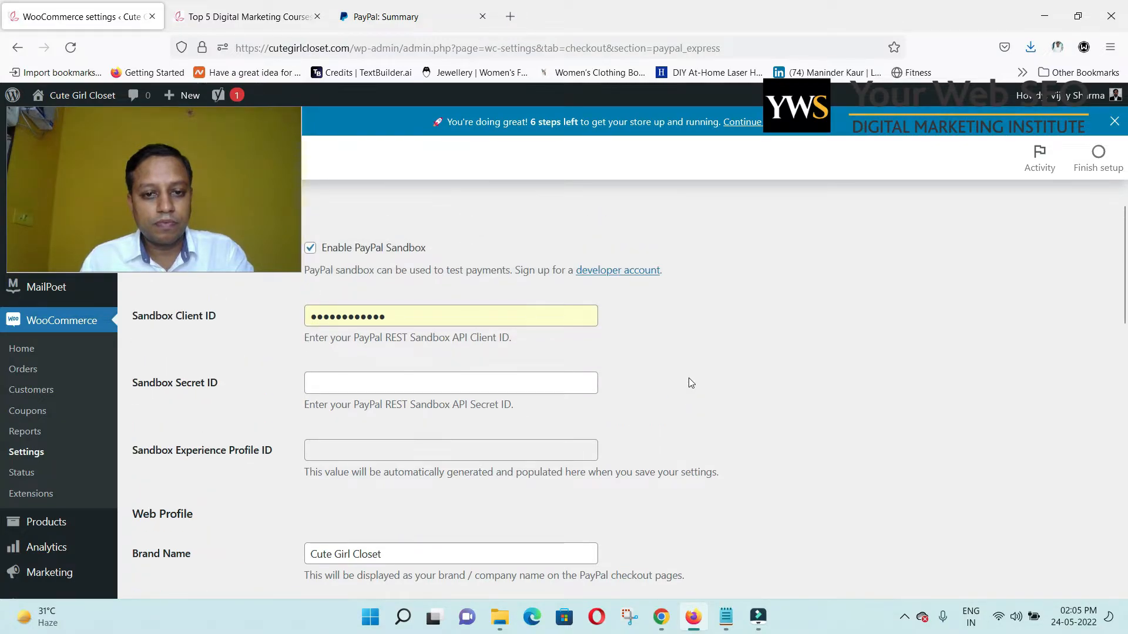
scroll(691, 383, up, 3)
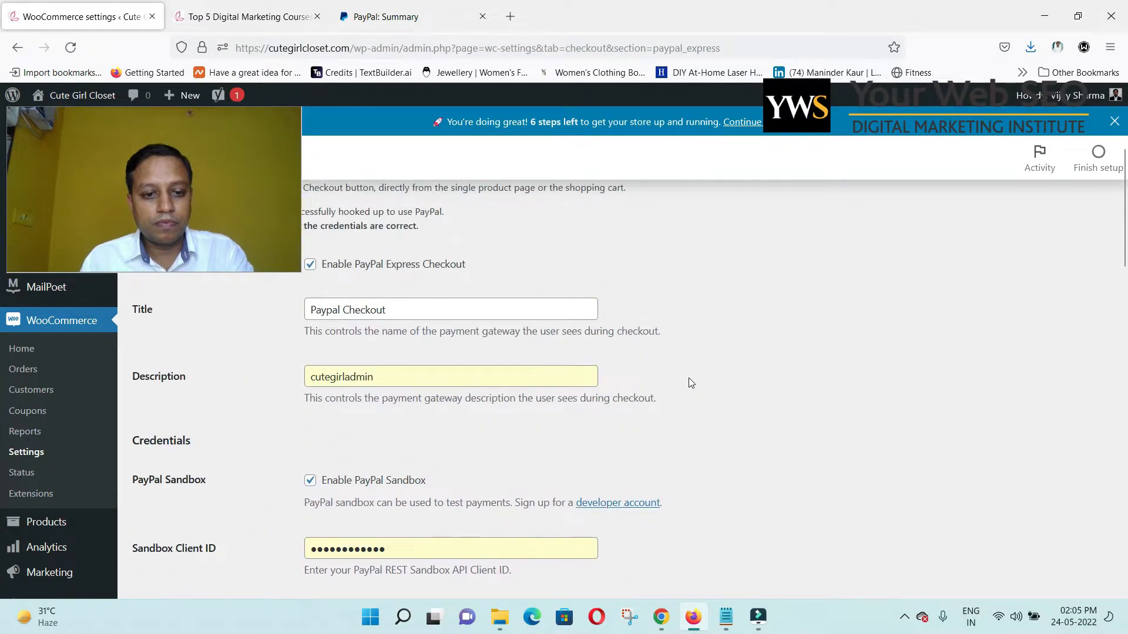
click(338, 486)
scroll(561, 456, up, 1)
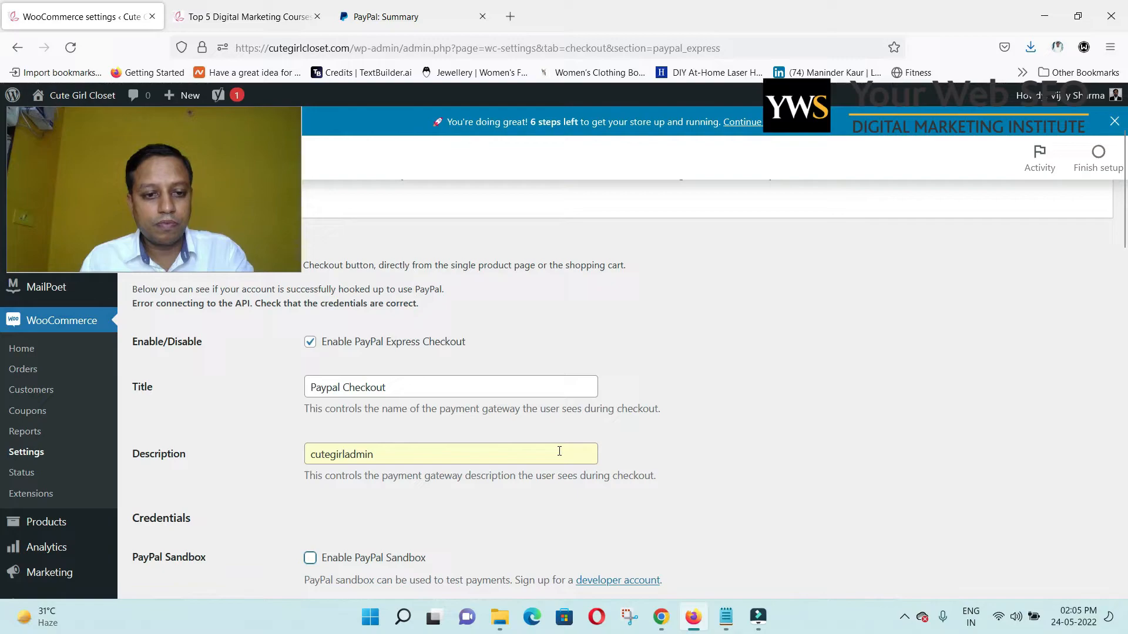
scroll(559, 451, down, 2)
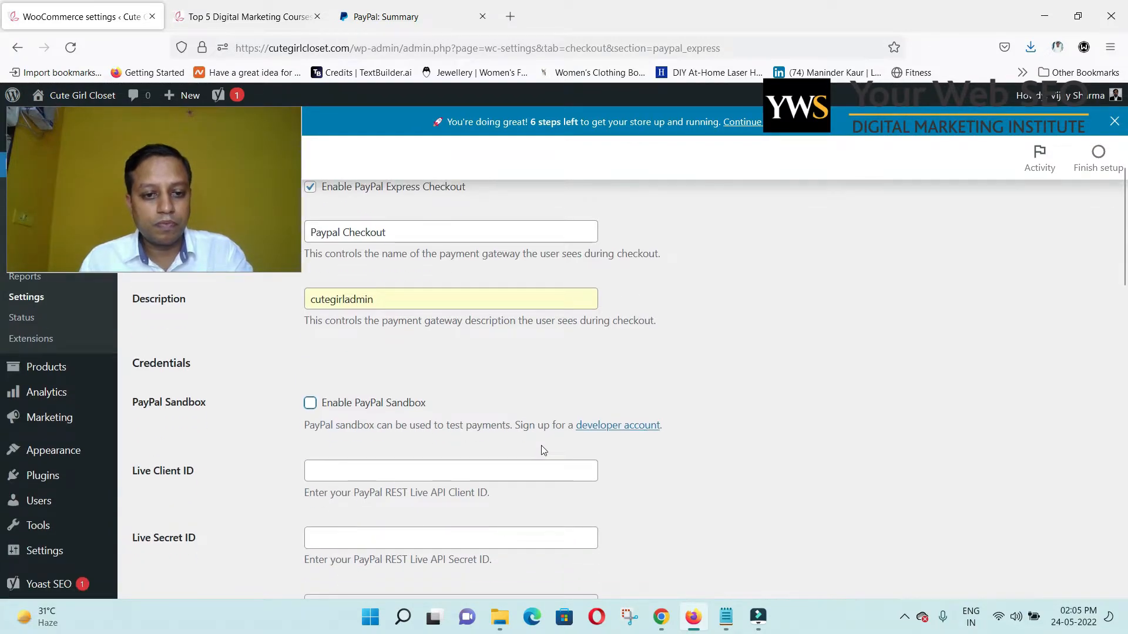
scroll(543, 450, down, 2)
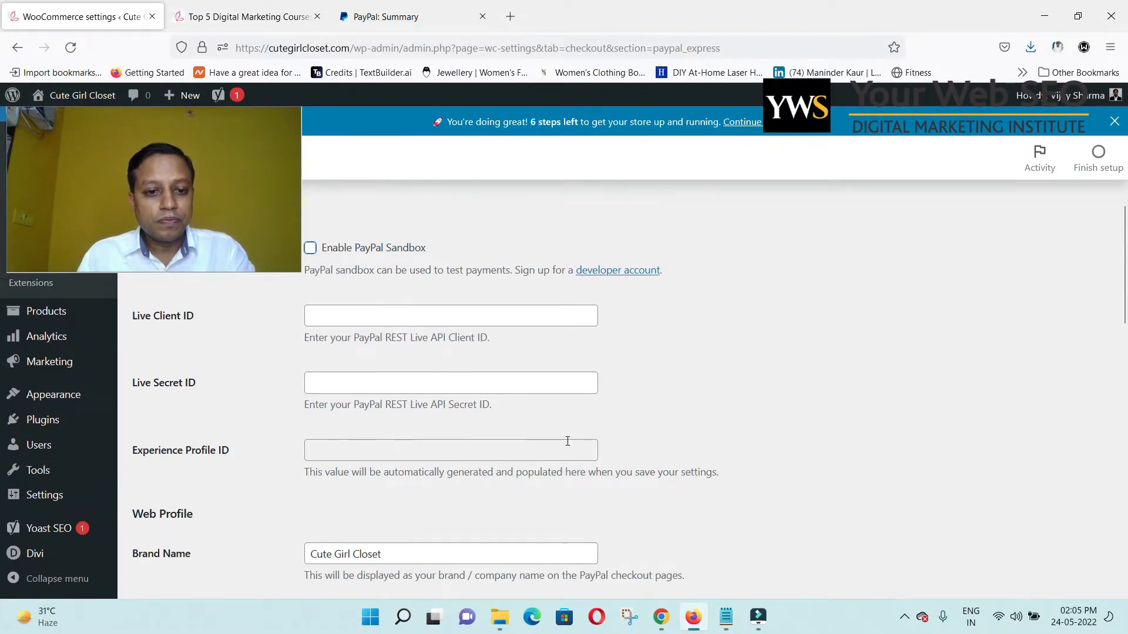
scroll(430, 393, up, 1)
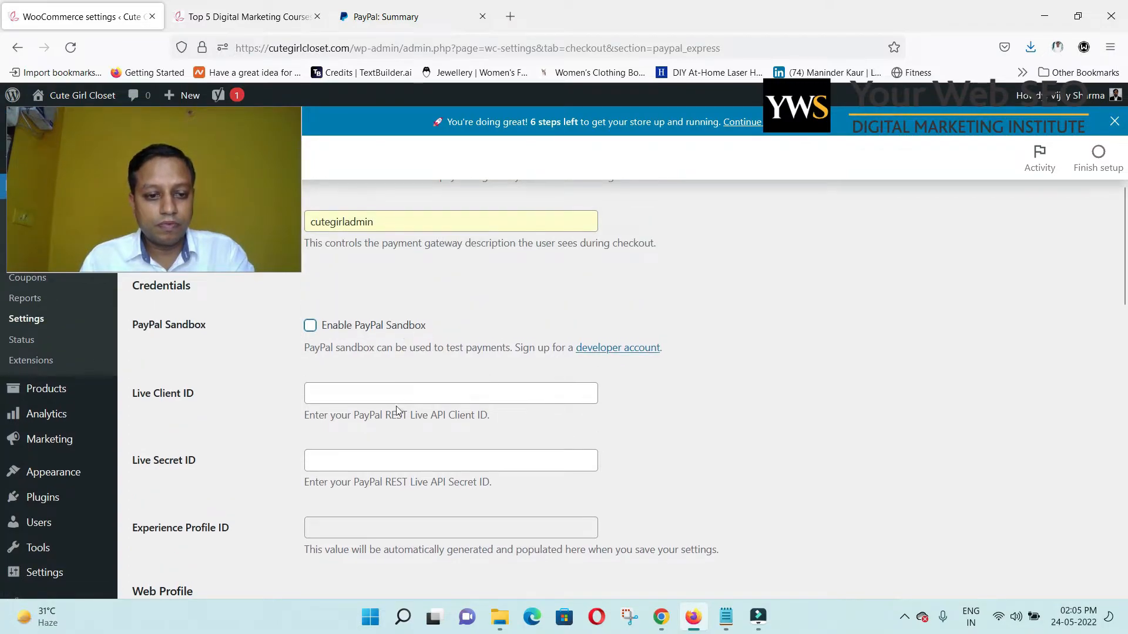
scroll(397, 410, down, 1)
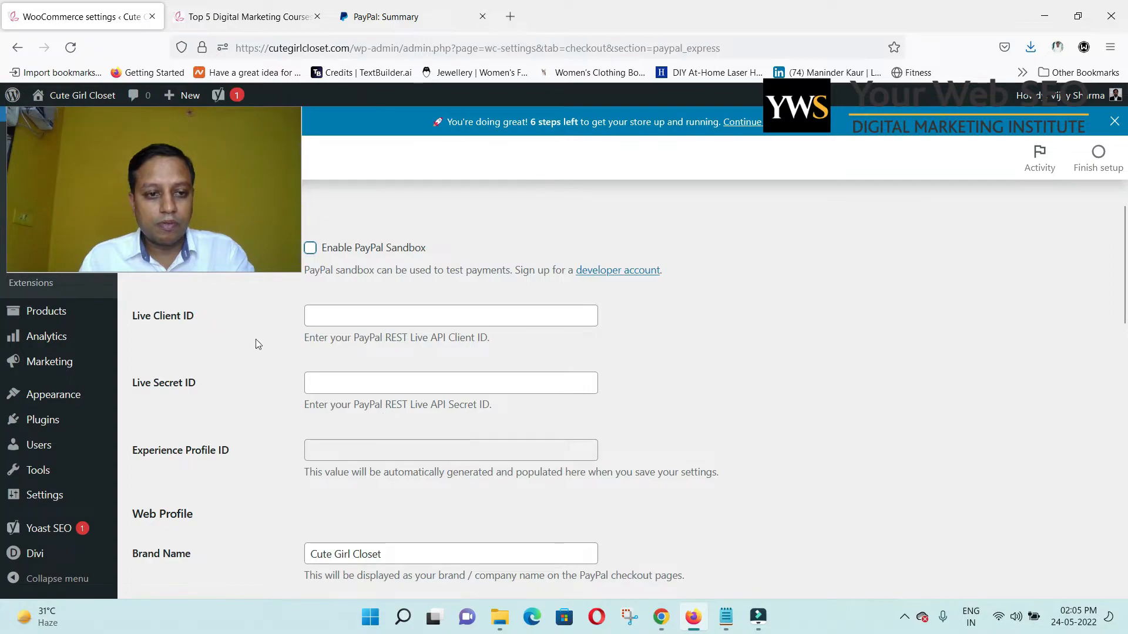
Dismiss the browser's saved-login suggestions, leaving the live client and secret ID fields blank.
click(370, 322)
click(692, 376)
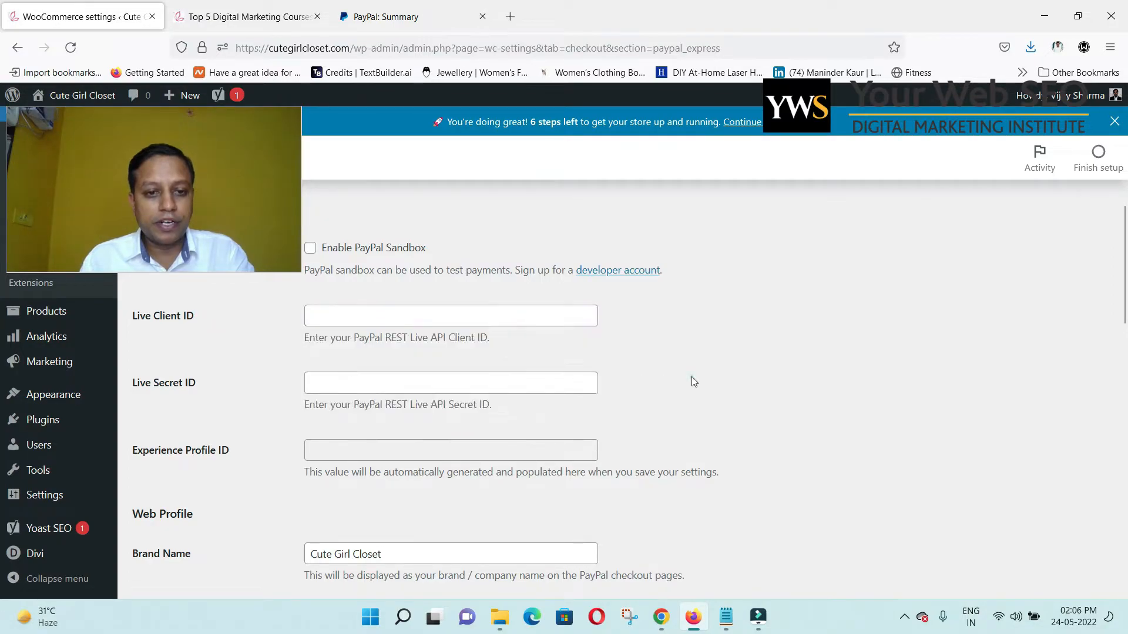
click(432, 391)
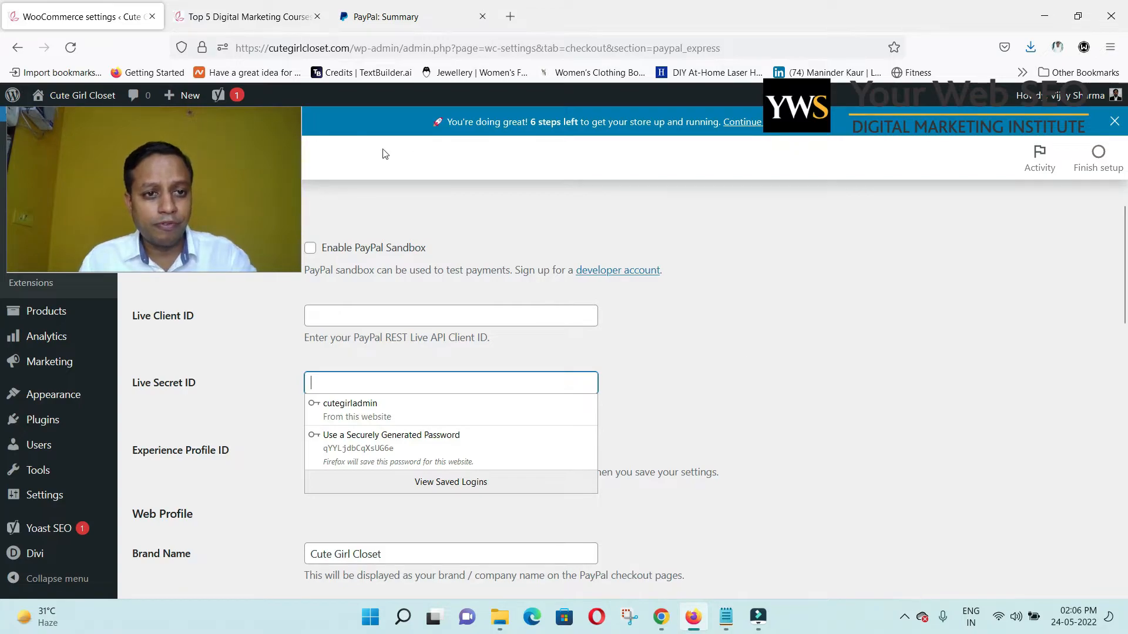
click(188, 161)
drag(188, 160, 1014, 463)
click(849, 256)
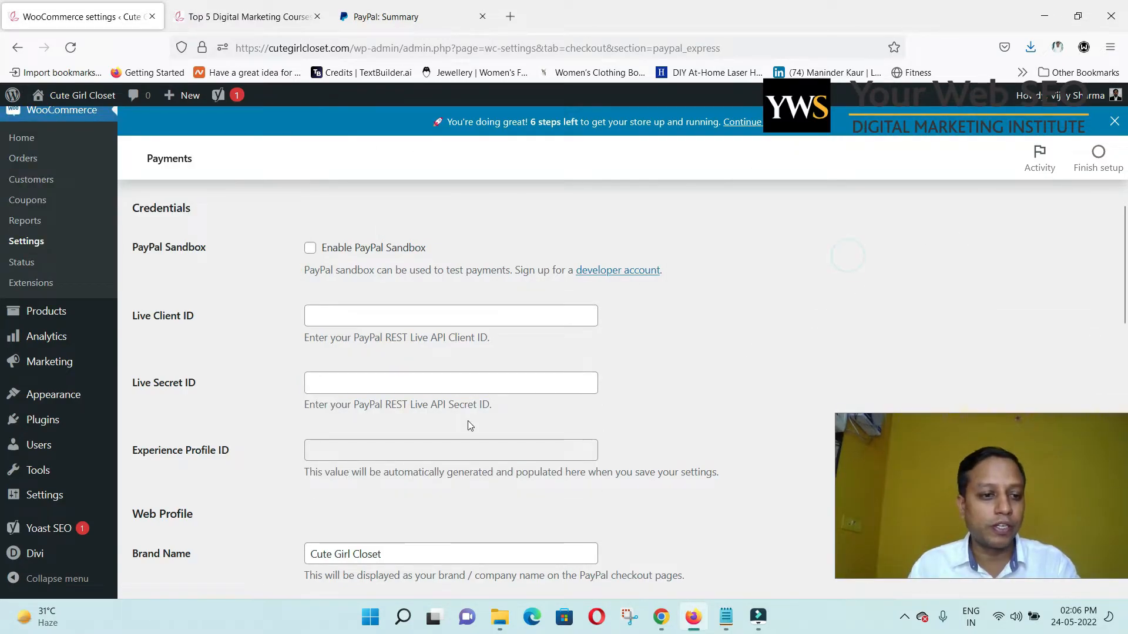
scroll(282, 379, up, 10)
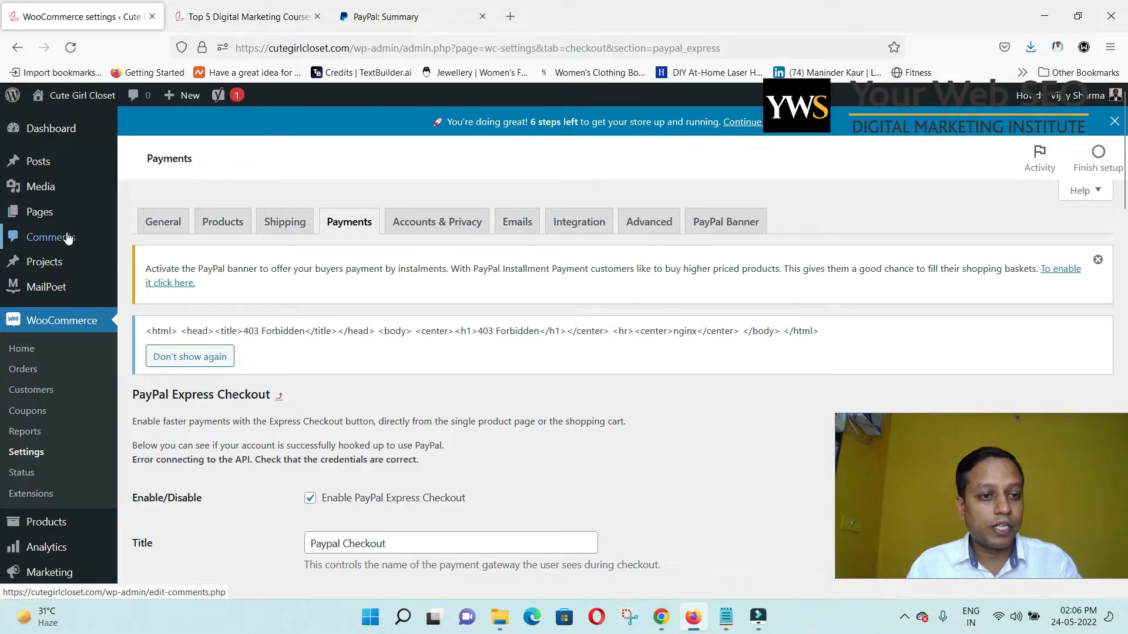
mouse_move(60, 264)
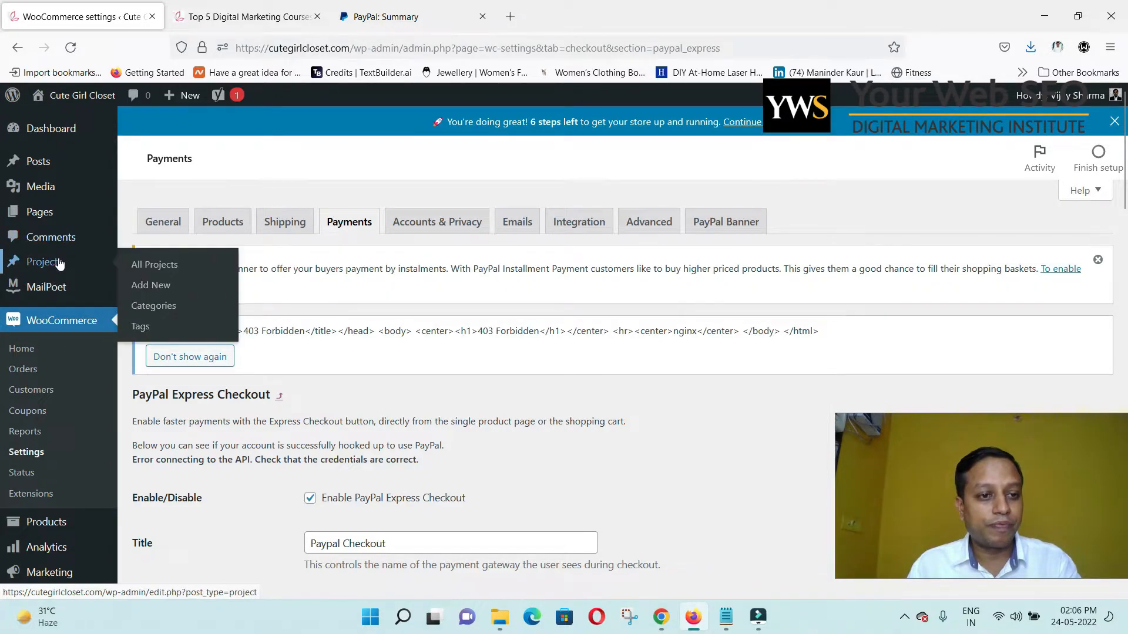
Leave the PayPal settings unsaved and open the empty WooCommerce All Products list.
click(106, 322)
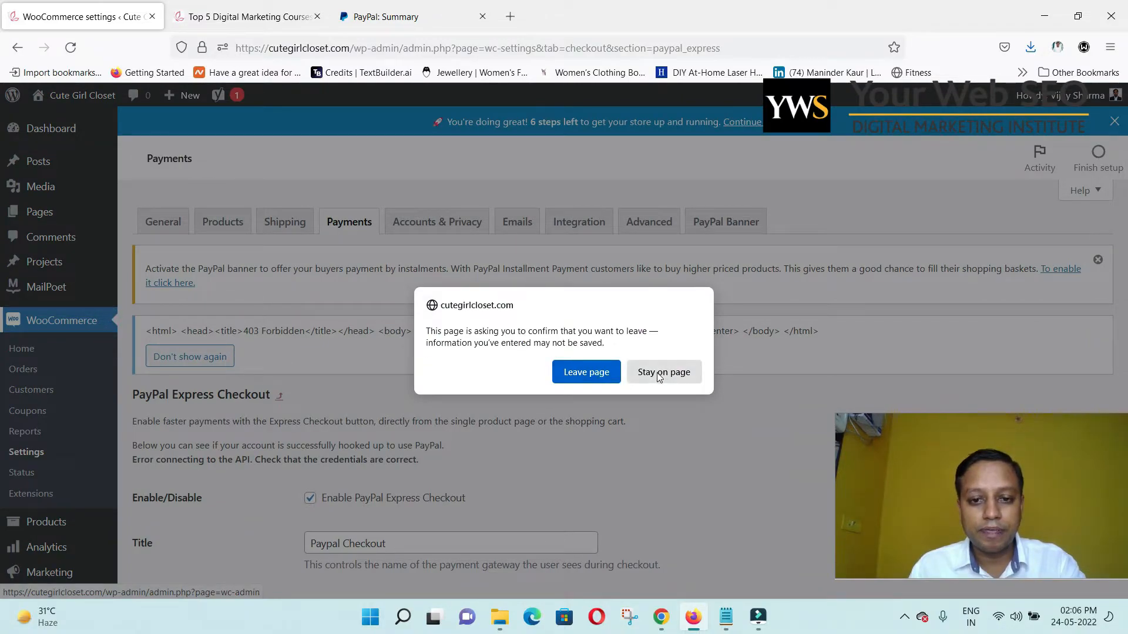
click(598, 375)
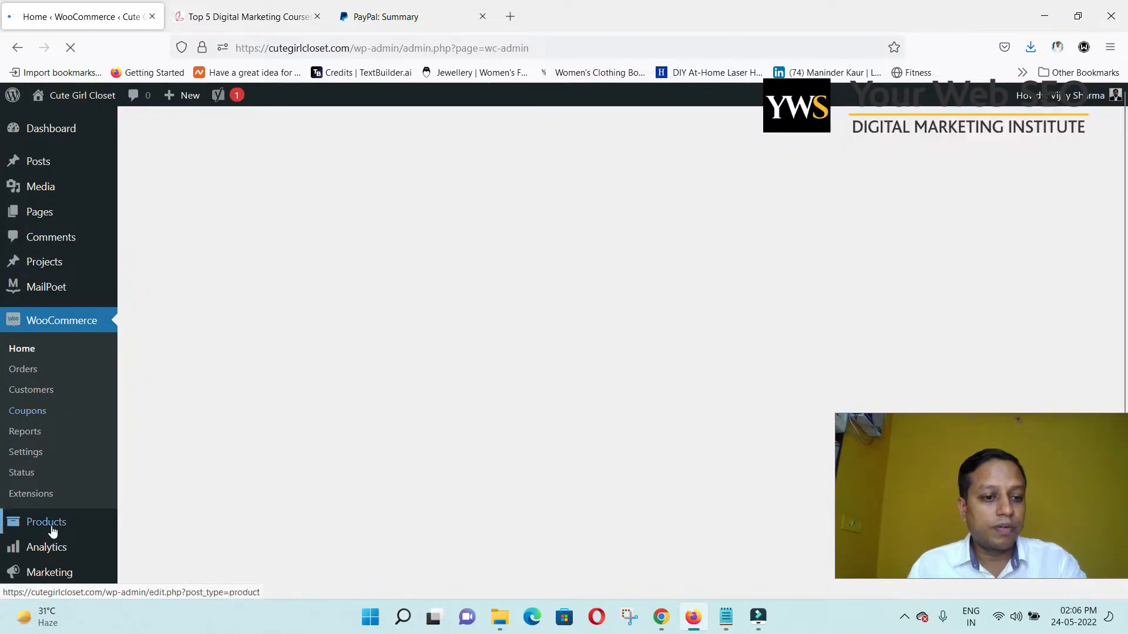
click(52, 529)
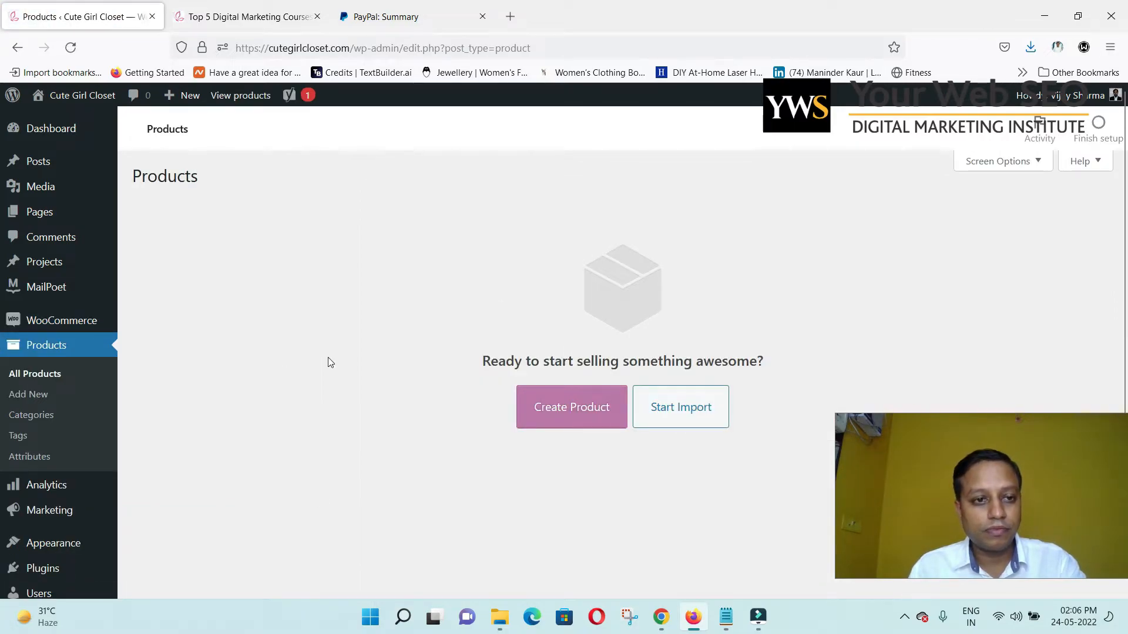
scroll(431, 358, down, 3)
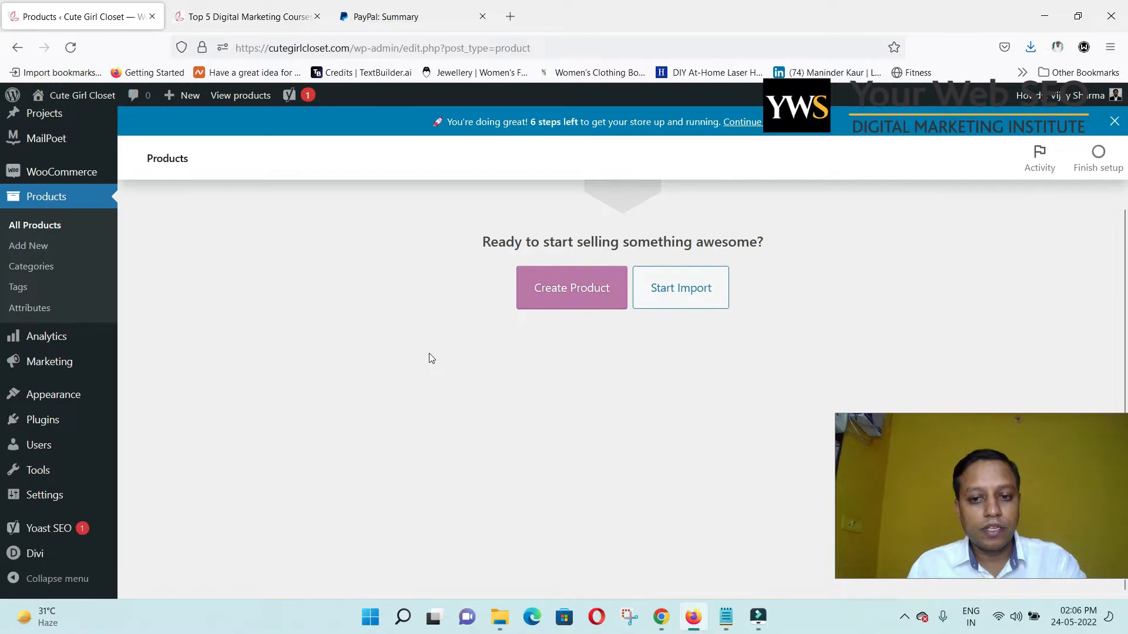
scroll(438, 387, up, 3)
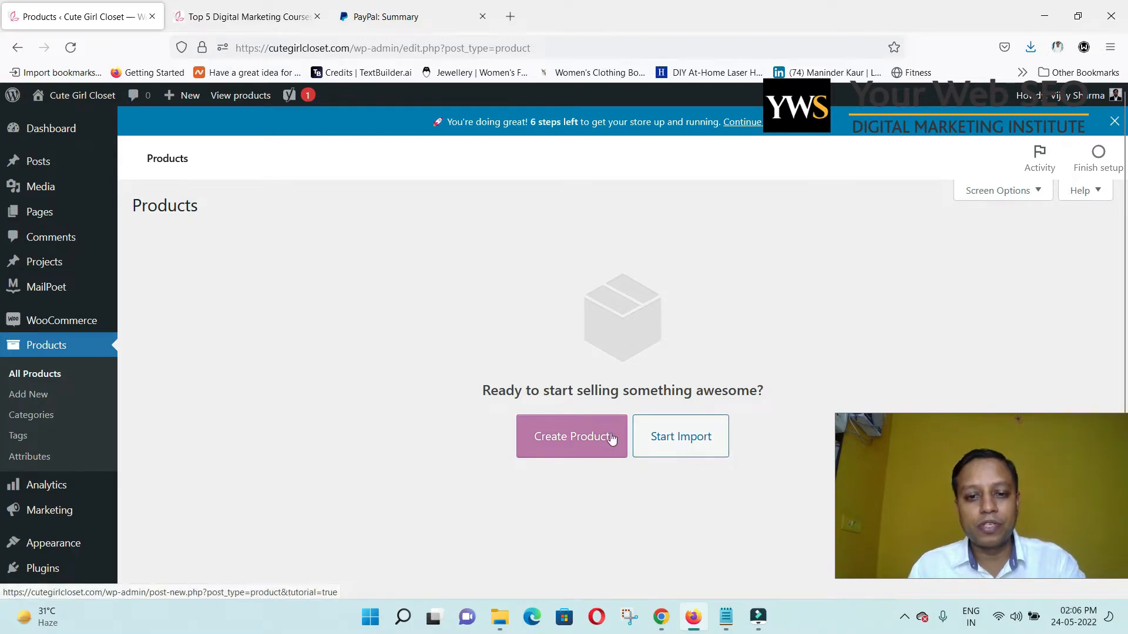
Start a new product, then check the sample product folder's three bracelet images in File Explorer.
click(568, 438)
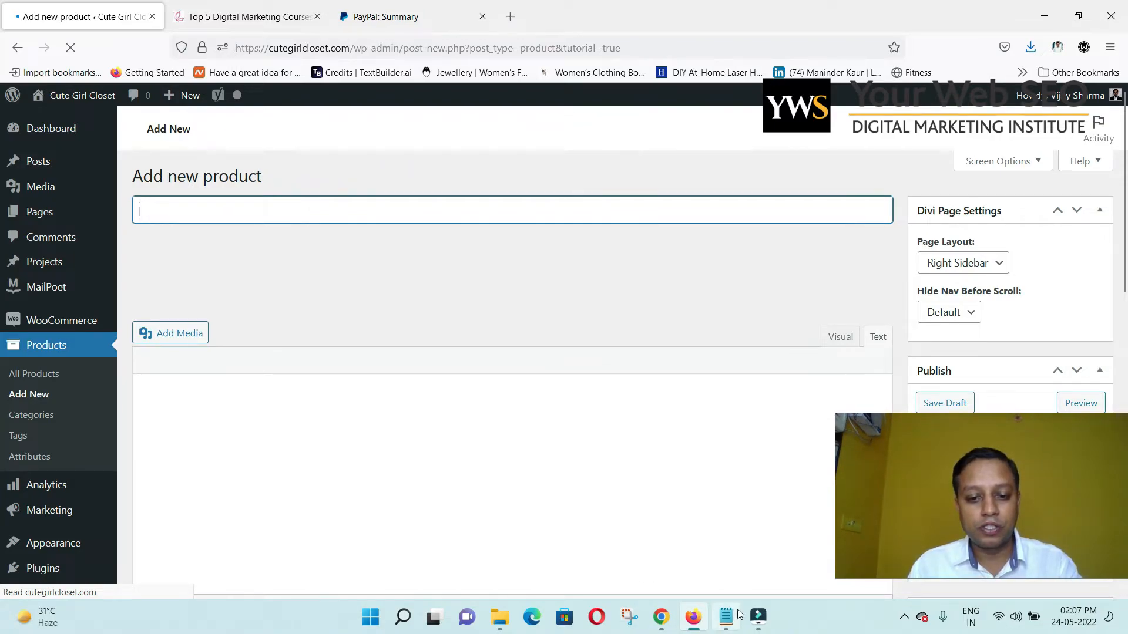
click(500, 615)
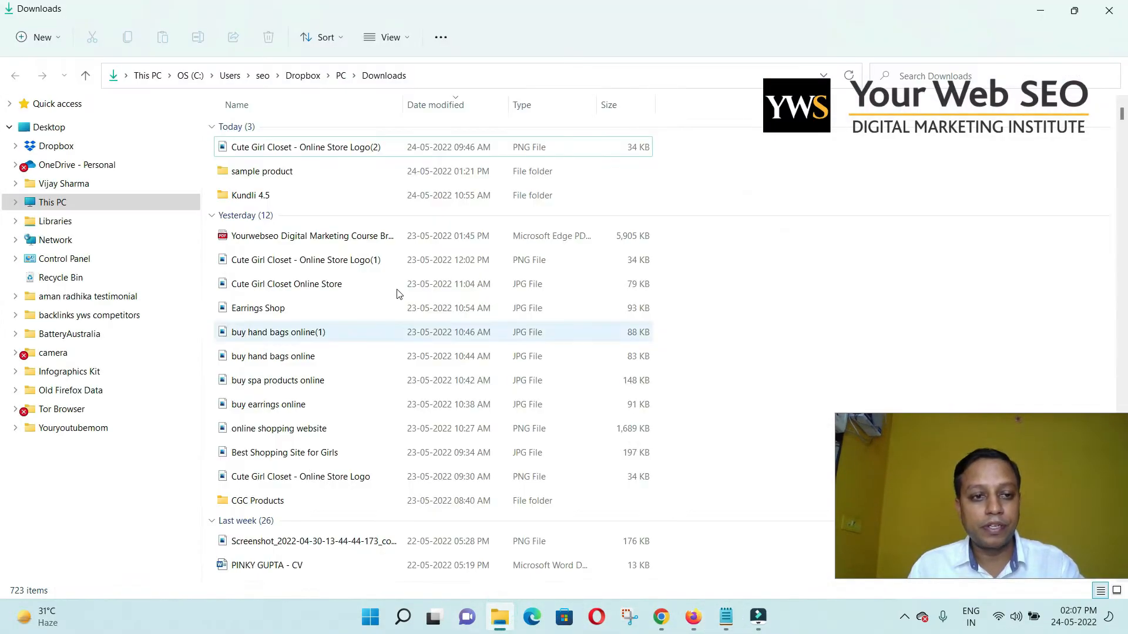
click(290, 172)
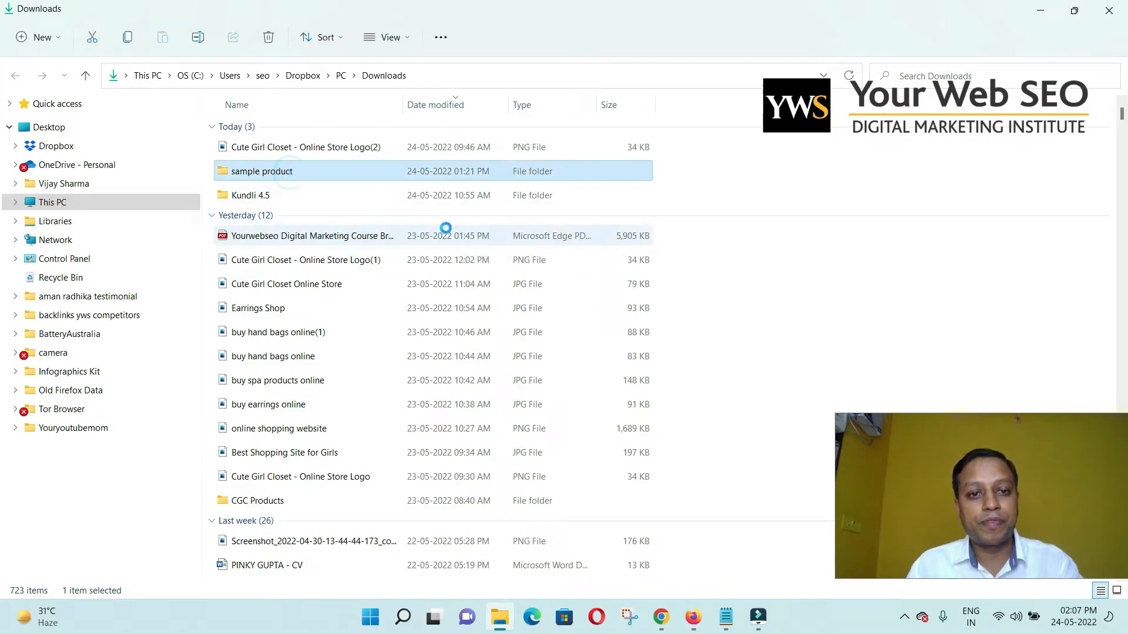
key(Return)
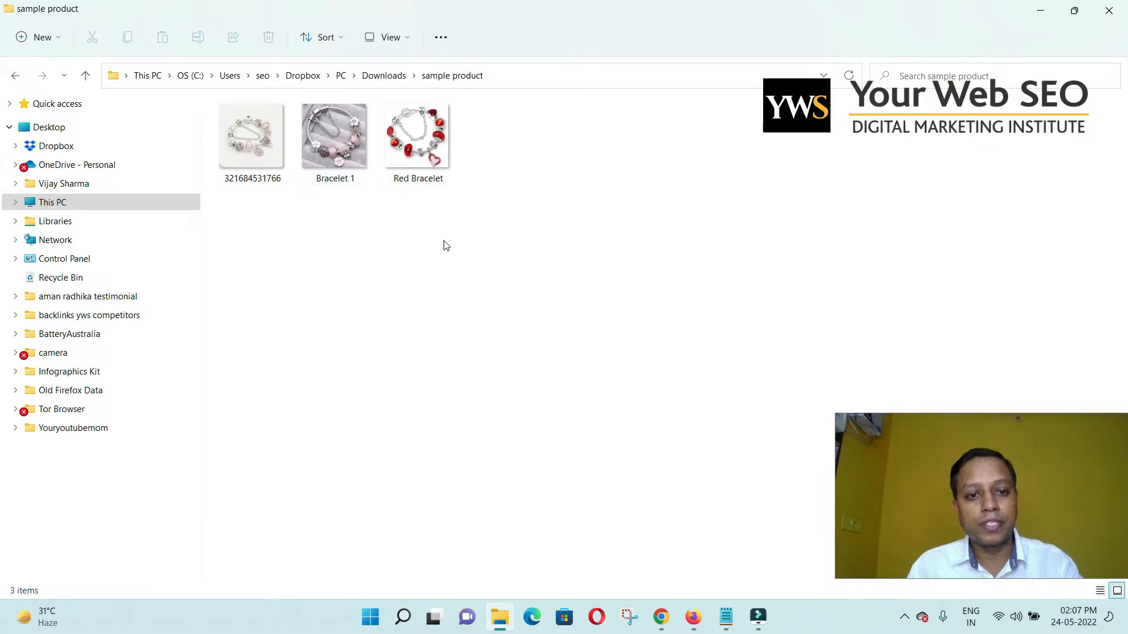
key(alt+Tab)
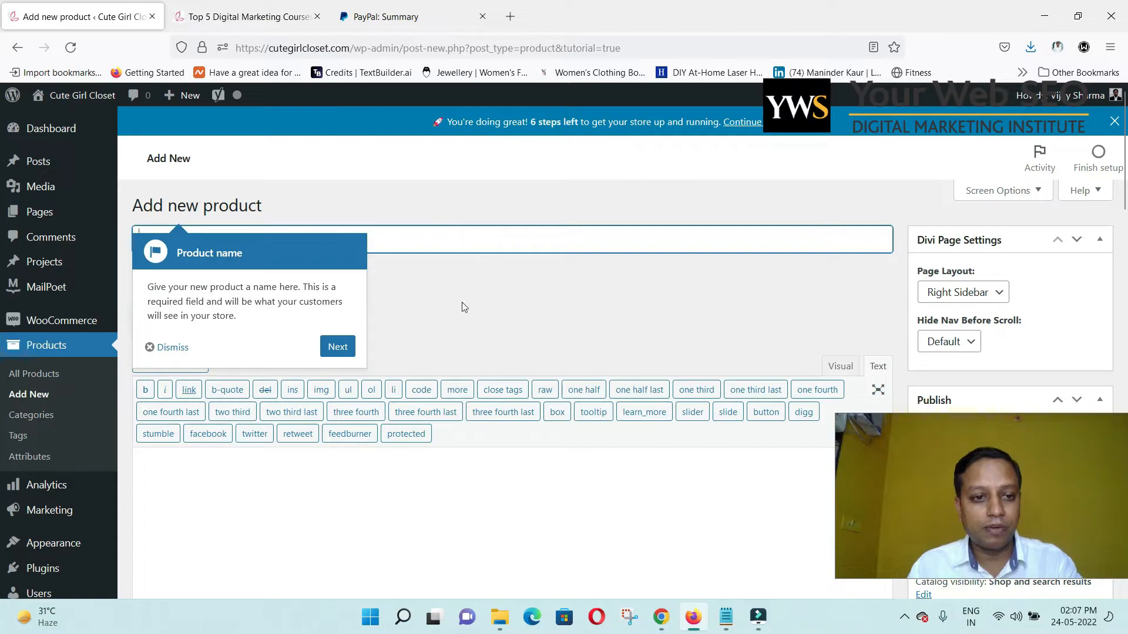
Name the product 'Vintage Charms Bracelet', copying the title from the Notepad notes.
click(356, 348)
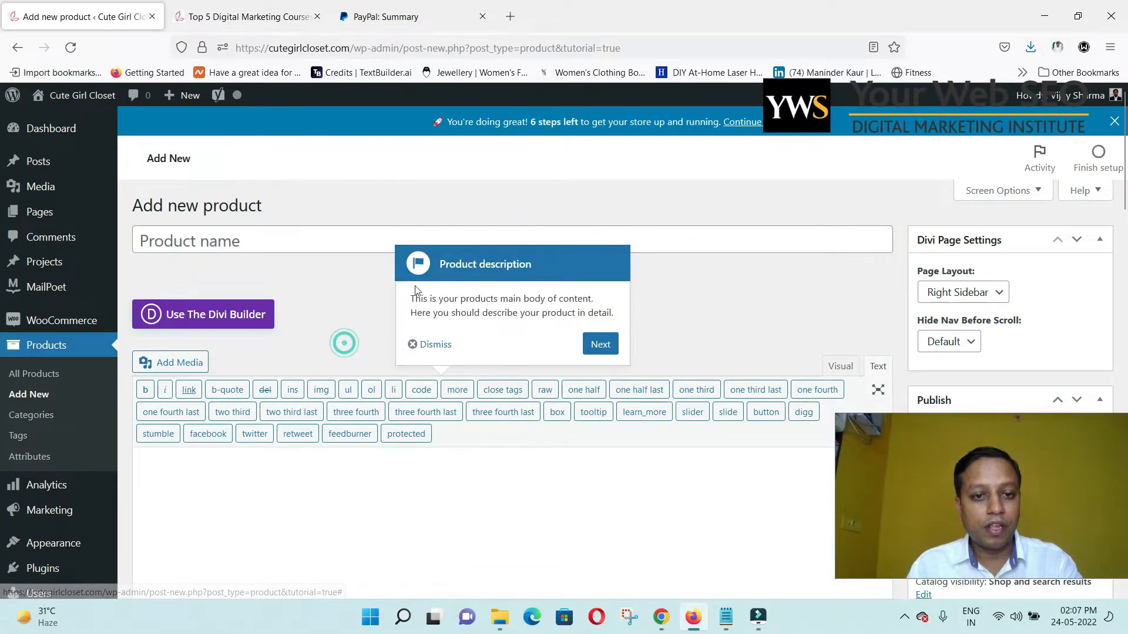
click(592, 346)
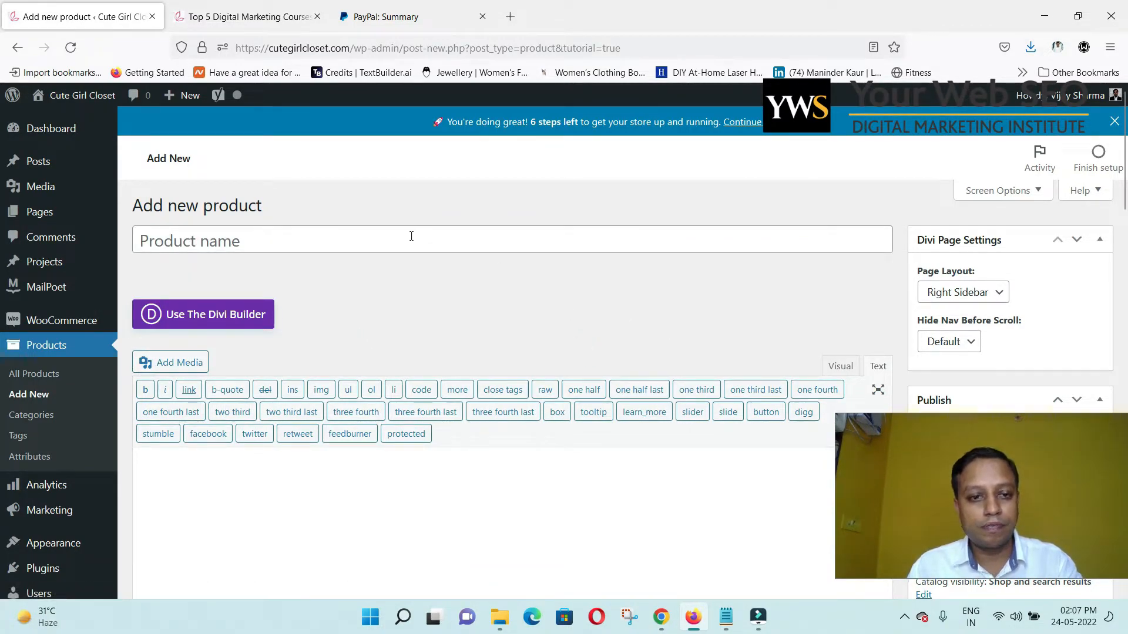
click(411, 236)
key(alt+Tab)
key(alt+Tab)
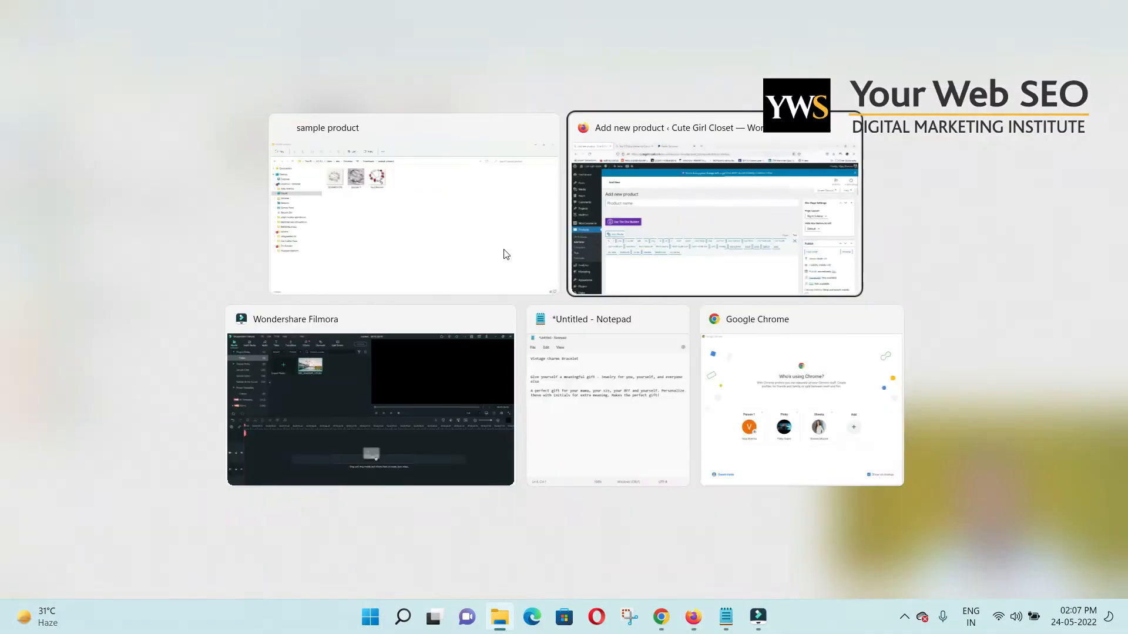
key(alt+Tab)
key(alt+Tab)
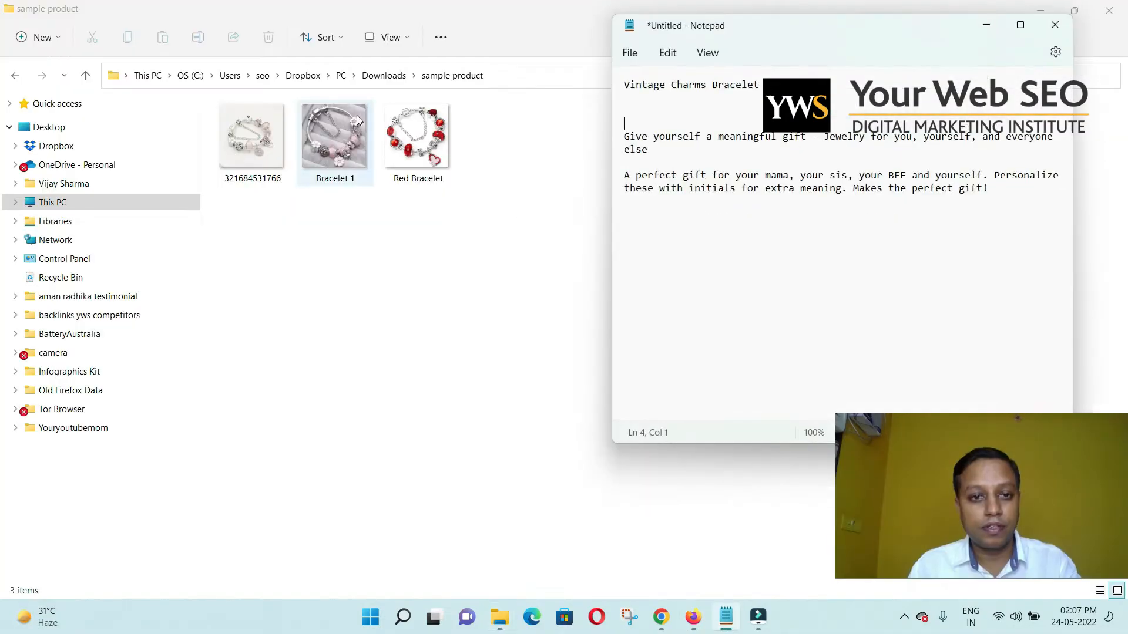
drag(764, 85, 622, 88)
key(ctrl+c)
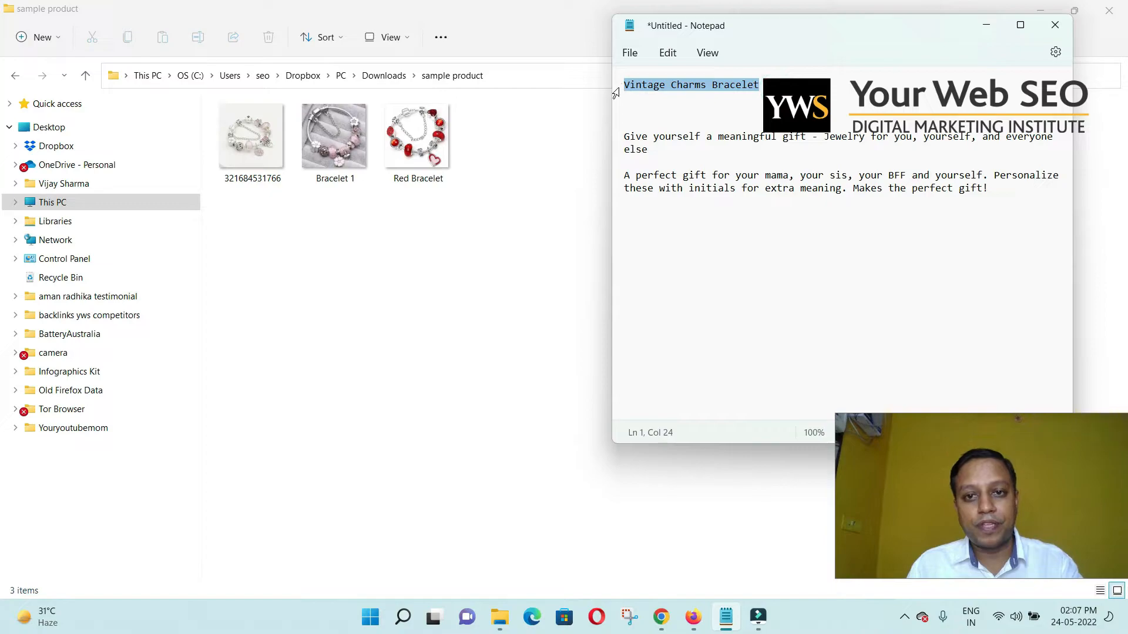
key(alt+Tab)
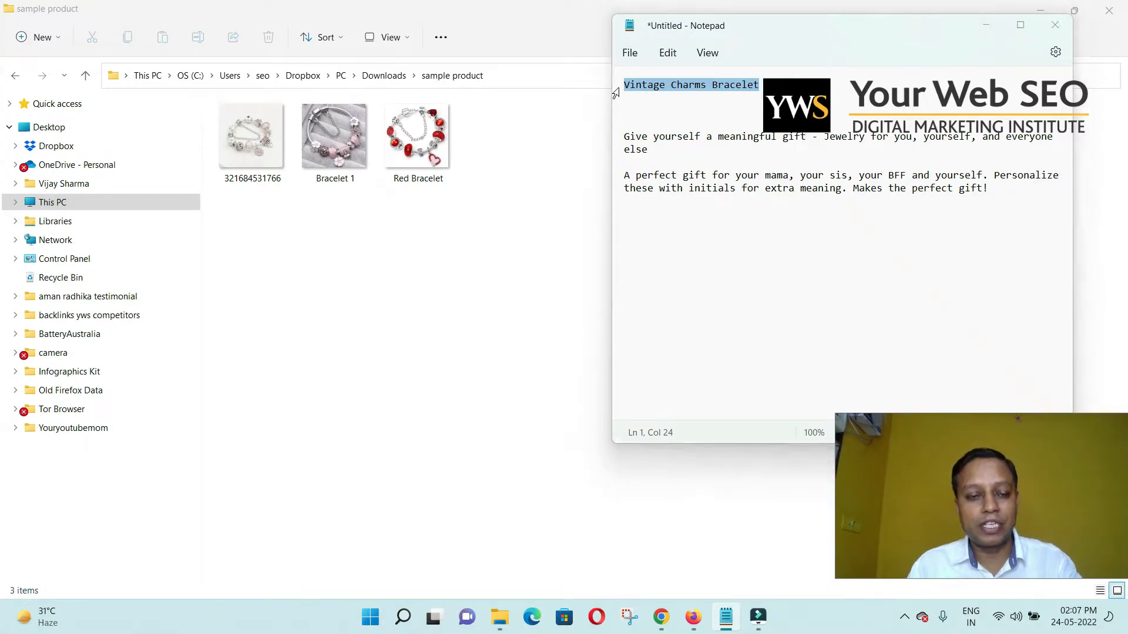
key(alt+Tab)
key(alt+Tab)
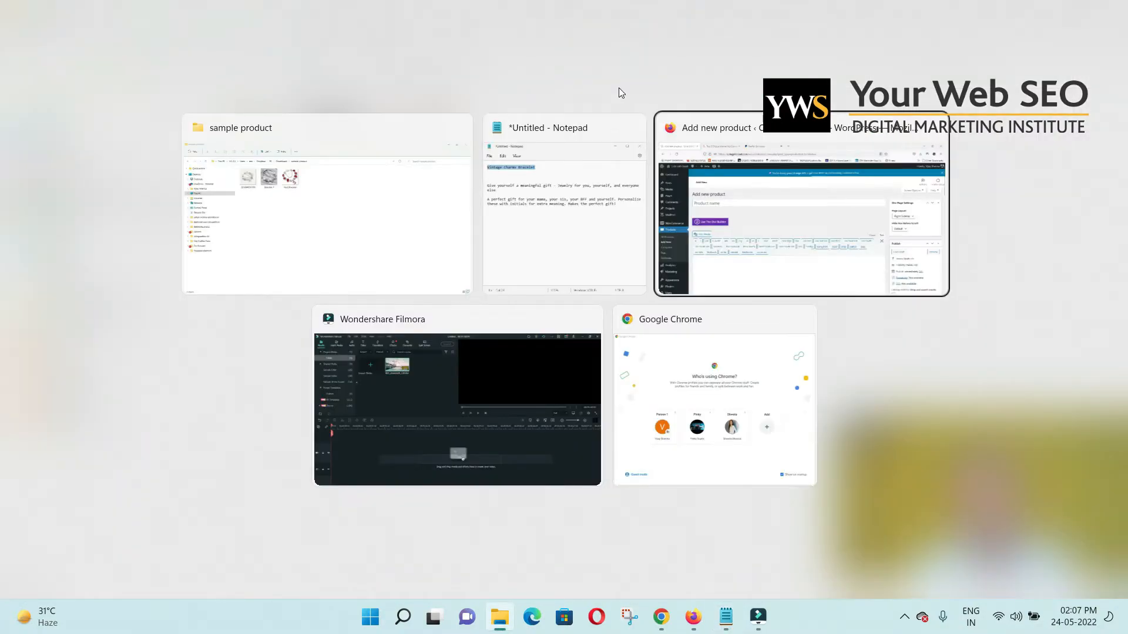
key(ctrl+v)
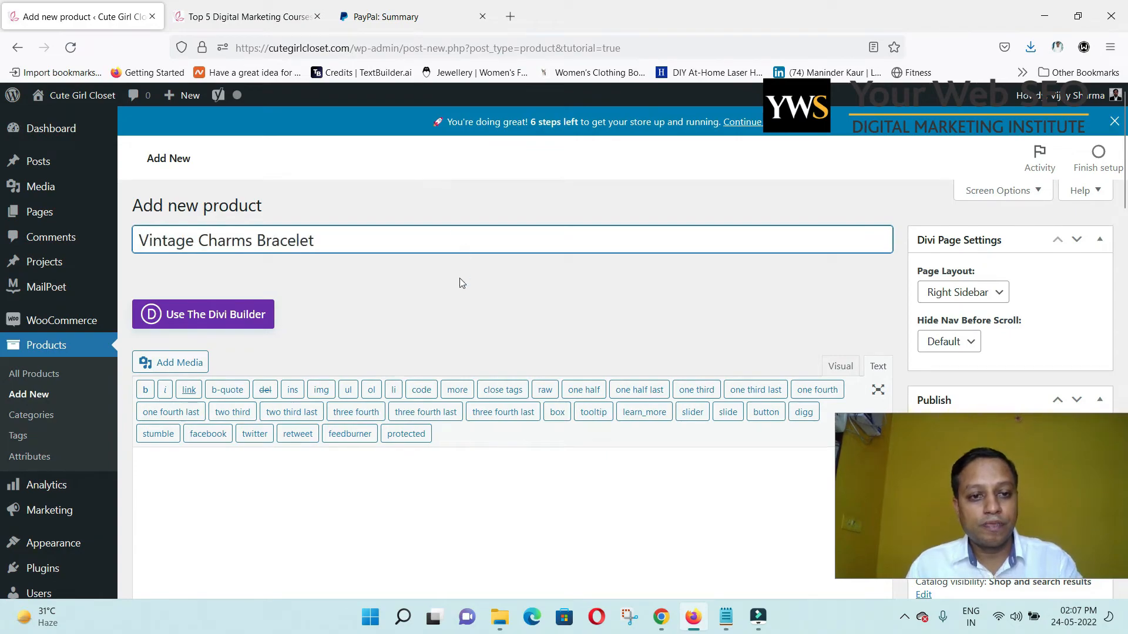
Paste 'Give yourself a meaningful gift - Jewelry for you, yourself, and everyone else' into the description.
scroll(457, 280, down, 3)
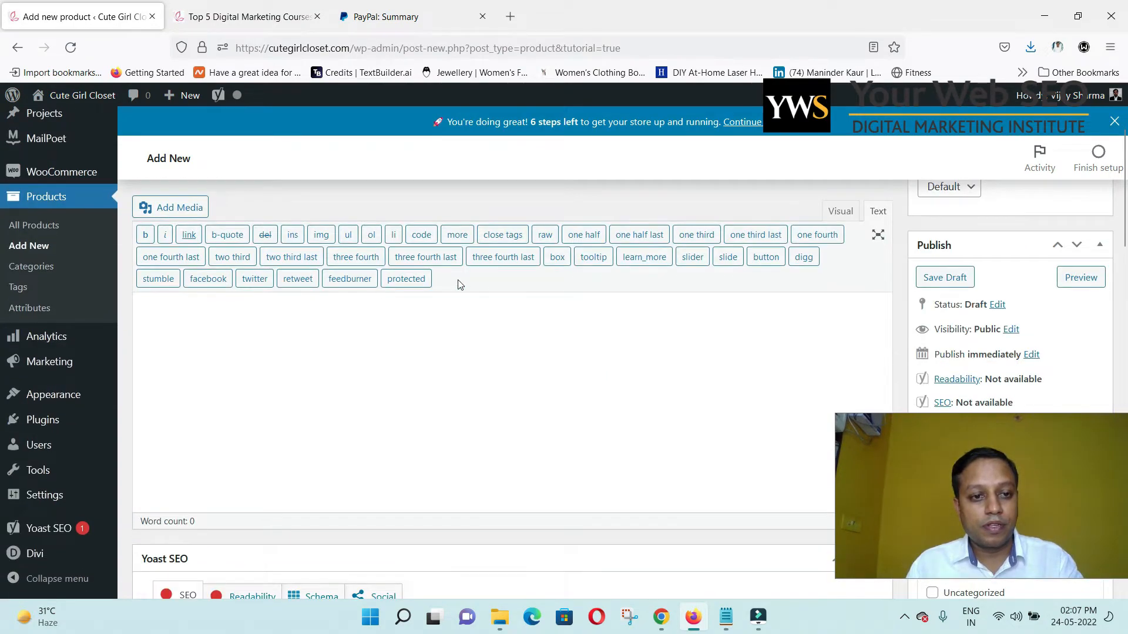
click(387, 354)
scroll(386, 353, up, 3)
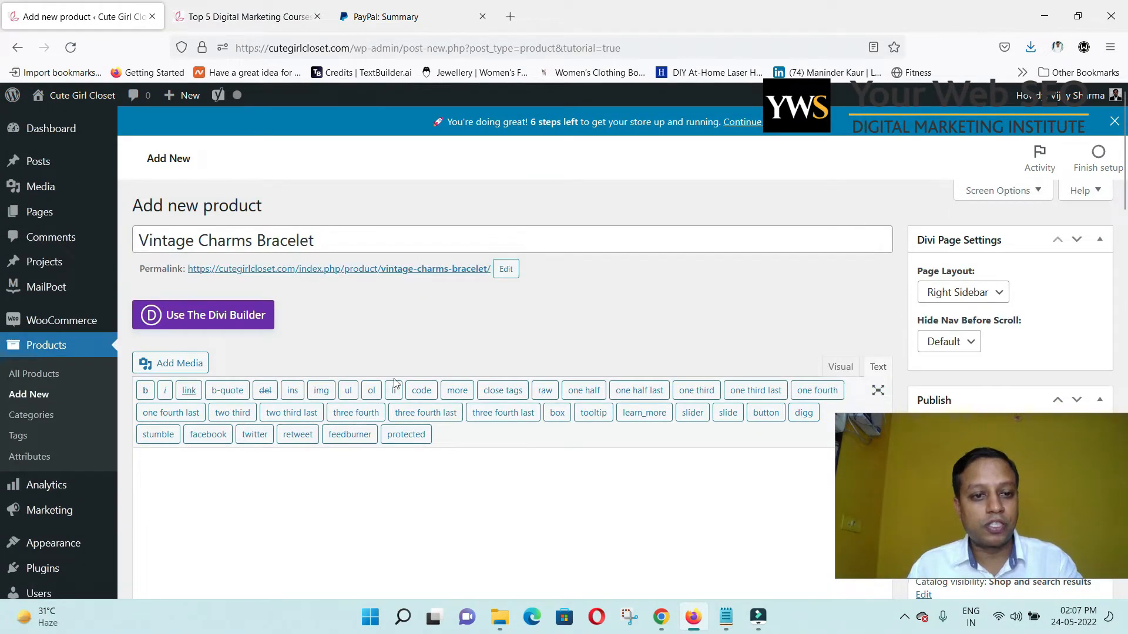
scroll(536, 355, down, 4)
scroll(544, 341, up, 4)
key(alt+Tab)
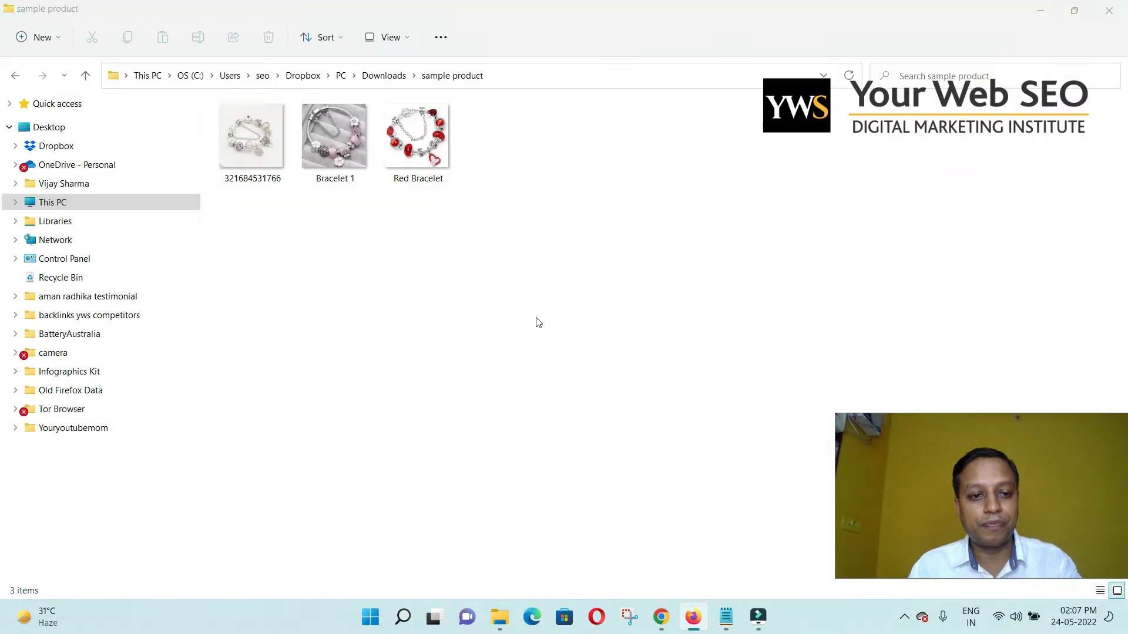
key(alt+Tab)
key(alt+Tab)
key(alt+Tab)
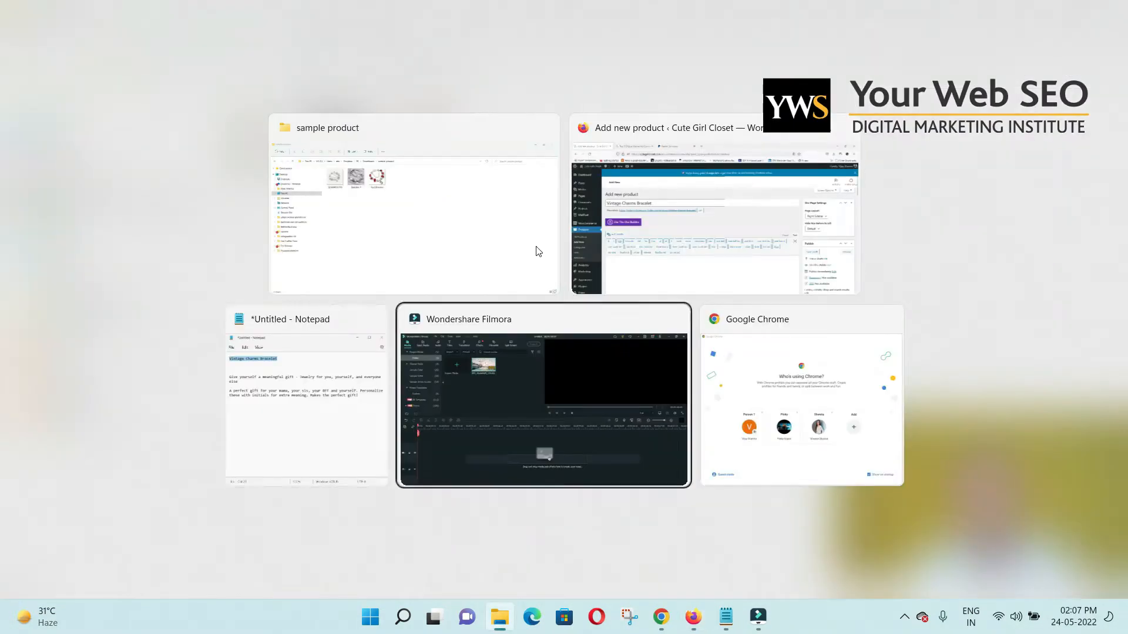
key(alt+Tab)
key(alt+Tab)
key(alt+Tab)
key(alt+Tab)
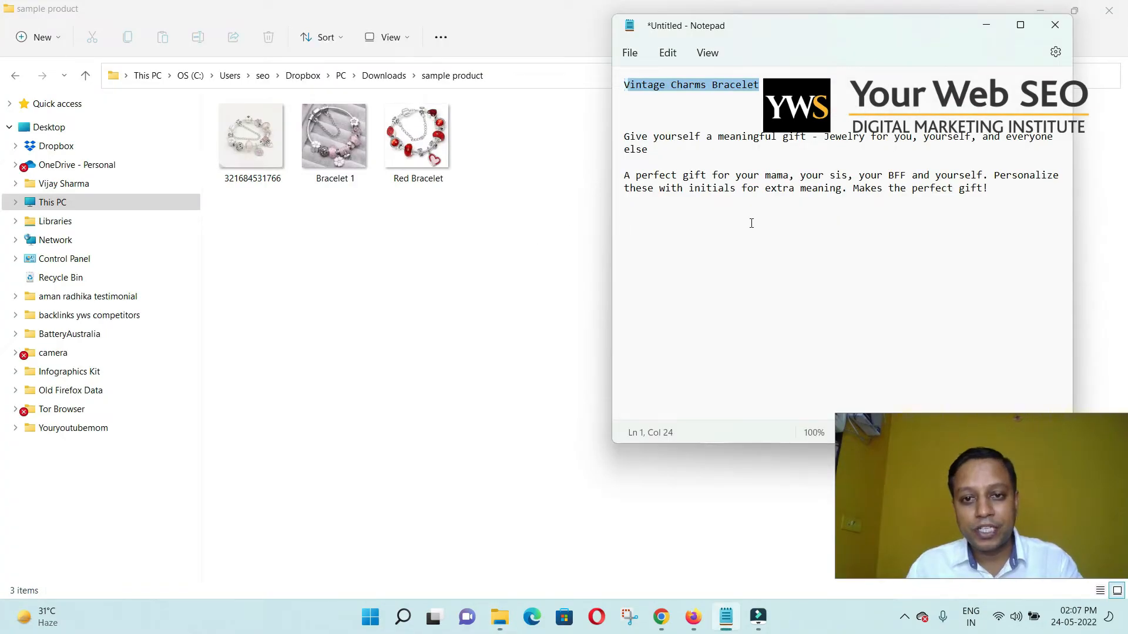
click(751, 223)
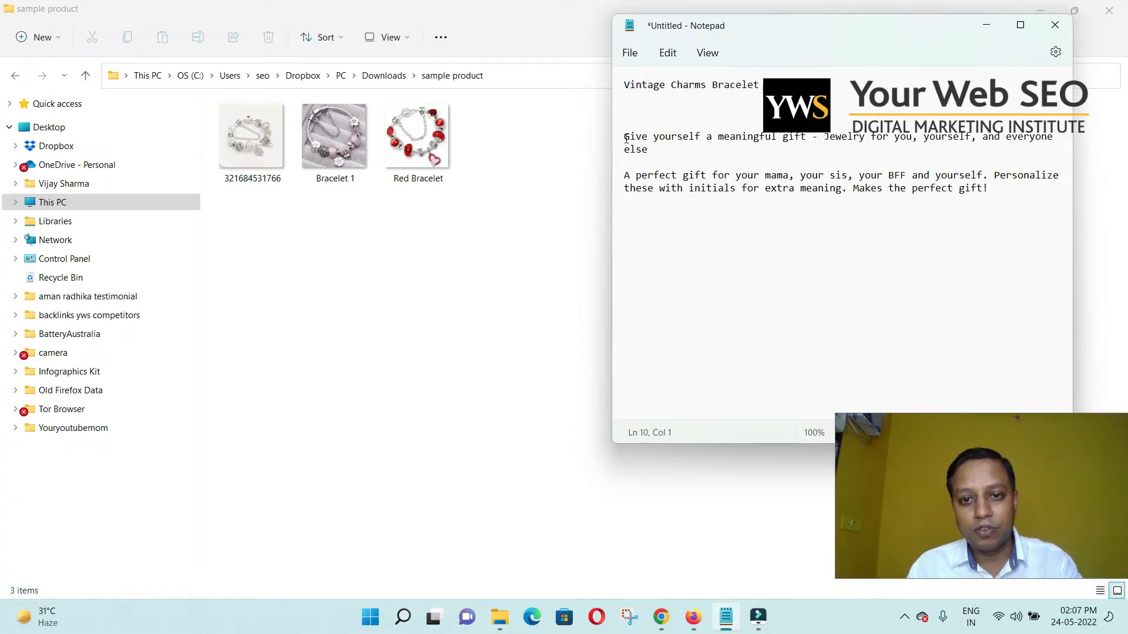
drag(625, 139, 766, 147)
key(ctrl+c)
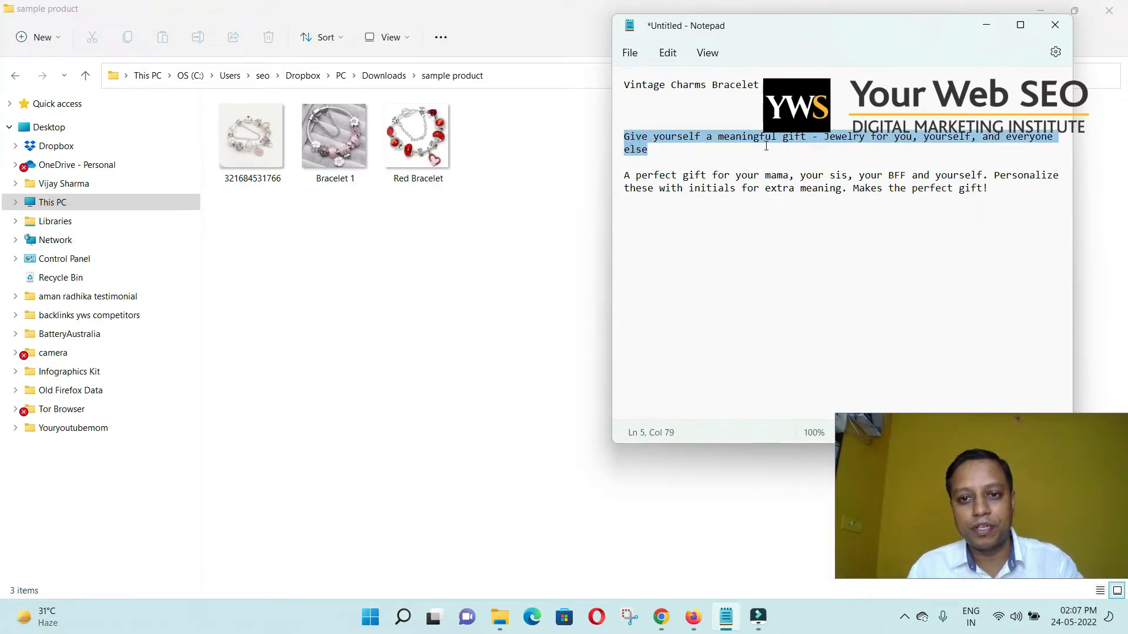
key(alt+Tab)
key(alt+Tab)
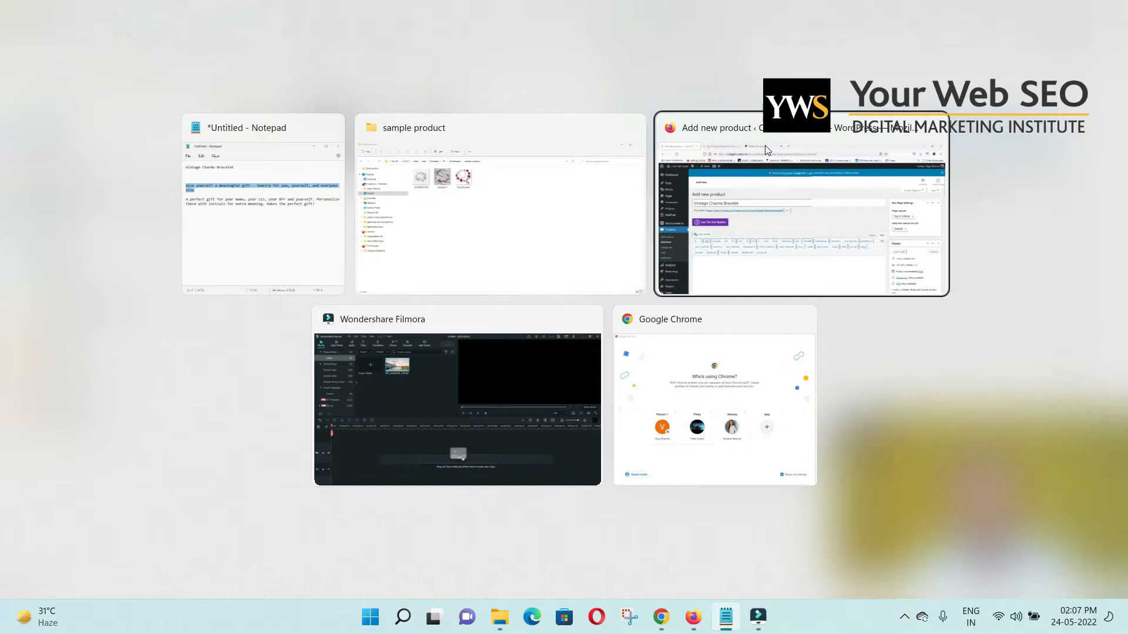
key(ctrl+v)
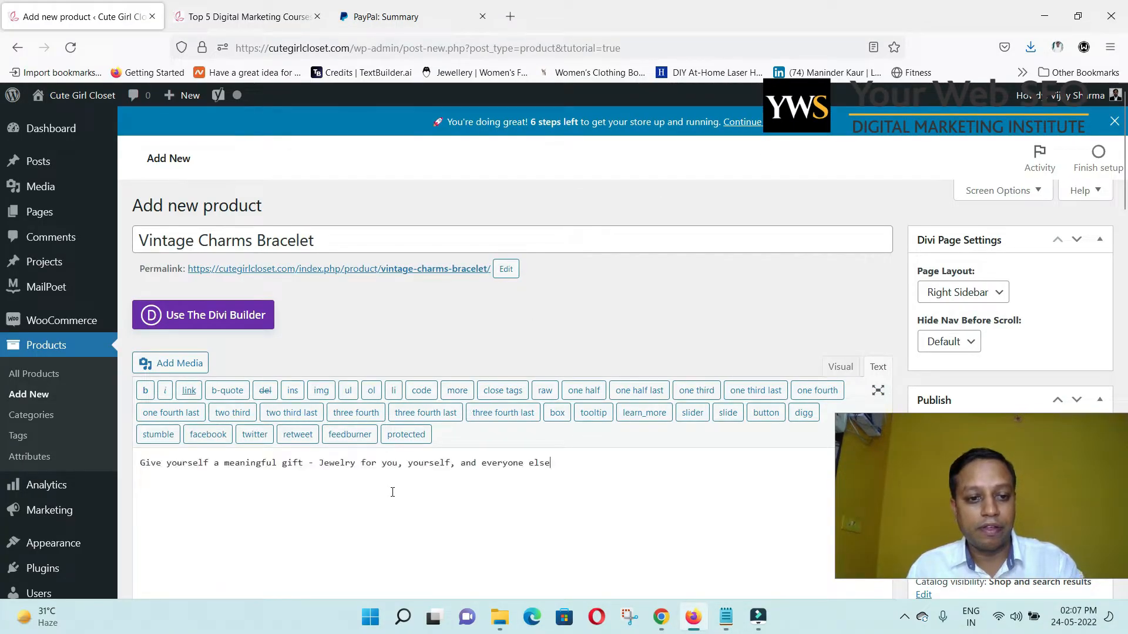
Paste the meaningful-gift line into the Product short description.
scroll(570, 458, down, 1)
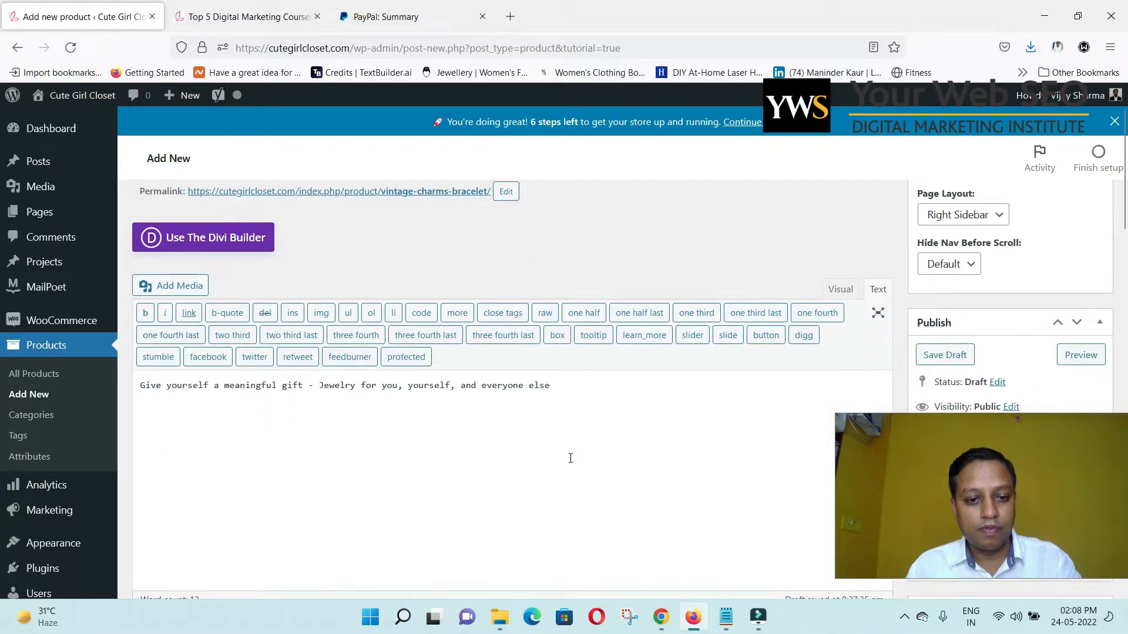
scroll(588, 428, down, 1)
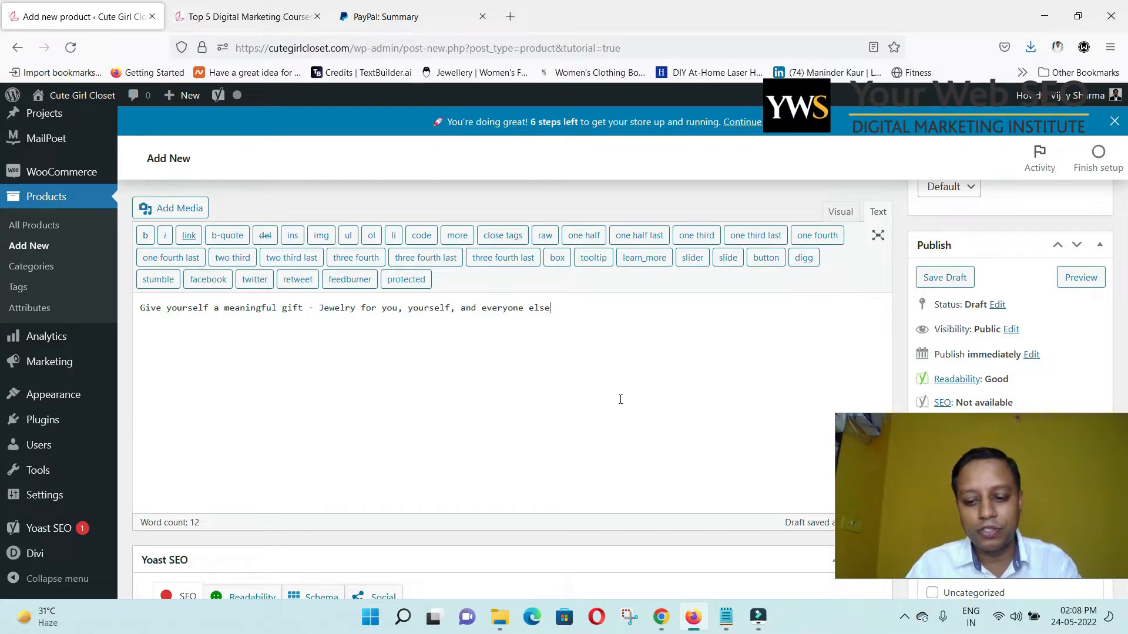
scroll(525, 419, down, 10)
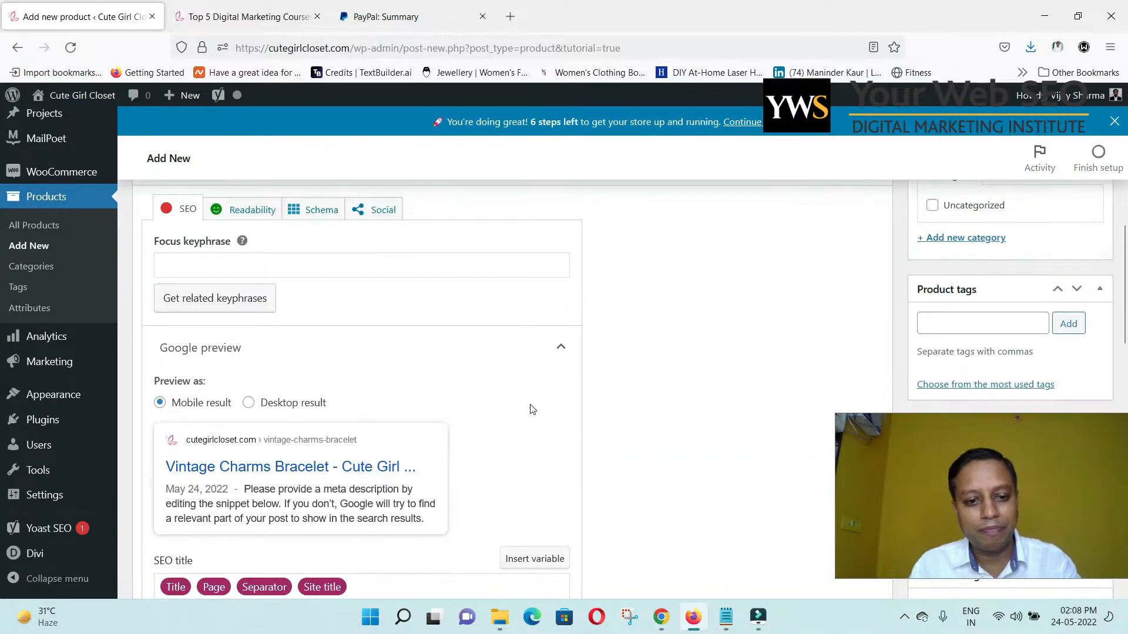
scroll(535, 413, down, 4)
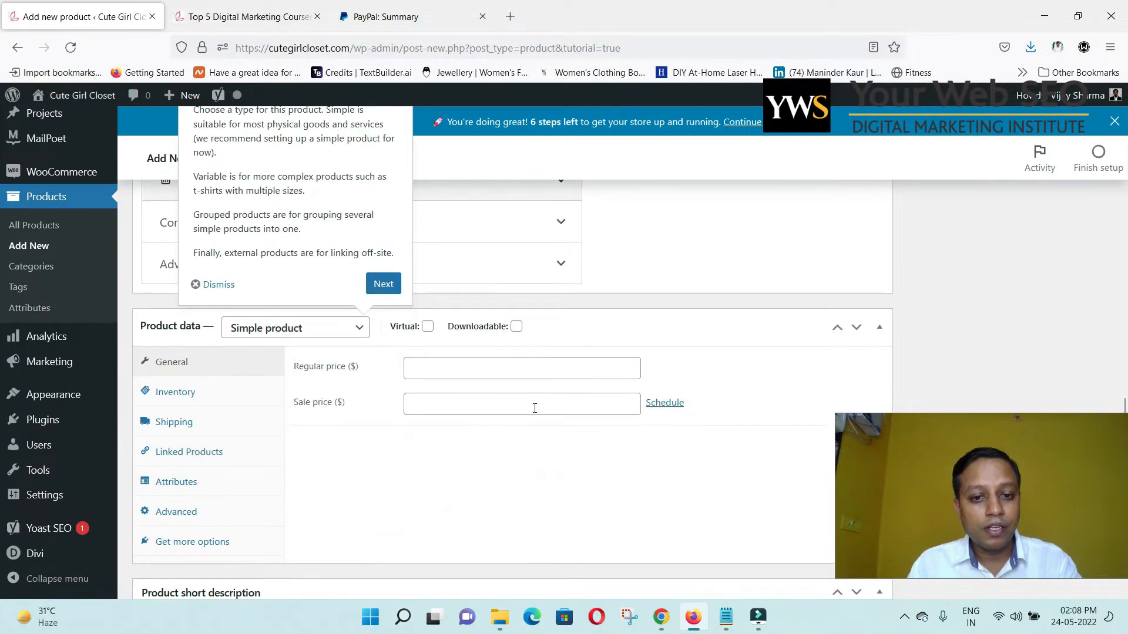
scroll(517, 411, up, 3)
click(213, 440)
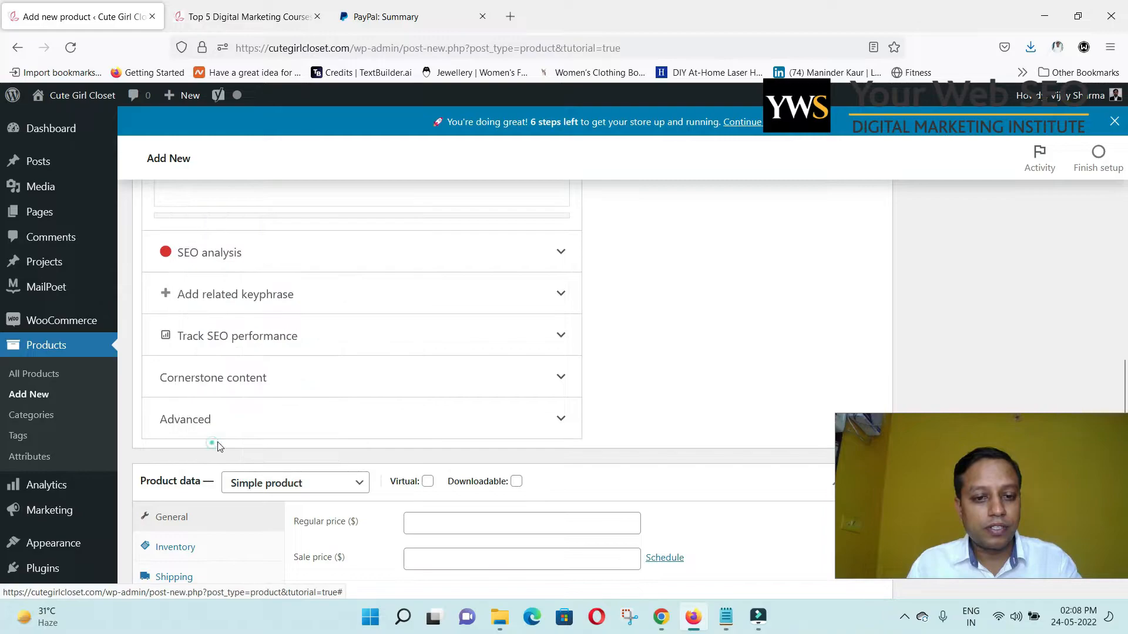
scroll(566, 372, up, 5)
scroll(599, 390, down, 5)
scroll(599, 390, down, 7)
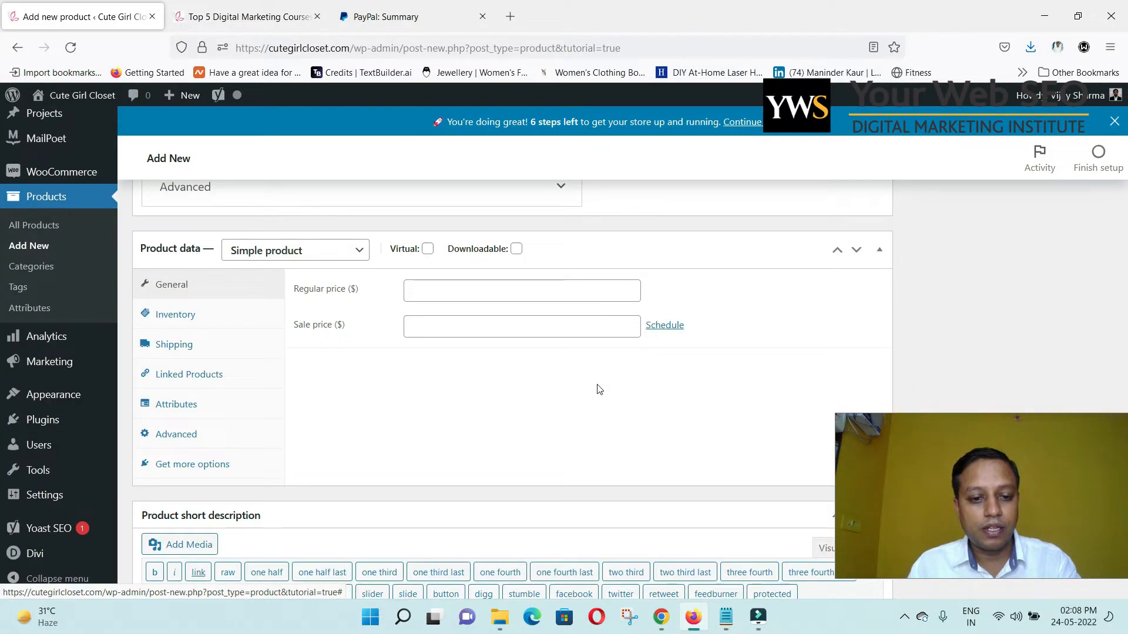
click(428, 447)
key(alt+Tab)
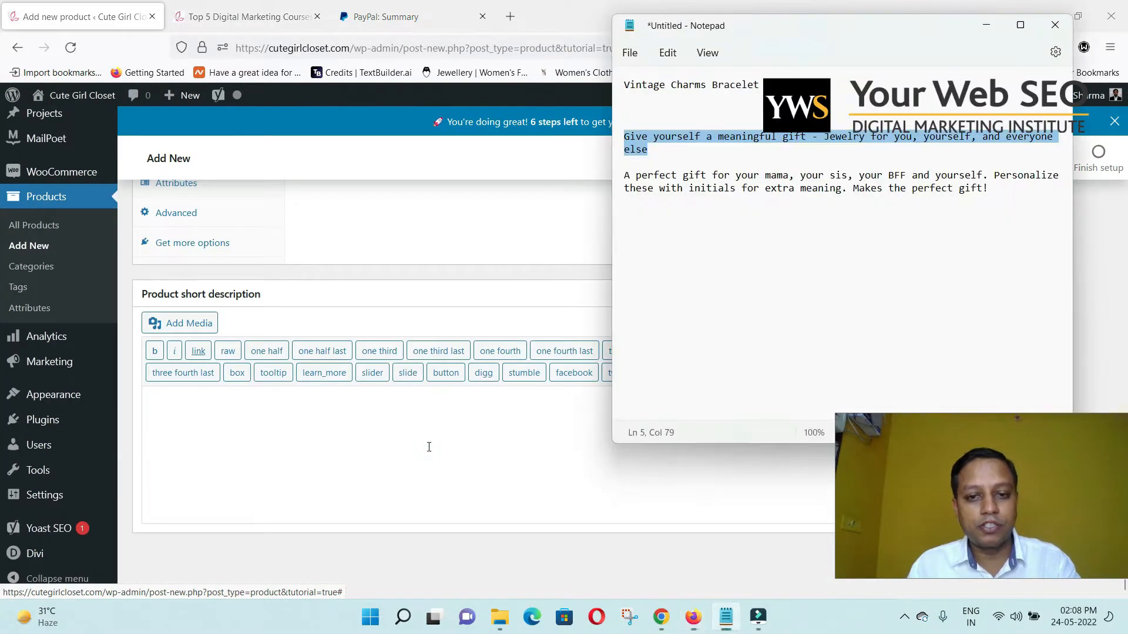
key(alt+Tab)
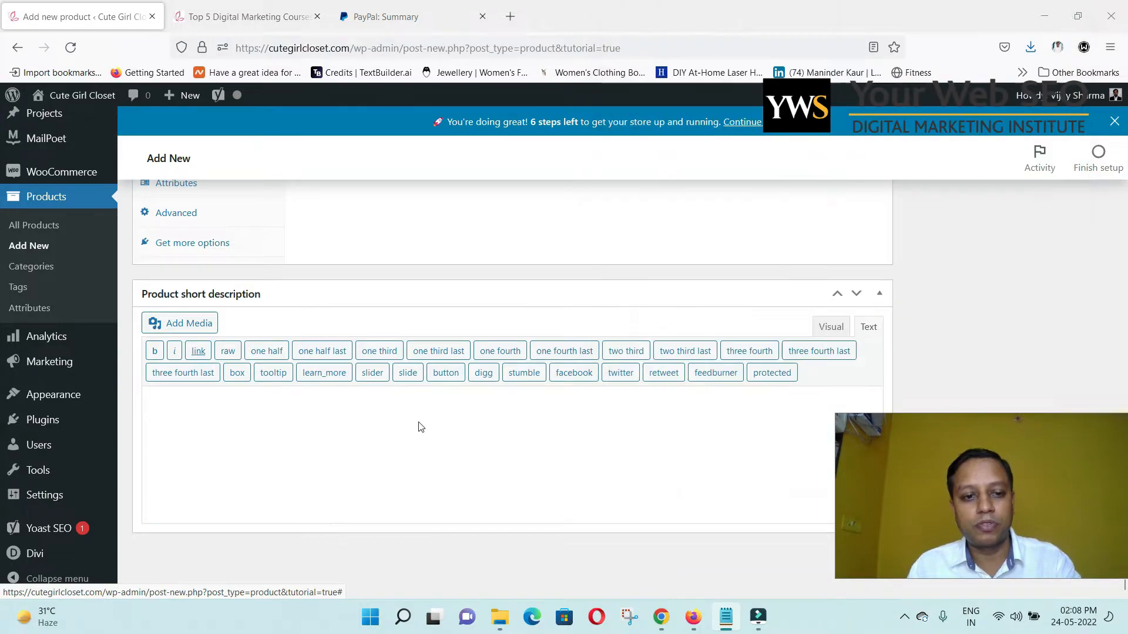
click(387, 438)
text(Give yourself a meaningful gift - Jewelry for you, yourself, and everyone else)
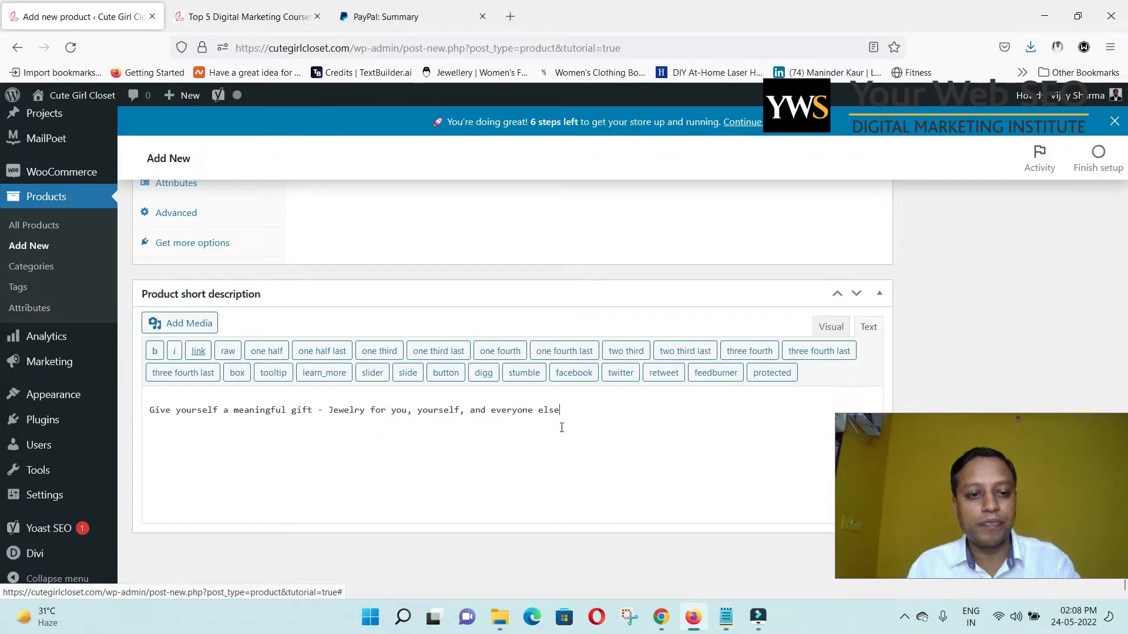
Replace the main description with the 'A perfect gift for your mama, your sis…' paragraph.
scroll(545, 420, up, 10)
scroll(562, 433, up, 5)
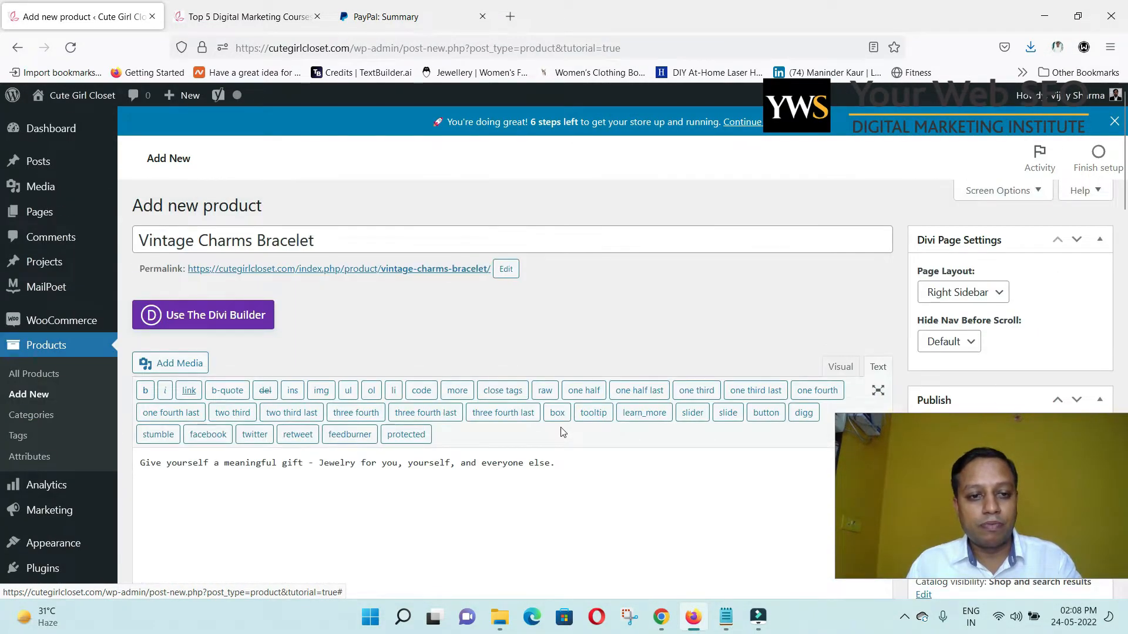
scroll(561, 429, down, 3)
key(ctrl+a)
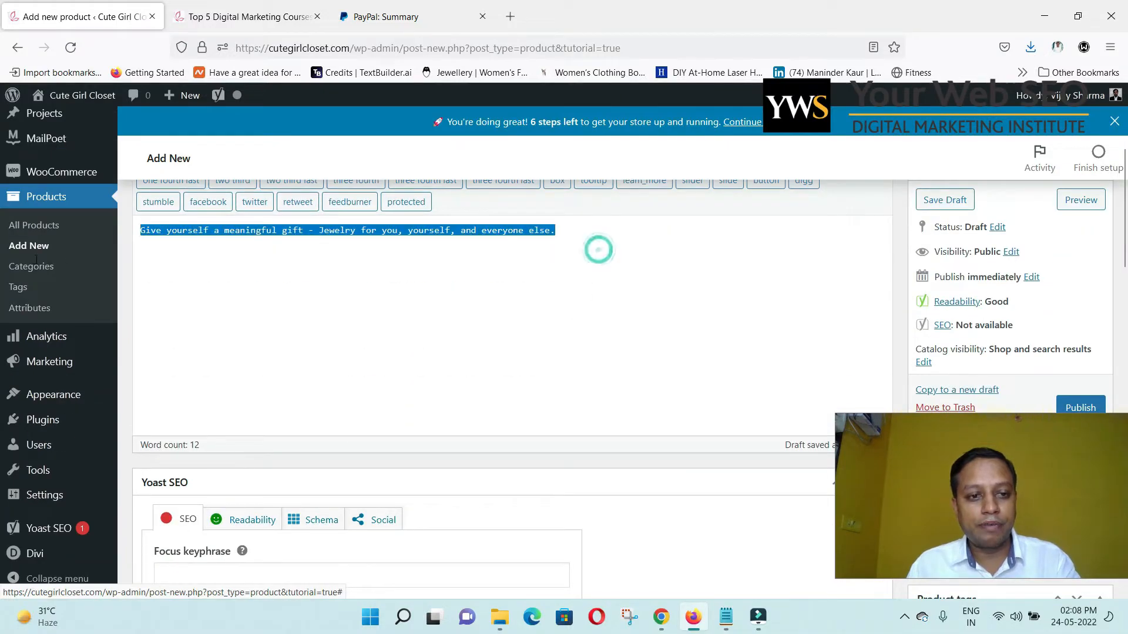
key(alt+Tab)
drag(996, 195, 636, 176)
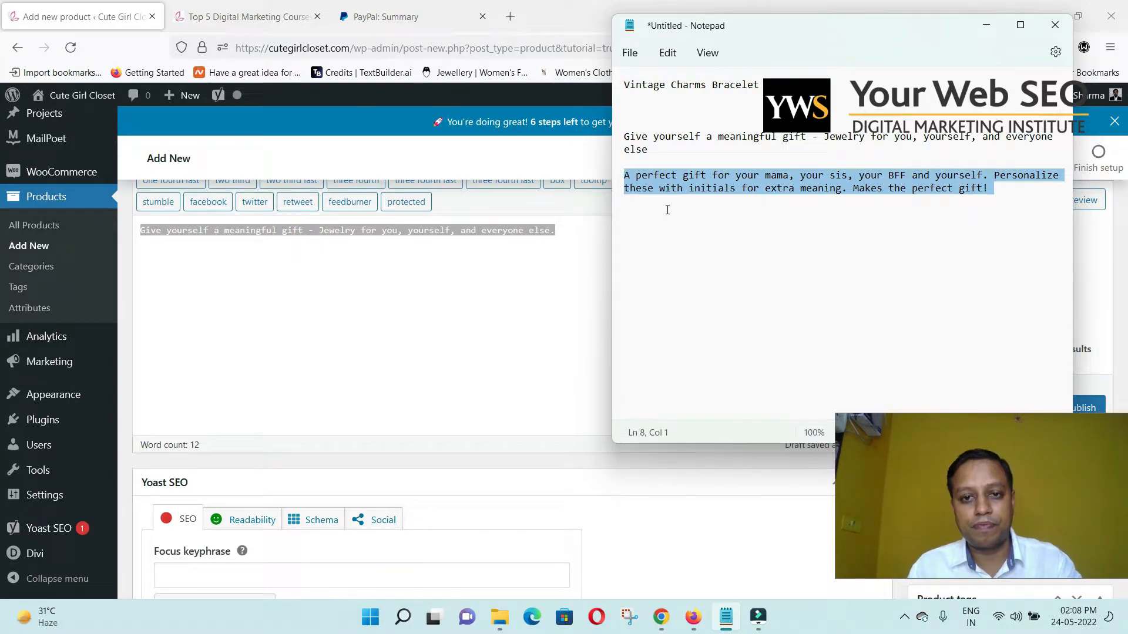
key(alt+Tab)
text(A perfect gift for your mama, your sis, your BFF and yourself. Personalize these with initials for extra meaning. Makes the perfect gift!)
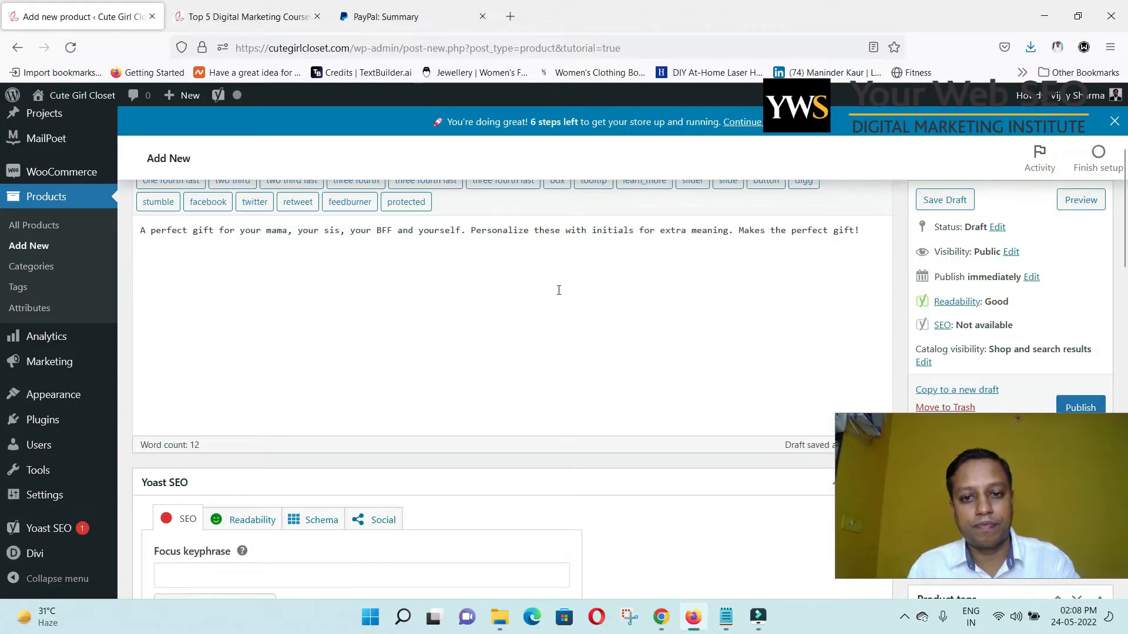
scroll(604, 314, down, 4)
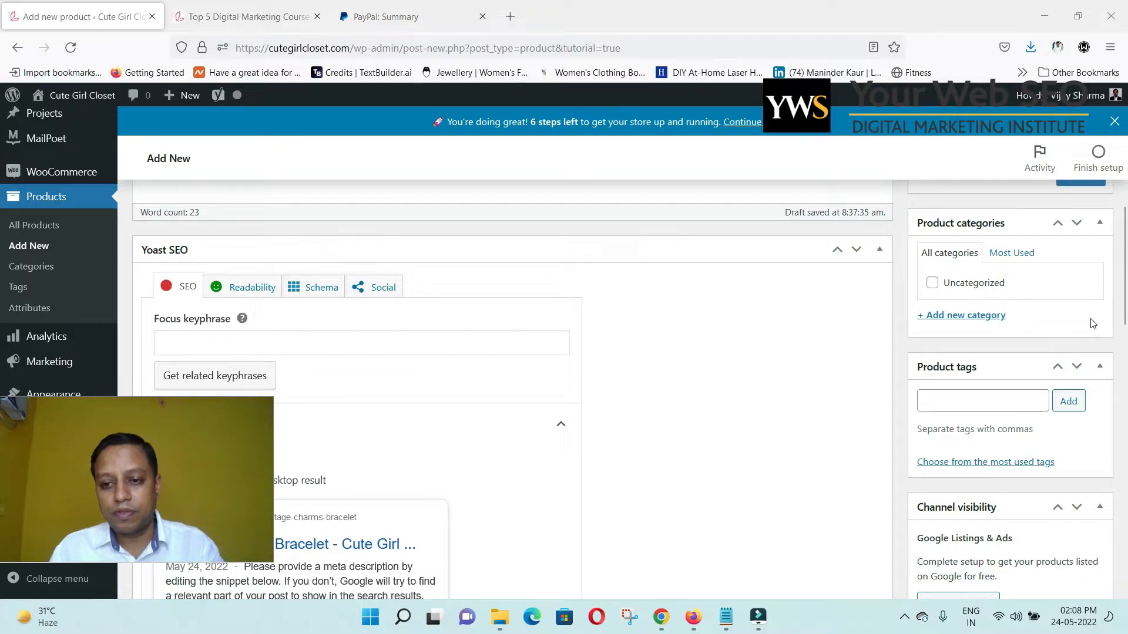
Add a new product category named Jewelry.
scroll(1091, 329, up, 3)
scroll(1092, 341, down, 2)
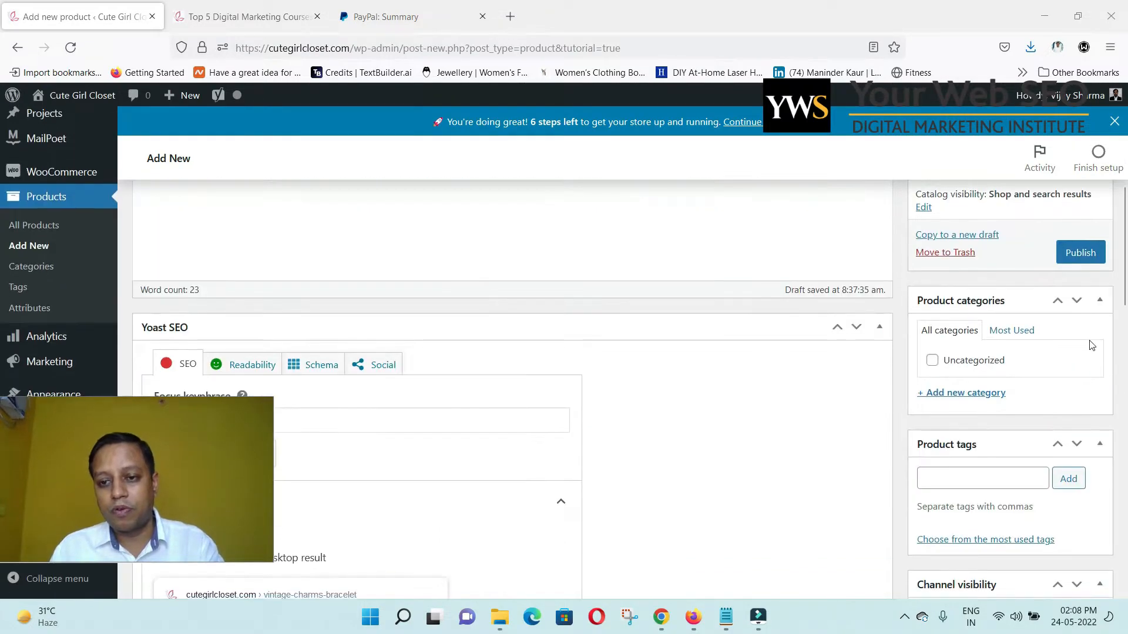
click(972, 399)
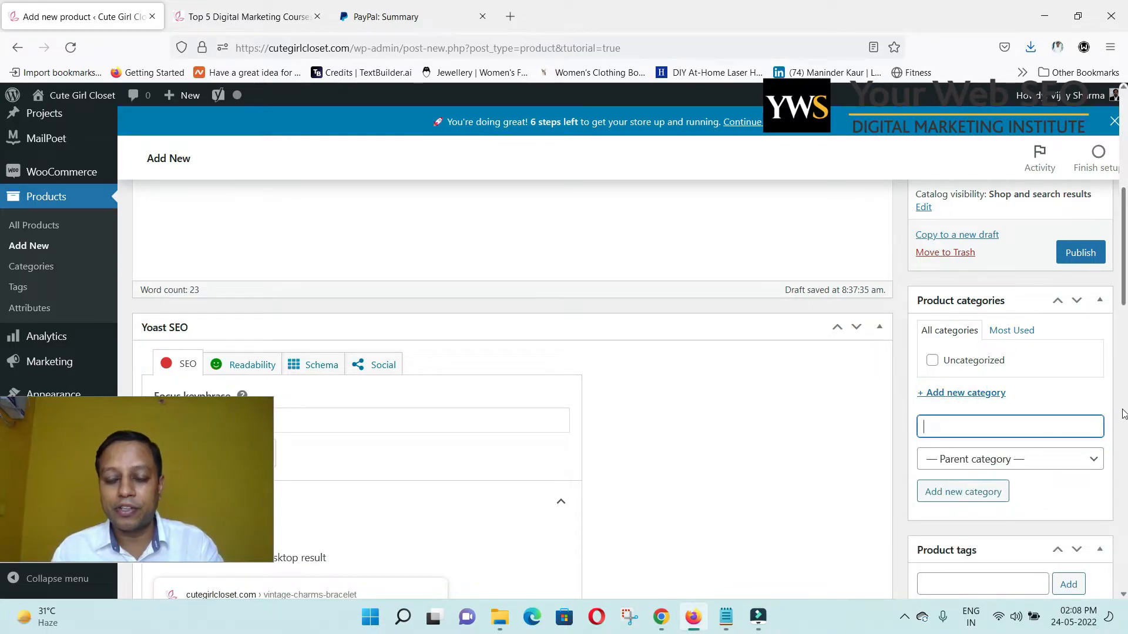
text(Jewelry)
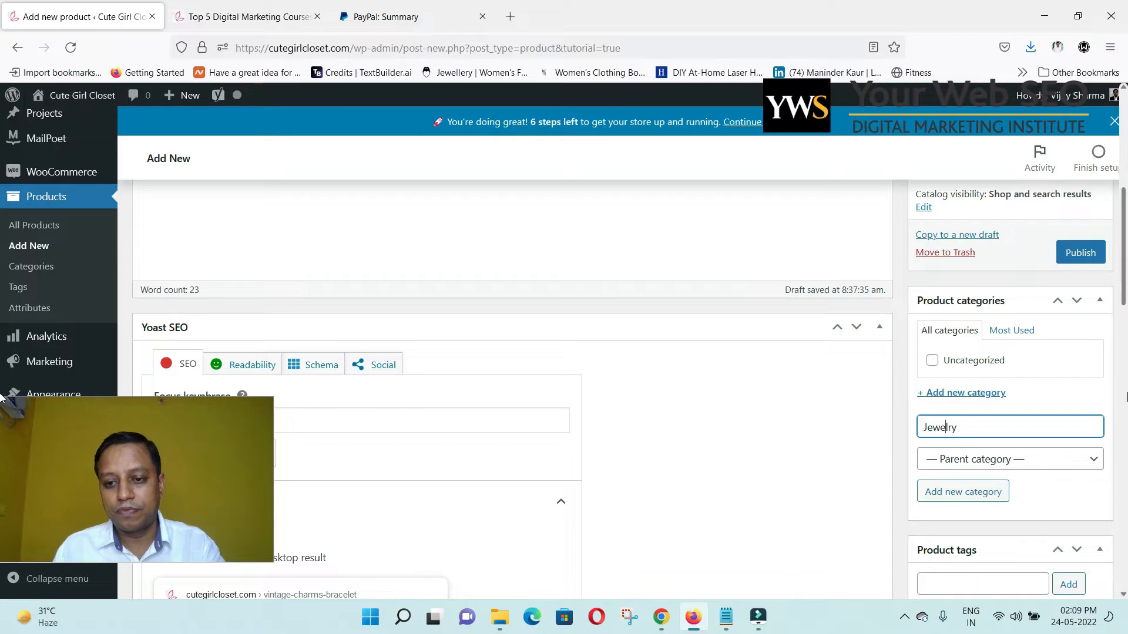
scroll(2, 399, down, 2)
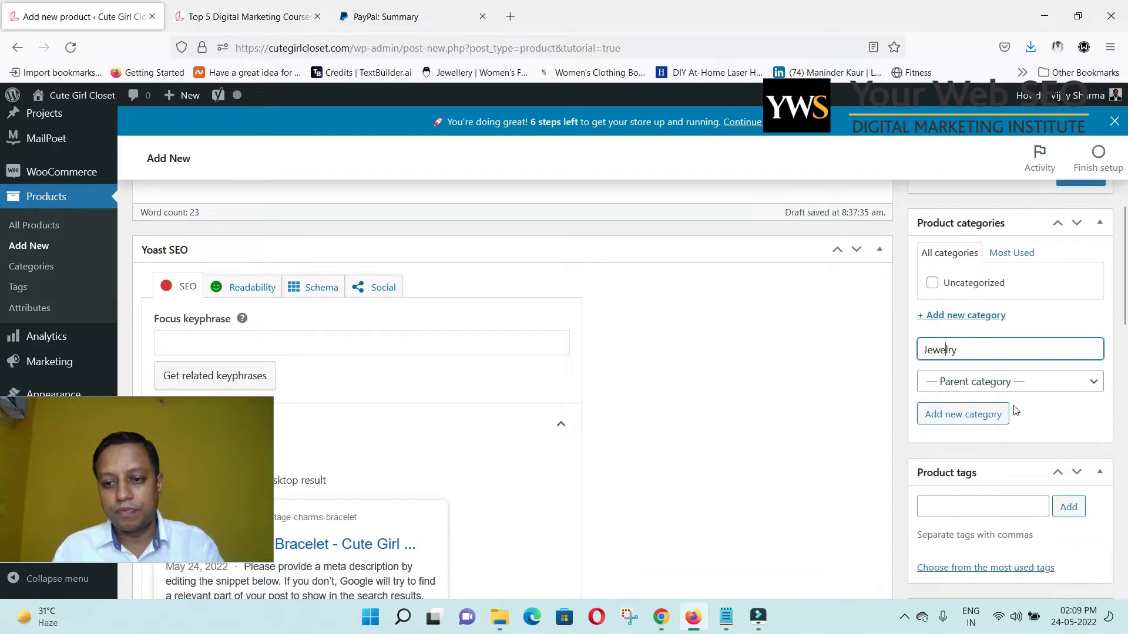
click(966, 417)
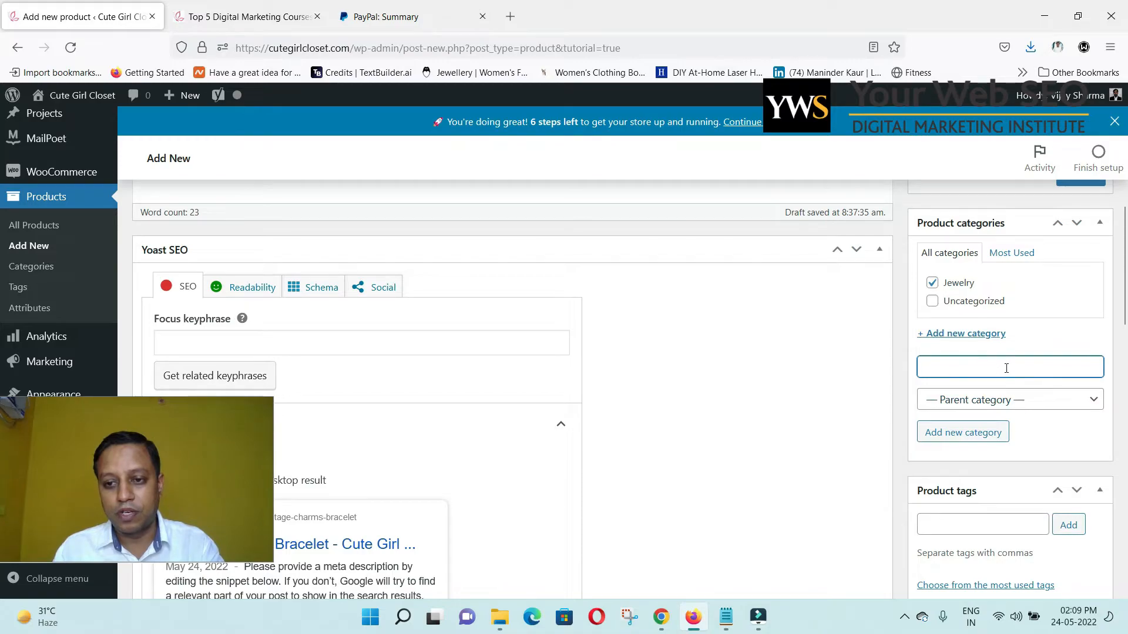
Add a Bracelet category under parent Jewelry and untick Jewelry for the product.
click(1003, 399)
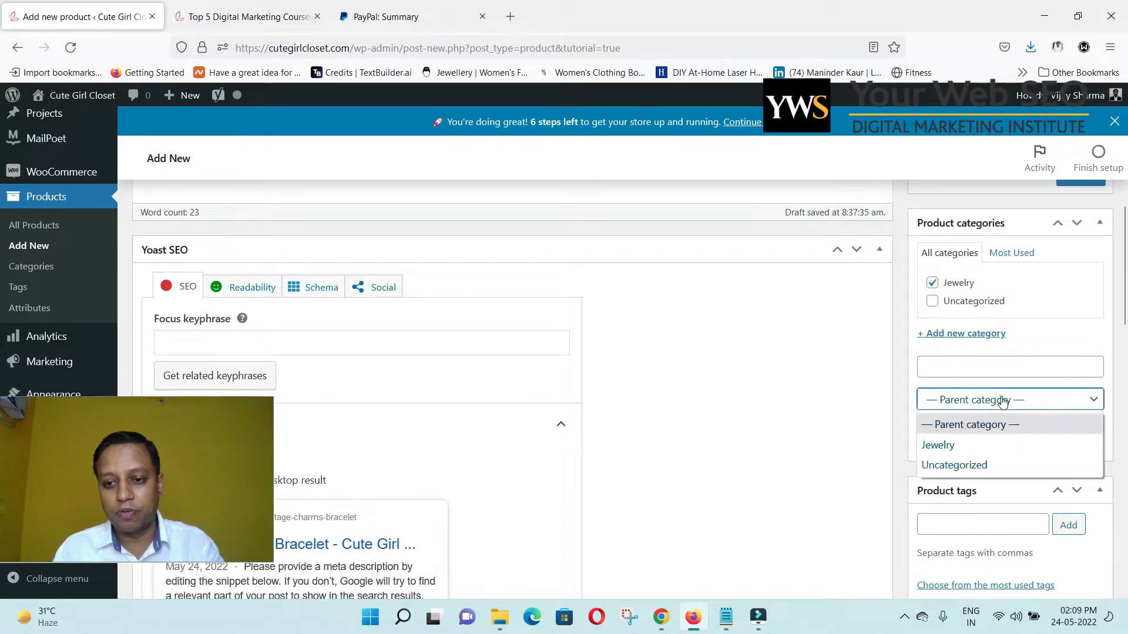
click(988, 450)
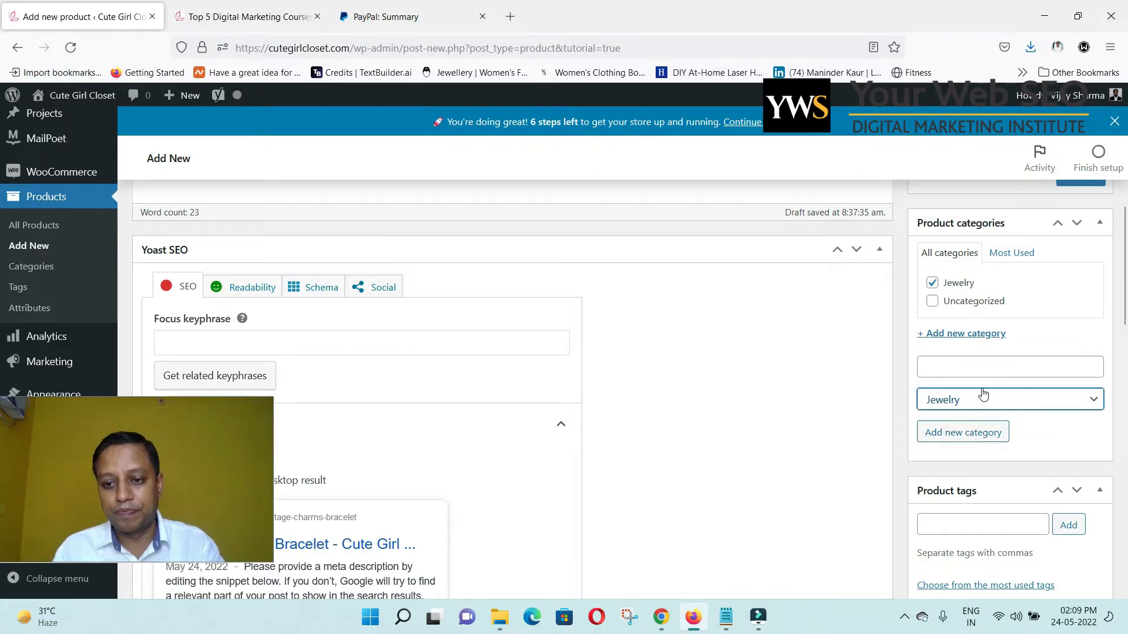
click(986, 369)
click(986, 368)
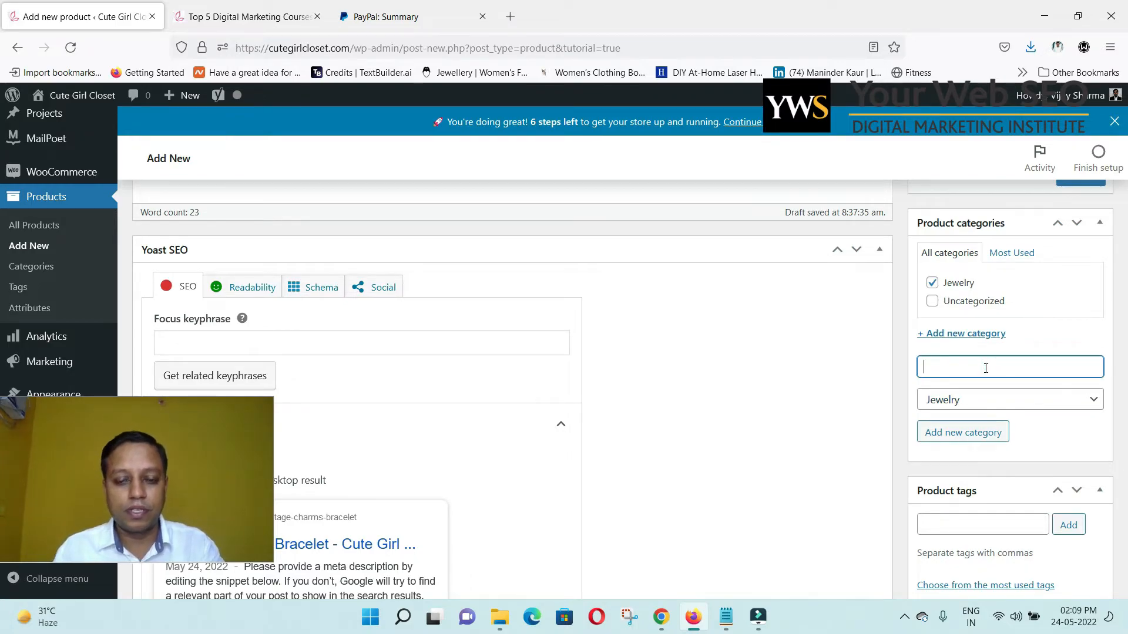
text(racelet)
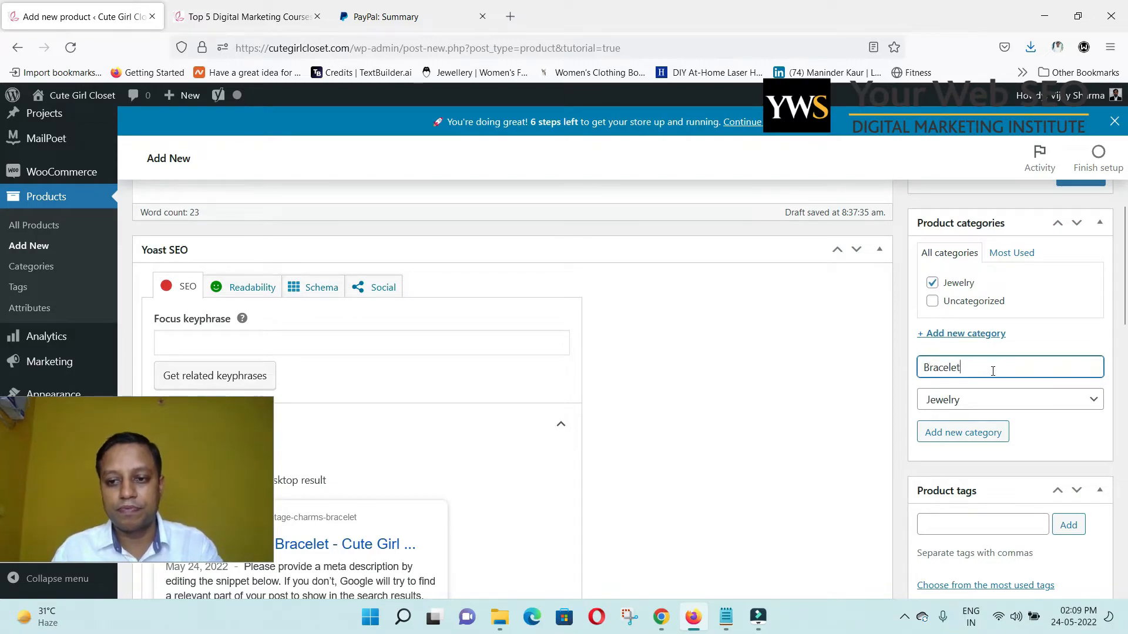
click(1003, 433)
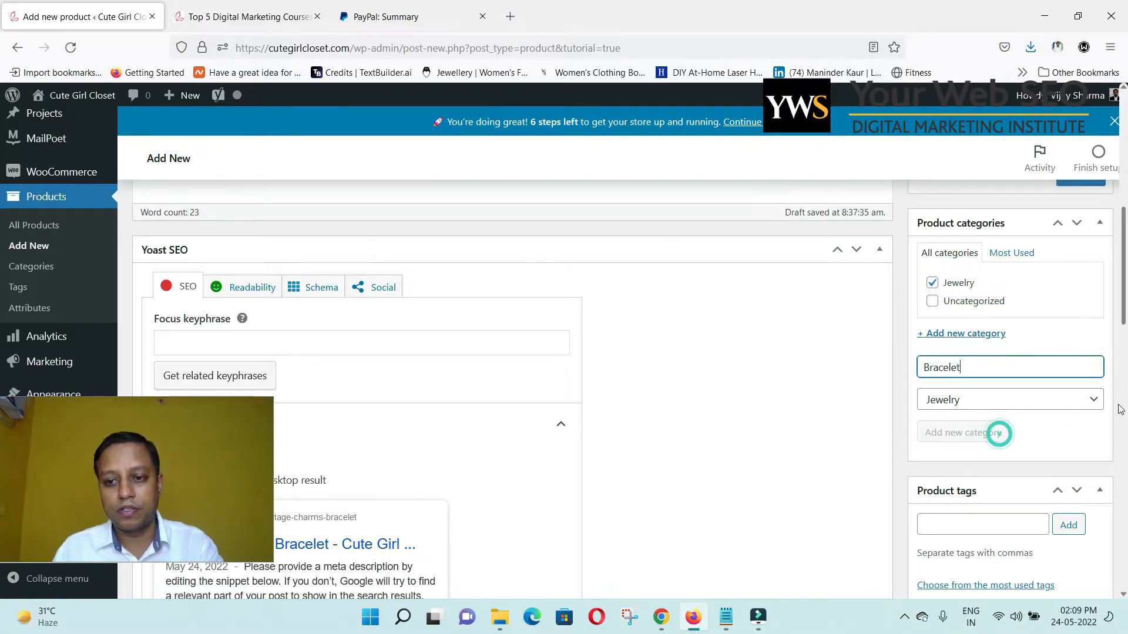
click(933, 284)
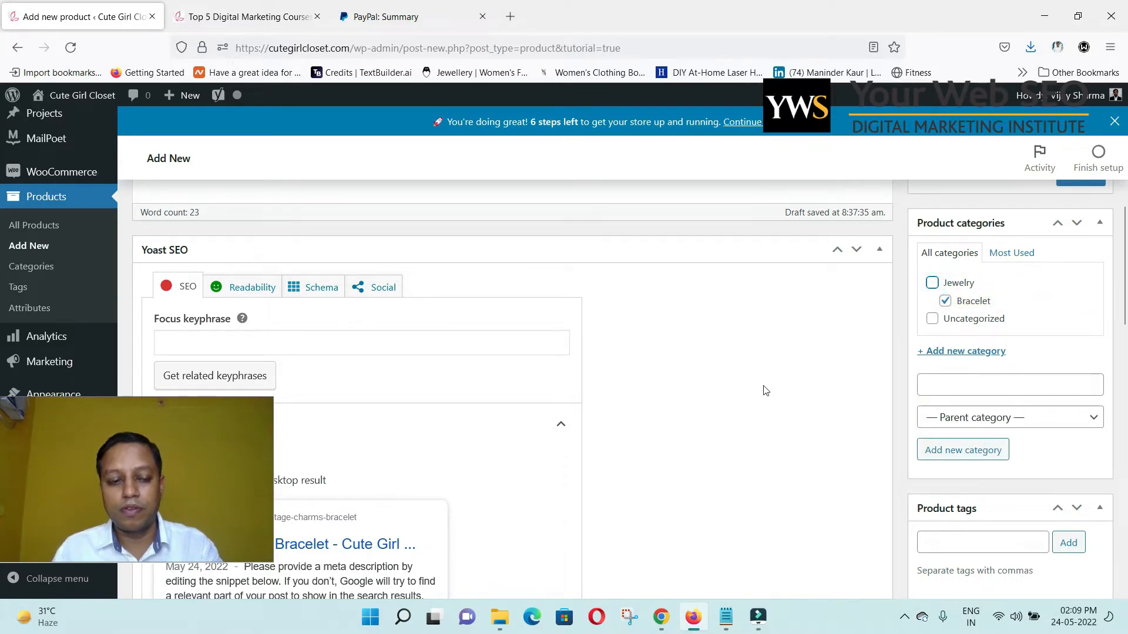
scroll(758, 359, down, 2)
Upload Bracelet 1.jpg from the sample product folder through the Product image dialog.
scroll(758, 360, down, 2)
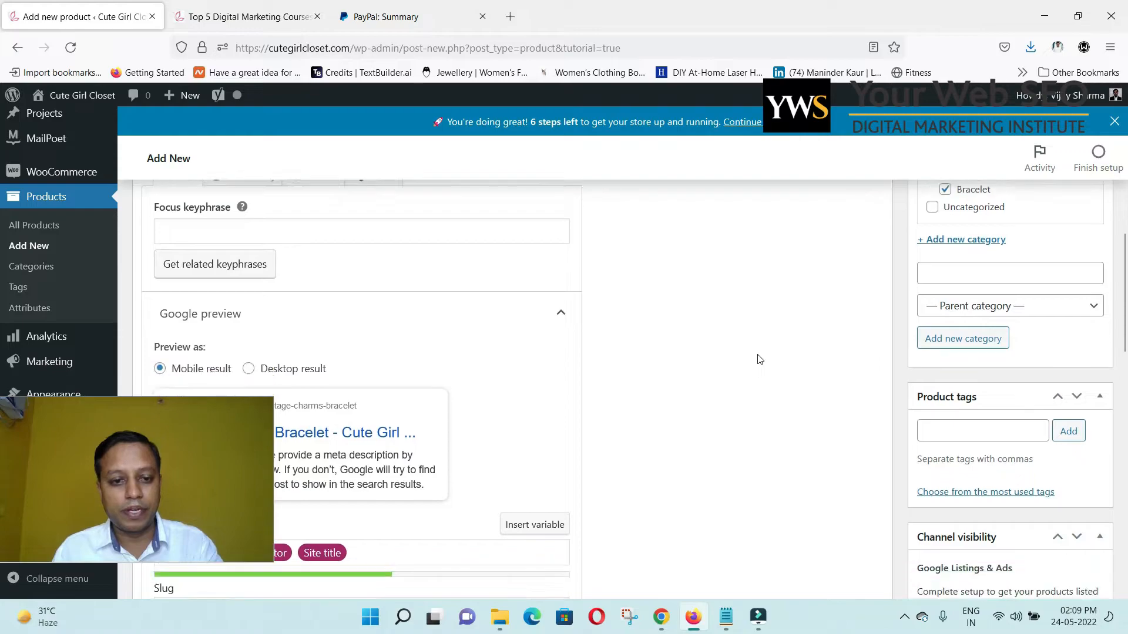
scroll(758, 359, down, 6)
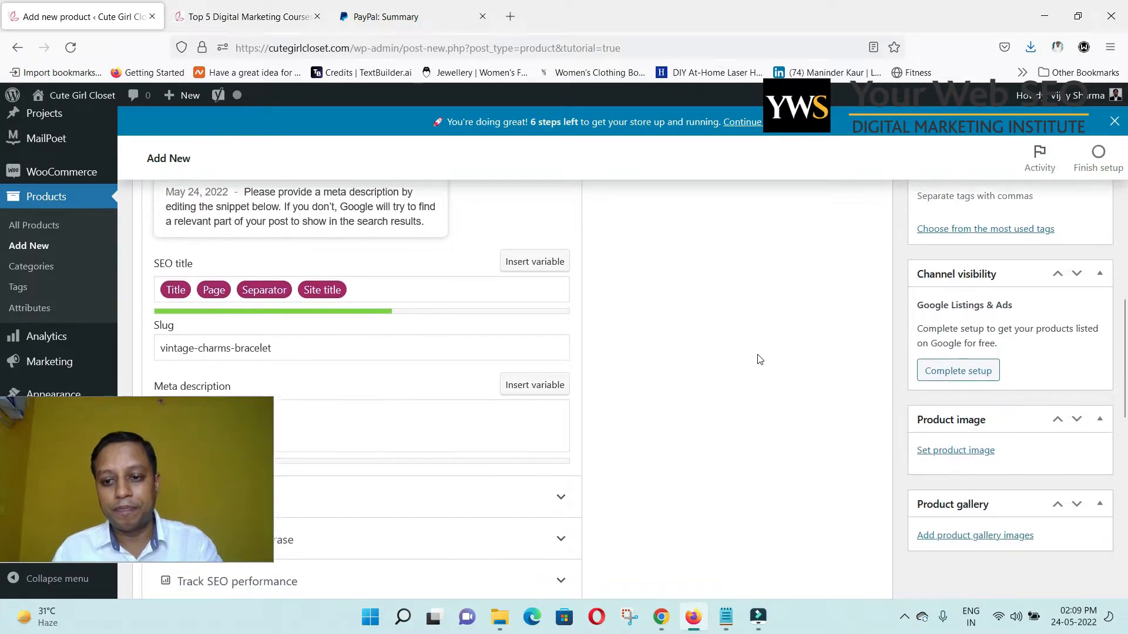
scroll(764, 361, down, 2)
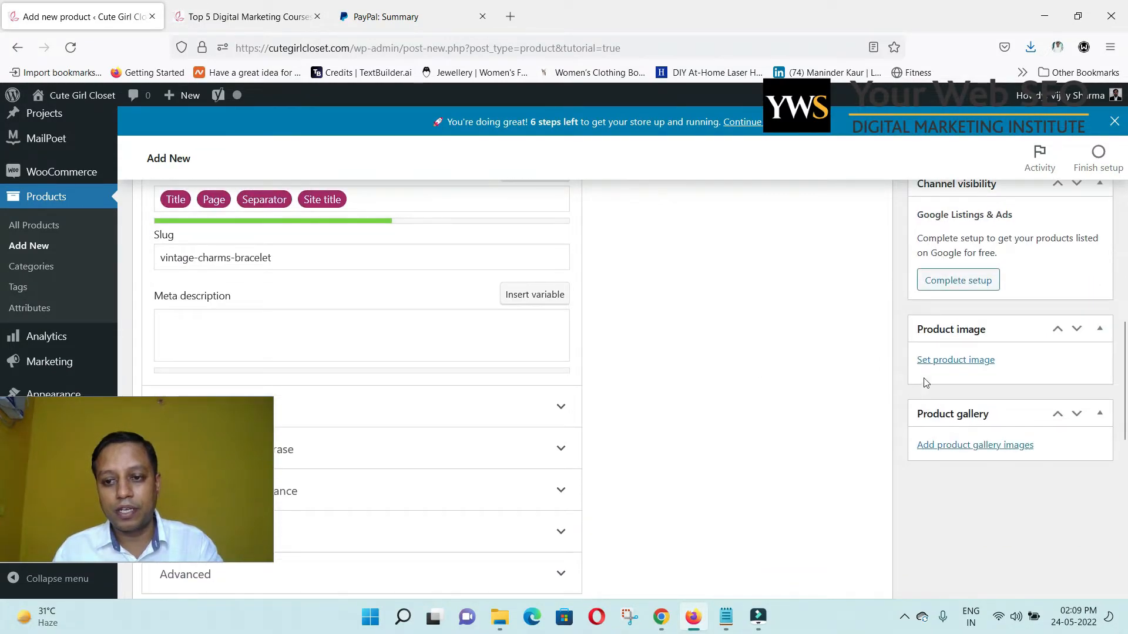
click(964, 359)
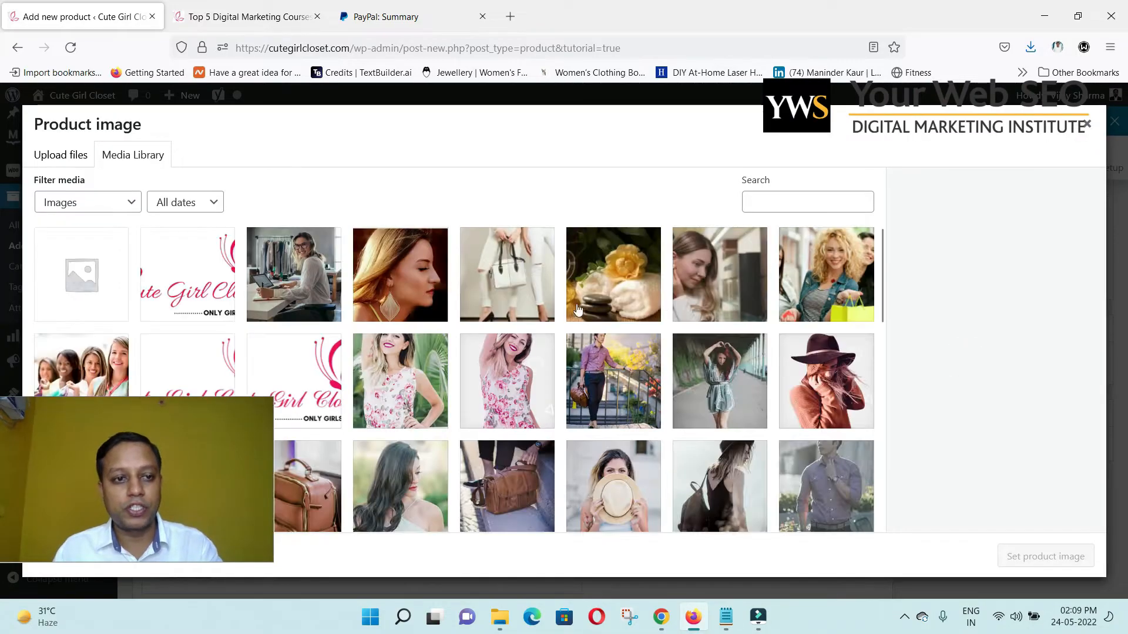
click(74, 156)
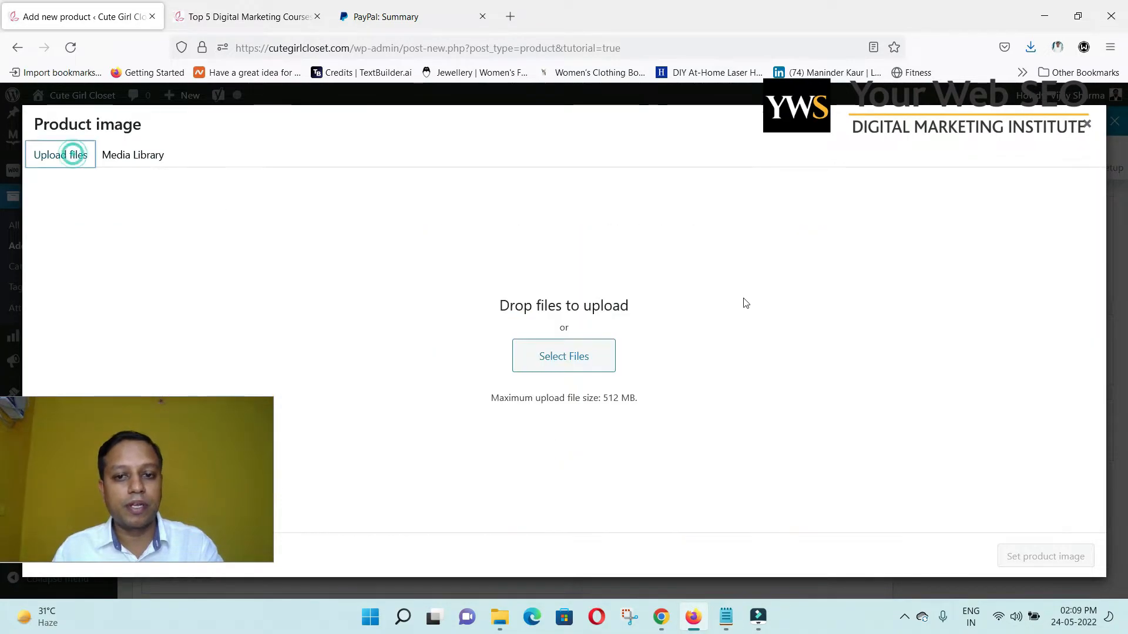
click(573, 364)
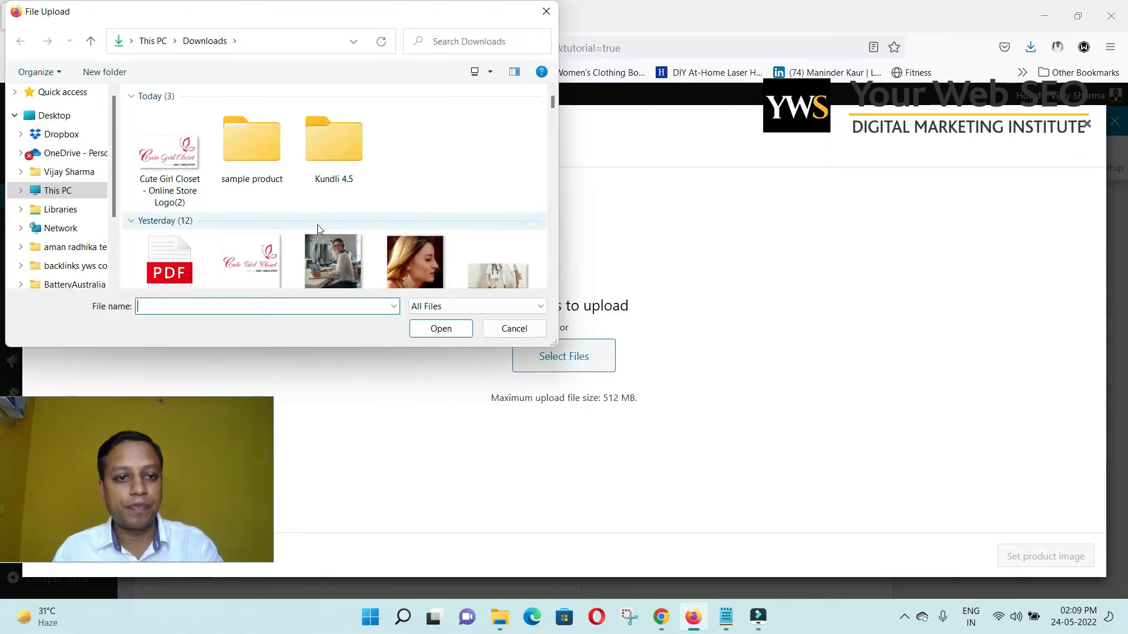
click(264, 153)
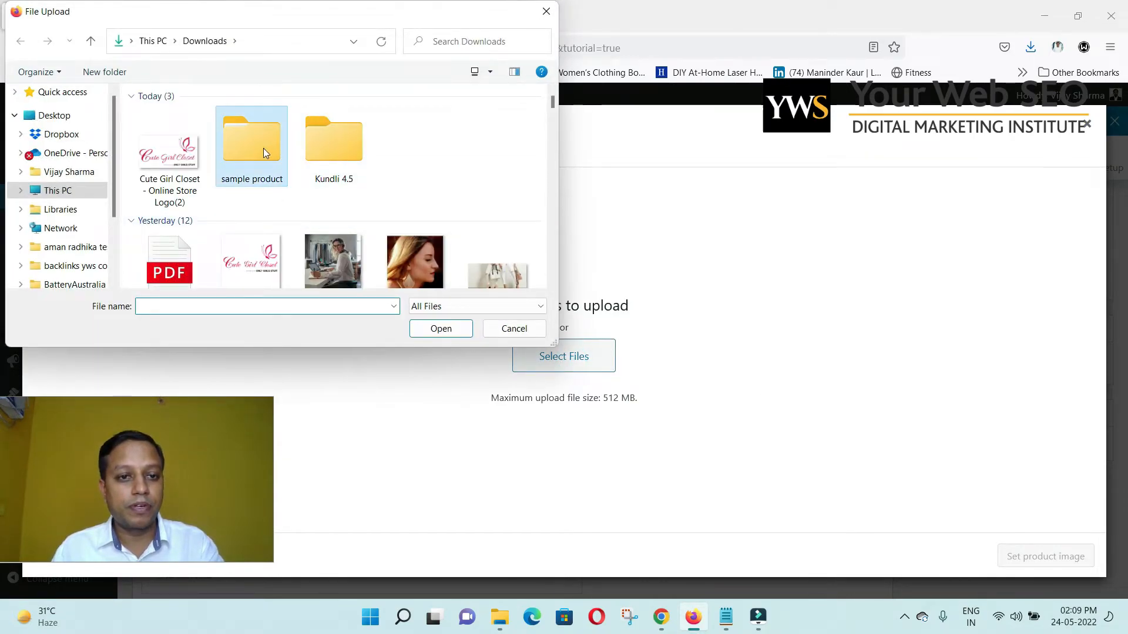
double_click(264, 153)
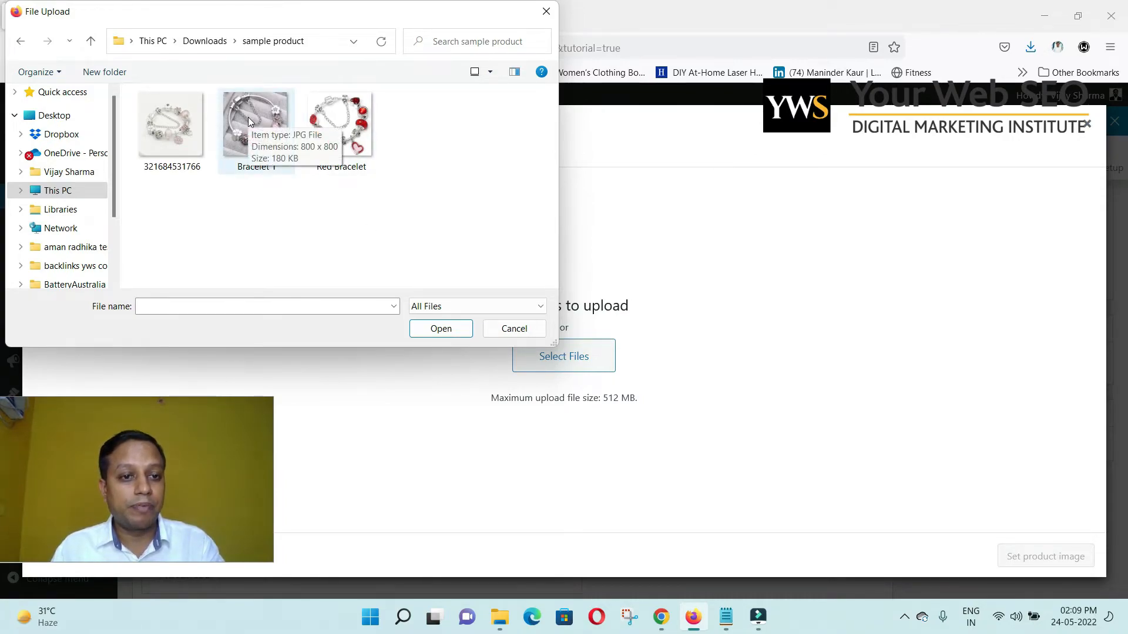
click(248, 121)
click(440, 333)
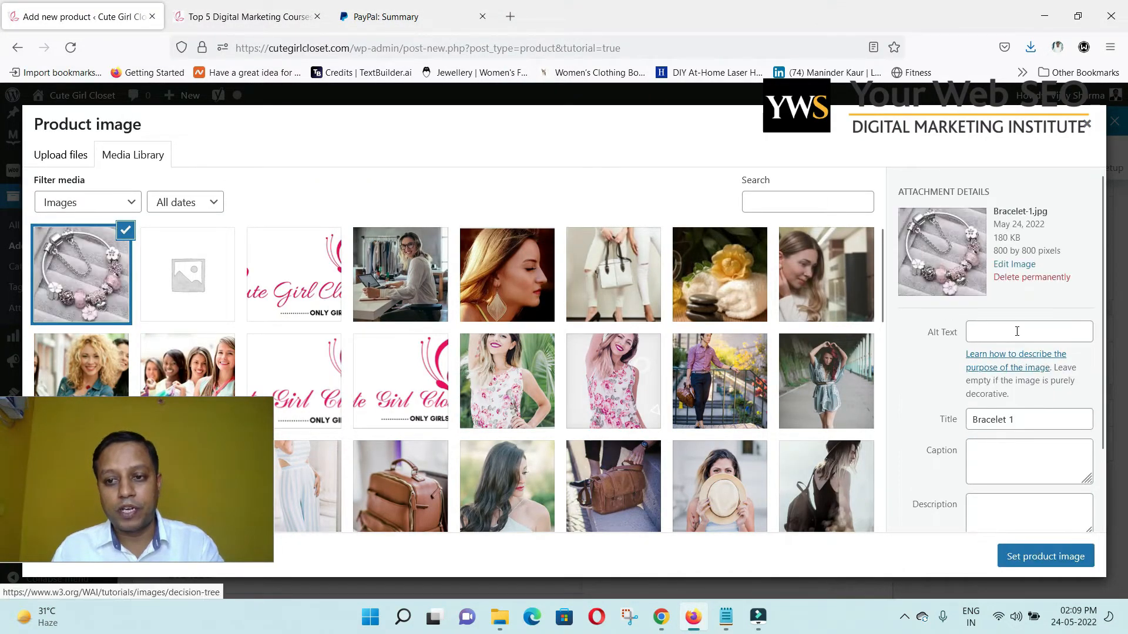
Enter 'Vintage Charm Bracelet' as the bracelet photo's alt text.
click(1012, 330)
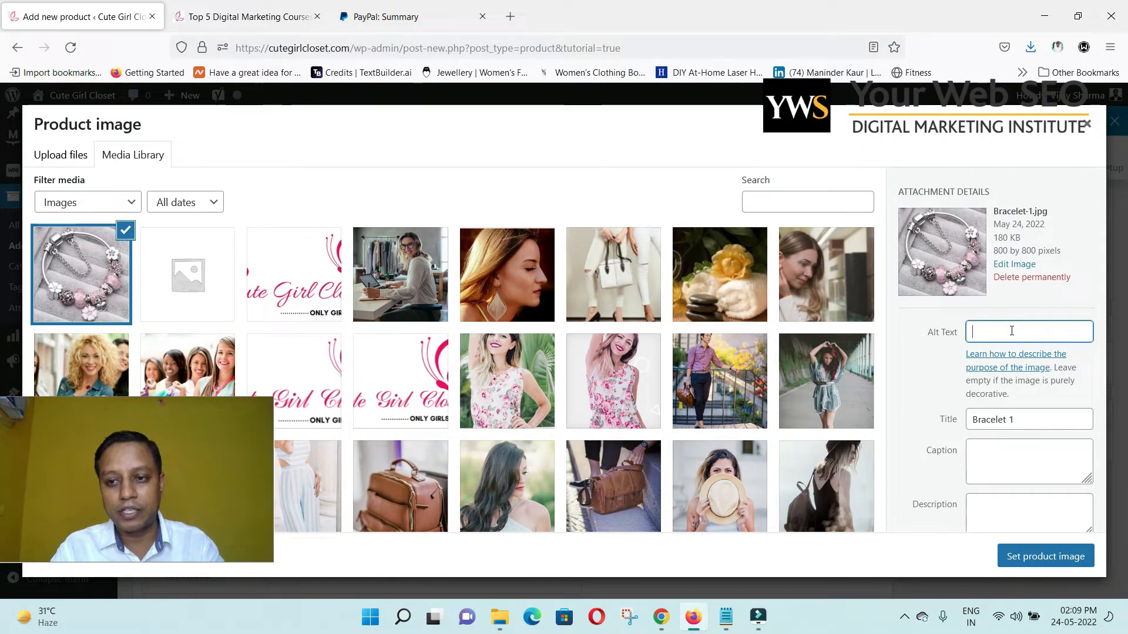
text(B)
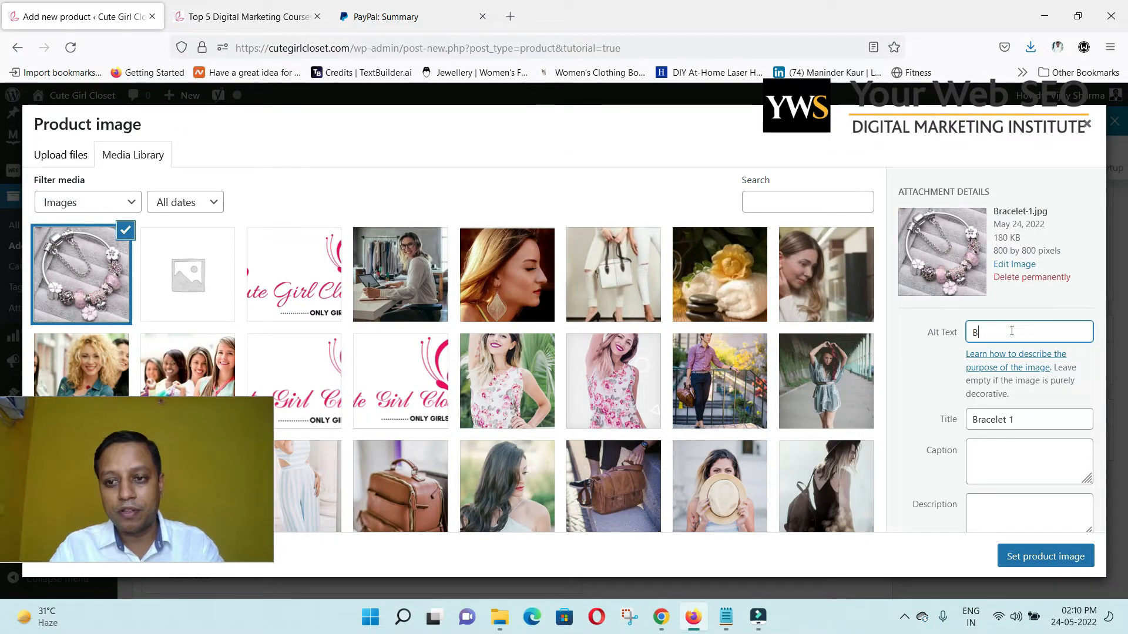
text(racelet CH)
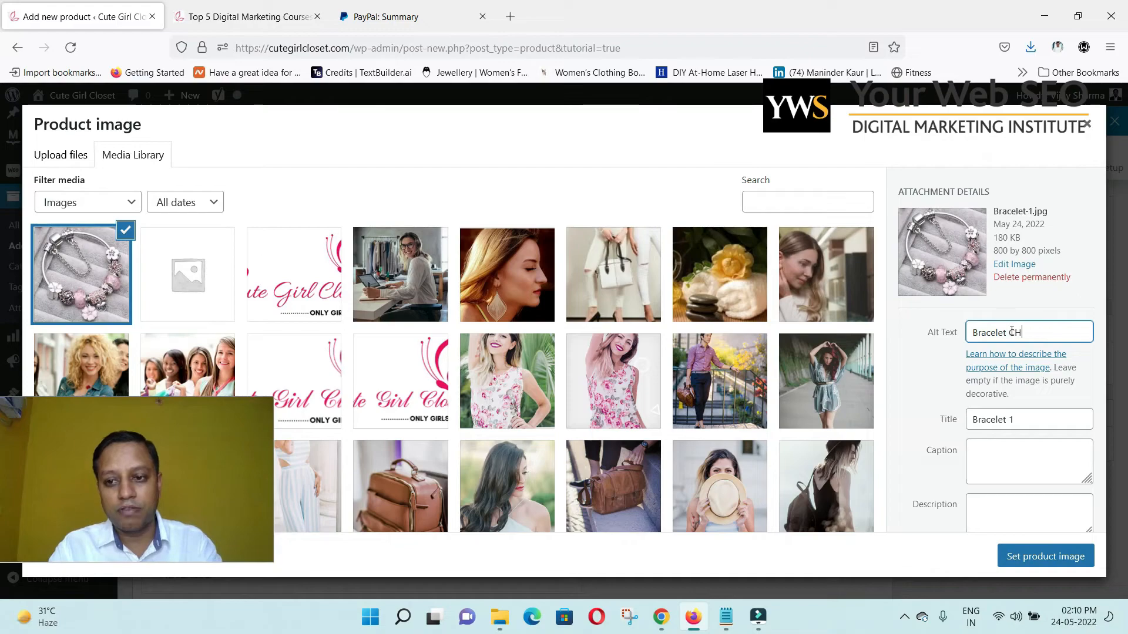
key(BackSpace)
key(BackSpace)
key(Left)
key(Left)
key(Left)
key(Left)
key(Left)
key(Left)
key(Left)
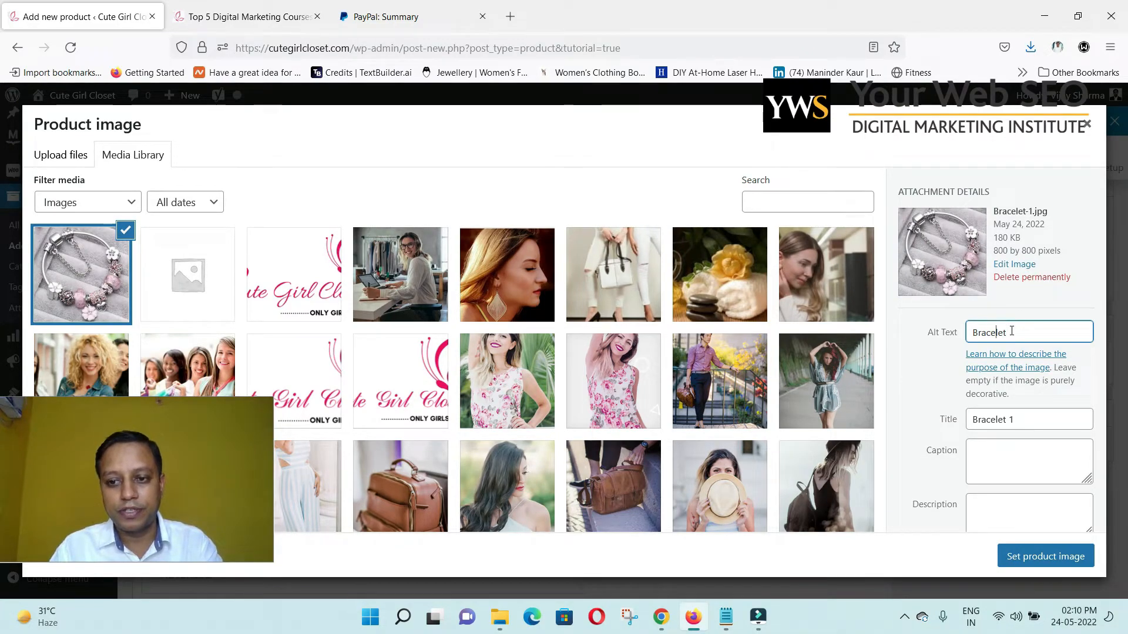
text(V)
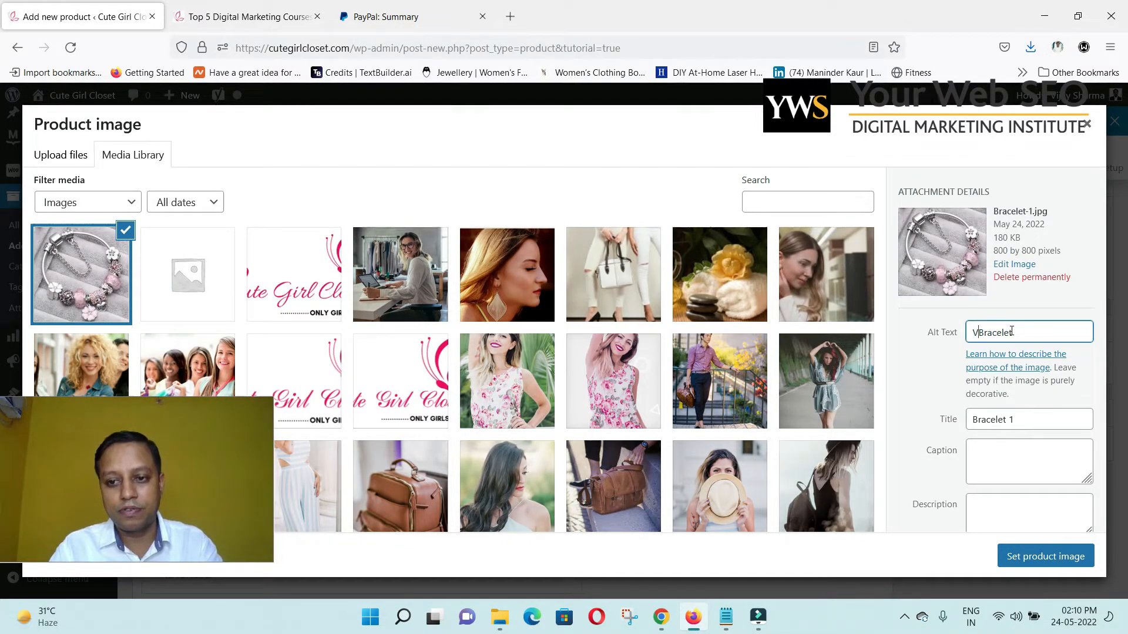
text(intage )
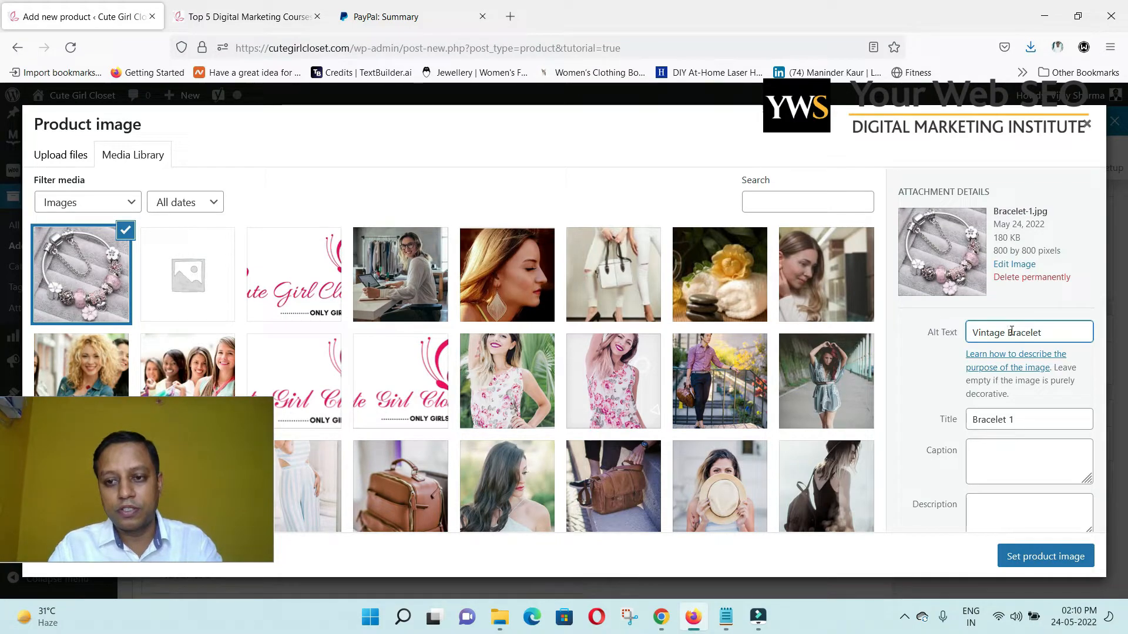
text(Charm)
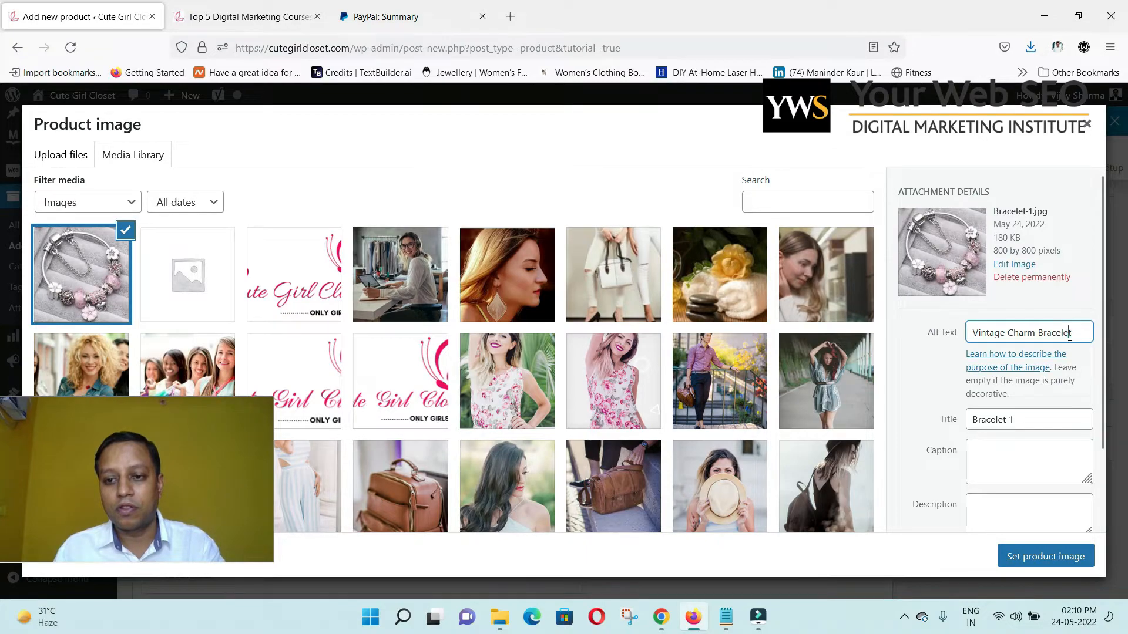
Retitle the photo 'Vintage Charm Bracelet' and set it as the product image.
triple_click(1055, 333)
key(ctrl+c)
triple_click(1042, 421)
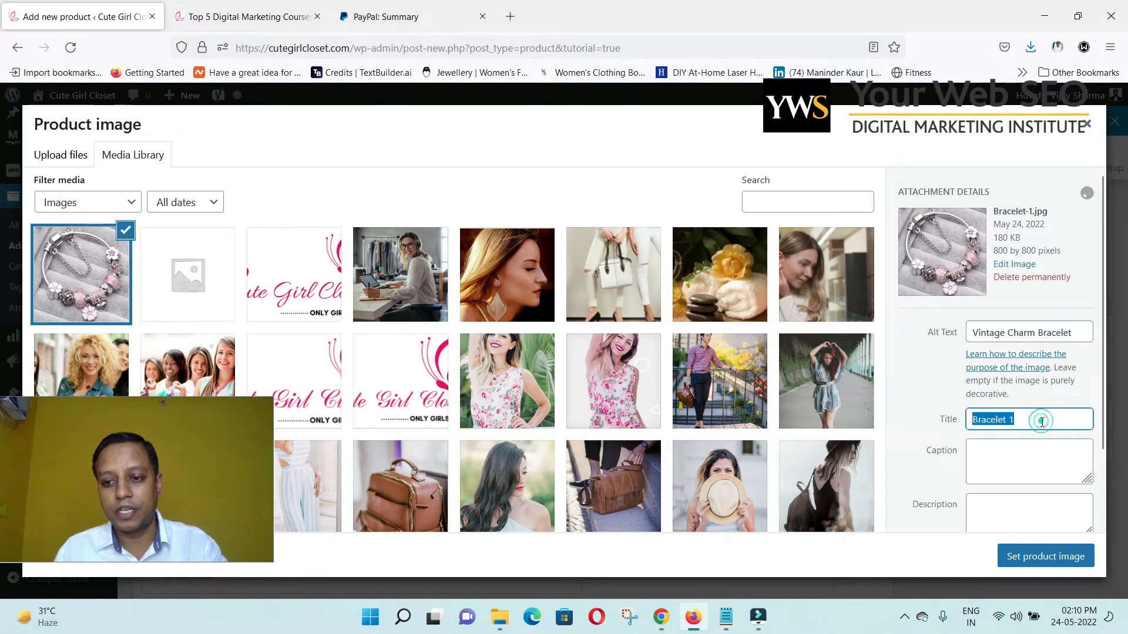
key(ctrl+v)
click(1051, 558)
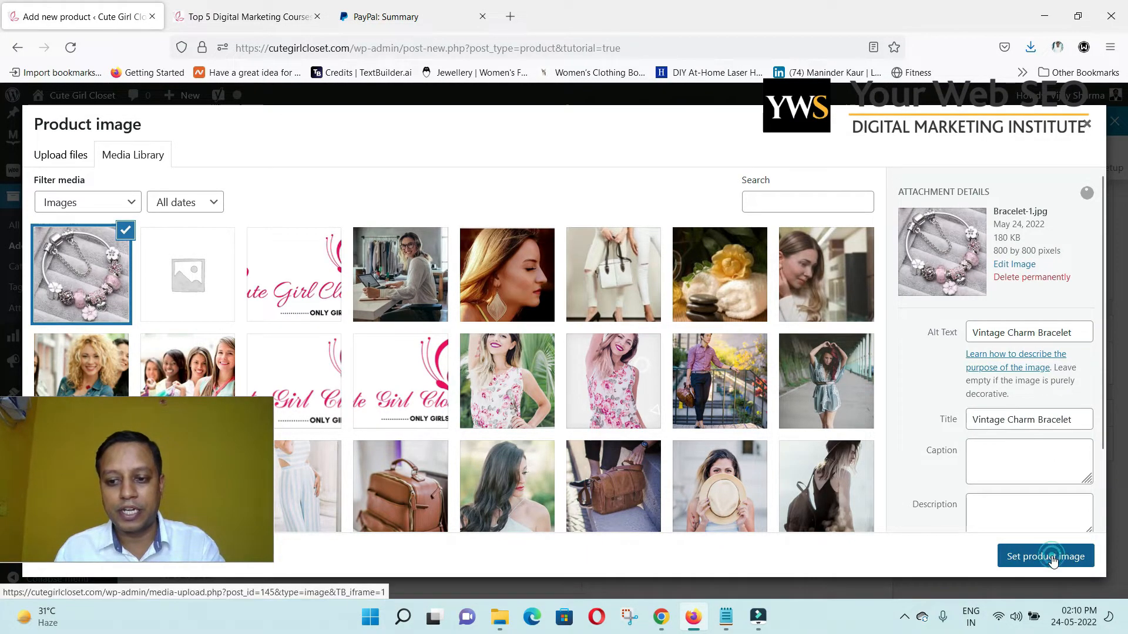
Price the bracelet at 17.99 regular and 13.99 sale, then show its Inventory settings.
scroll(781, 347, down, 3)
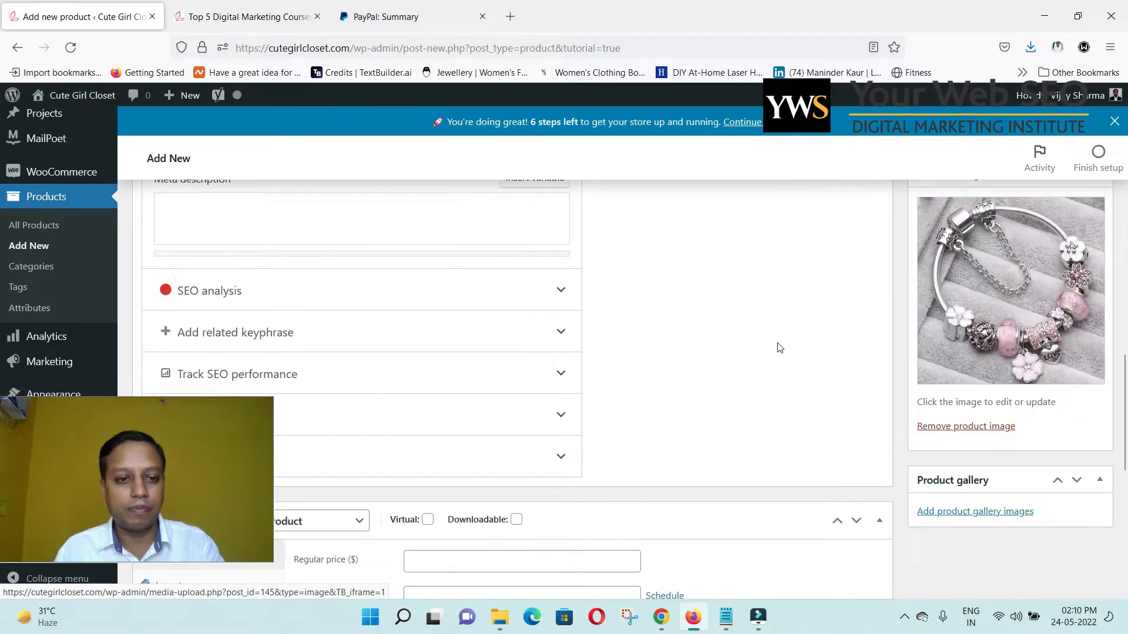
scroll(780, 348, up, 5)
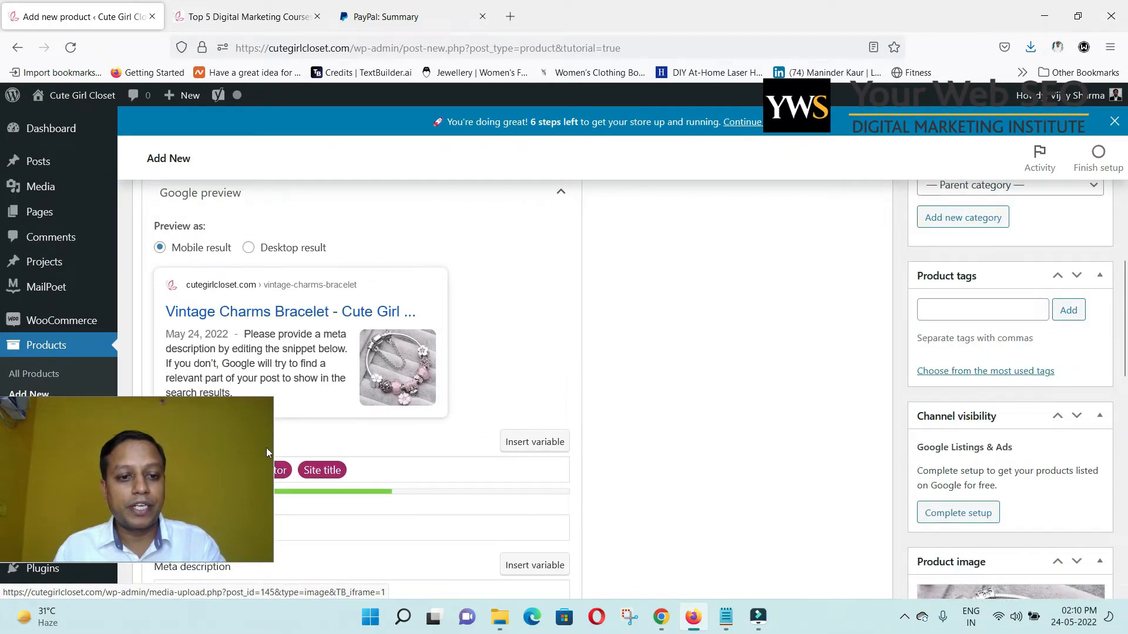
drag(214, 440, 1038, 355)
scroll(1004, 540, down, 6)
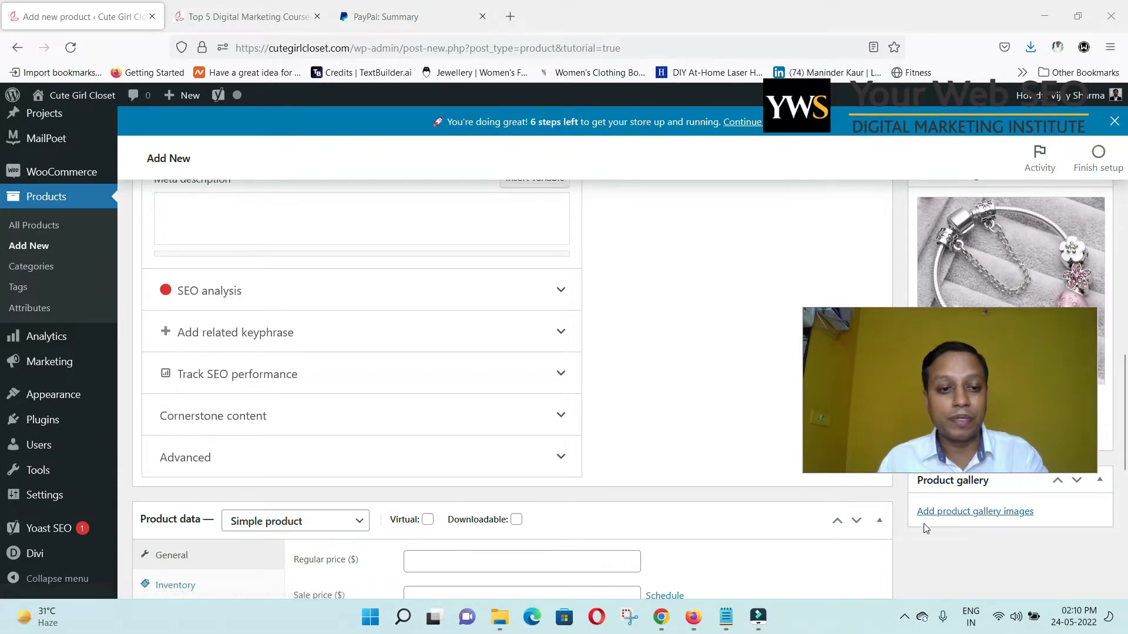
scroll(702, 477, down, 4)
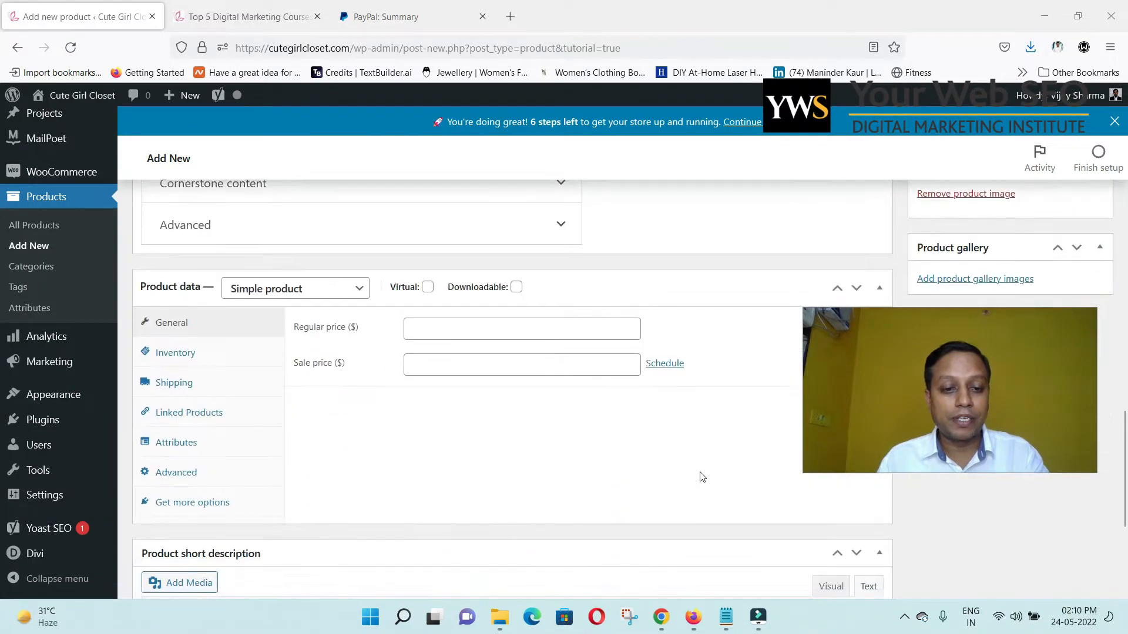
click(429, 333)
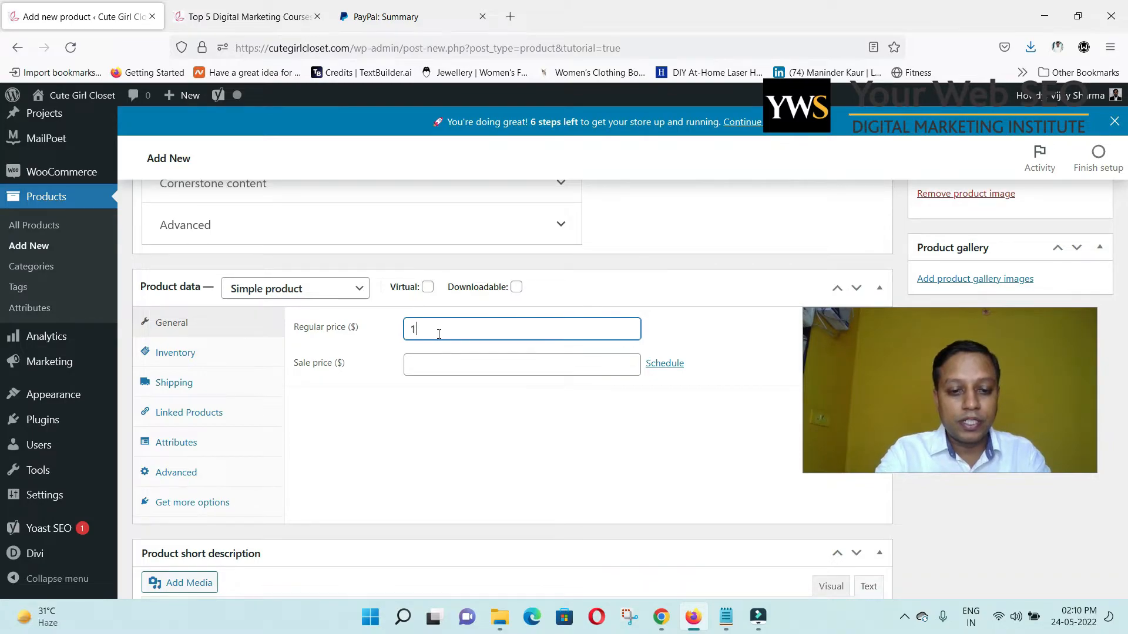
key(Tab)
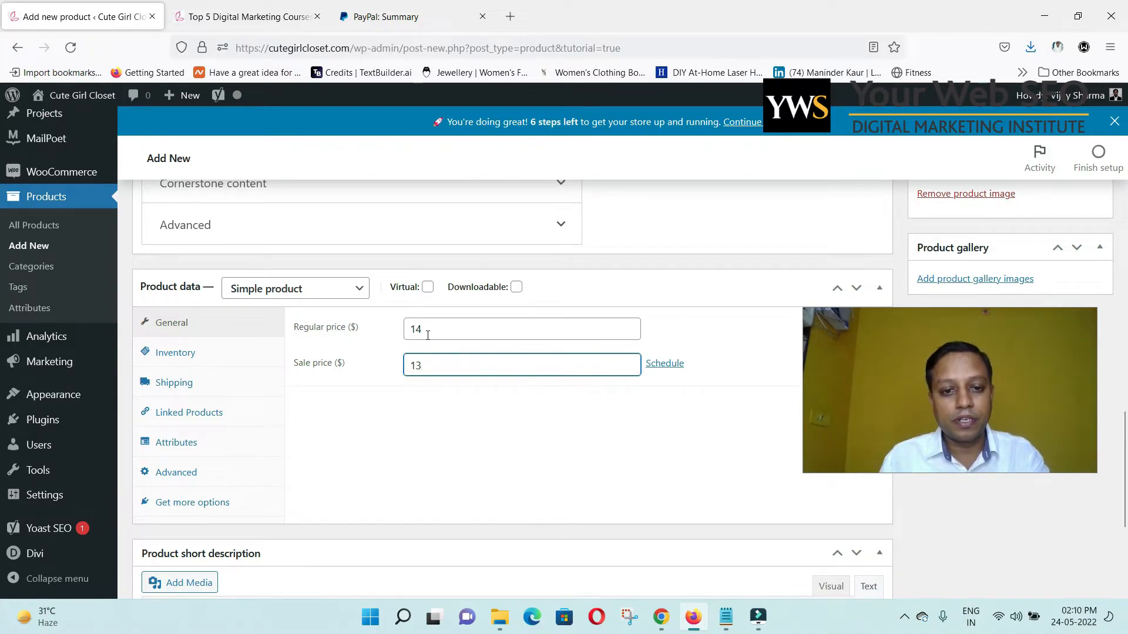
drag(426, 332, 610, 330)
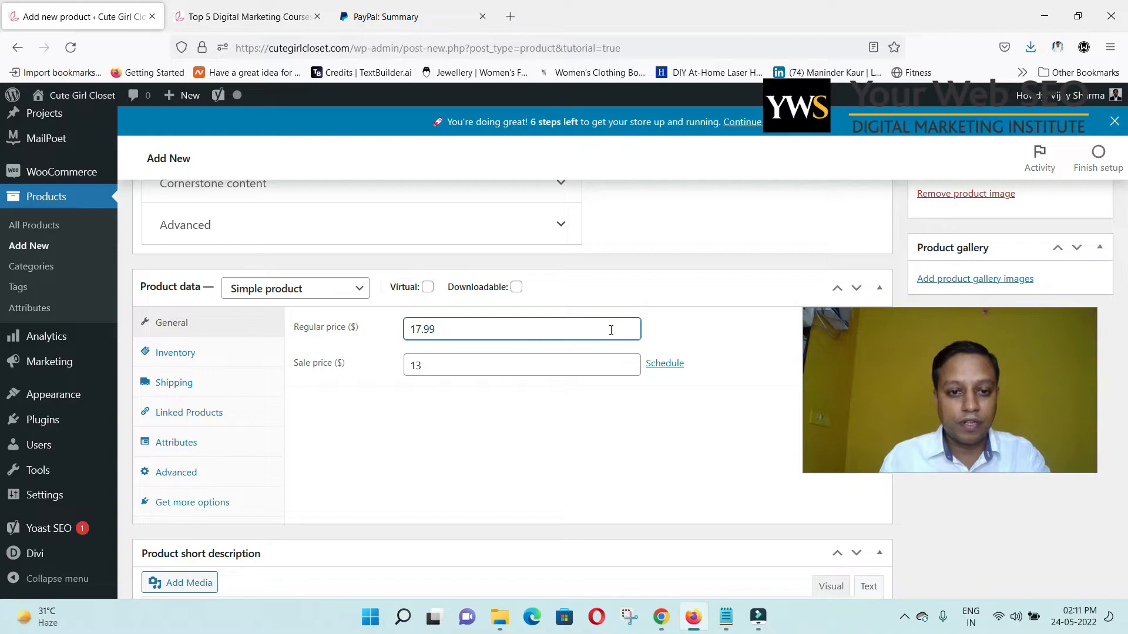
click(470, 368)
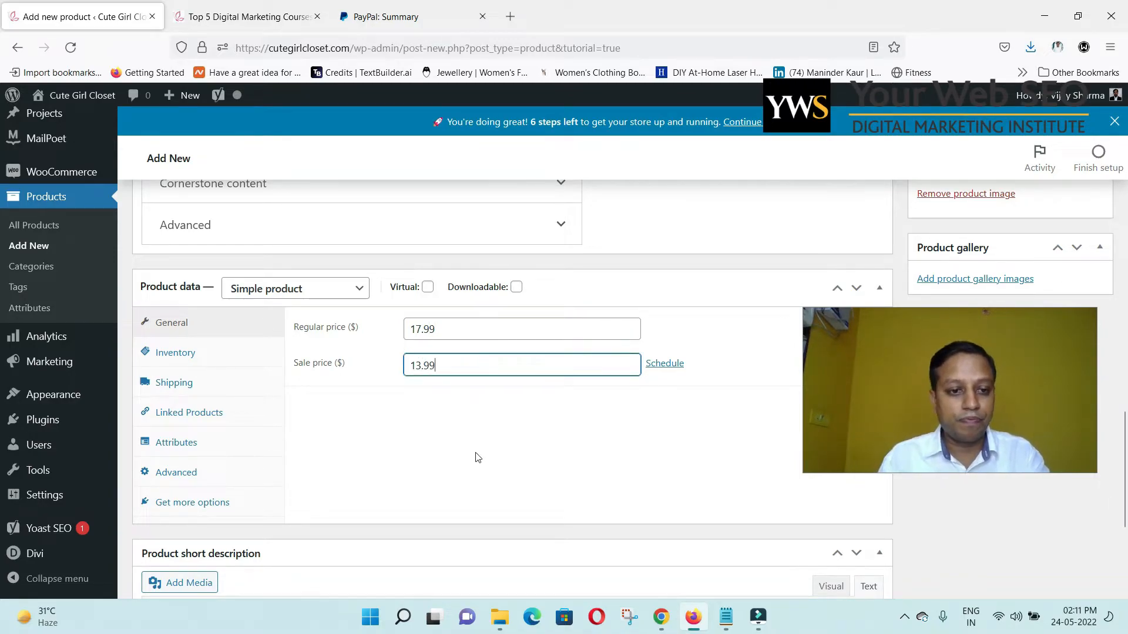
click(487, 436)
click(181, 356)
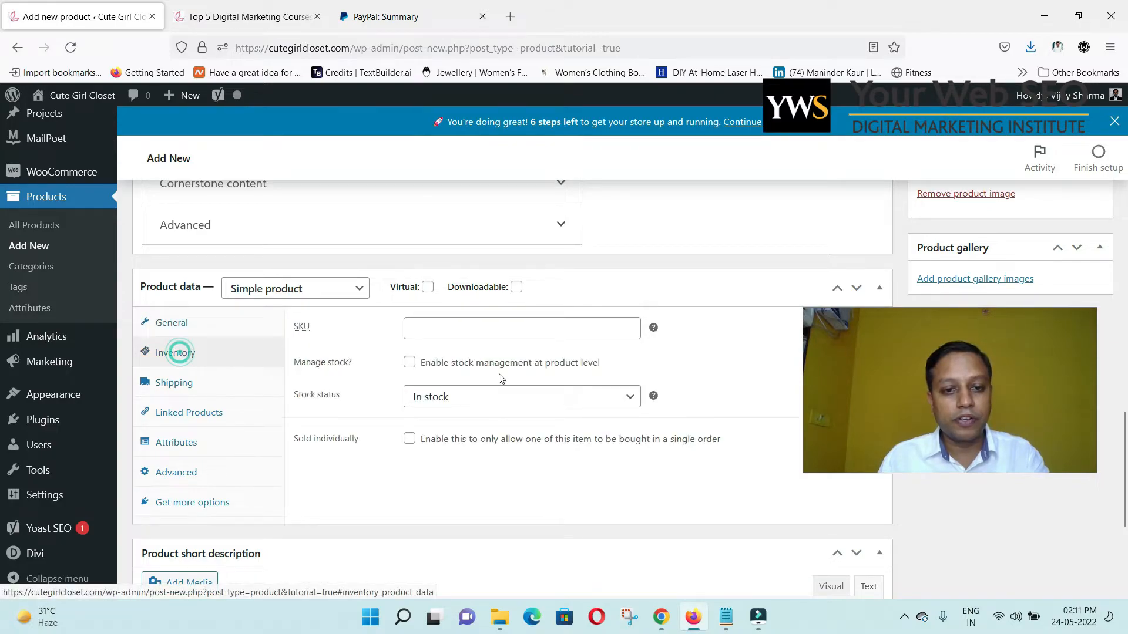
click(512, 337)
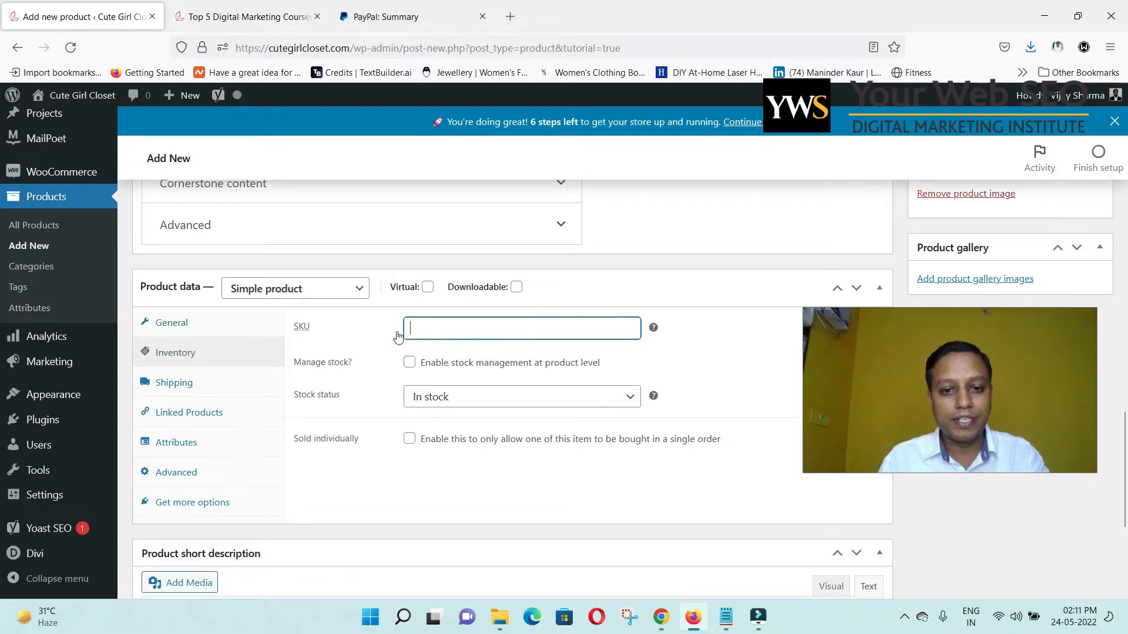
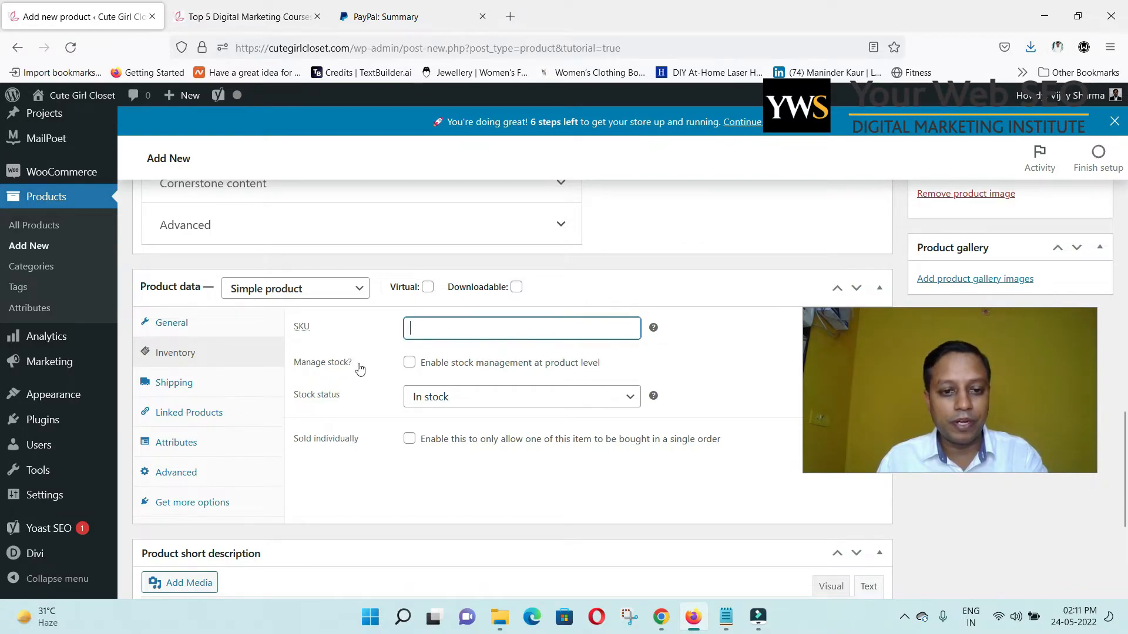
Enable stock management with stock quantity 0 and backorders set to 'Do not allow'.
click(410, 363)
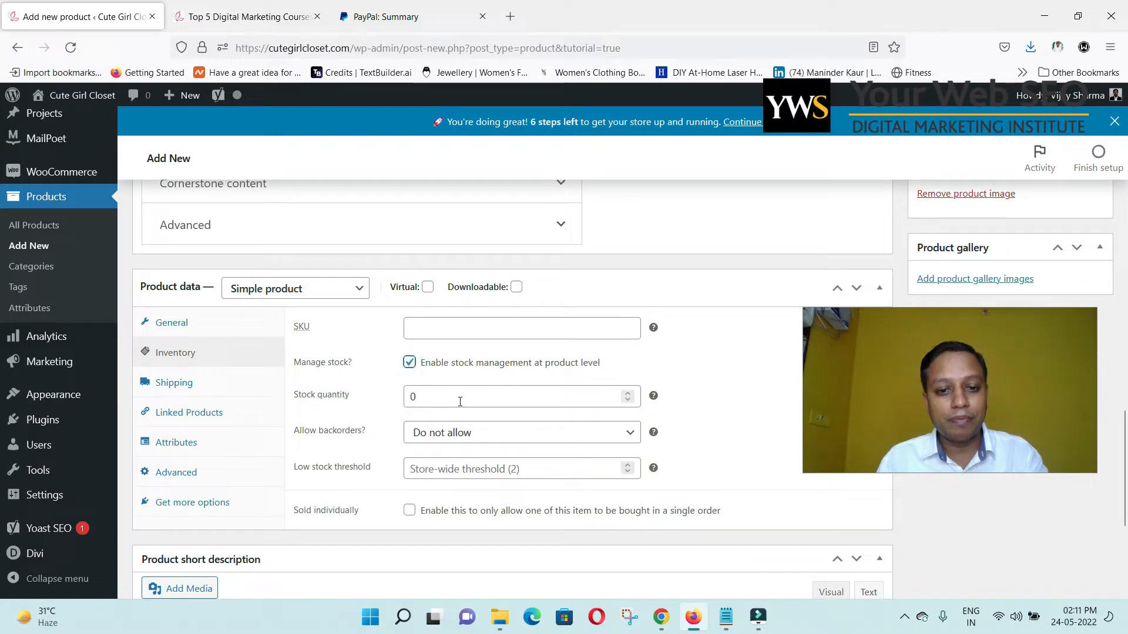
double_click(460, 399)
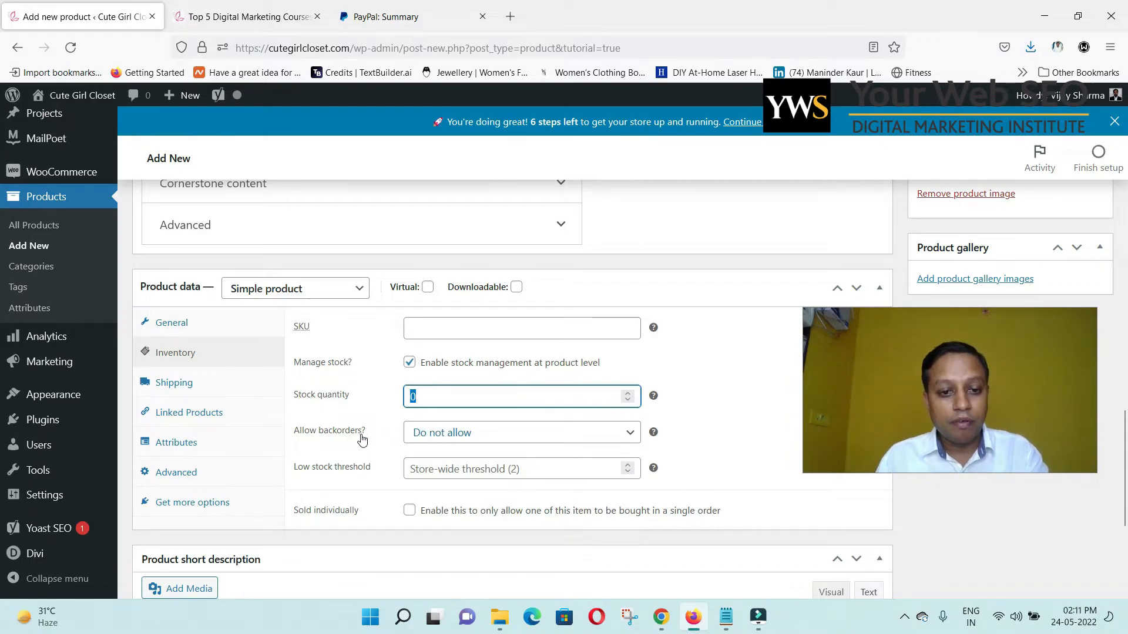
click(451, 434)
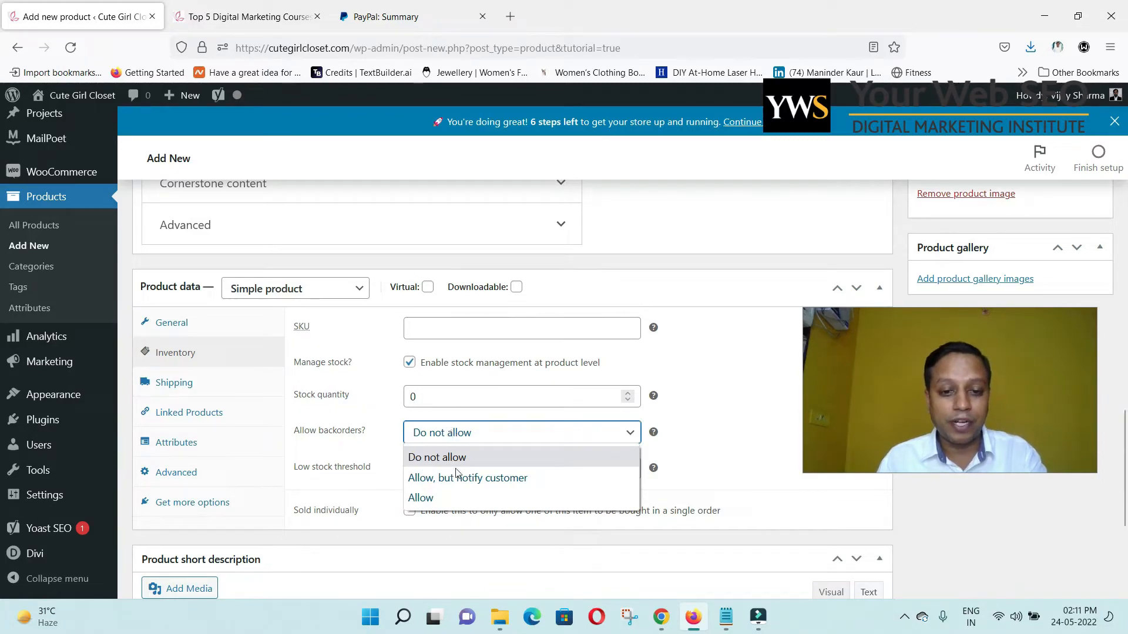
click(709, 417)
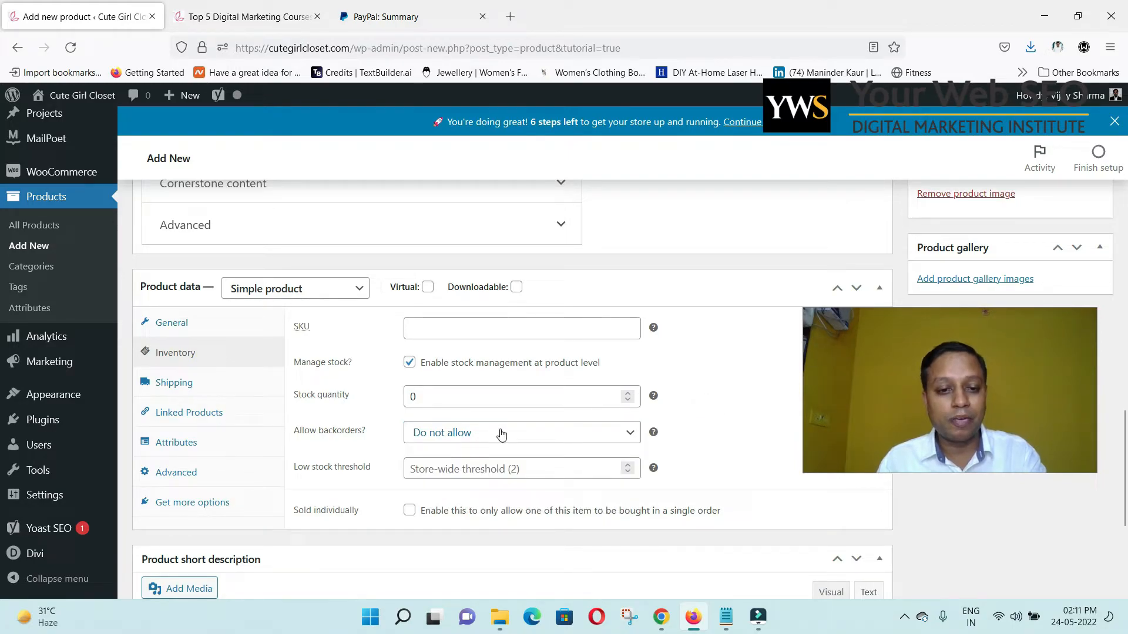
click(444, 470)
scroll(652, 447, down, 2)
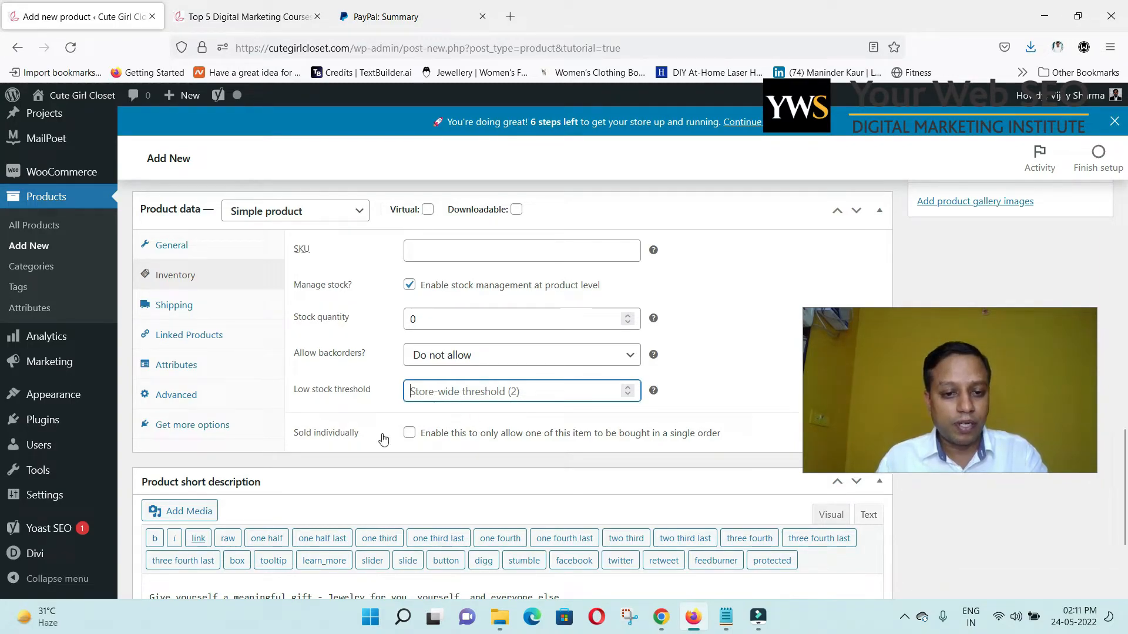
click(184, 305)
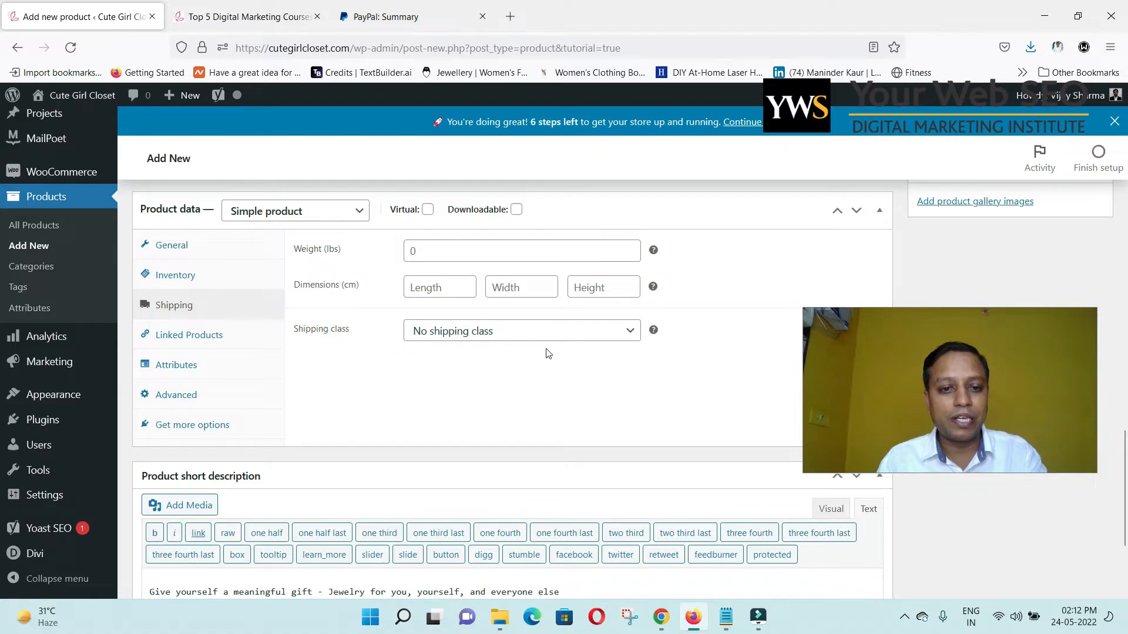
Look over the empty Linked Products upsell search, then move to the Attributes settings.
click(199, 344)
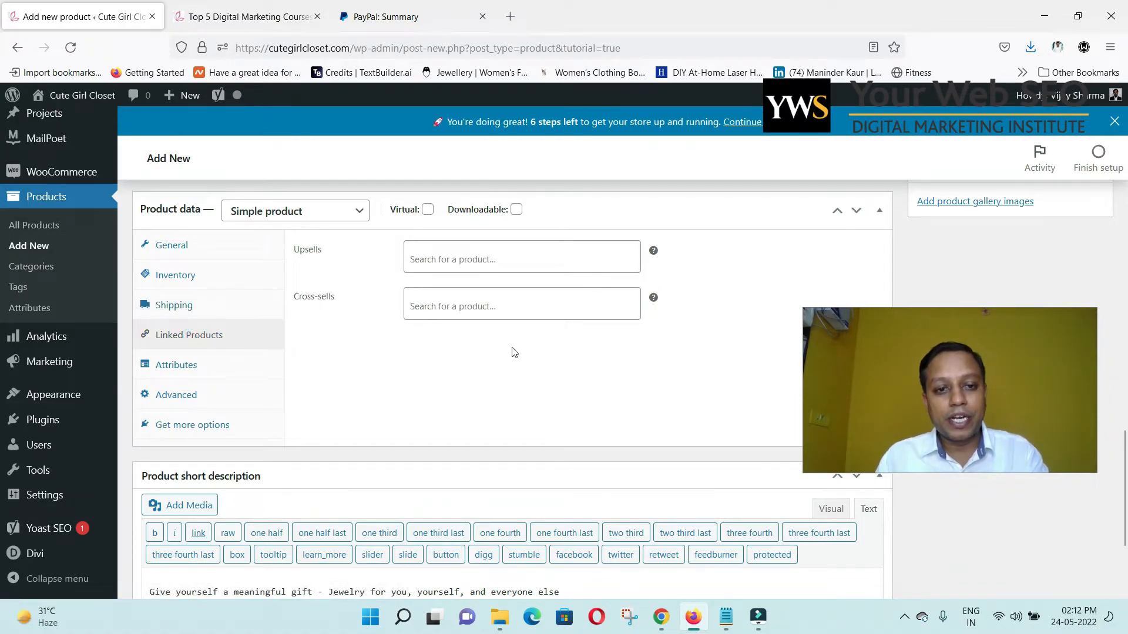
scroll(514, 356, up, 1)
scroll(582, 341, up, 2)
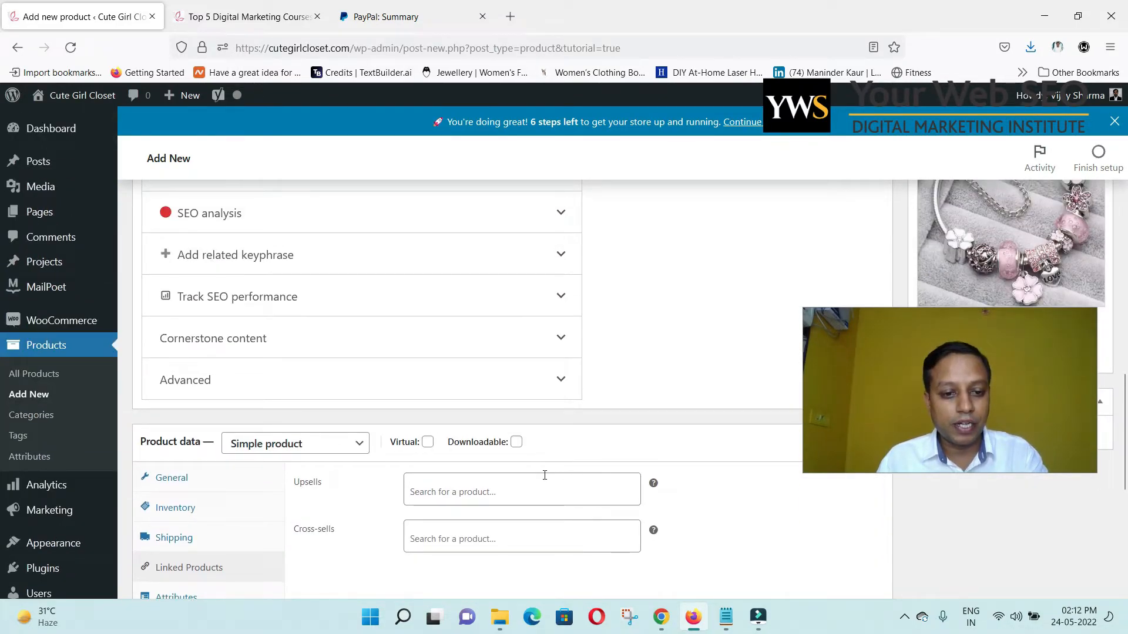
click(491, 495)
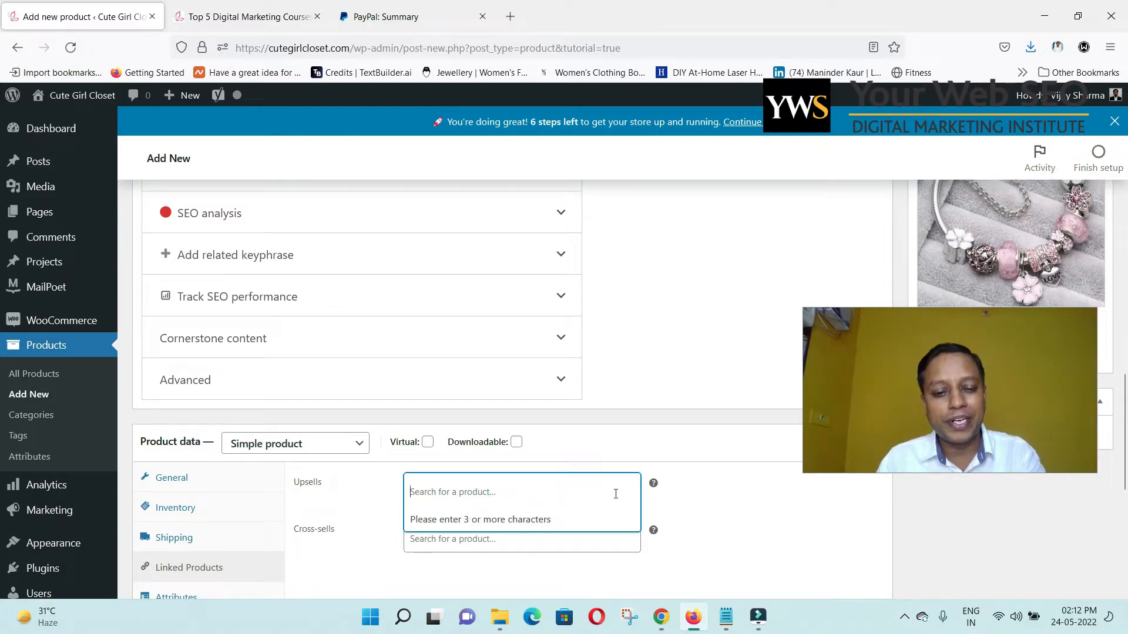
click(710, 496)
scroll(707, 498, down, 1)
scroll(704, 487, down, 2)
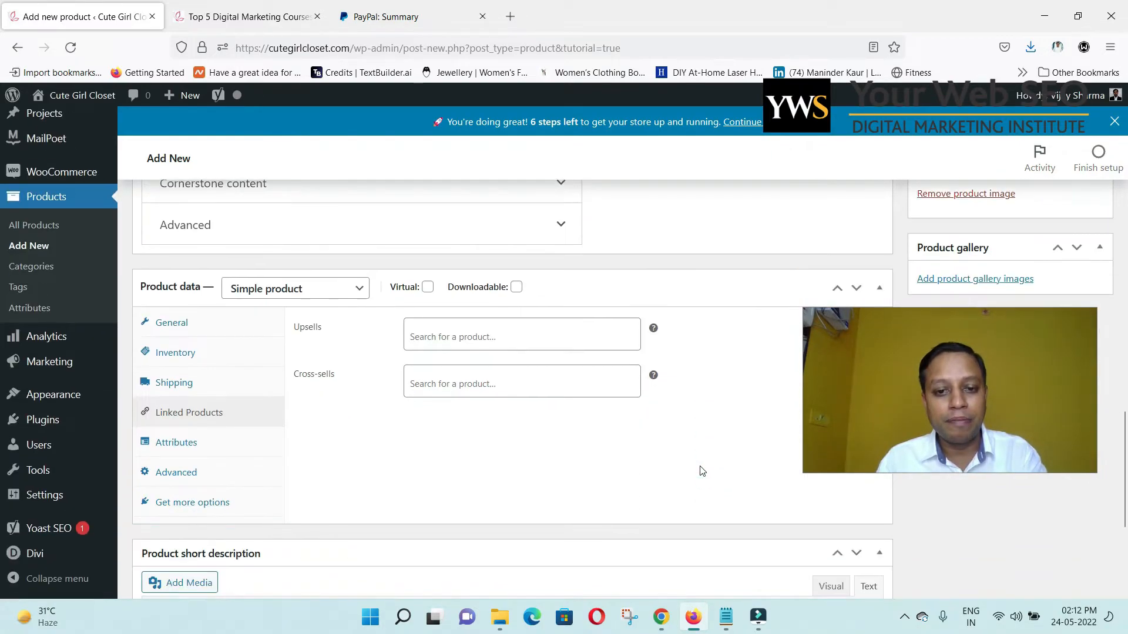
click(184, 443)
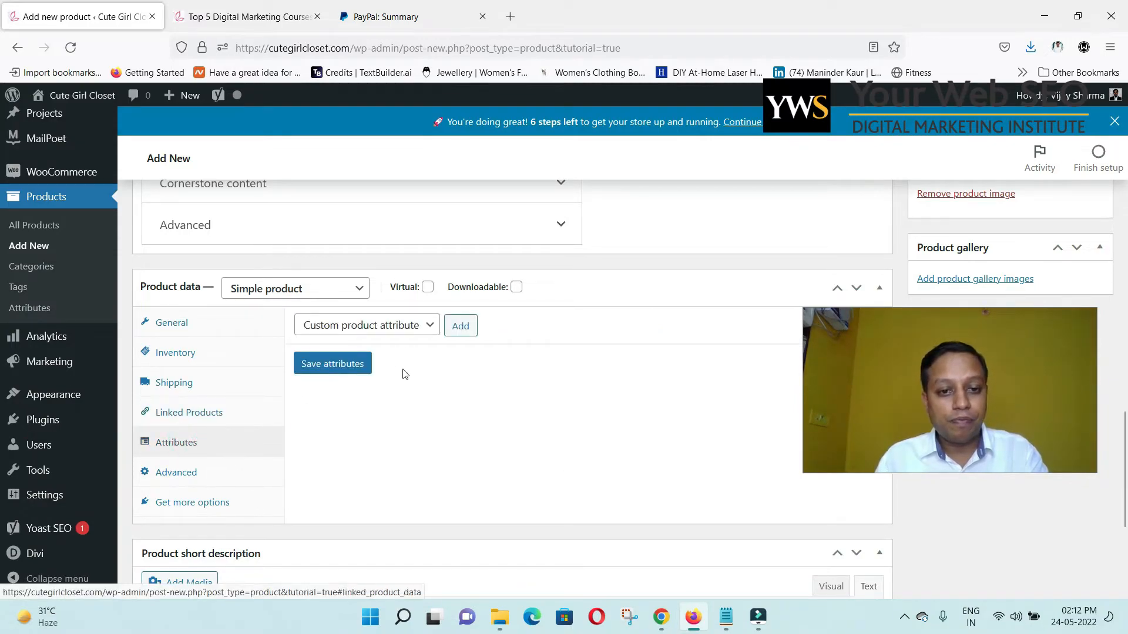
Add a custom attribute named 'Color' with values Red | White and save the attributes.
click(407, 325)
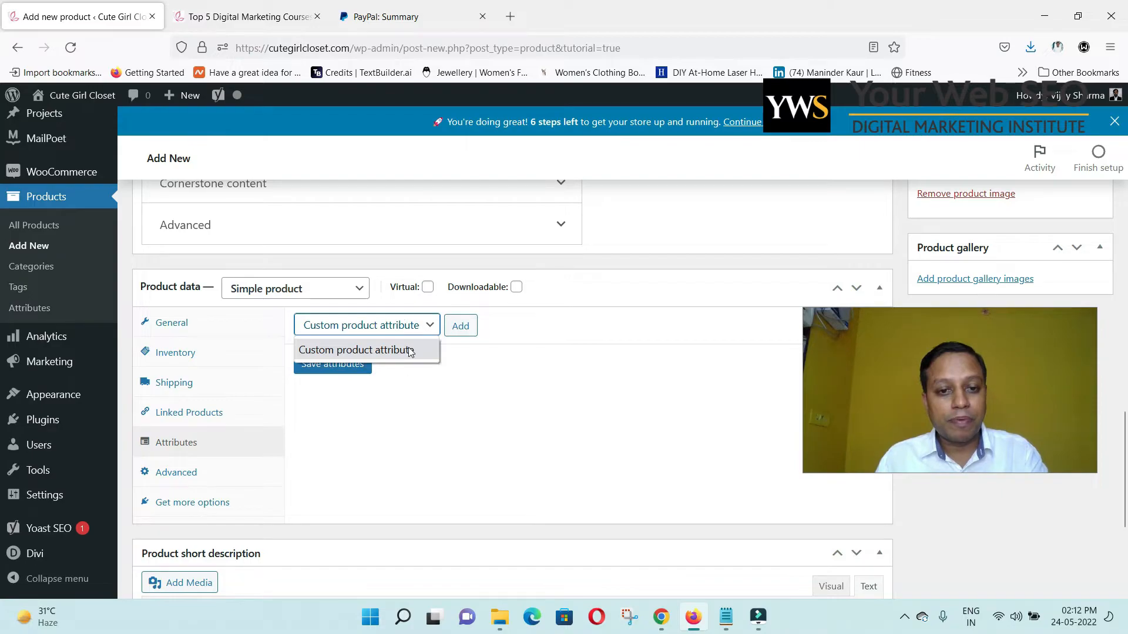
click(410, 351)
click(461, 329)
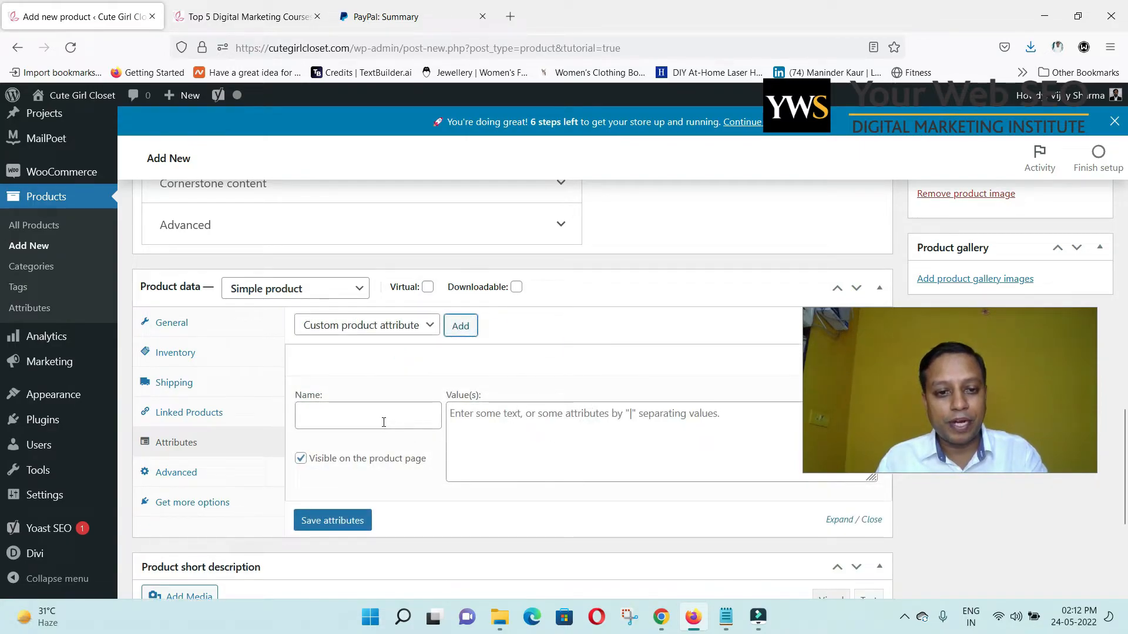
click(384, 422)
text(C)
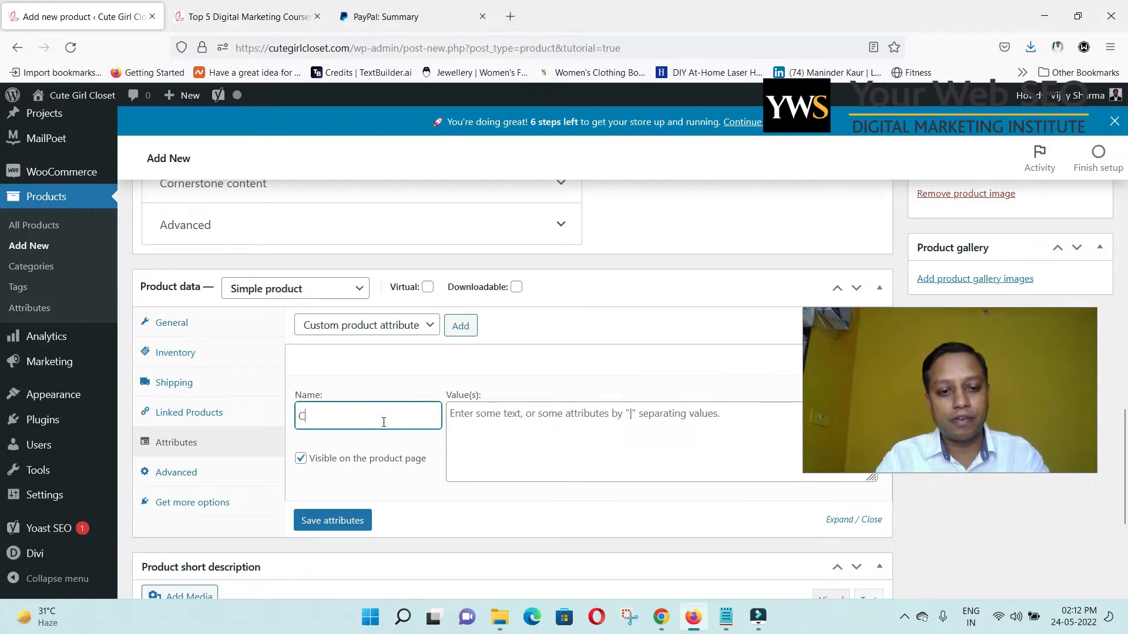
text(olor)
key(Tab)
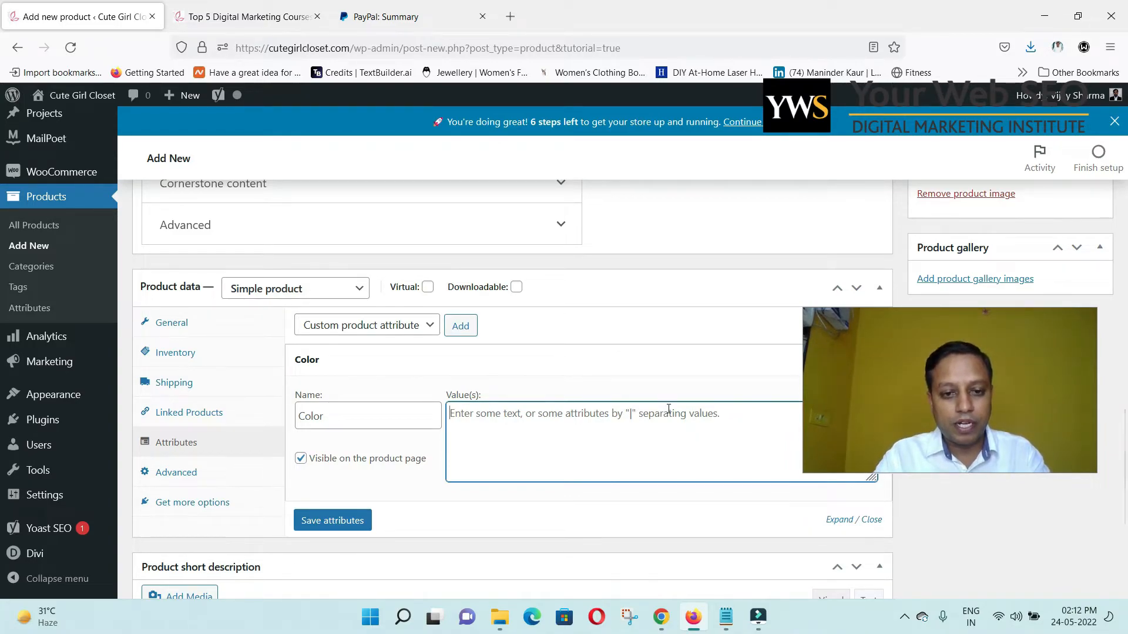
text(Red |)
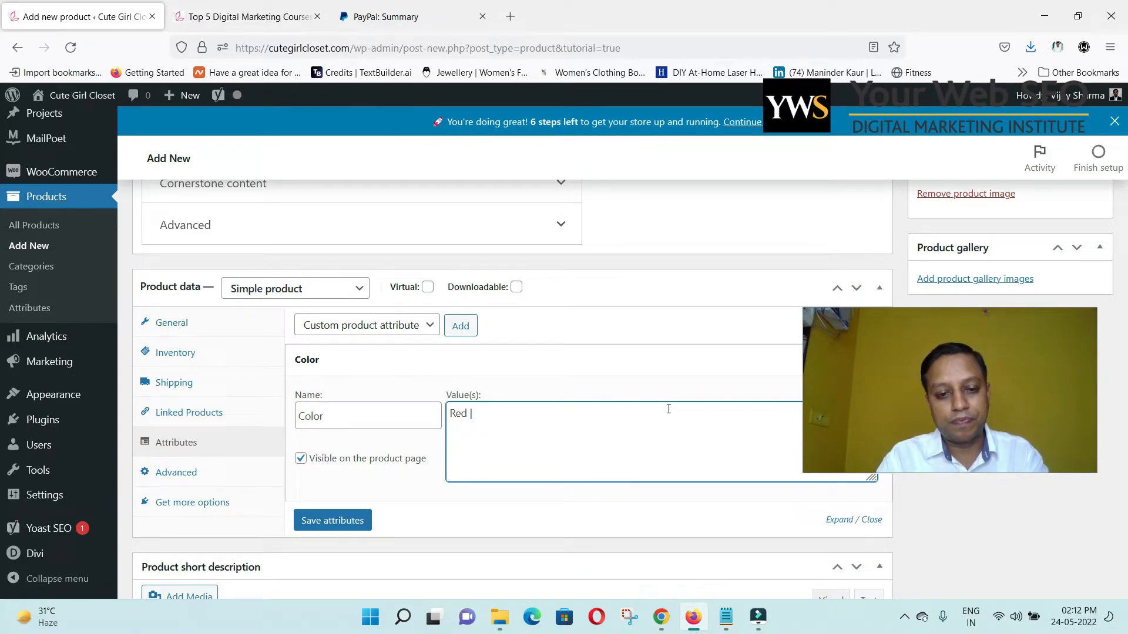
text(White)
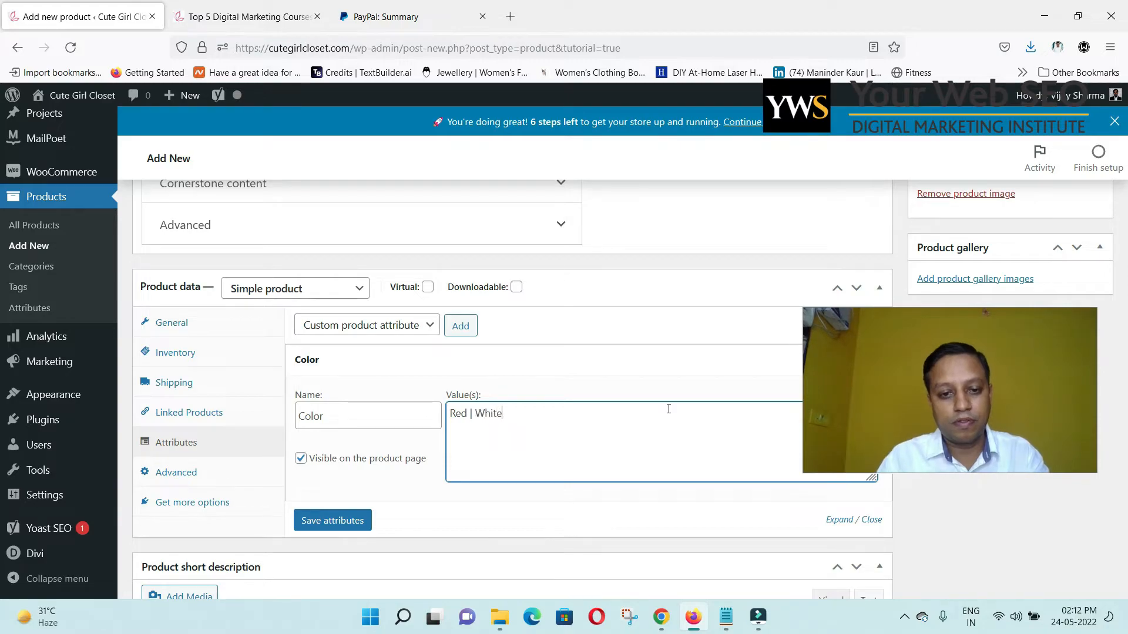
click(359, 521)
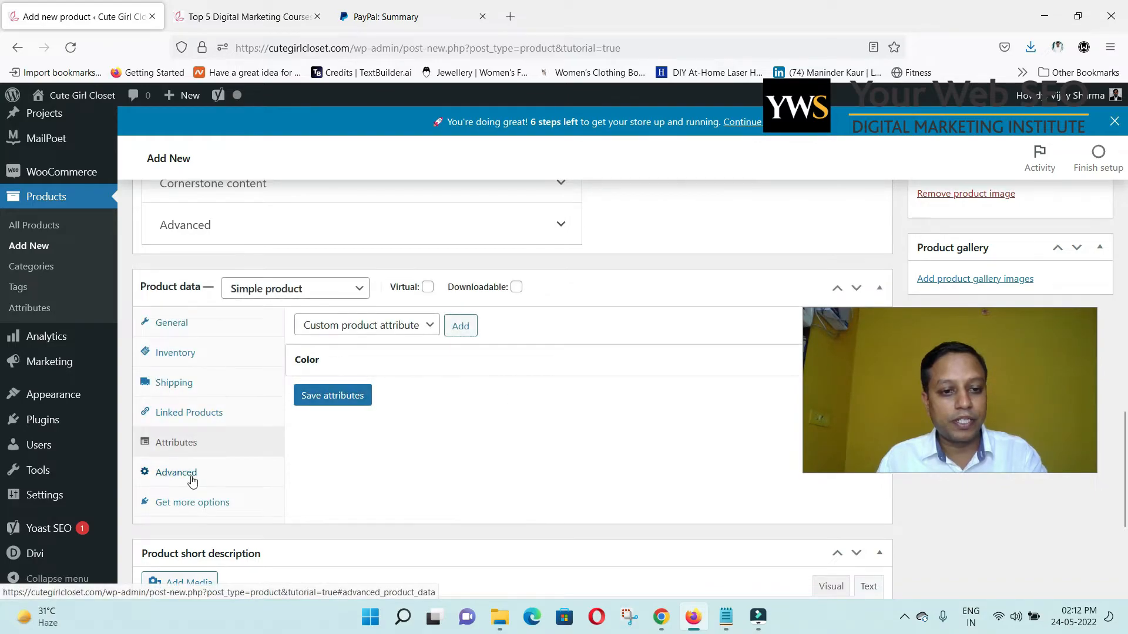
Browse the Advanced, Attributes and Linked Products settings, then open the product type list.
click(193, 481)
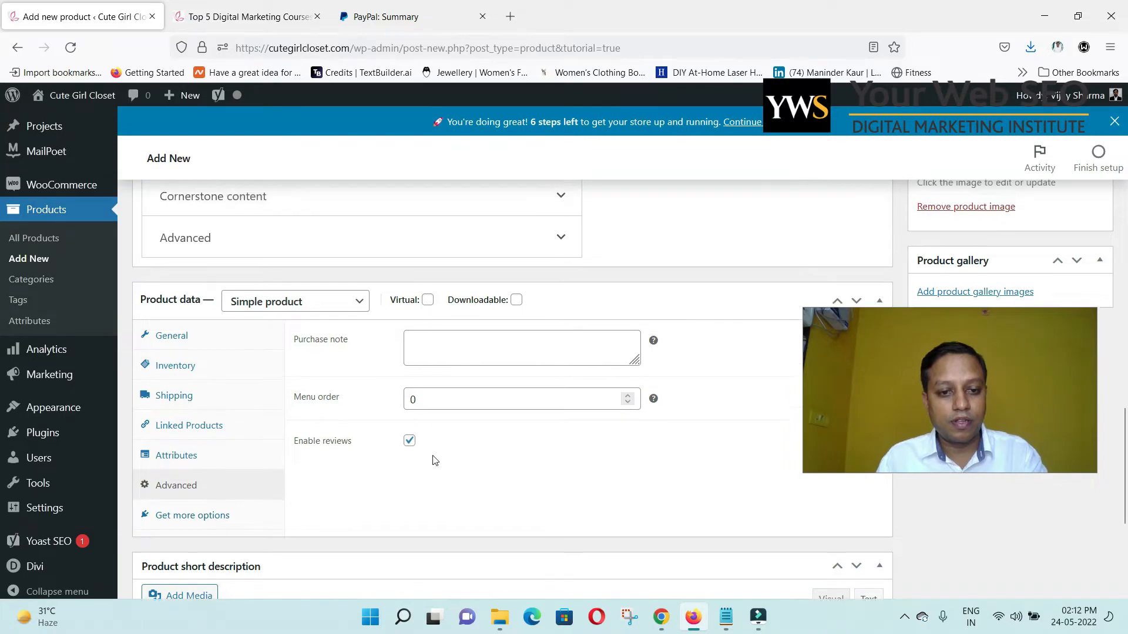
scroll(434, 457, up, 1)
scroll(423, 461, down, 1)
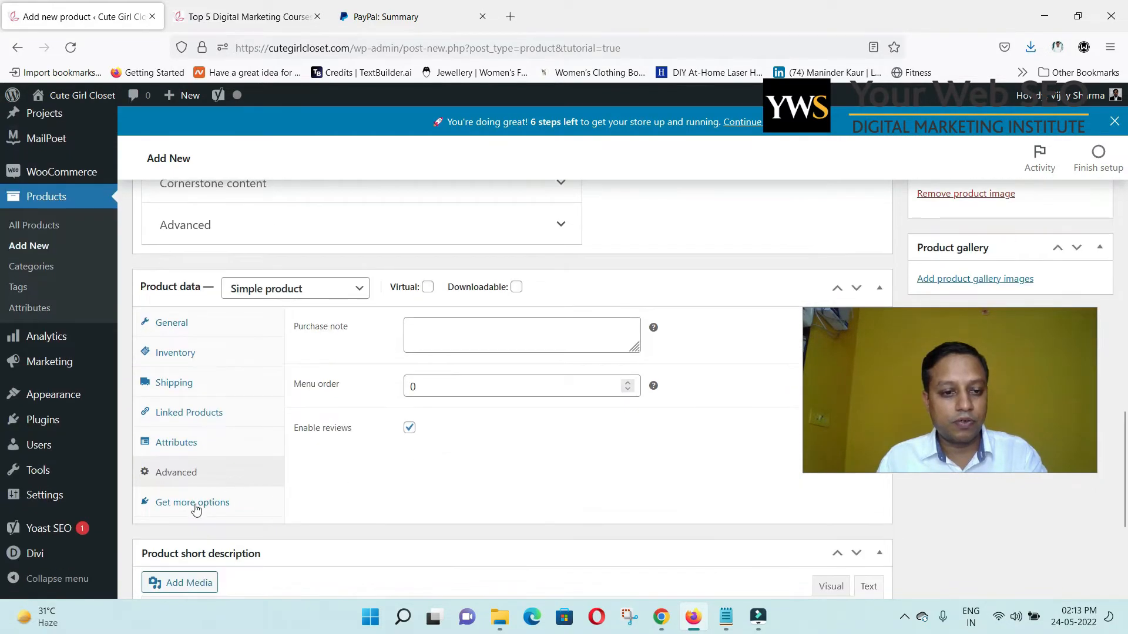
click(185, 445)
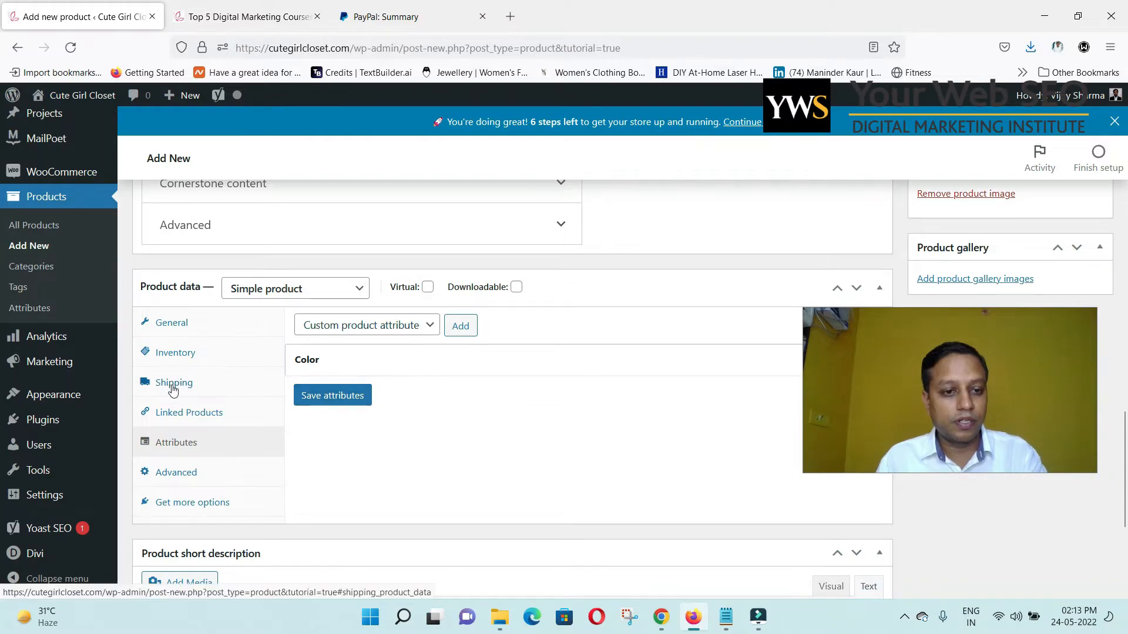
click(181, 414)
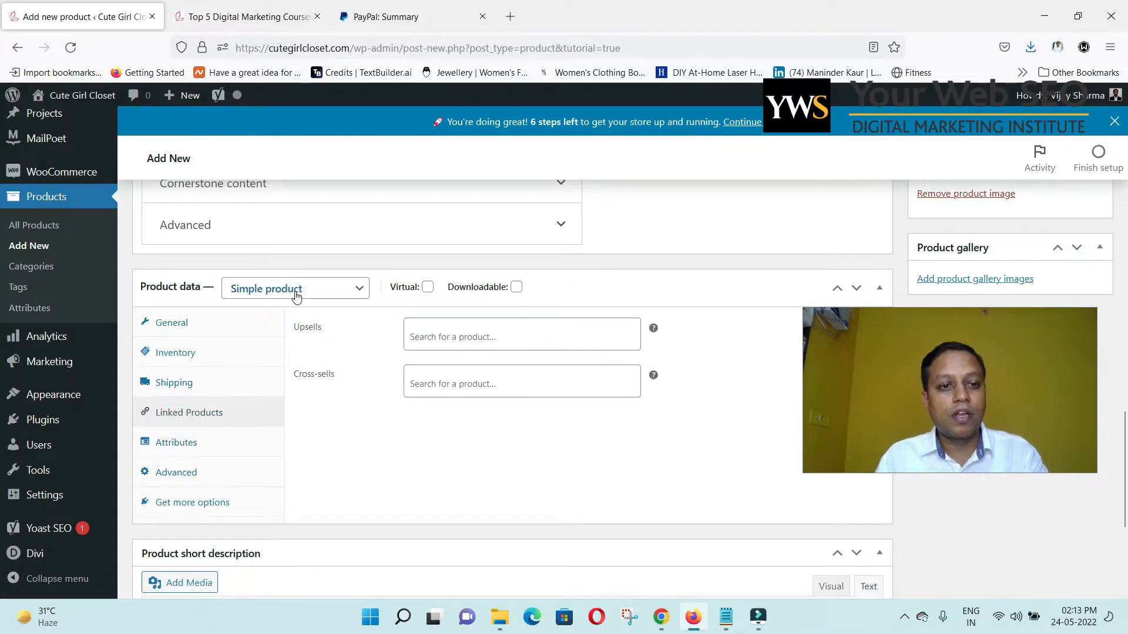
scroll(421, 385, up, 3)
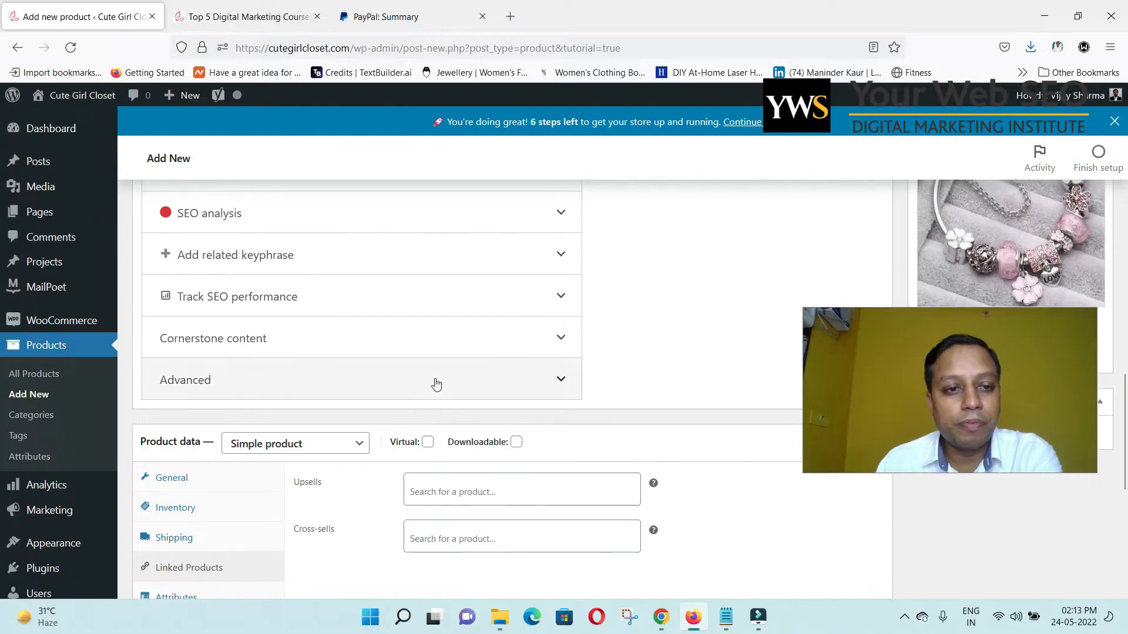
scroll(435, 382, down, 3)
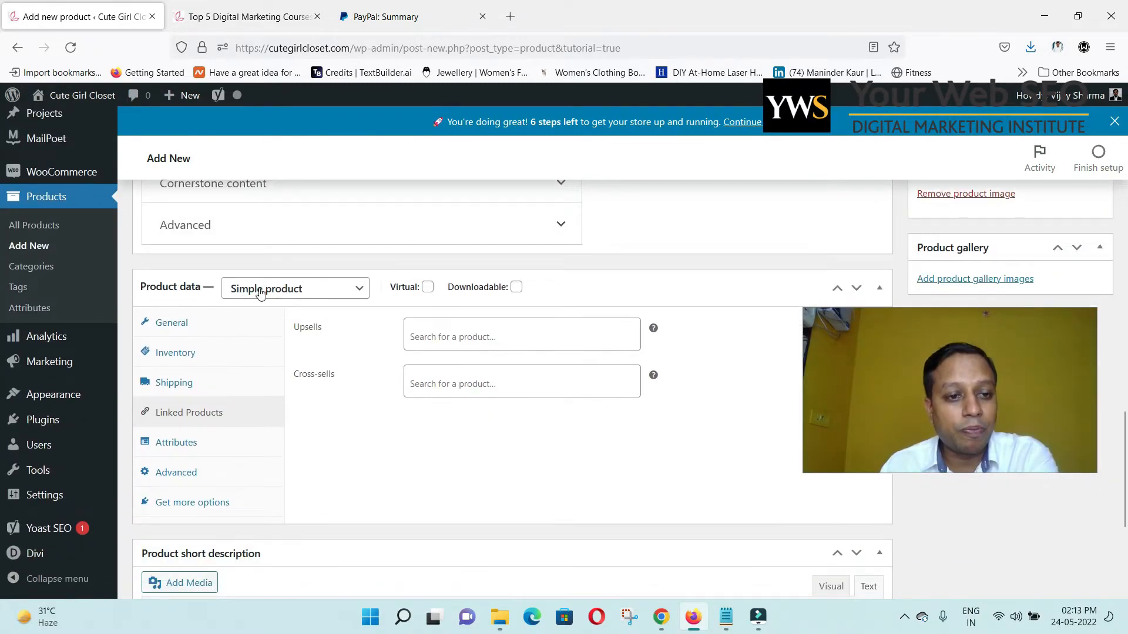
click(289, 291)
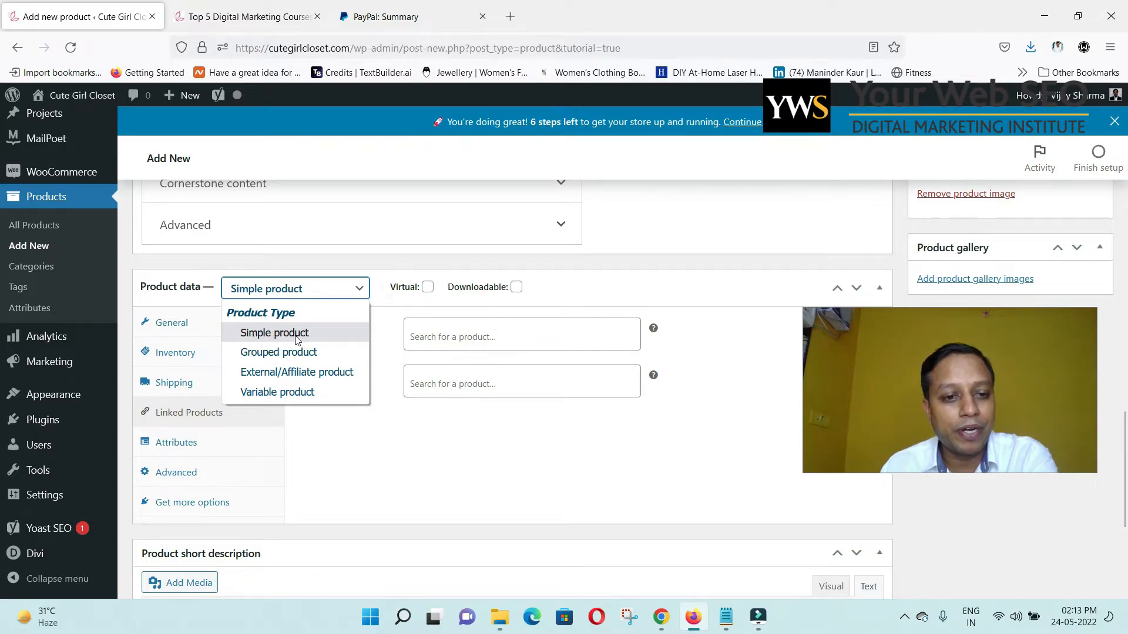
Make the product a Variable product and turn off product-level stock management.
click(276, 393)
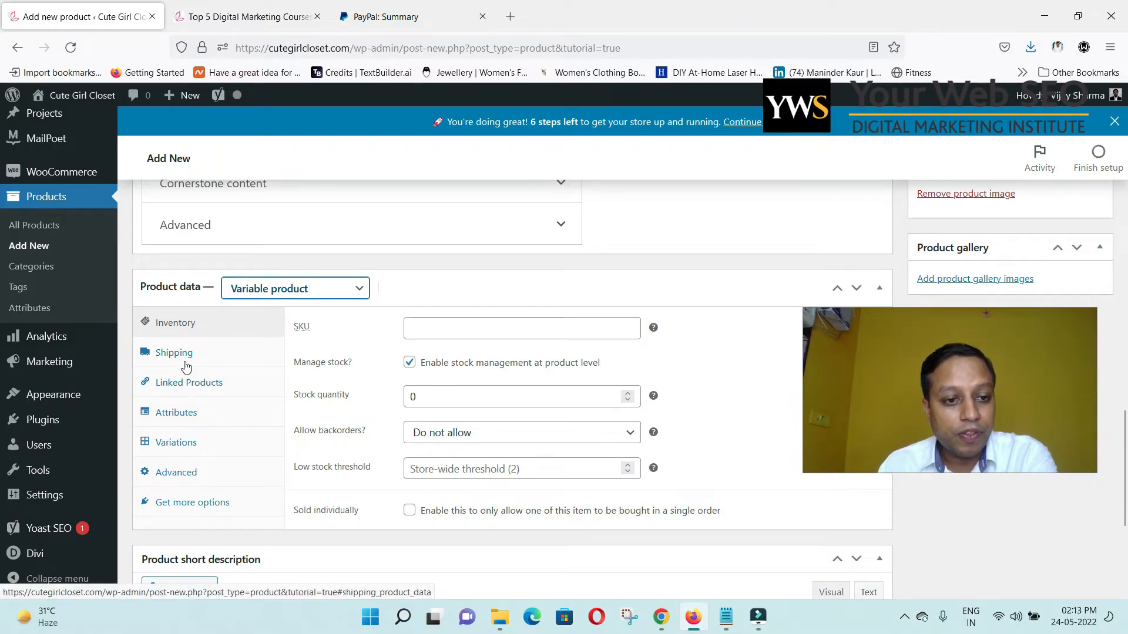
click(410, 362)
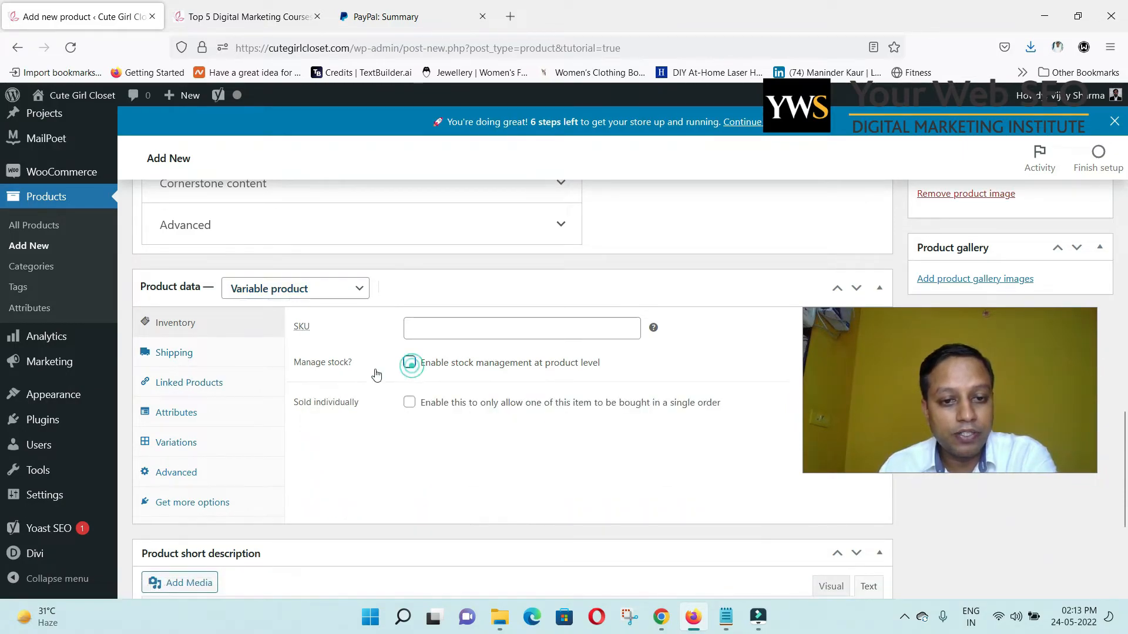
click(179, 360)
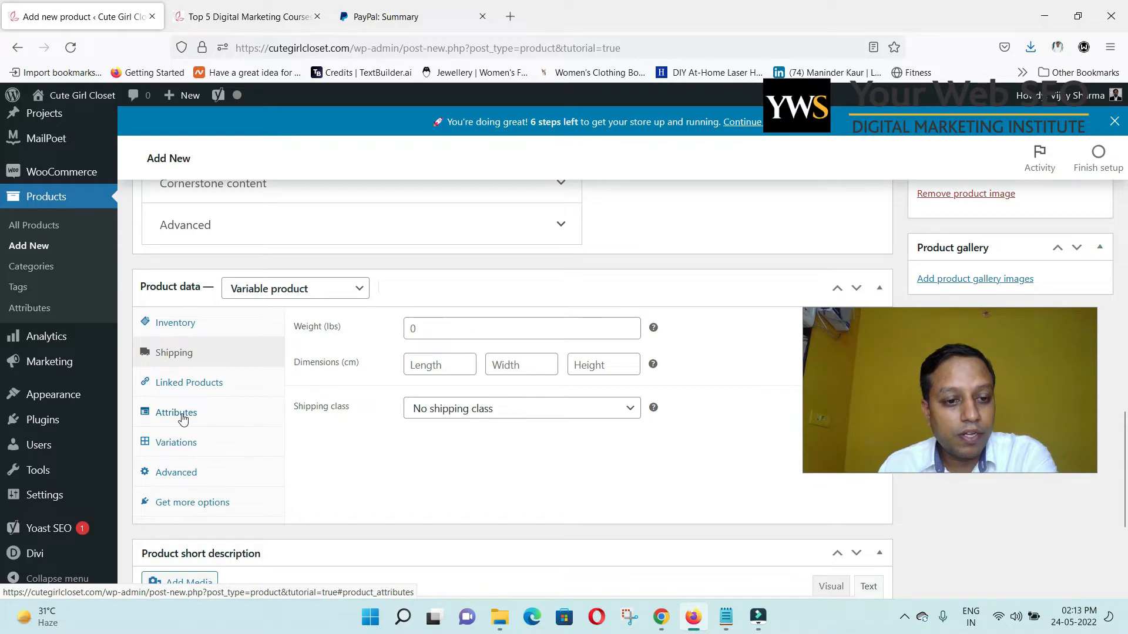
click(179, 442)
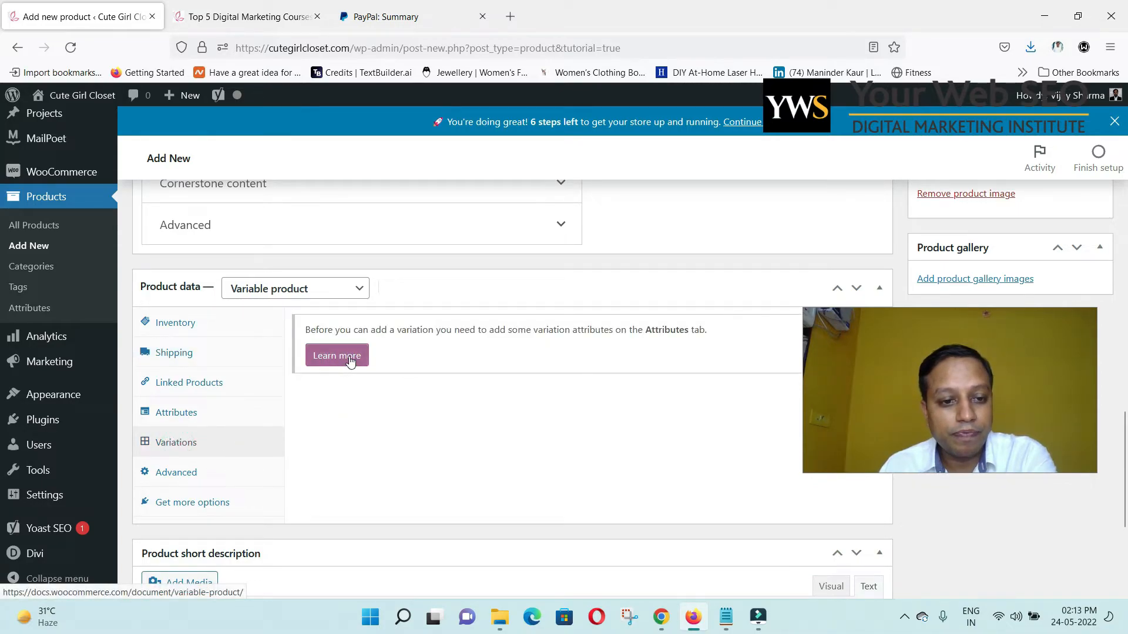
Mark the Color attribute as used for variations and save the attributes.
click(179, 413)
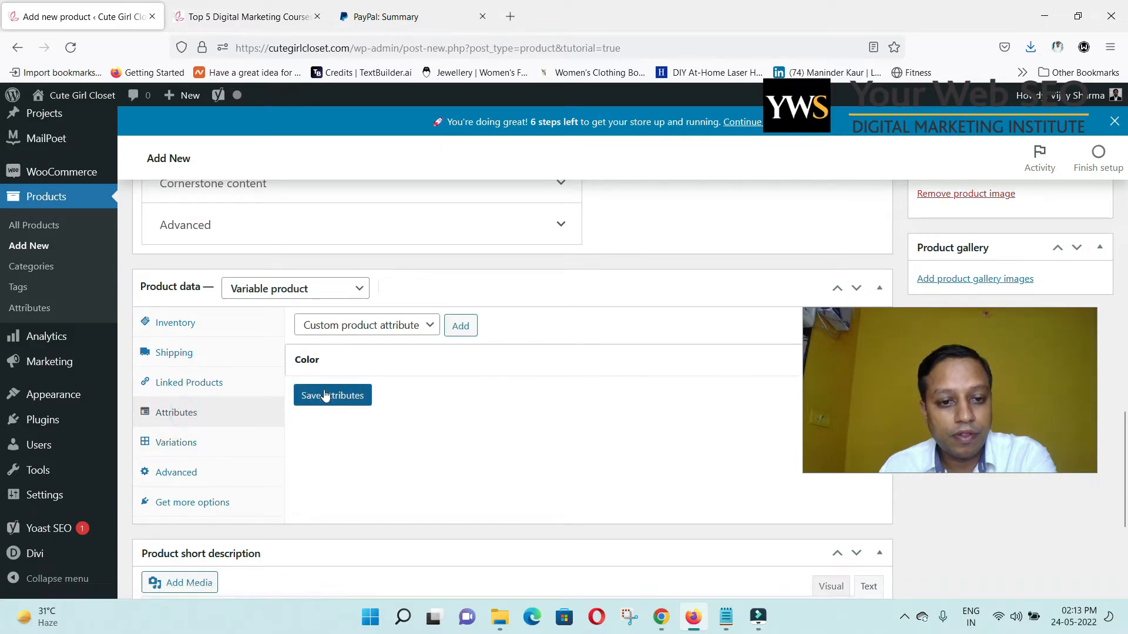
click(317, 360)
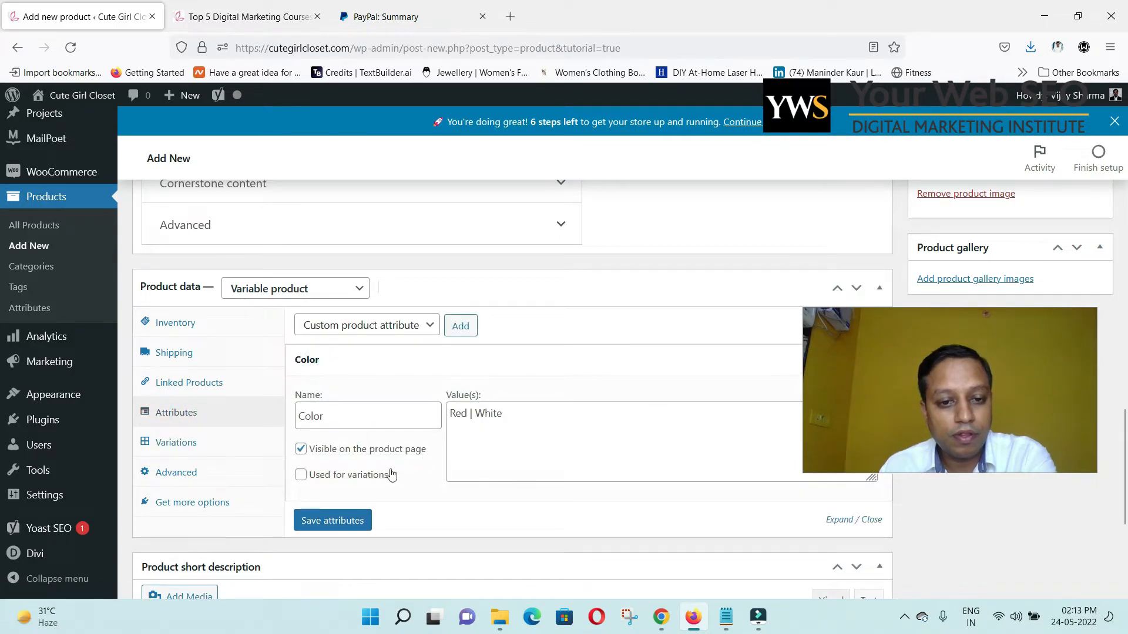
click(369, 475)
click(361, 523)
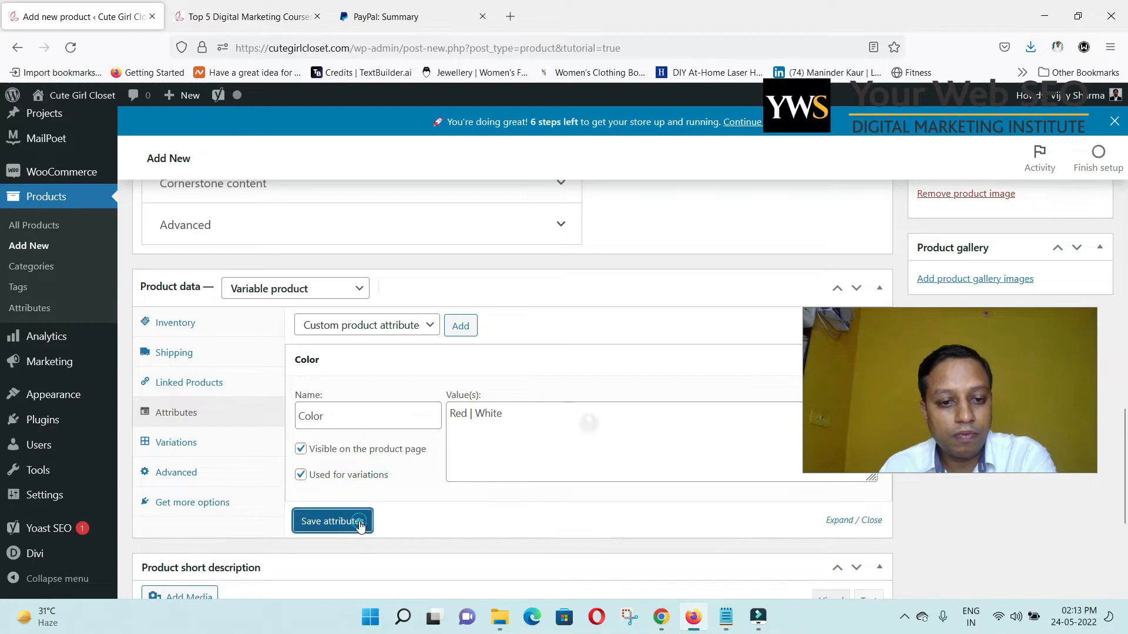
Add a single new variation, #147, to the product.
click(180, 447)
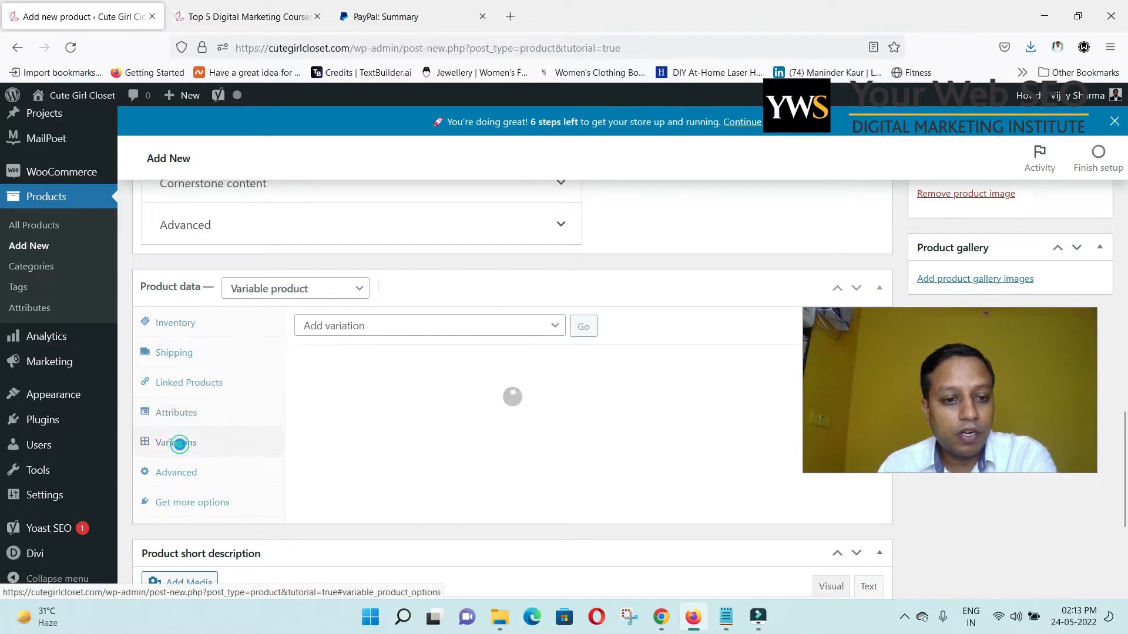
click(456, 332)
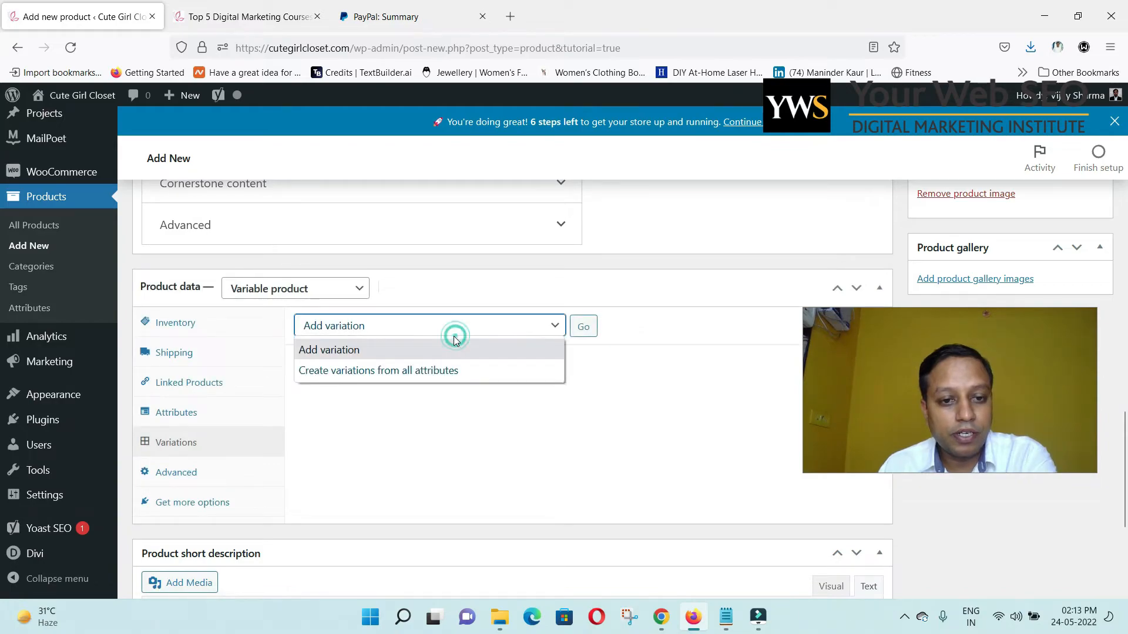
click(417, 355)
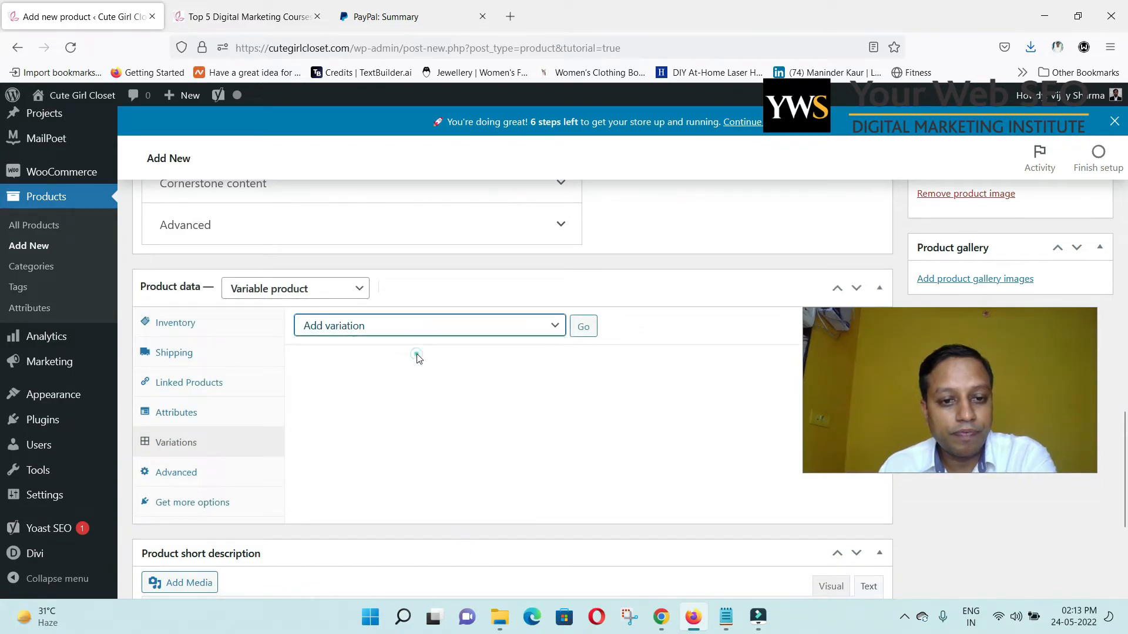
click(582, 327)
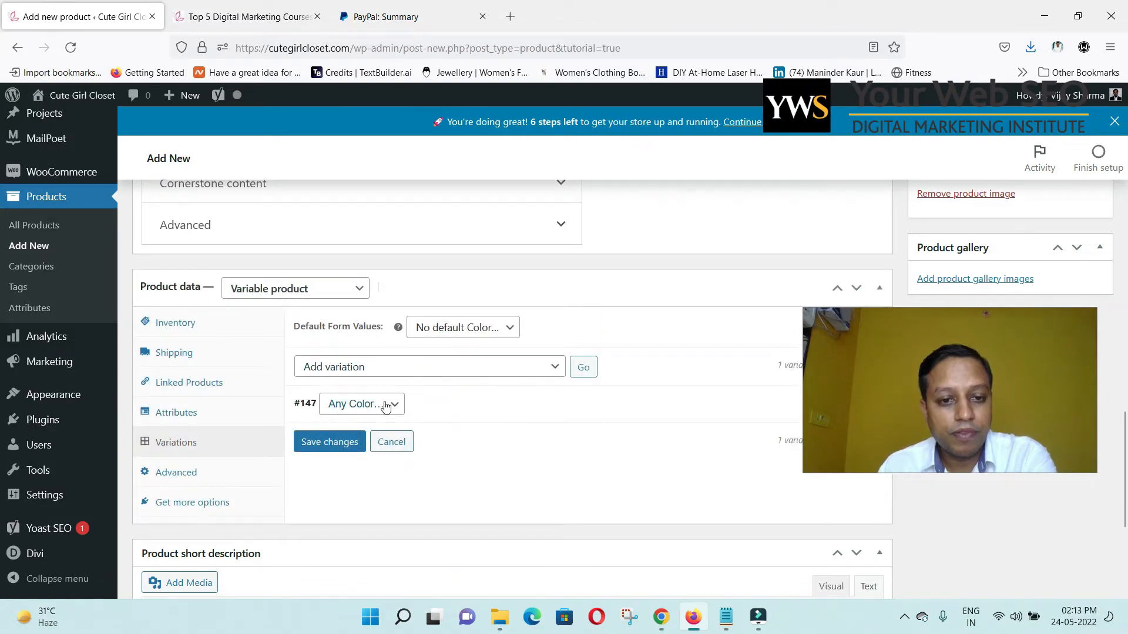
Set variation #147's colour to Red.
click(390, 371)
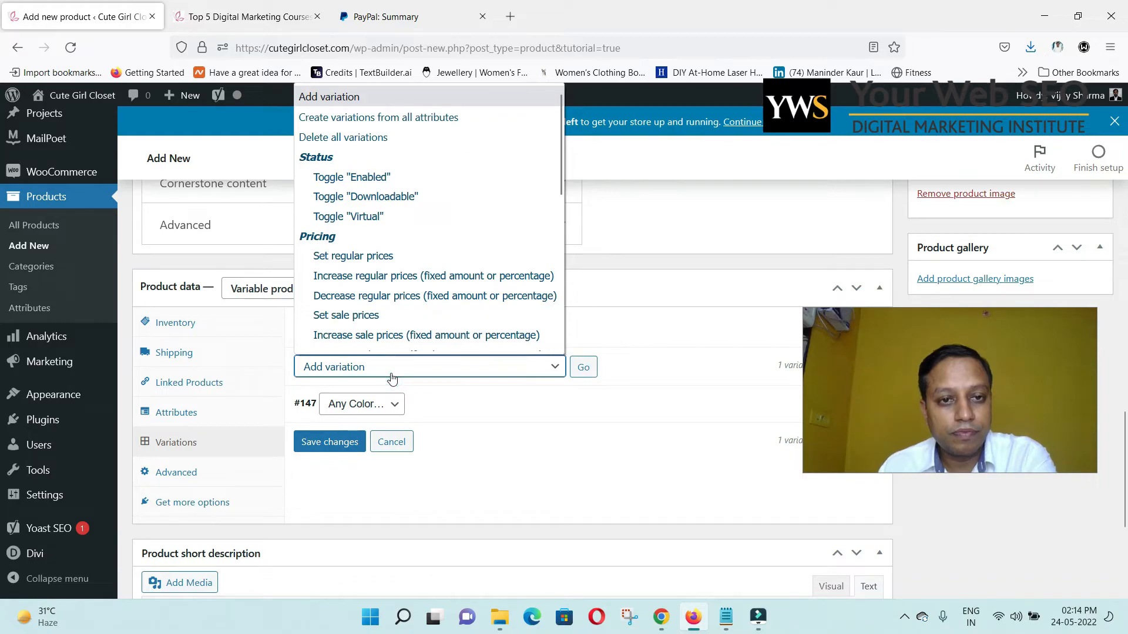
scroll(432, 276, down, 3)
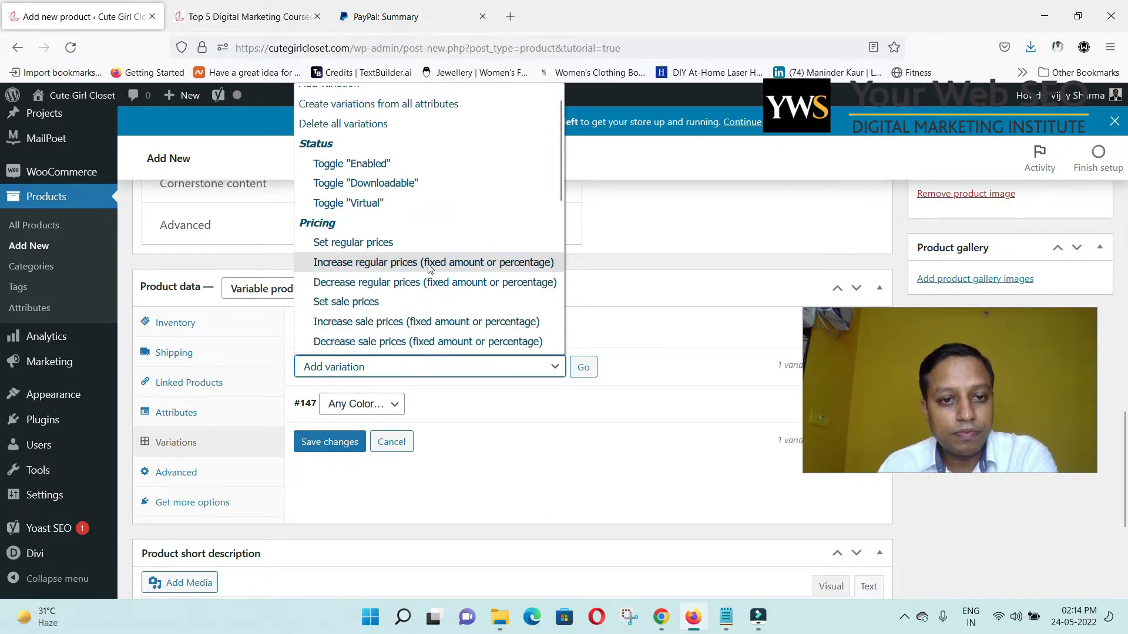
click(457, 397)
click(459, 396)
click(395, 405)
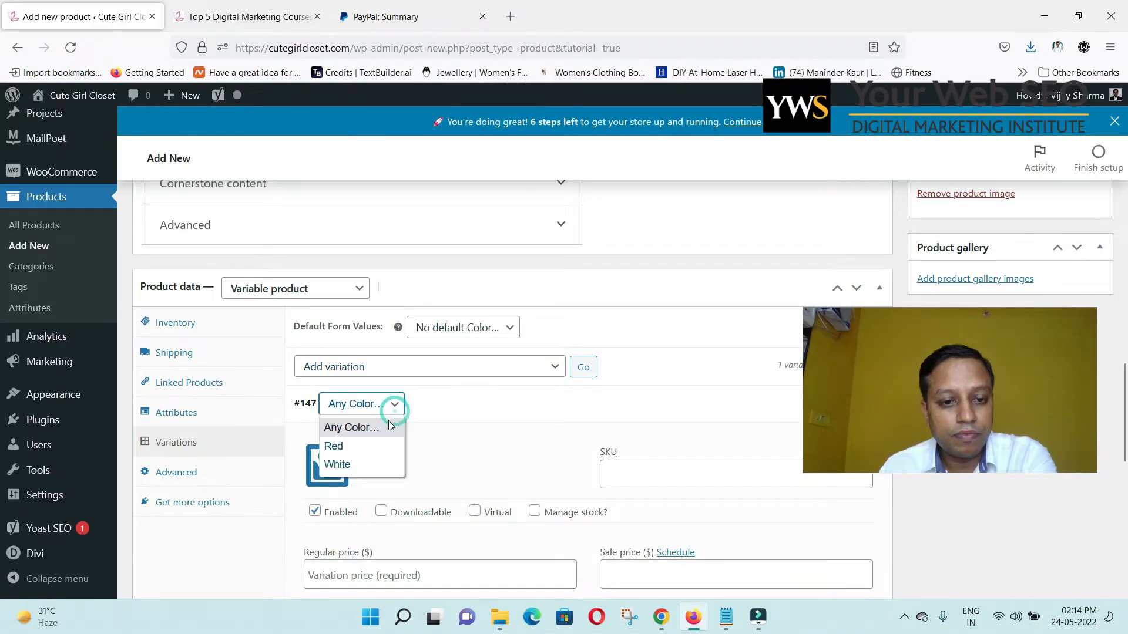
click(362, 455)
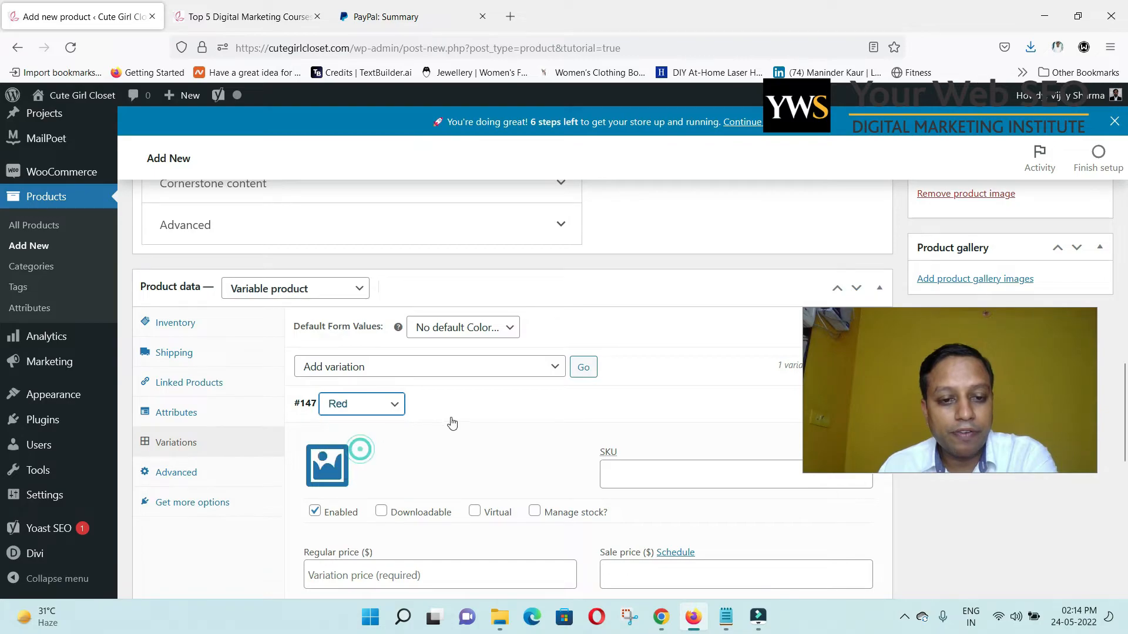
click(460, 411)
scroll(446, 394, down, 3)
scroll(438, 383, up, 1)
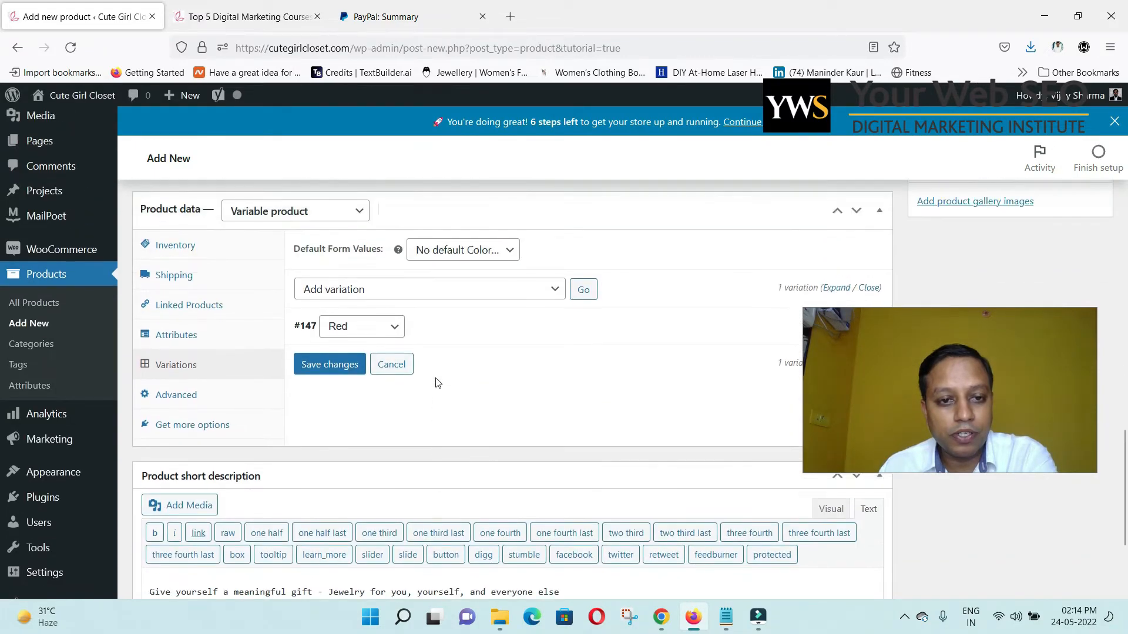
Upload the Red Bracelet image and assign it to variation #147.
click(448, 333)
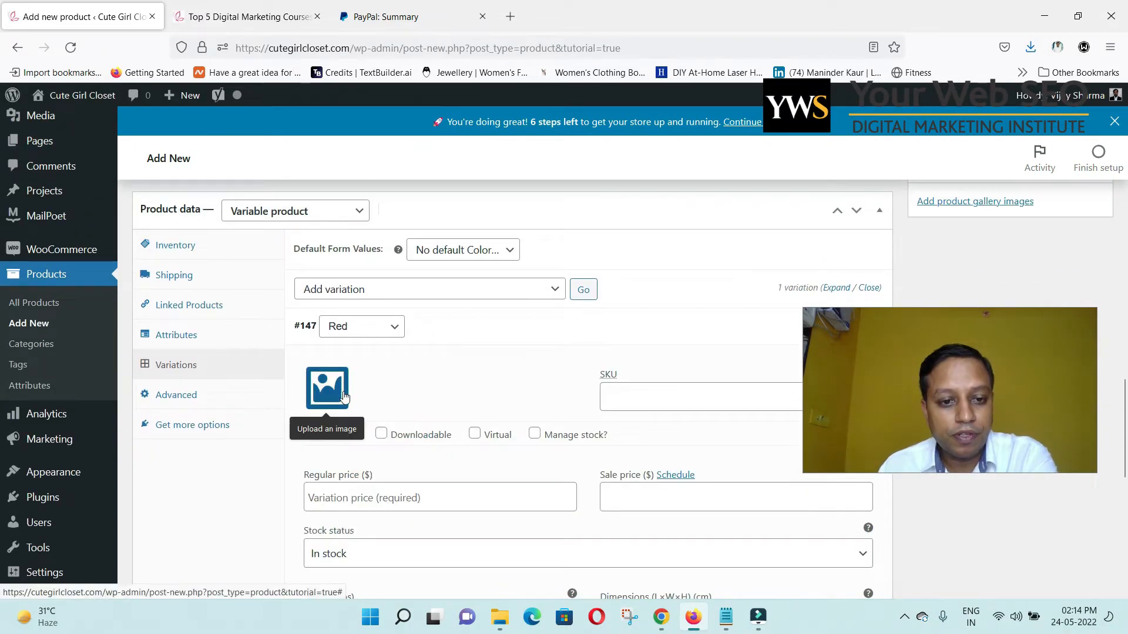
click(327, 389)
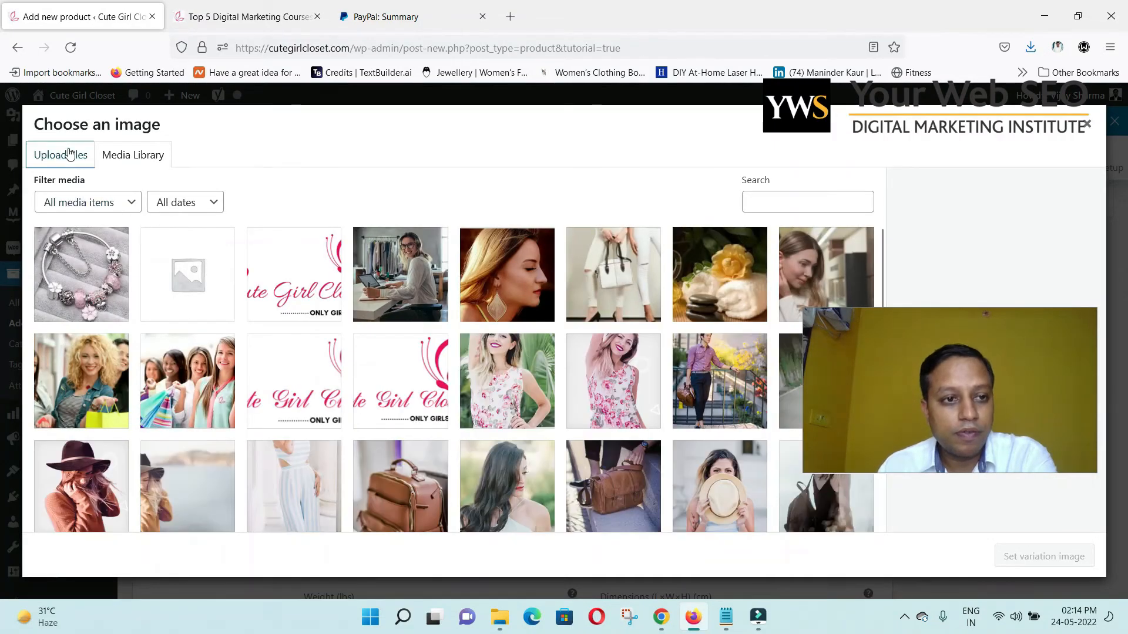
click(66, 152)
click(567, 354)
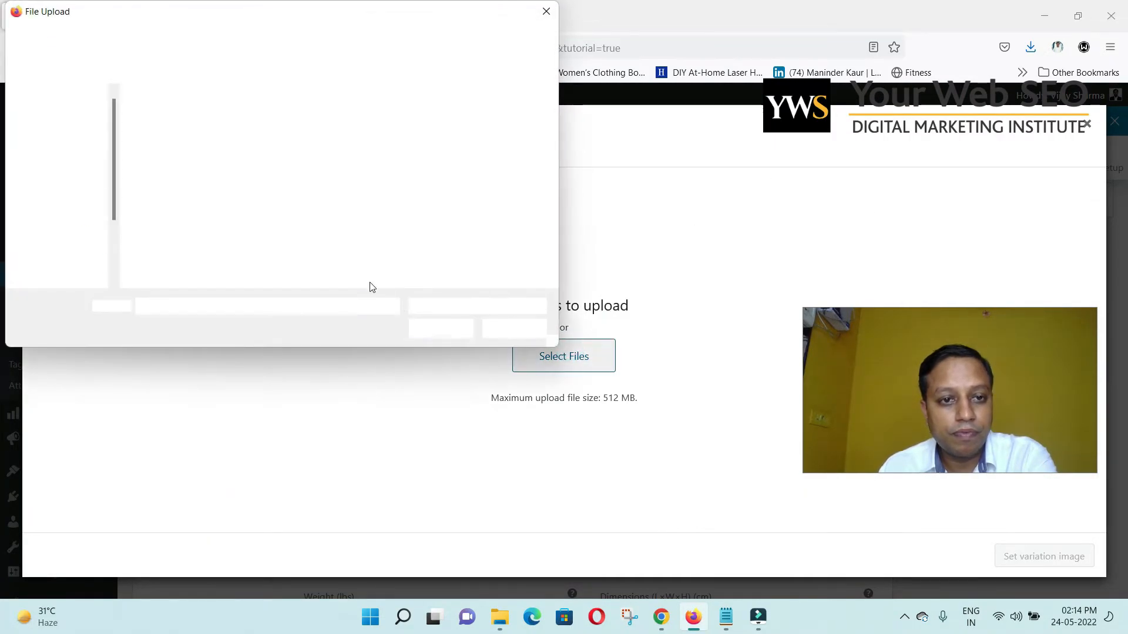
click(340, 124)
click(440, 329)
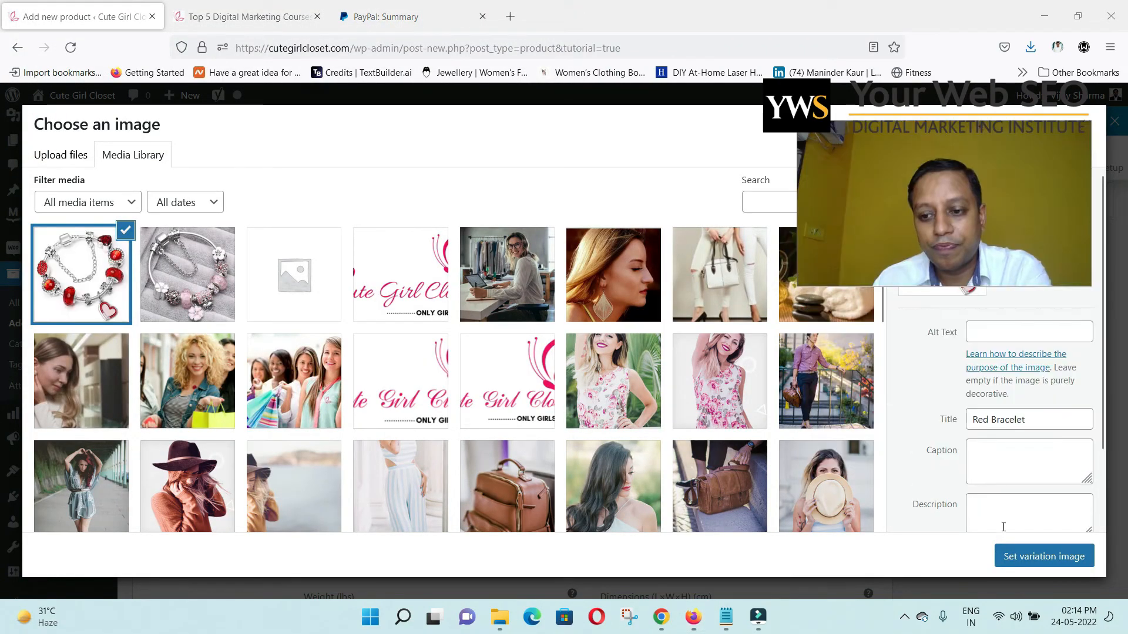
click(1033, 557)
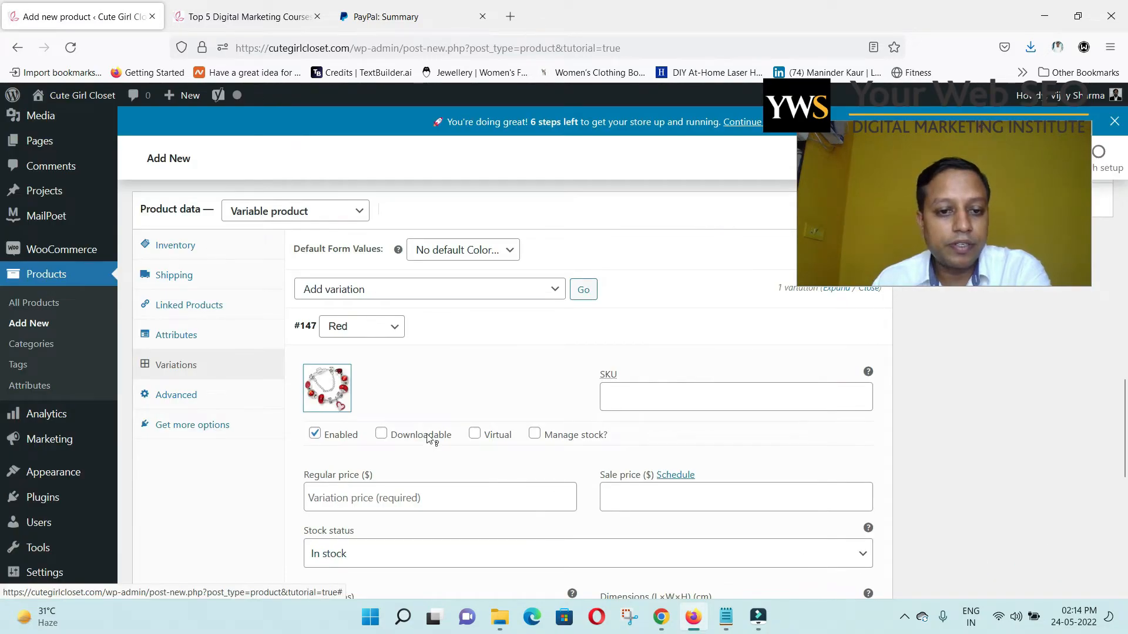
scroll(445, 413, down, 1)
scroll(444, 413, down, 2)
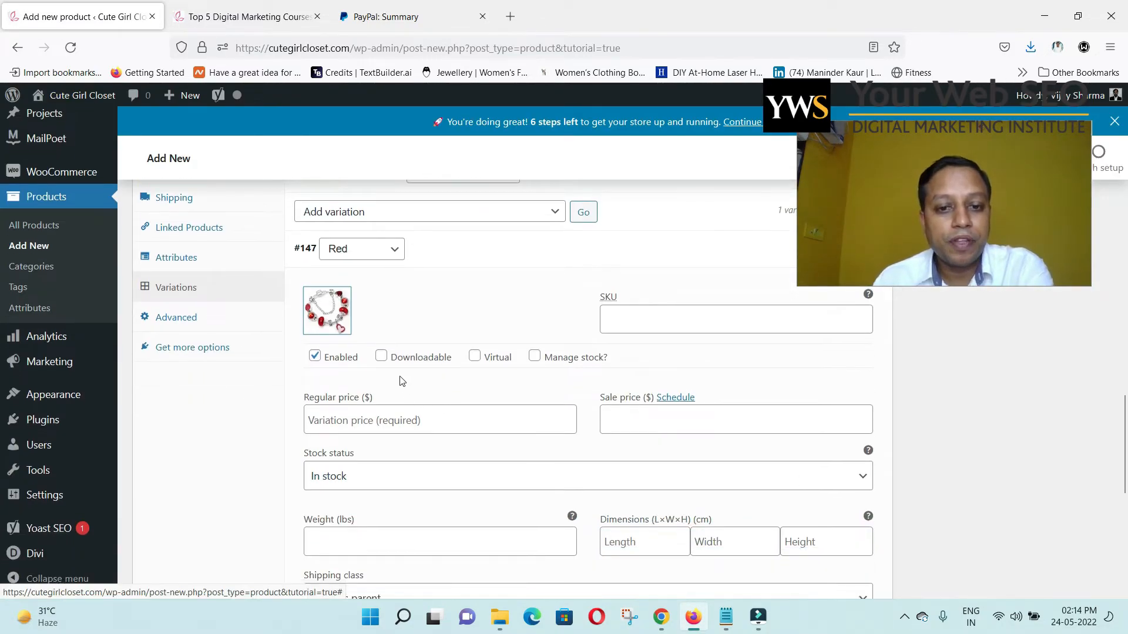
Enter 17.99 as variation #147's regular price.
click(373, 427)
scroll(395, 423, down, 3)
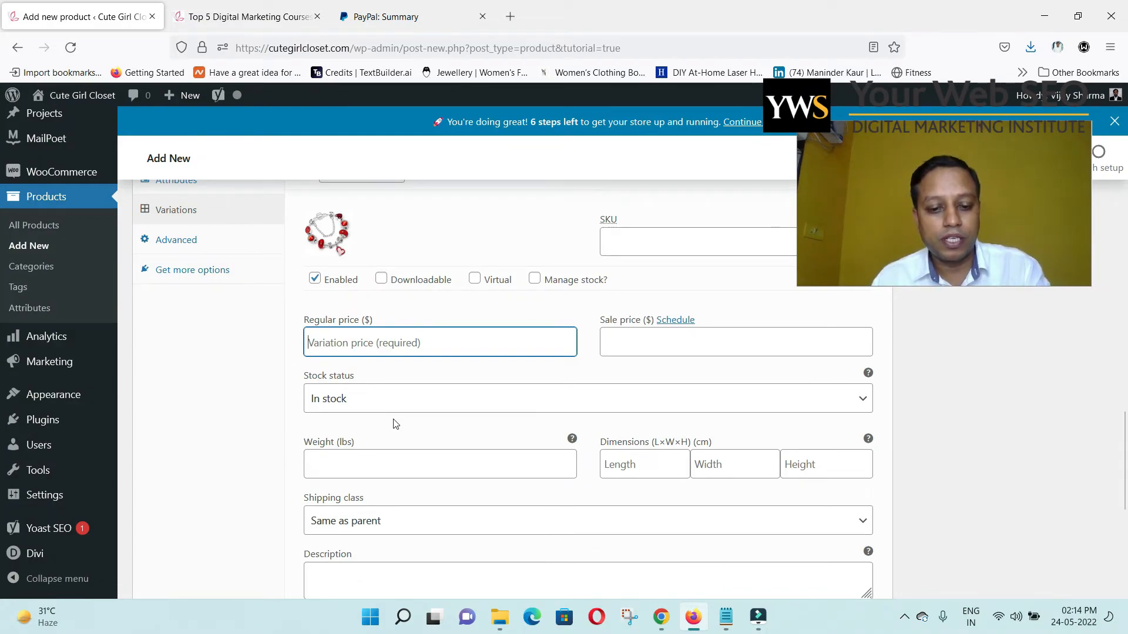
text(17)
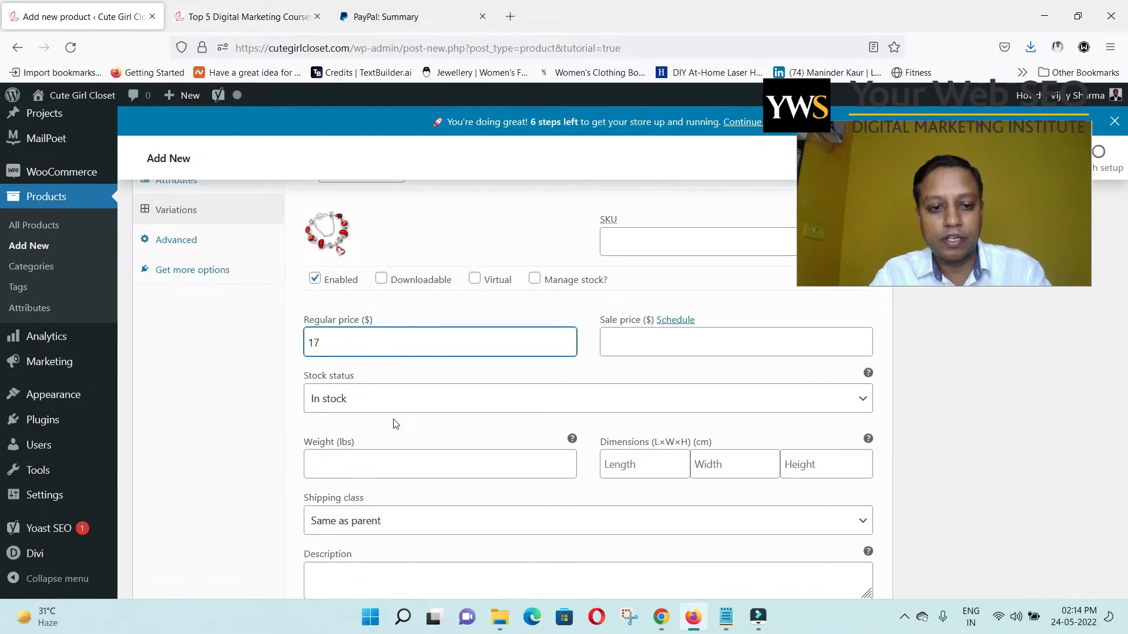
text(9)
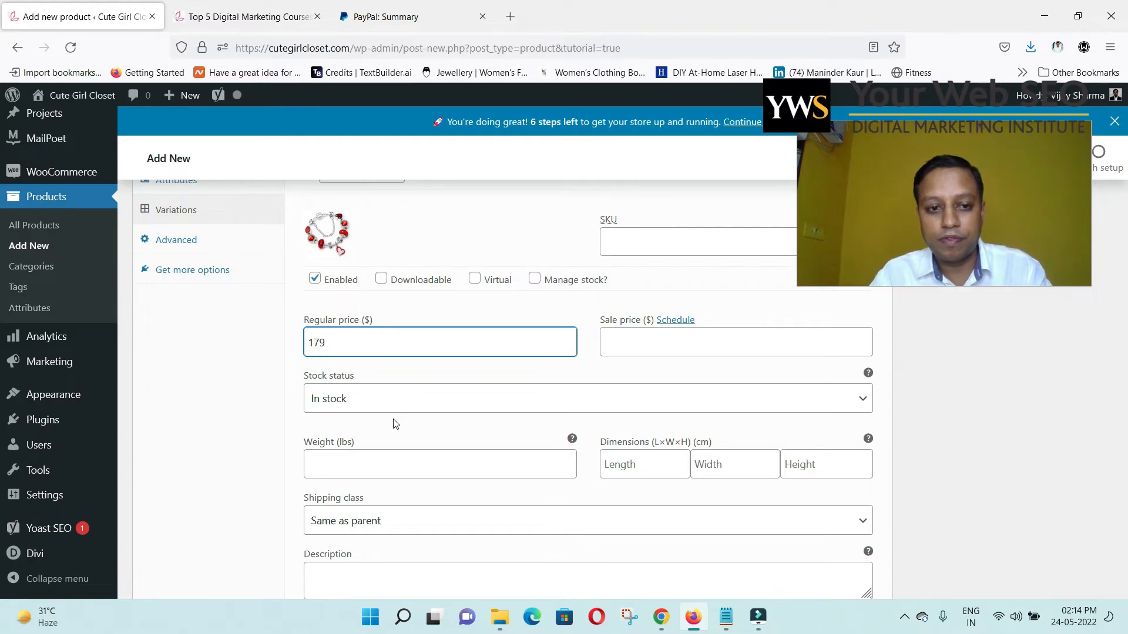
key(BackSpace)
text(.99)
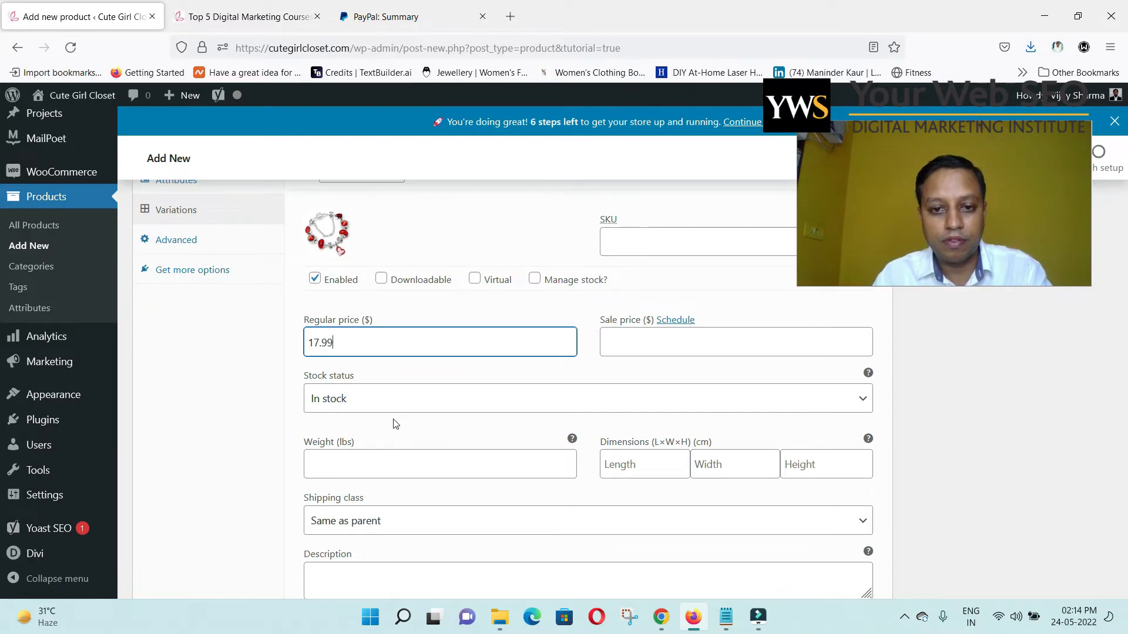
key(Tab)
key(Tab)
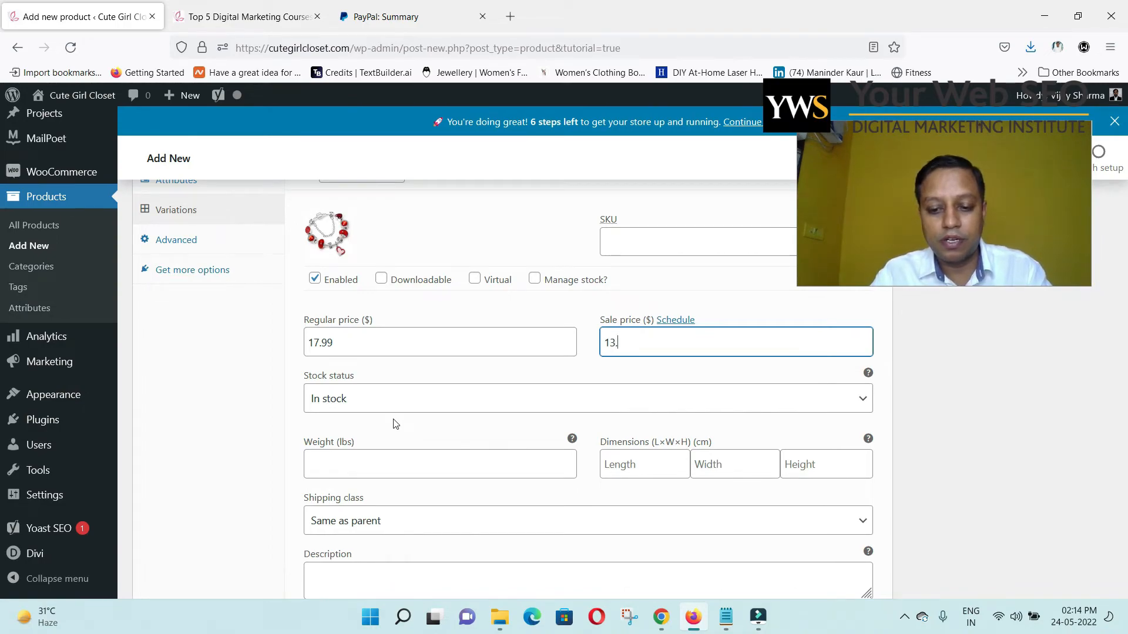
scroll(399, 423, down, 2)
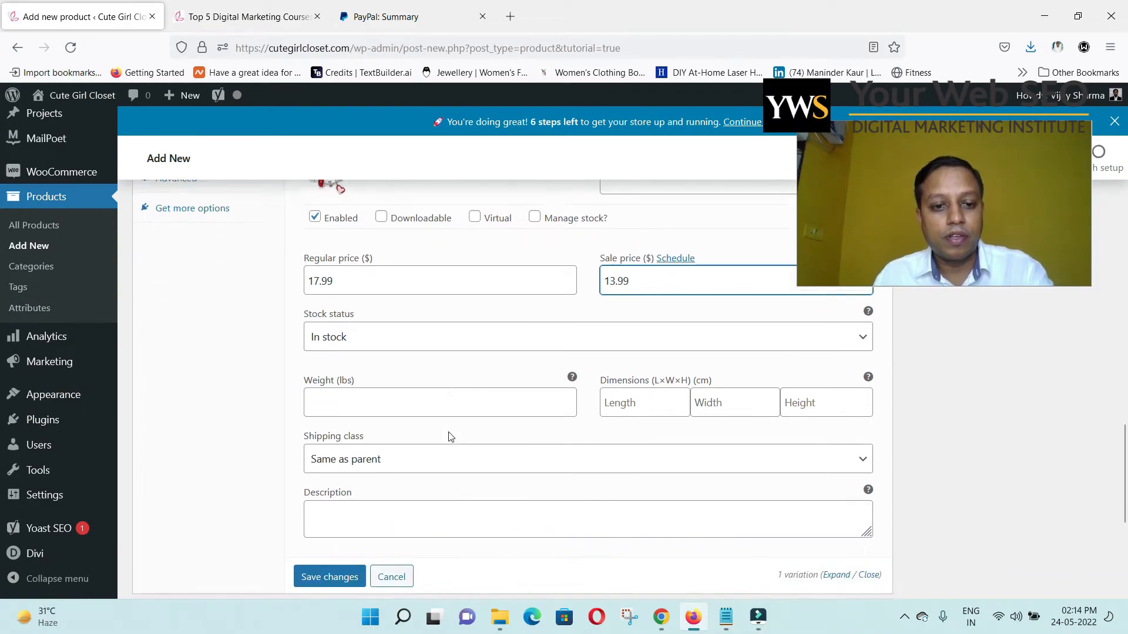
scroll(527, 406, down, 2)
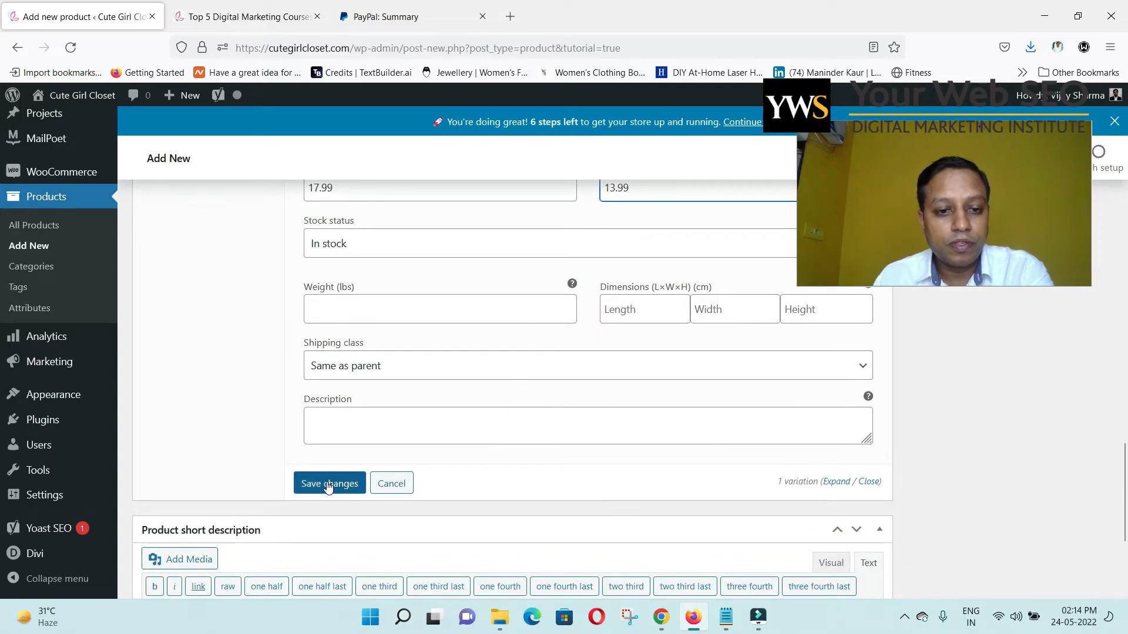
Save variation #147, publish the Vintage Charms Bracelet, and open its live page in a new tab.
click(379, 422)
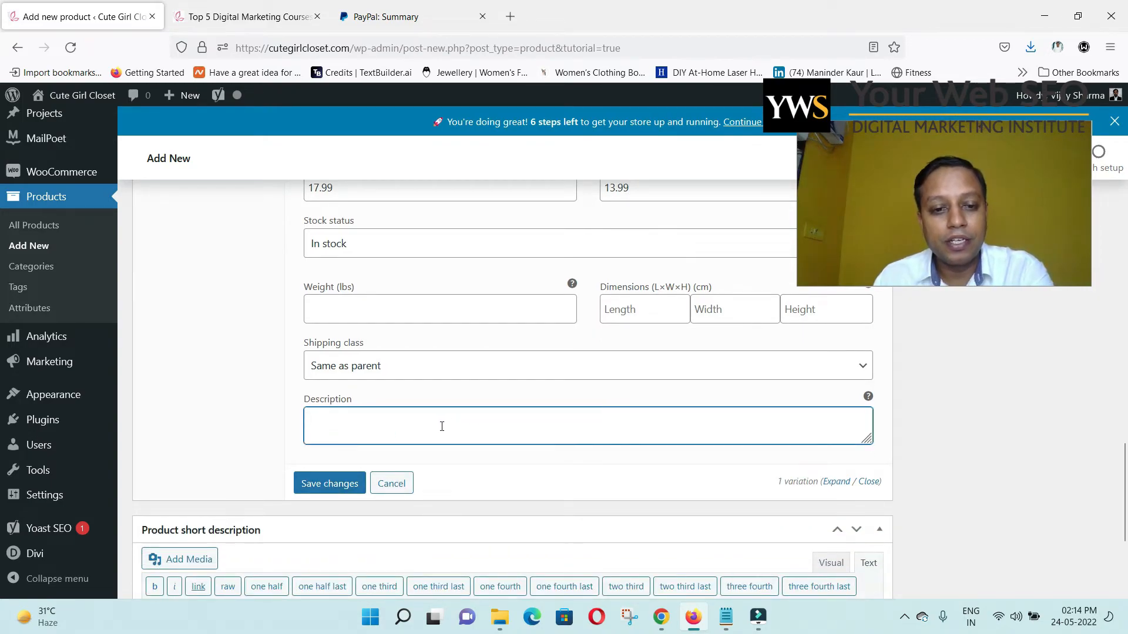
click(347, 482)
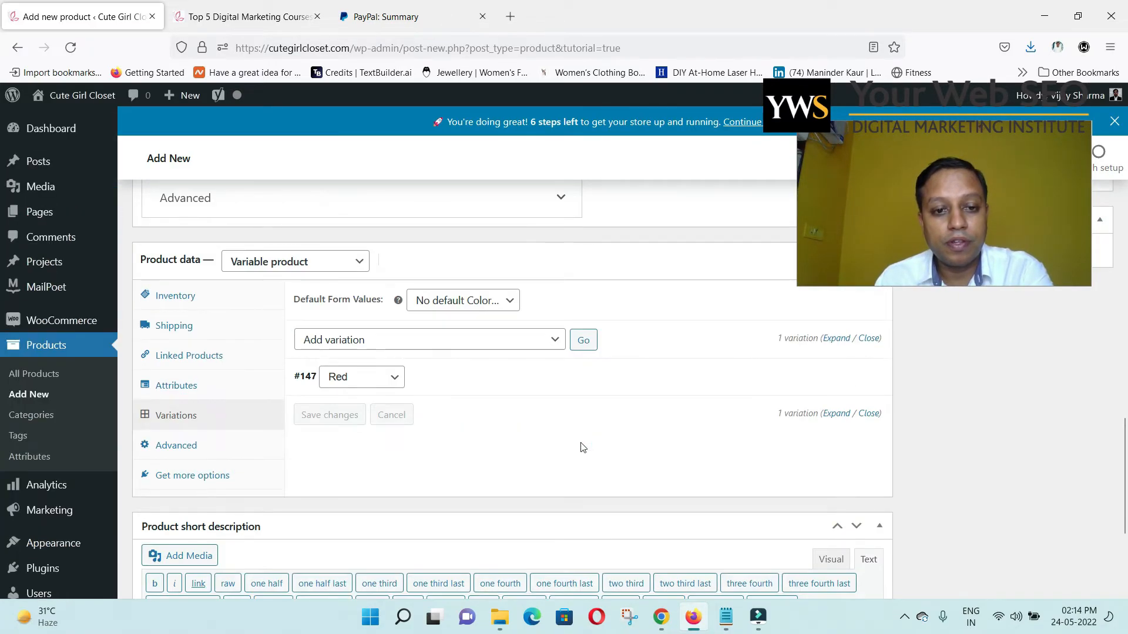
scroll(582, 447, up, 10)
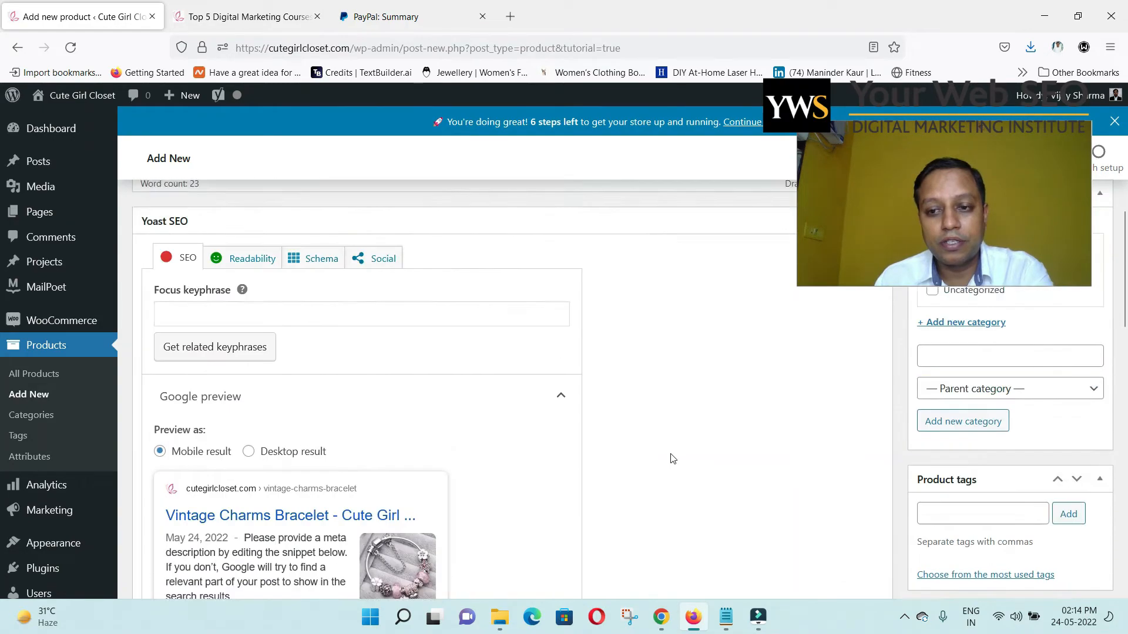
scroll(671, 454, up, 5)
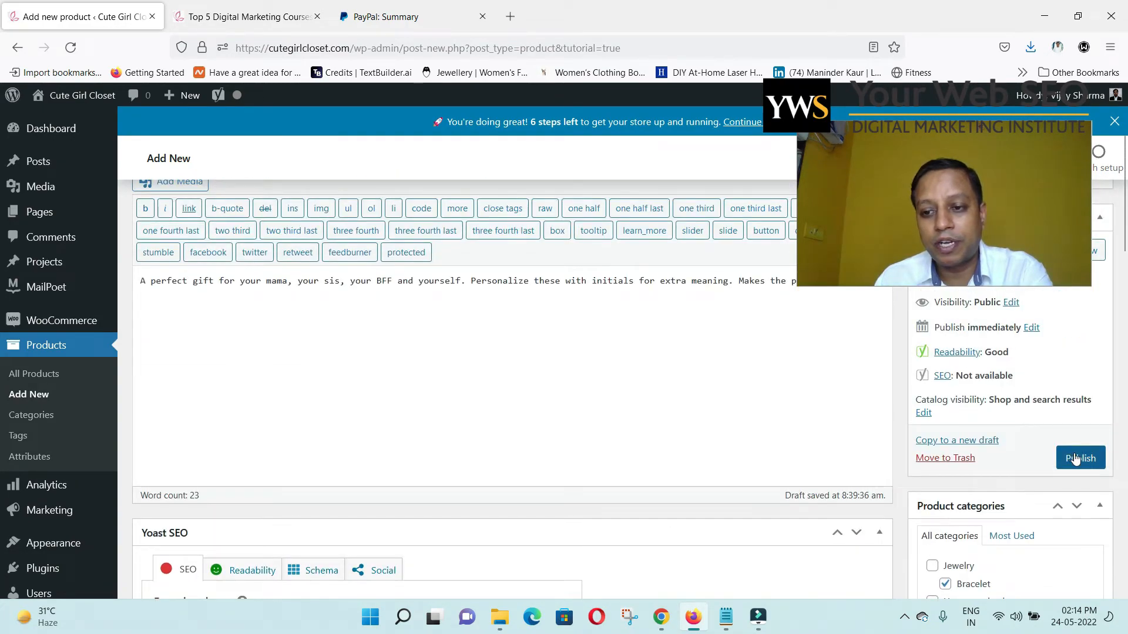
scroll(789, 503, down, 6)
scroll(323, 479, up, 2)
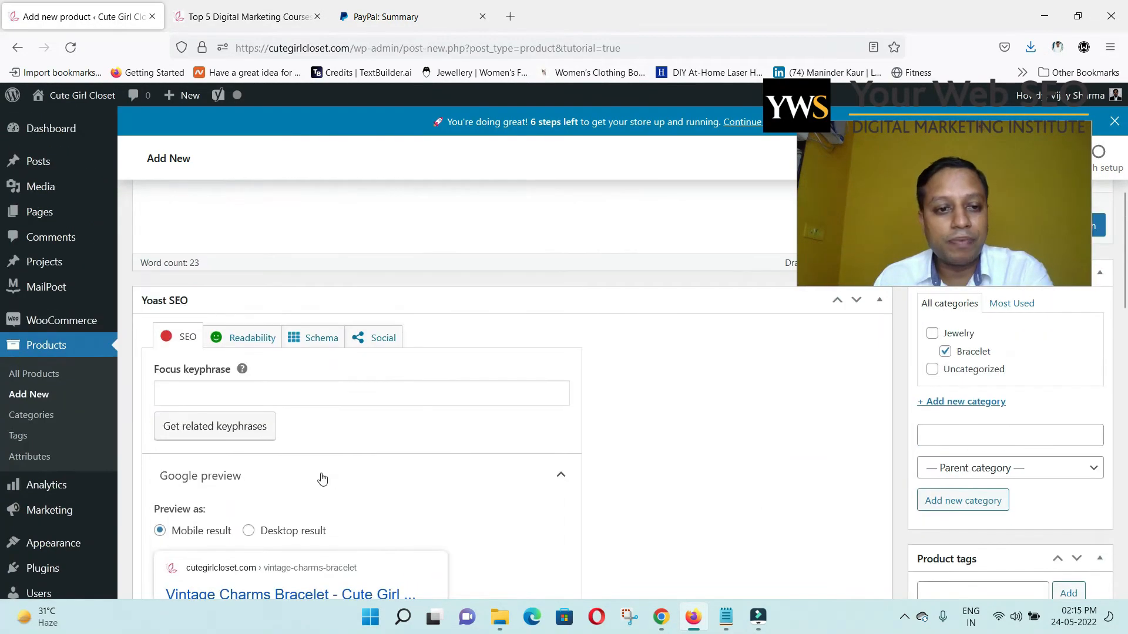
scroll(326, 465, down, 3)
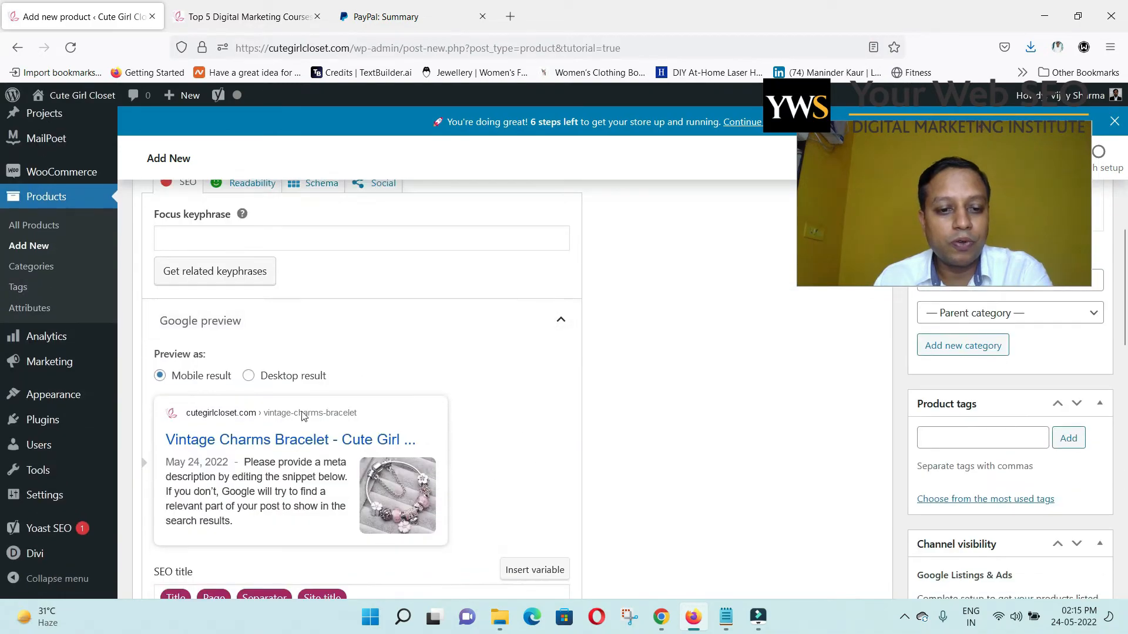
scroll(670, 408, up, 6)
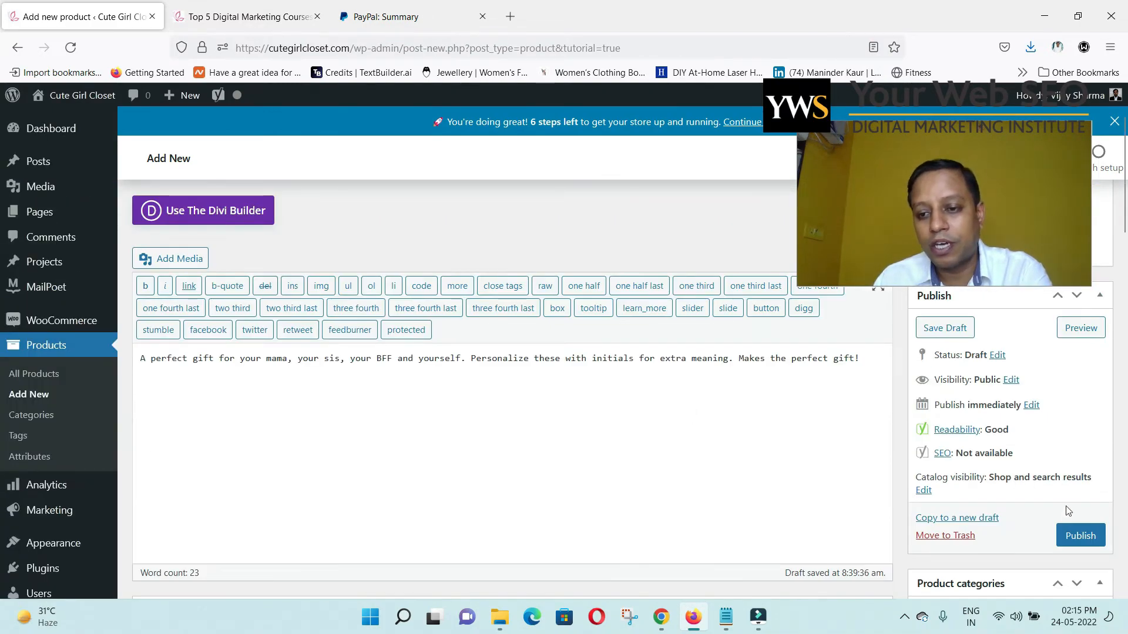
click(1061, 542)
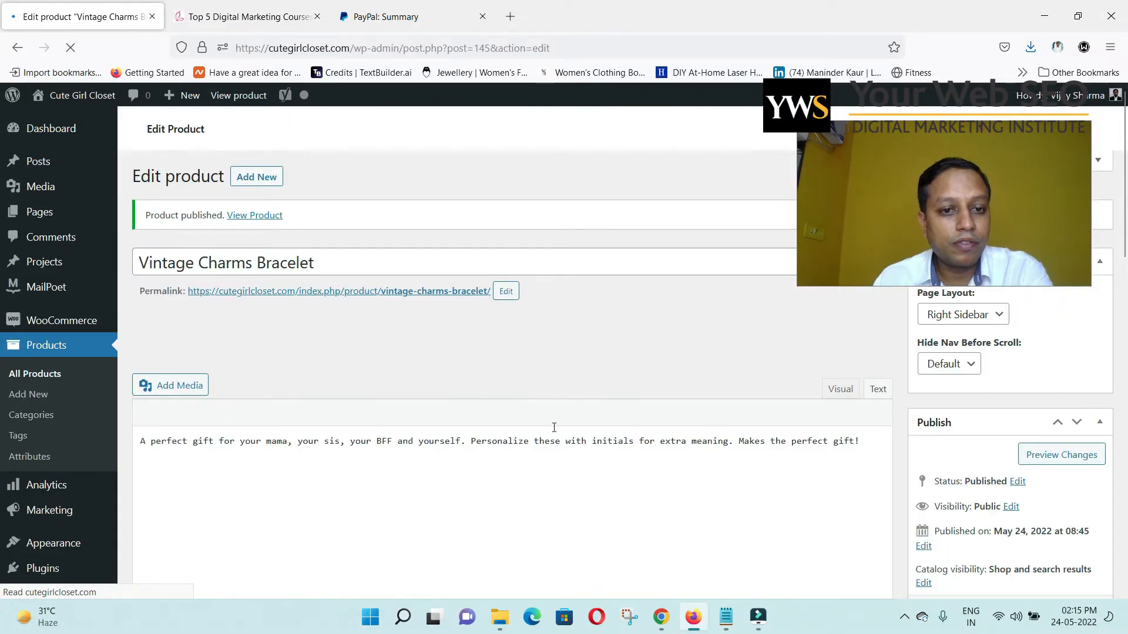
middle_click(256, 216)
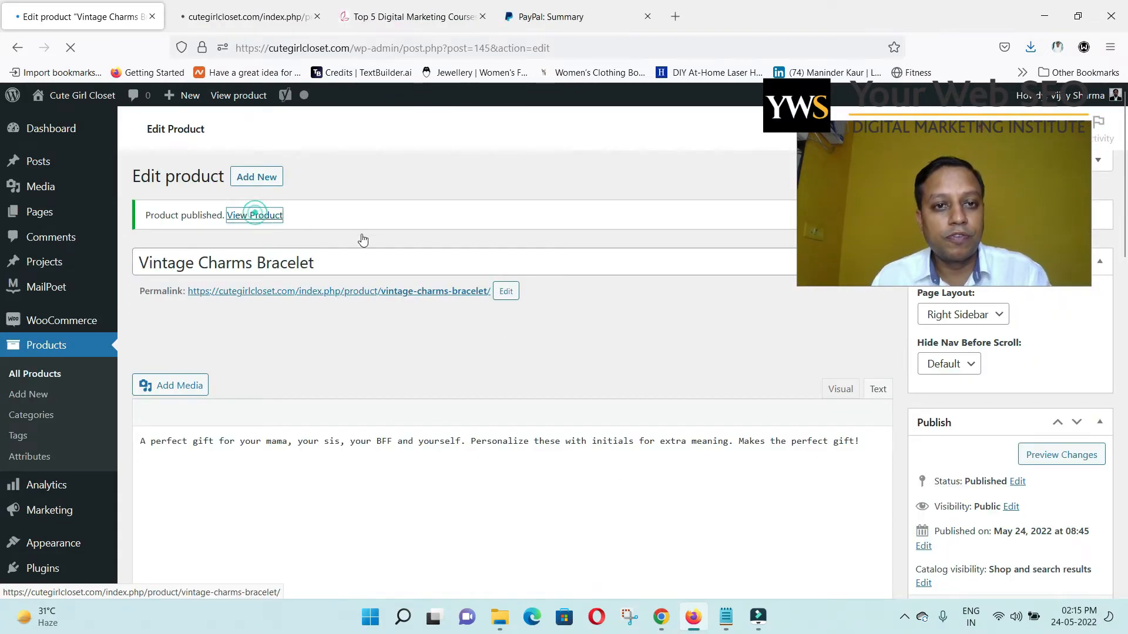
On the live bracelet page, pick Red to swap the image, then reset the colour choice.
click(292, 15)
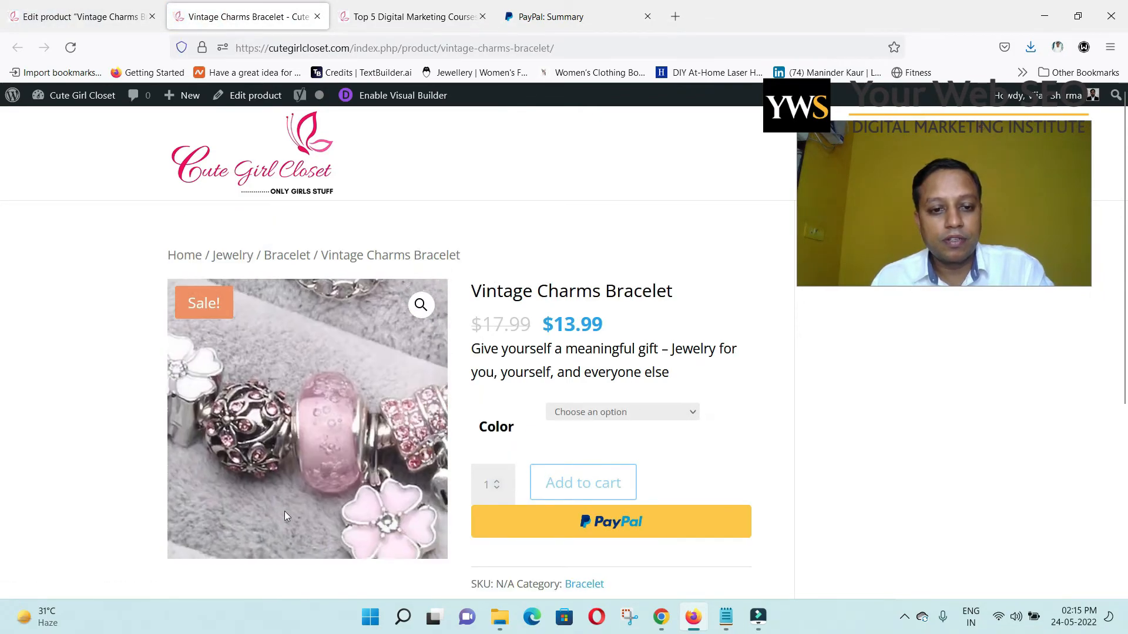
scroll(682, 422, down, 3)
scroll(688, 421, up, 3)
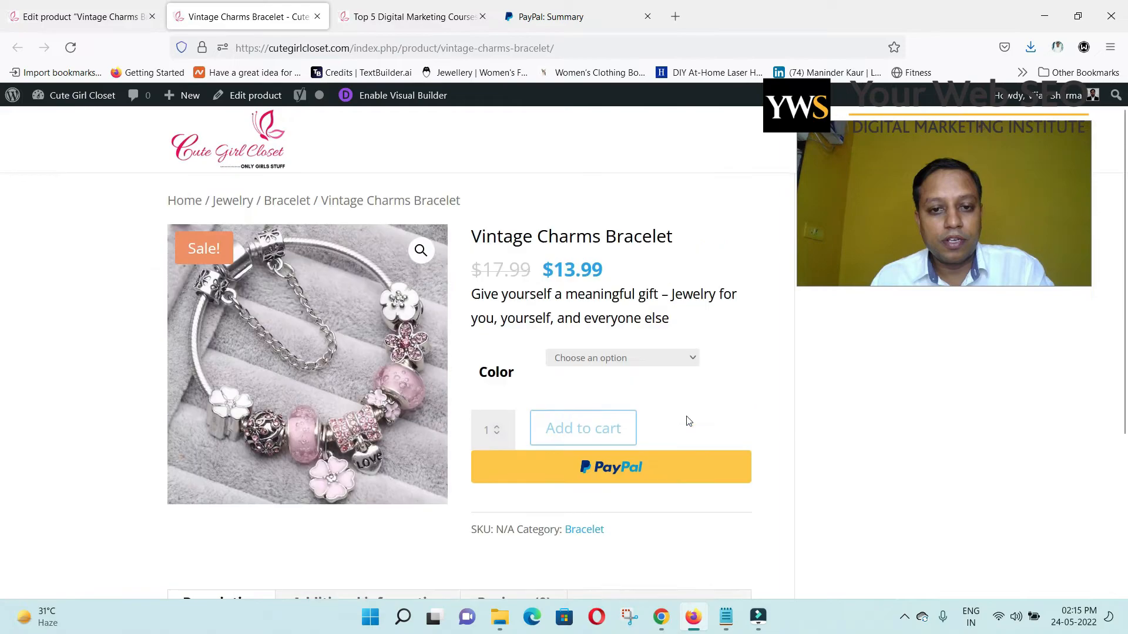
click(631, 418)
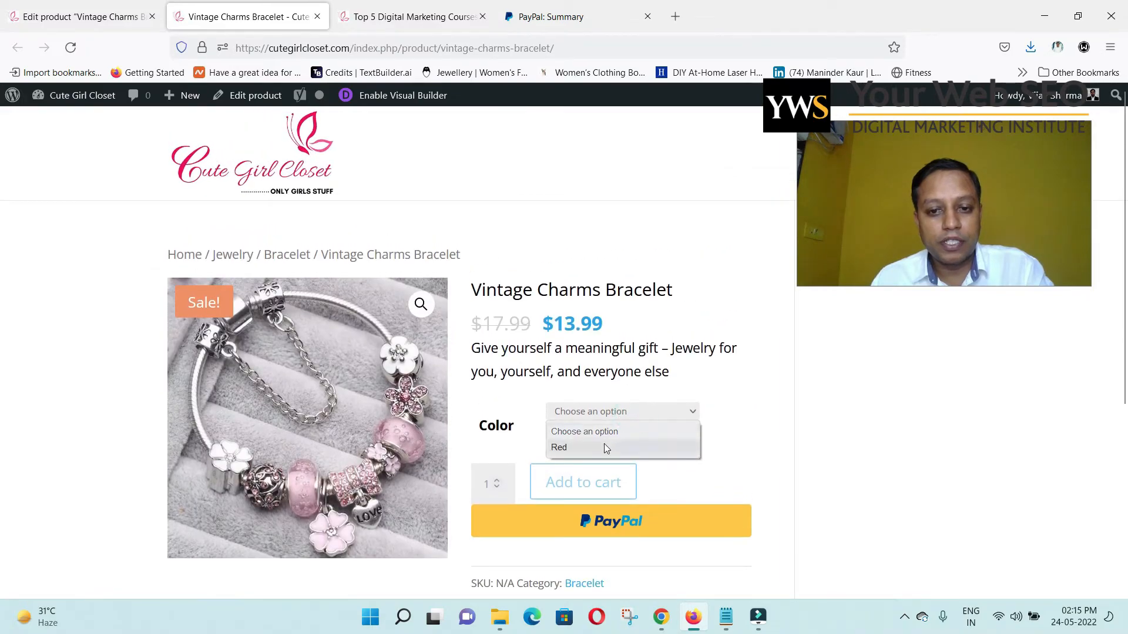
click(605, 446)
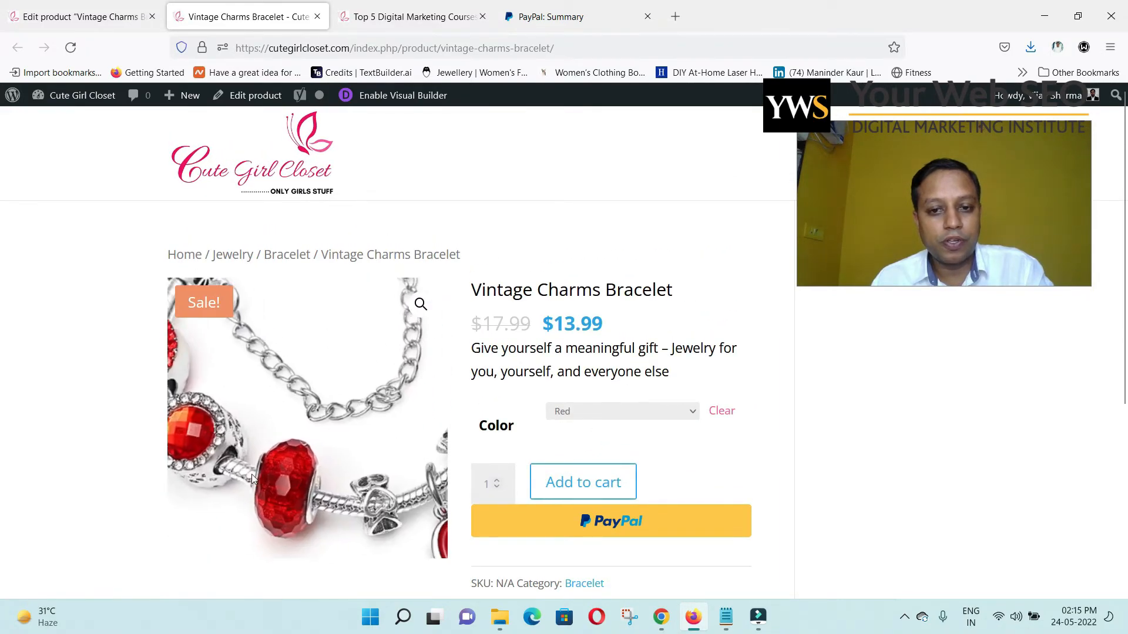
click(577, 412)
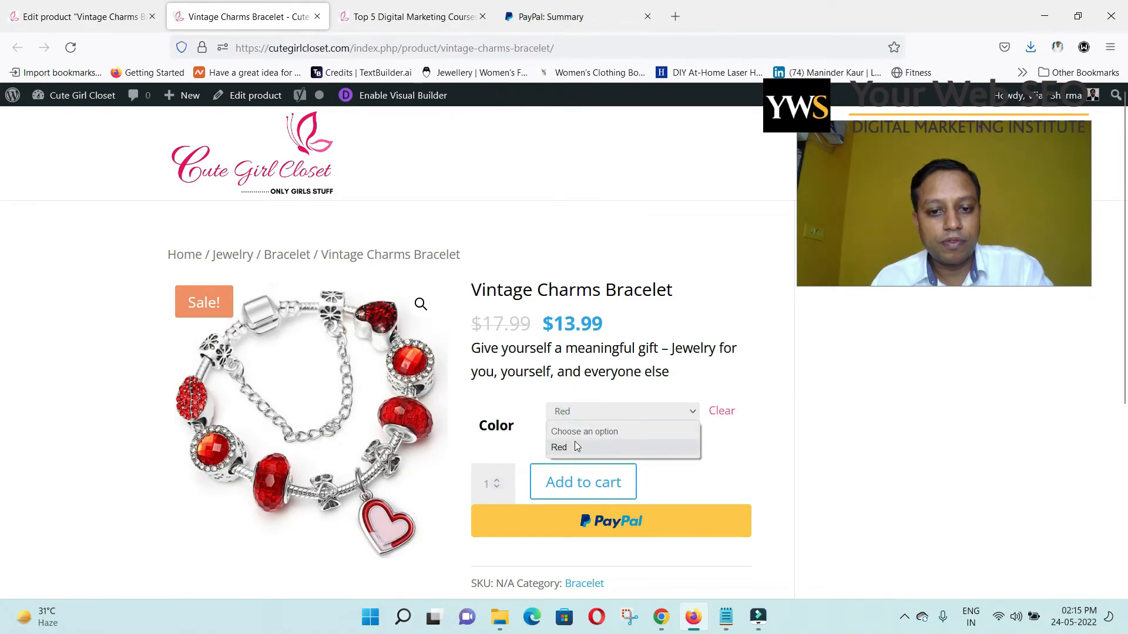
click(578, 432)
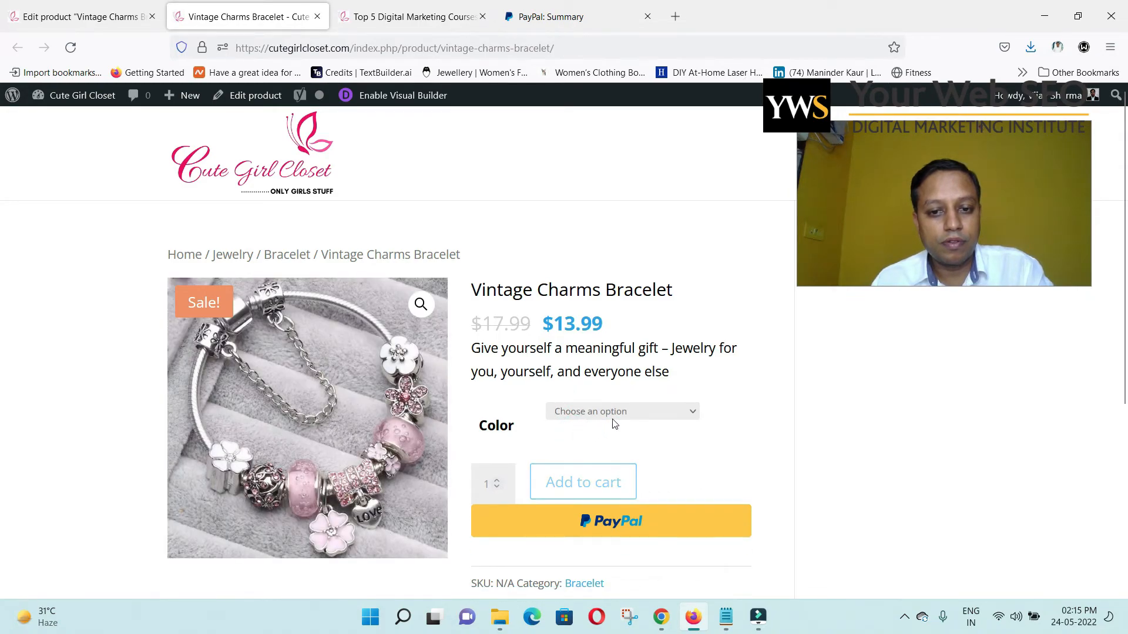
Check the Additional information and Description tabs, then return to the store's home page.
scroll(656, 436, down, 2)
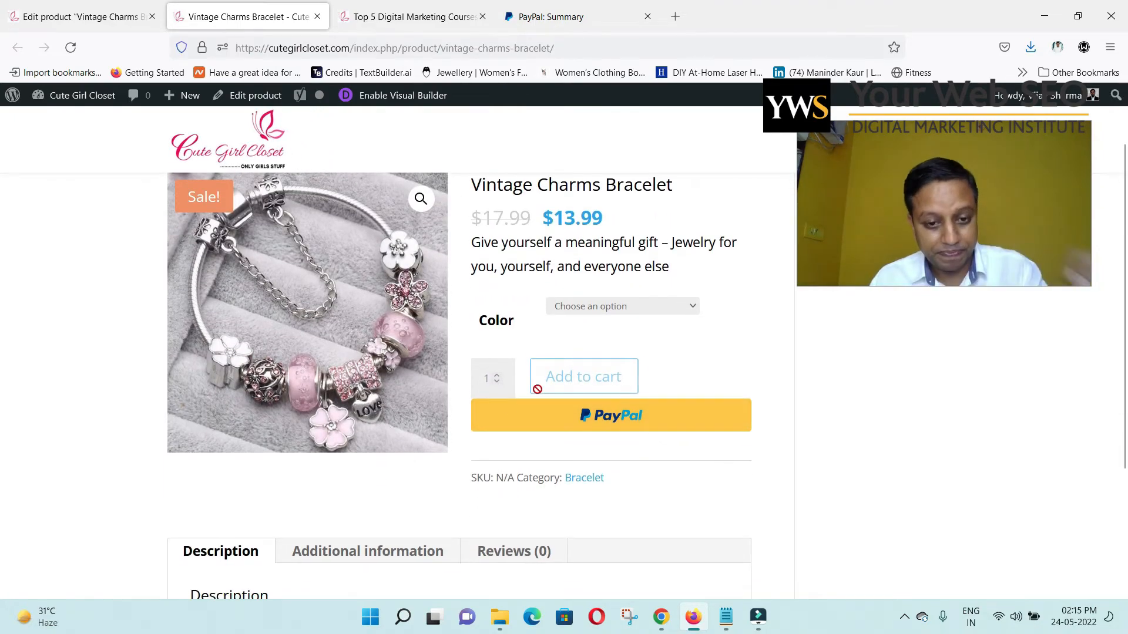
scroll(467, 409, down, 3)
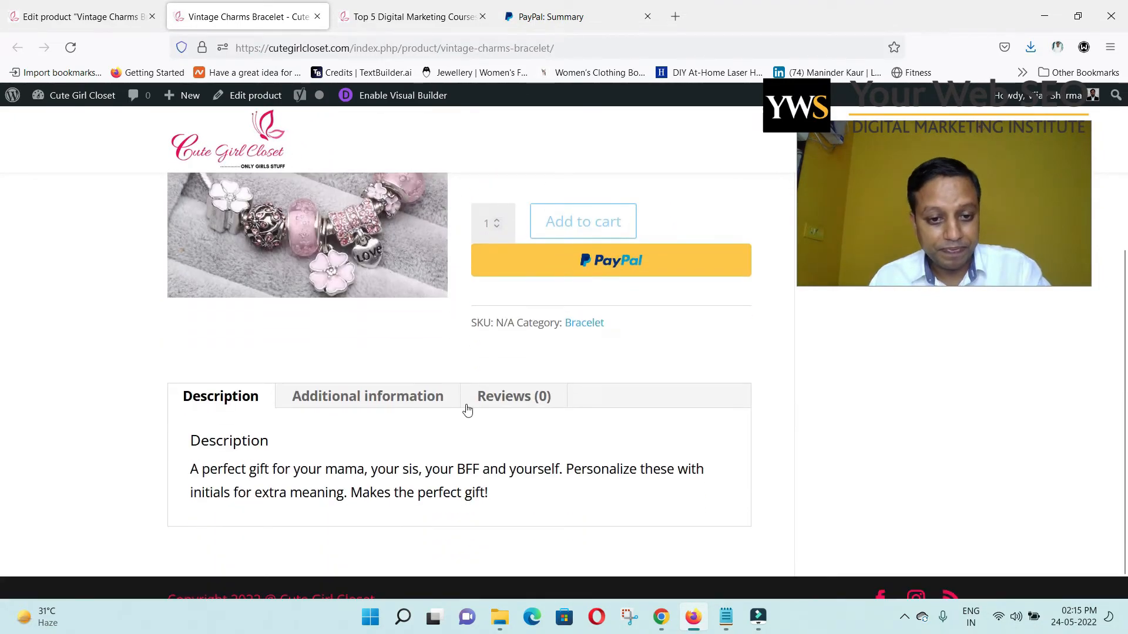
click(390, 403)
click(246, 401)
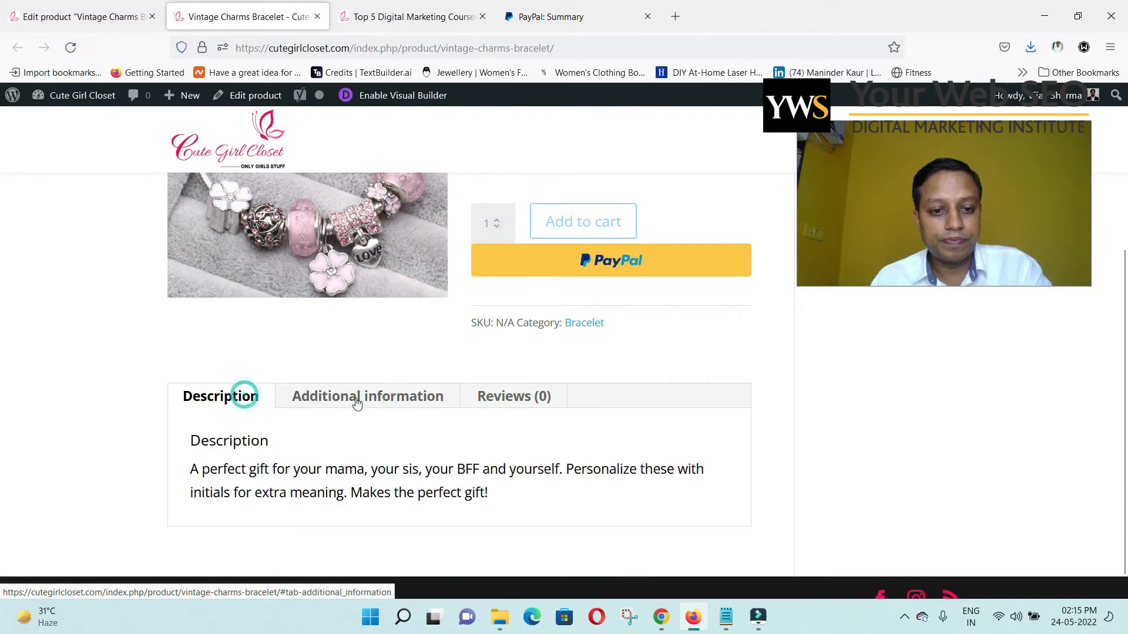
scroll(579, 410, up, 5)
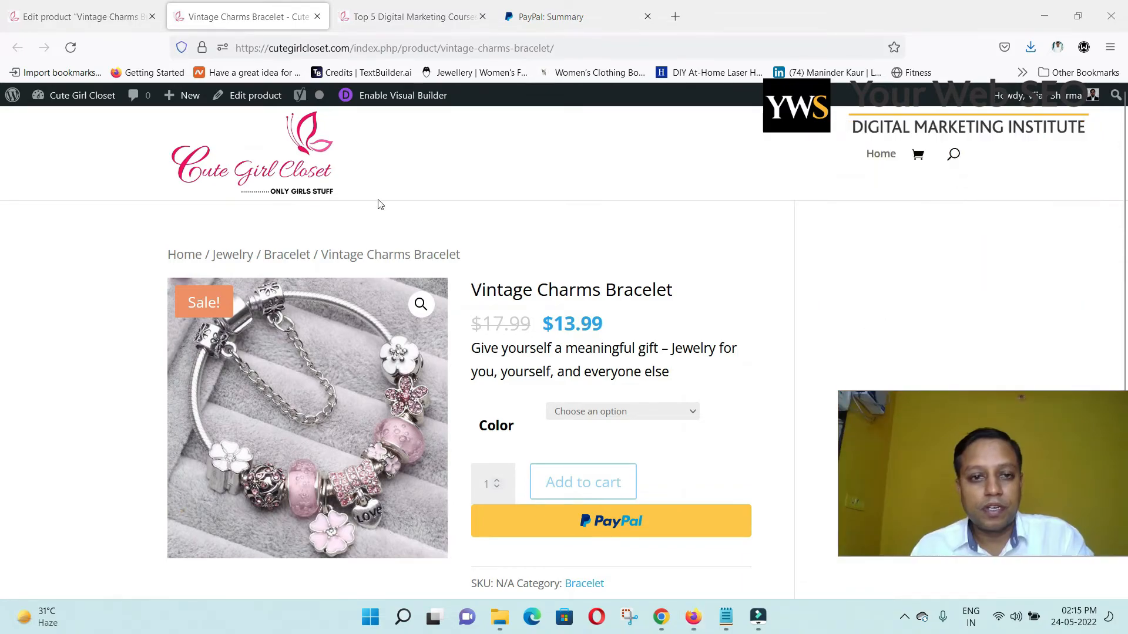
click(270, 153)
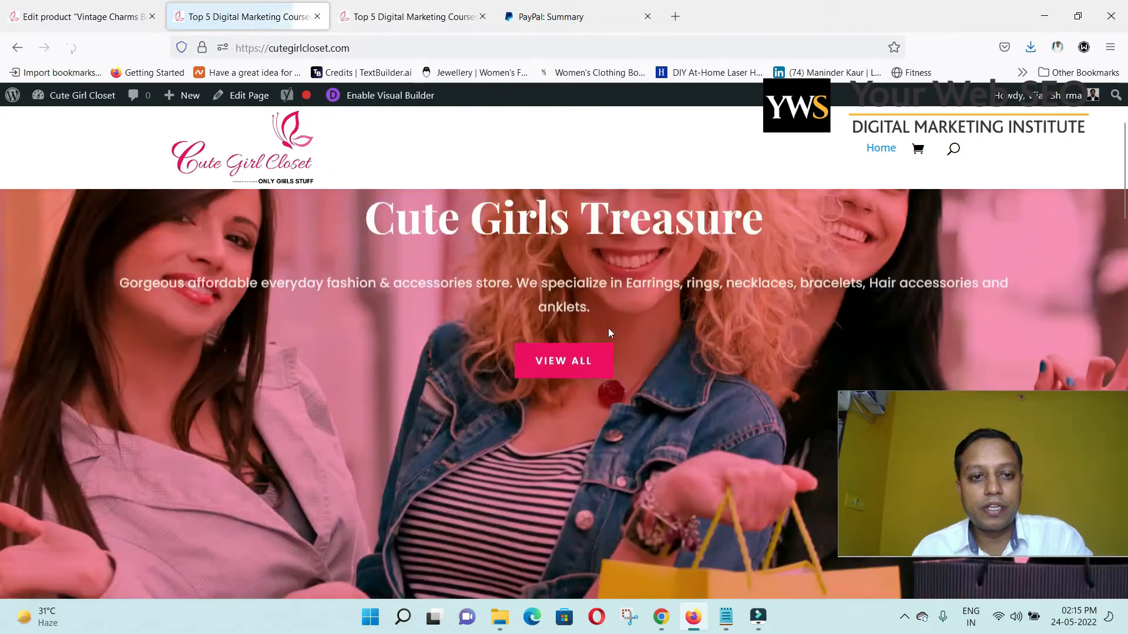
Enable the Visual Builder on the home page and scroll to Our Latest Collections.
scroll(590, 350, down, 5)
scroll(581, 360, down, 3)
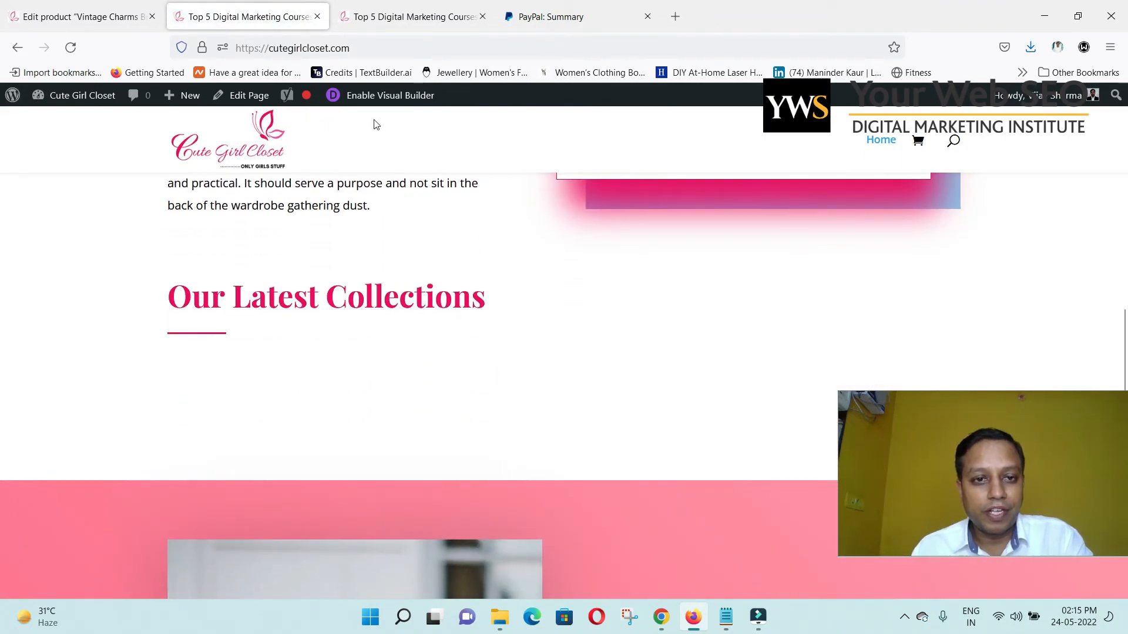
click(389, 97)
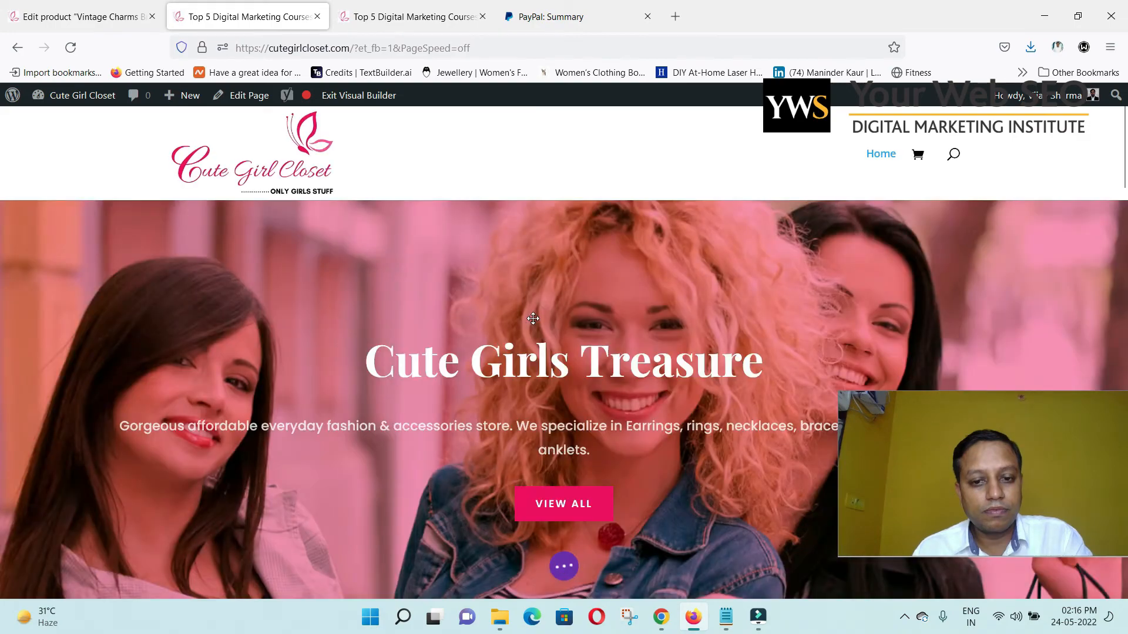
scroll(499, 359, down, 10)
scroll(498, 359, down, 6)
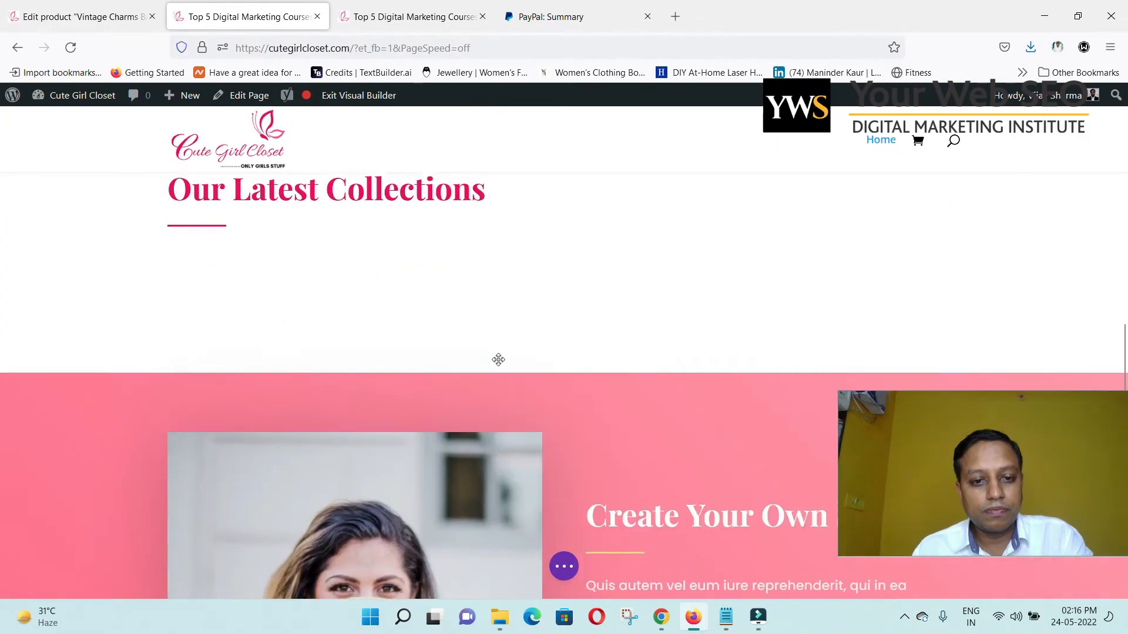
scroll(254, 320, up, 2)
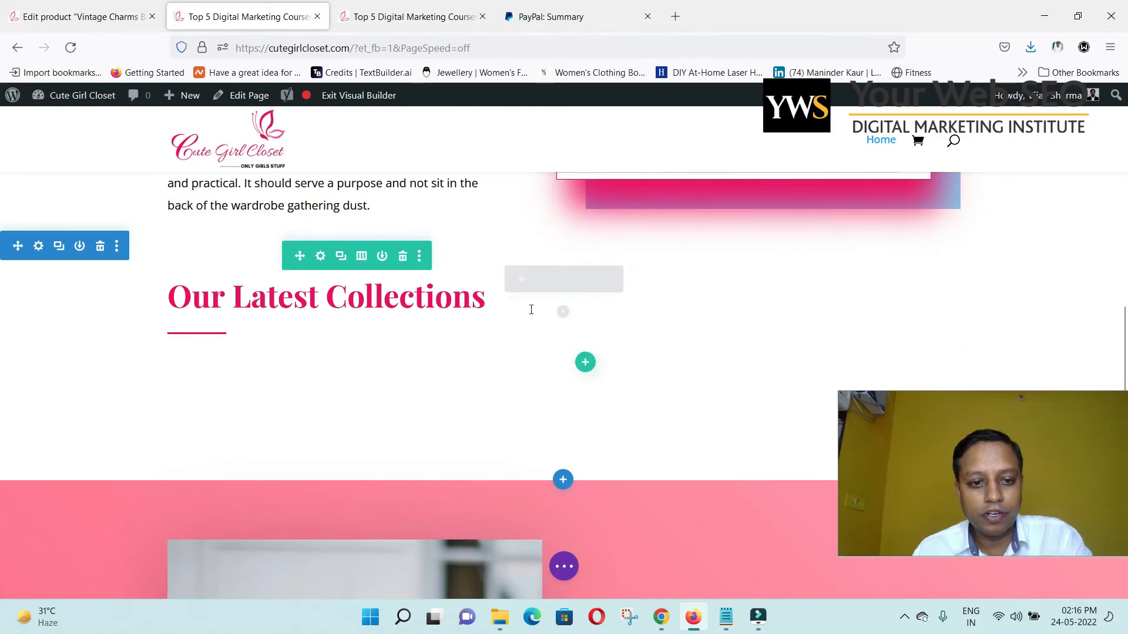
Search modules for 'product' and insert a Woo Products module under Our Latest Collections.
click(563, 317)
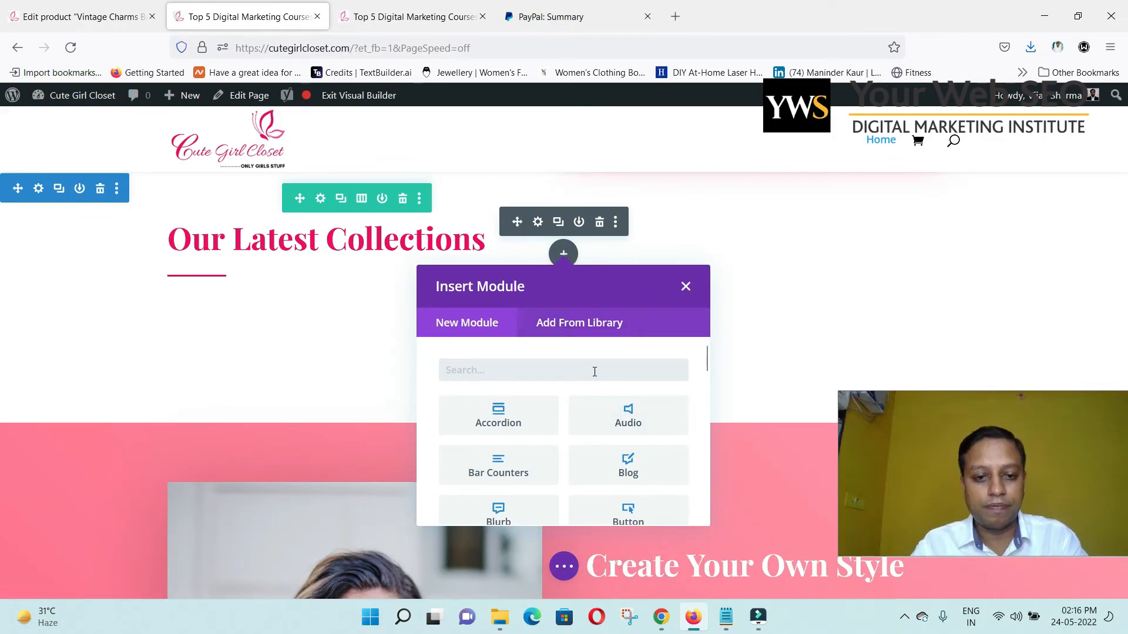
text(cate)
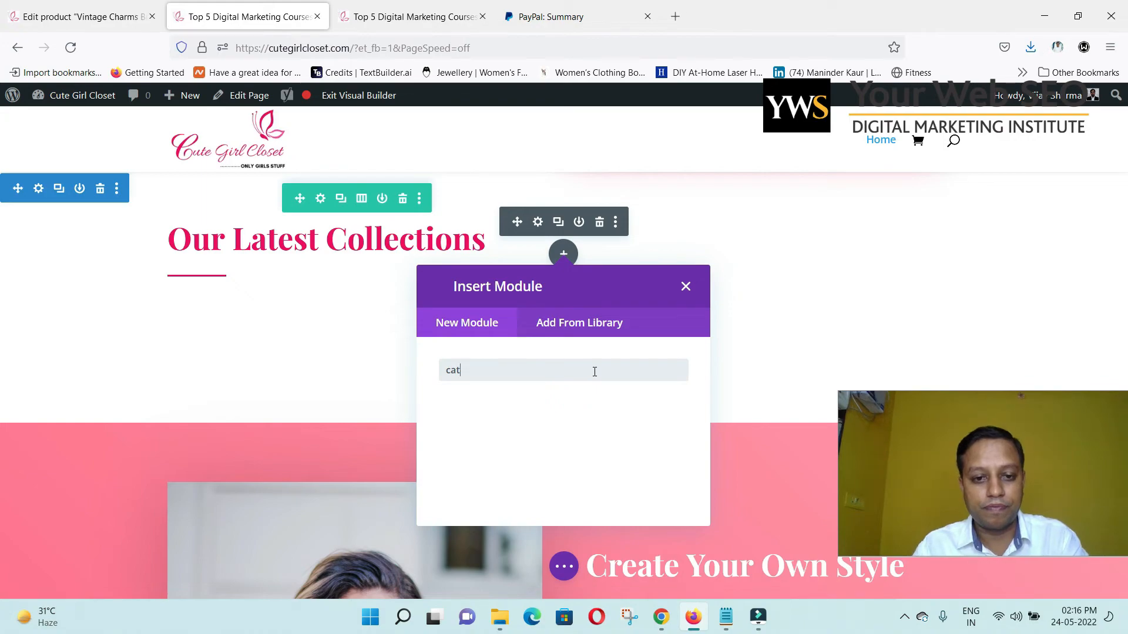
key(BackSpace)
key(BackSpace)
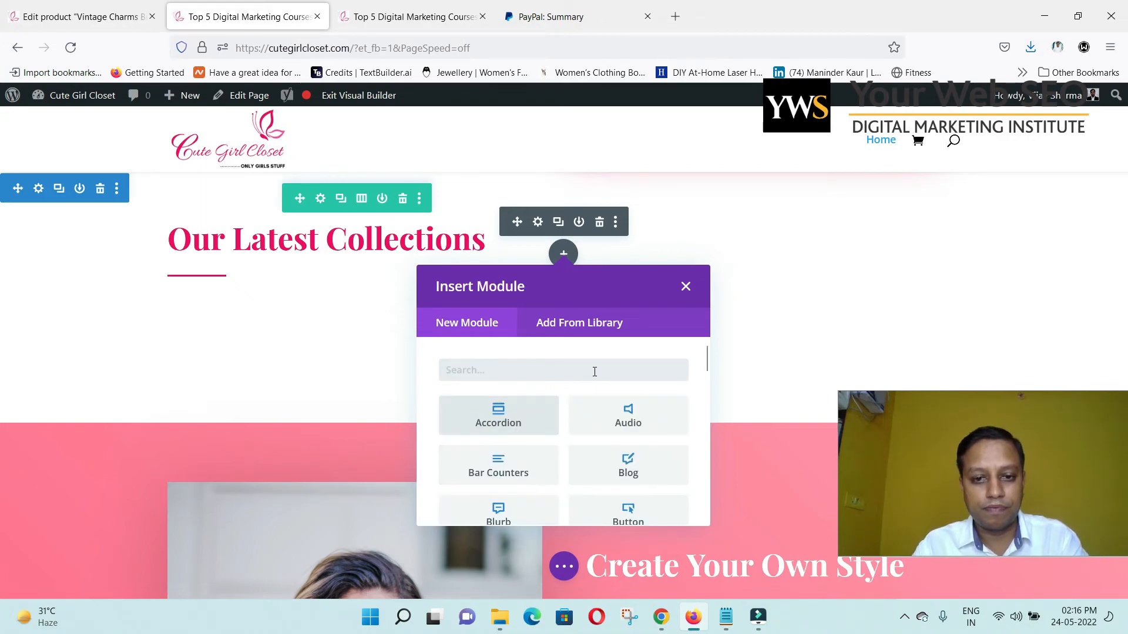
text(produc)
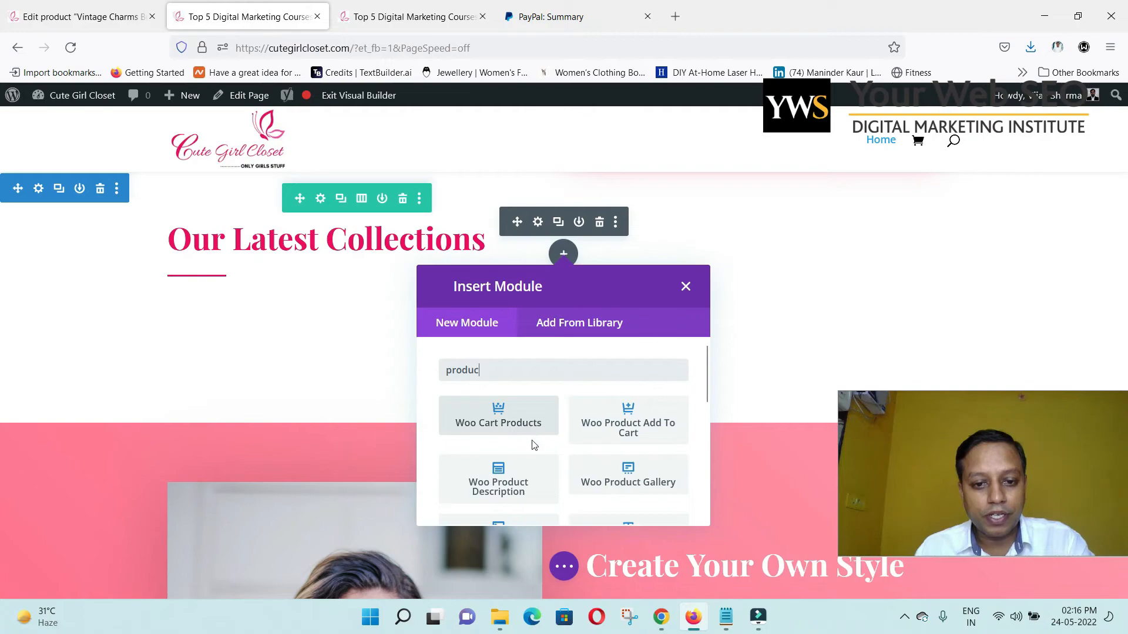
scroll(573, 487, down, 2)
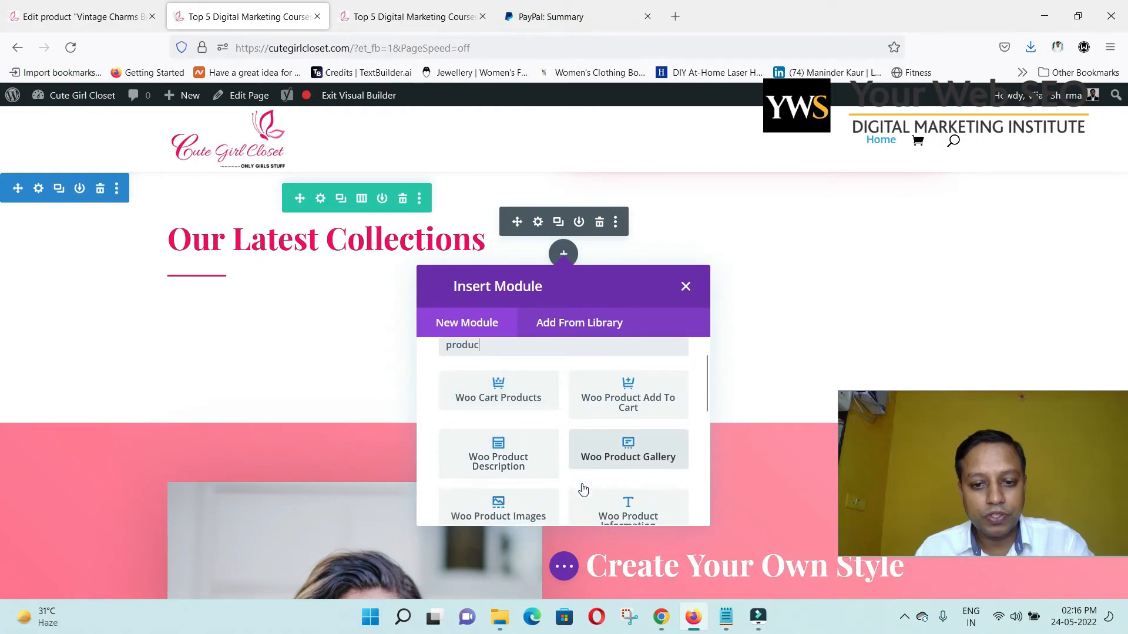
scroll(558, 479, down, 2)
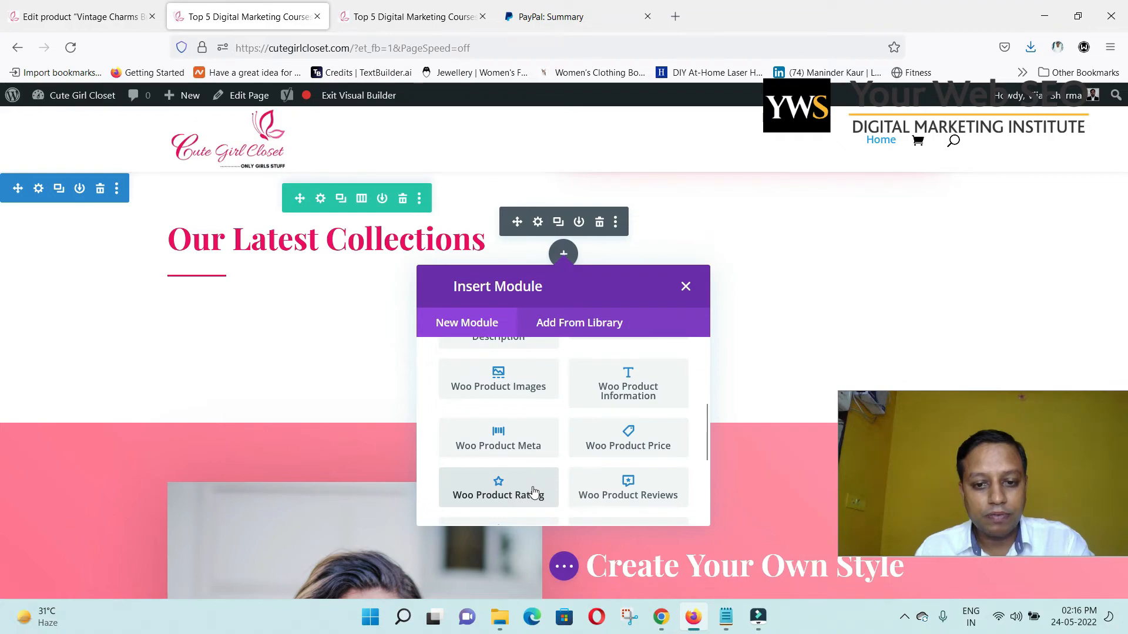
scroll(537, 490, down, 2)
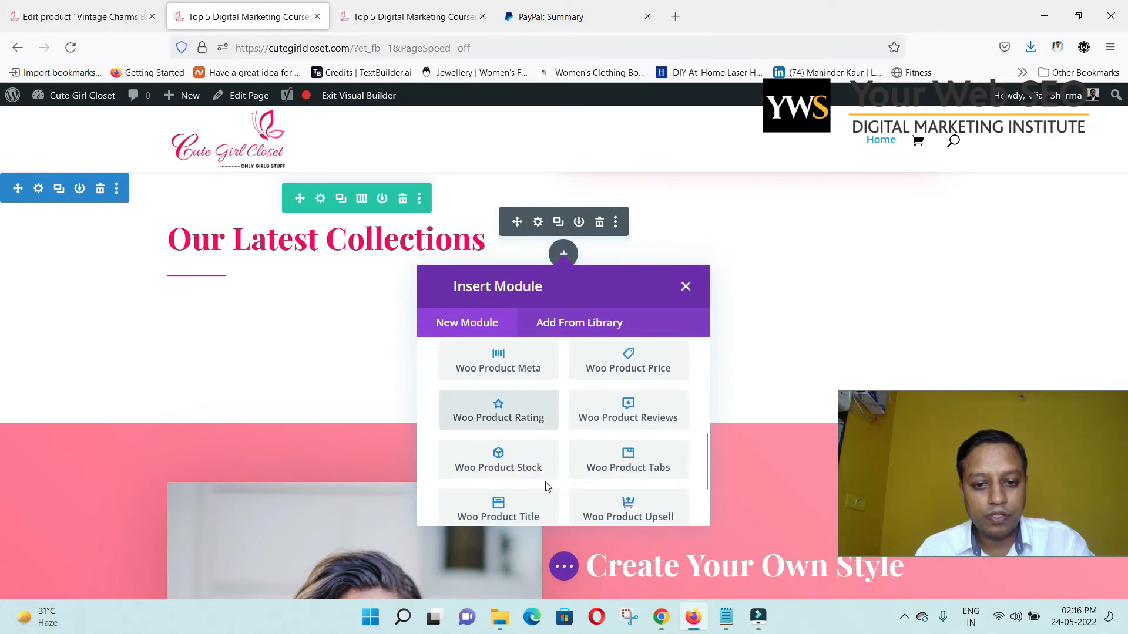
scroll(548, 487, down, 2)
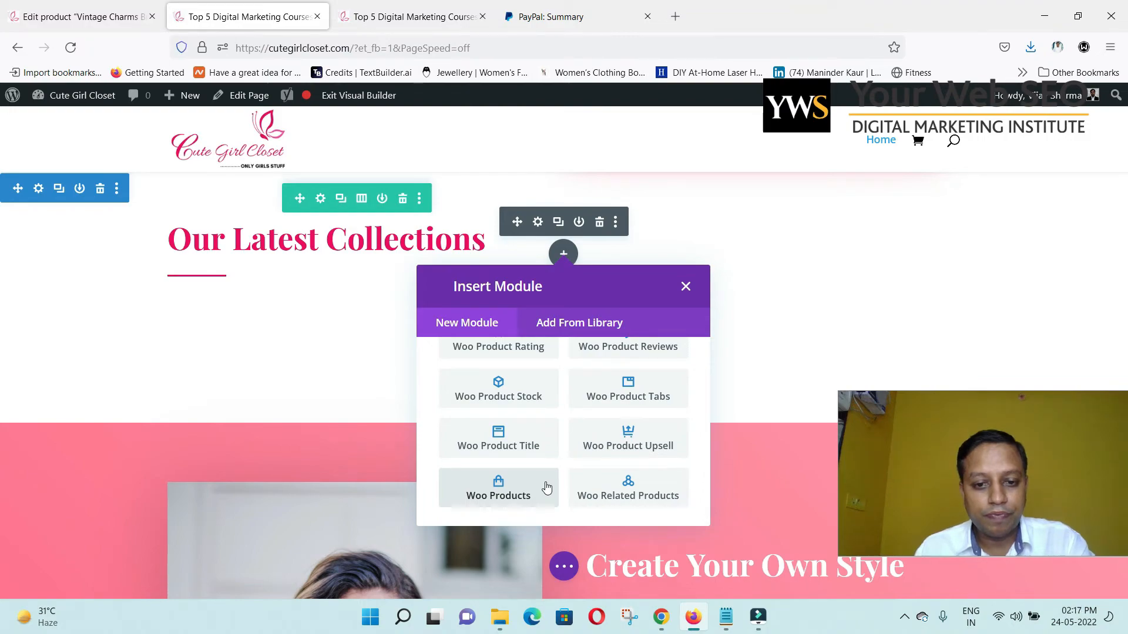
click(515, 491)
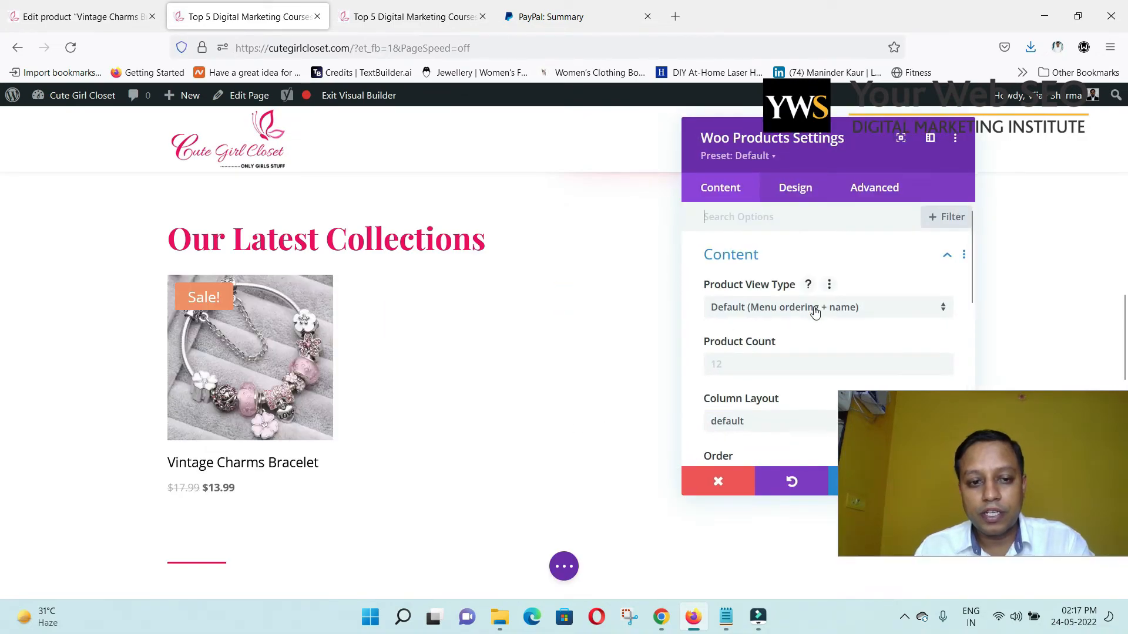
Set the Woo Products module's Product View Type to Product Category.
click(816, 313)
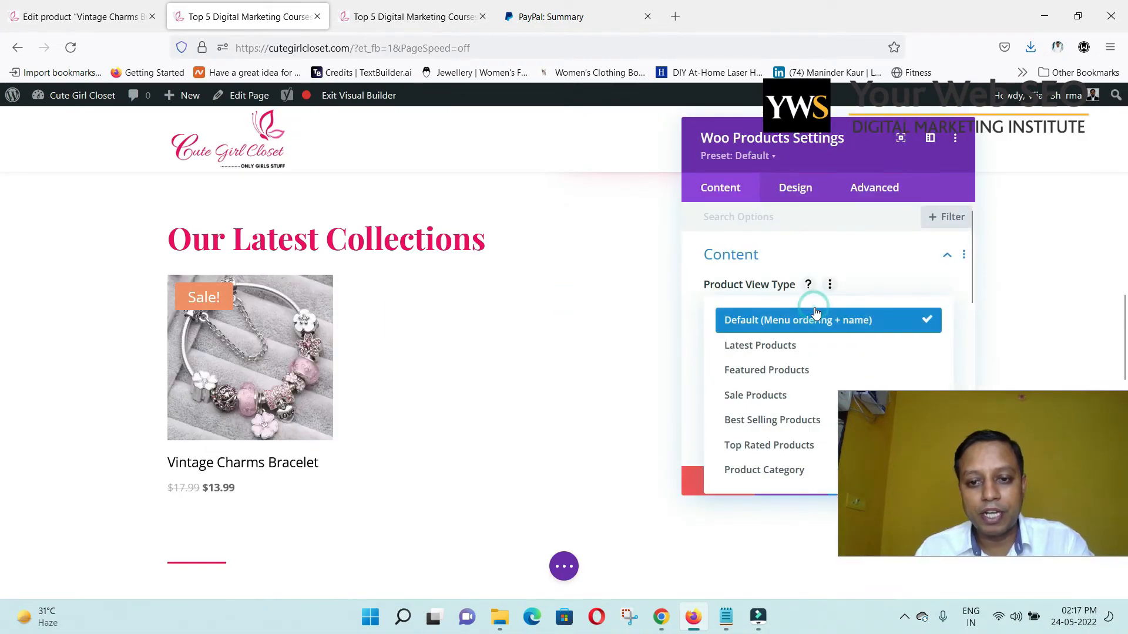
click(856, 139)
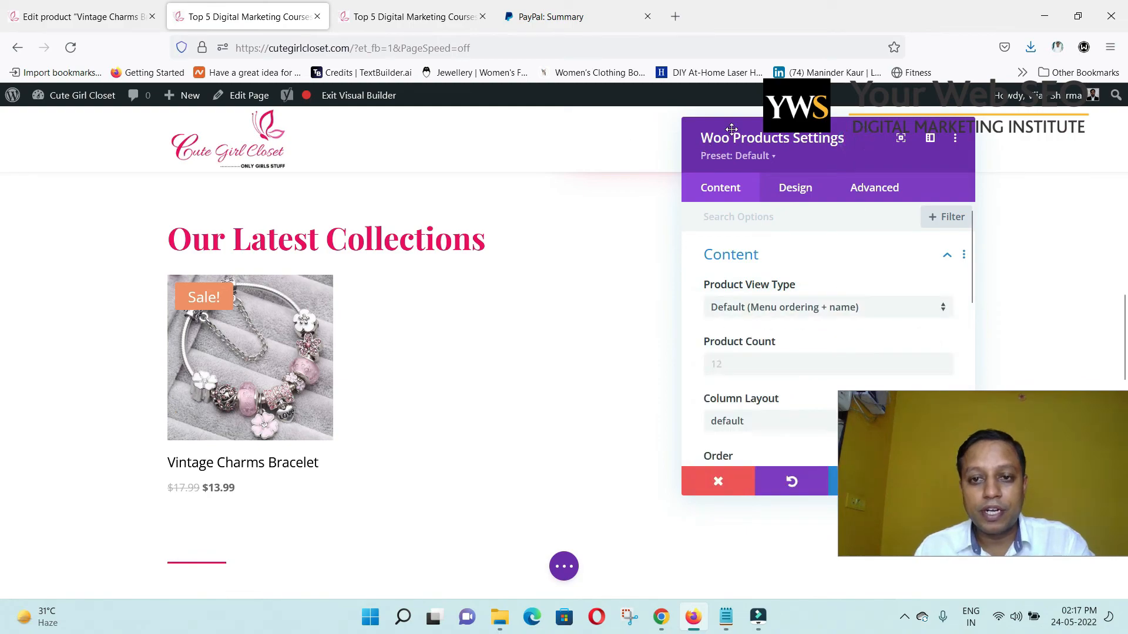
drag(778, 135, 544, 150)
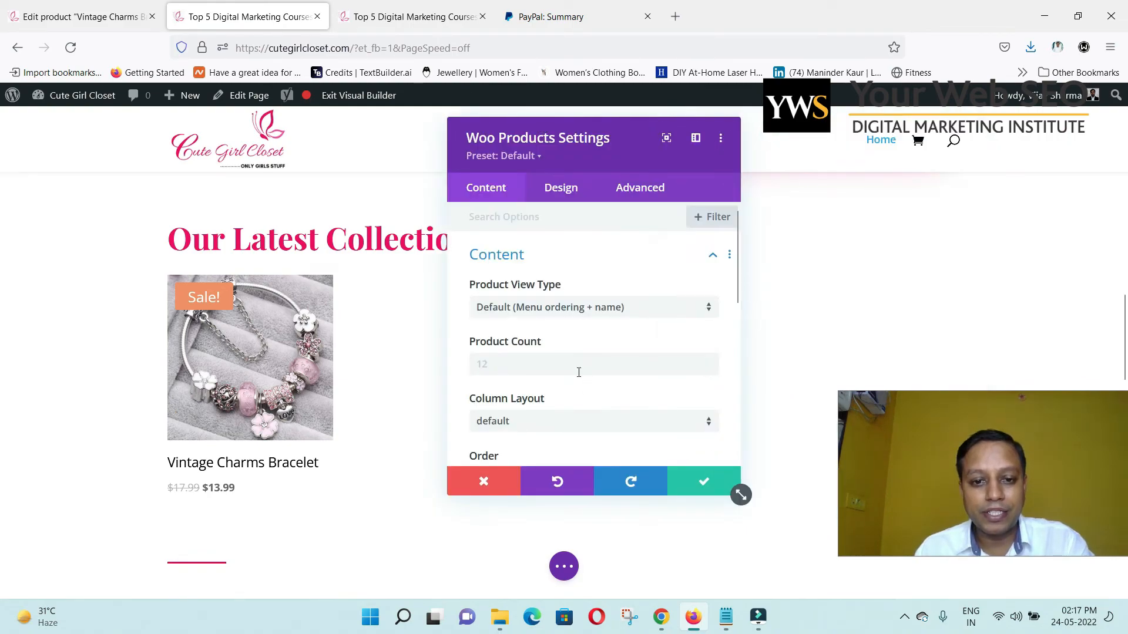
click(597, 310)
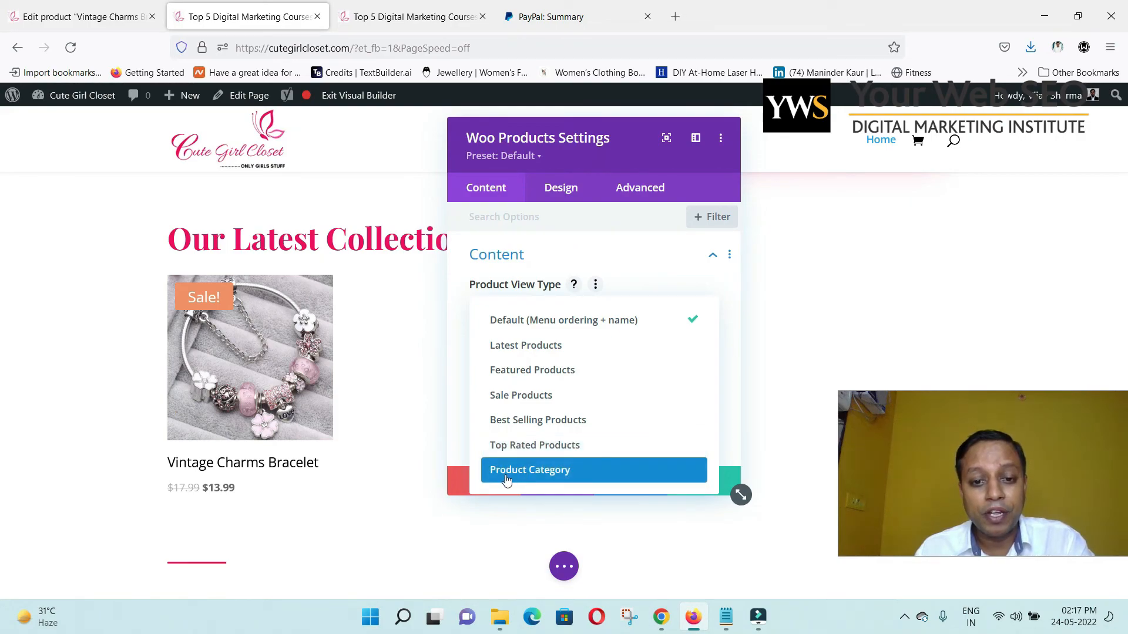
click(575, 477)
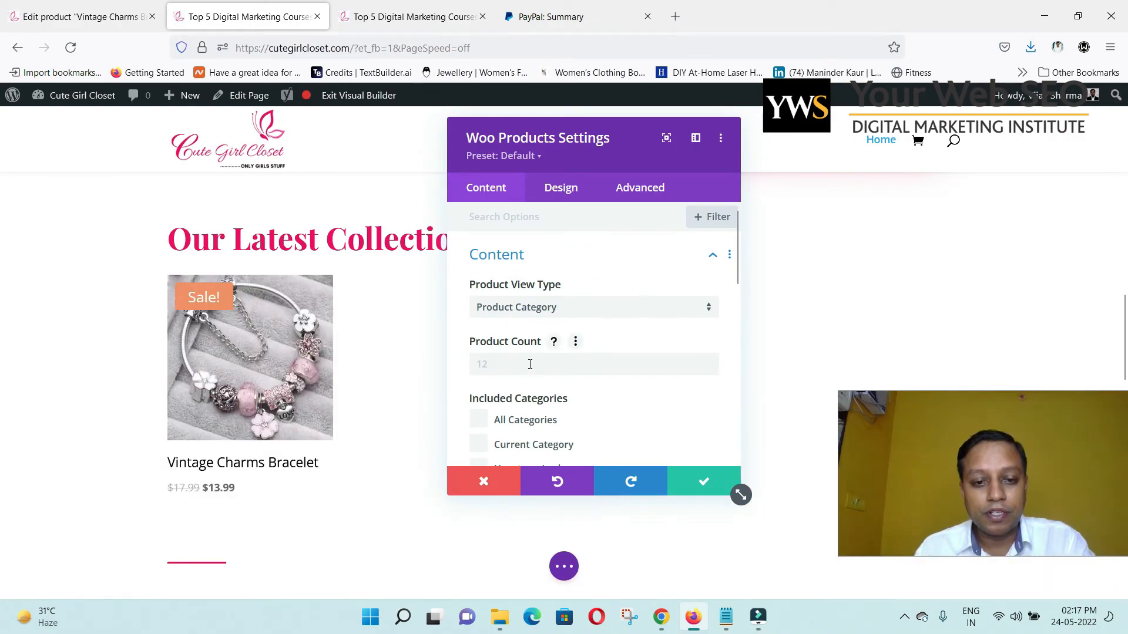
Include only the Bracelet category and set Product Count to 5.
scroll(534, 406, down, 2)
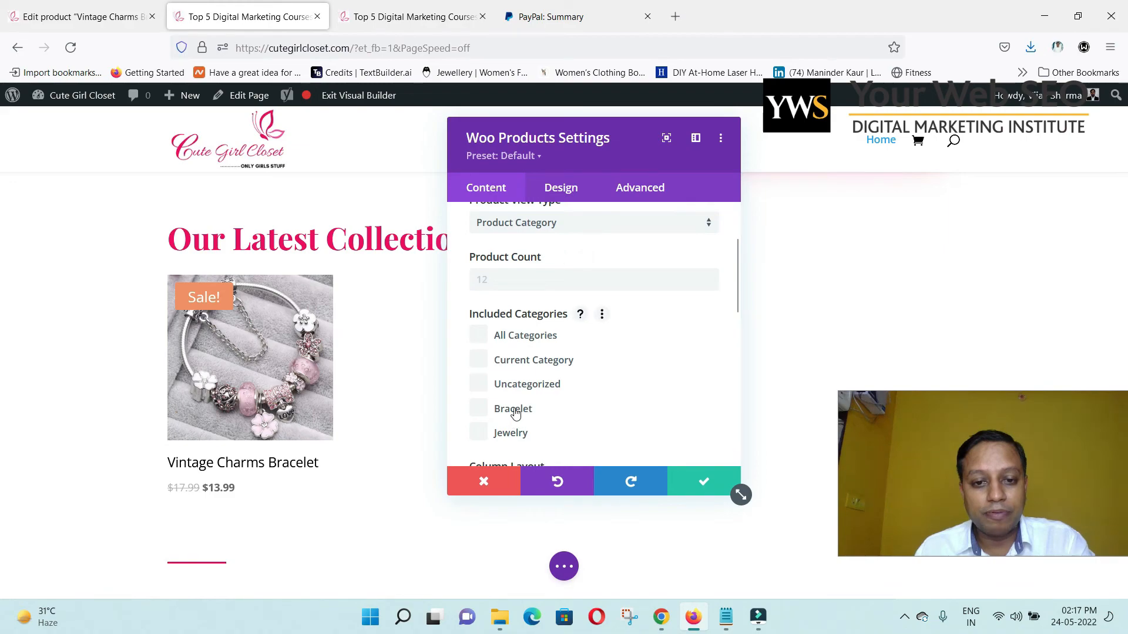
click(481, 414)
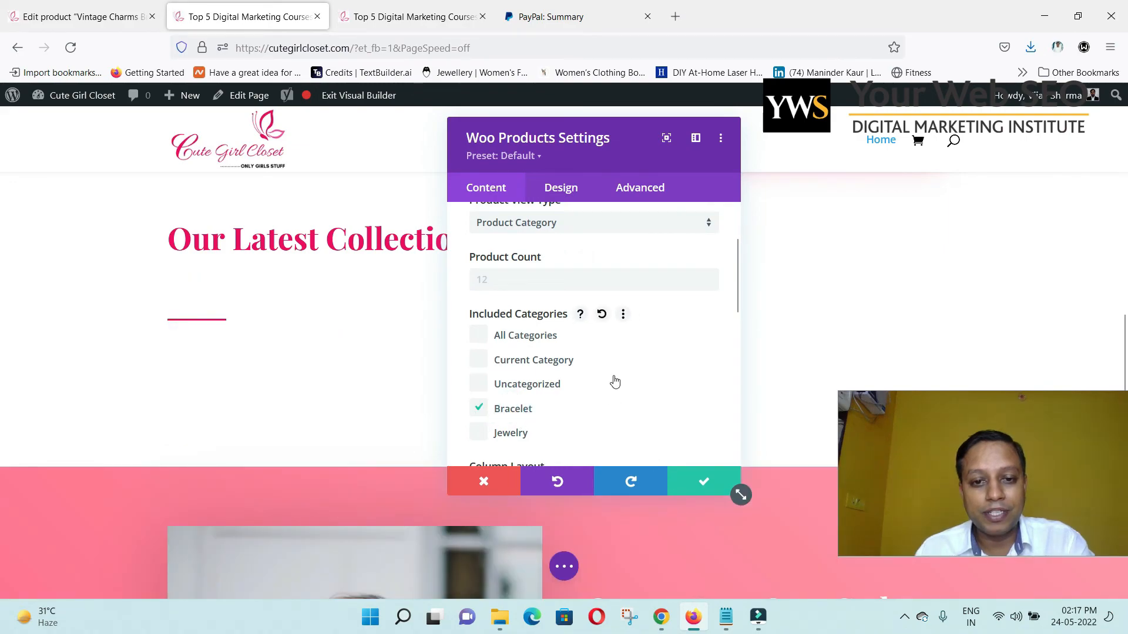
scroll(659, 356, down, 1)
scroll(660, 356, up, 1)
scroll(497, 308, up, 1)
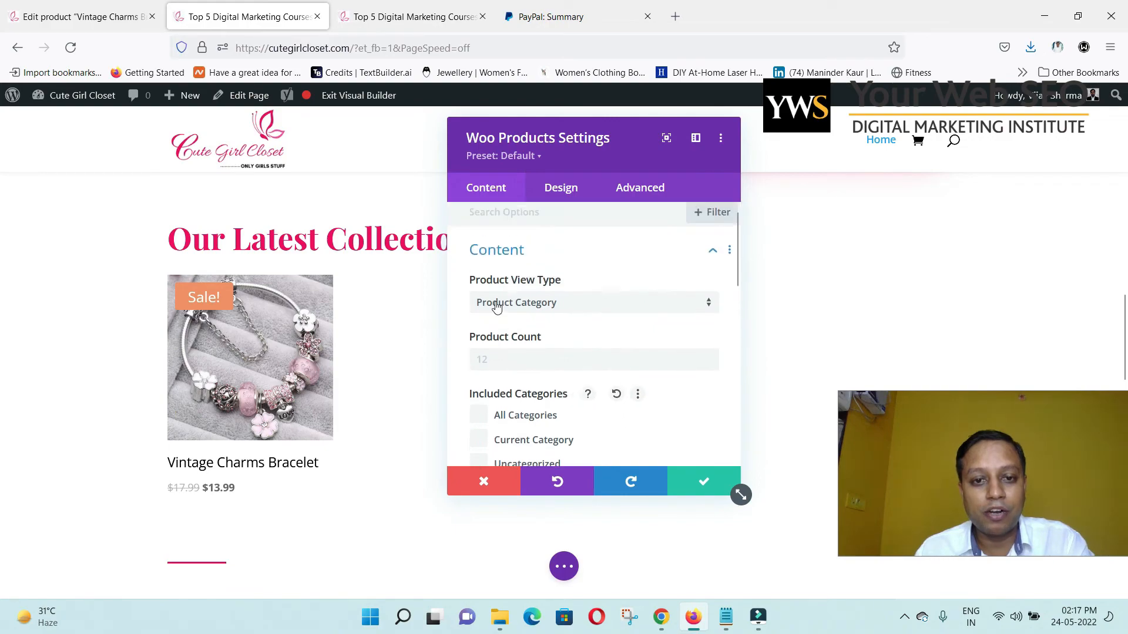
click(604, 367)
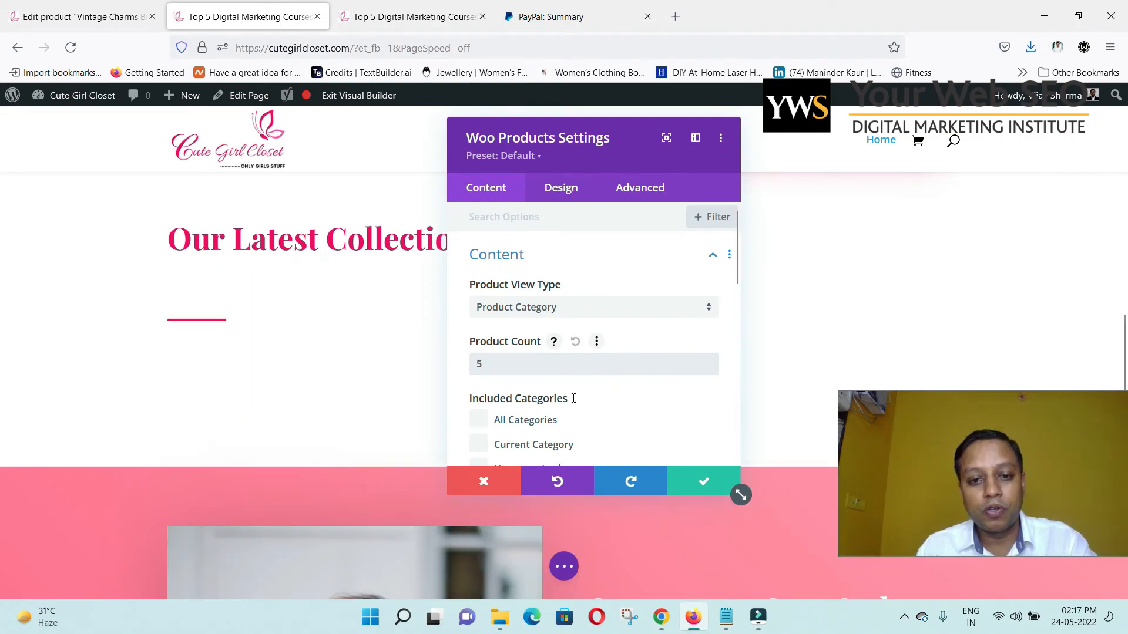
Save the Woo Products module settings and close the settings panel.
click(683, 482)
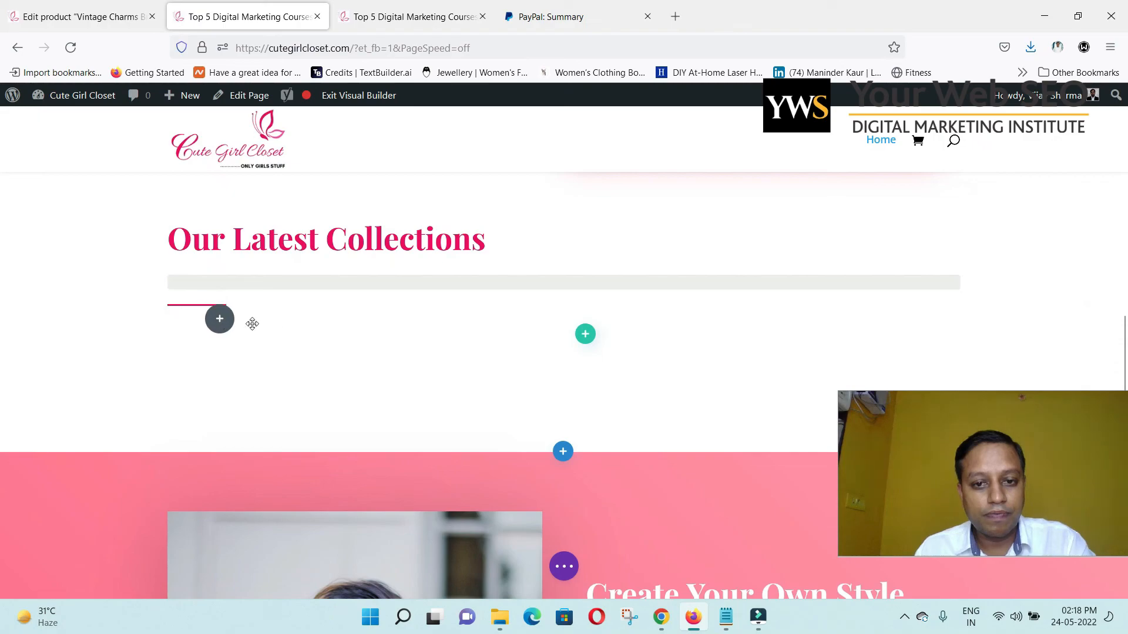
click(402, 318)
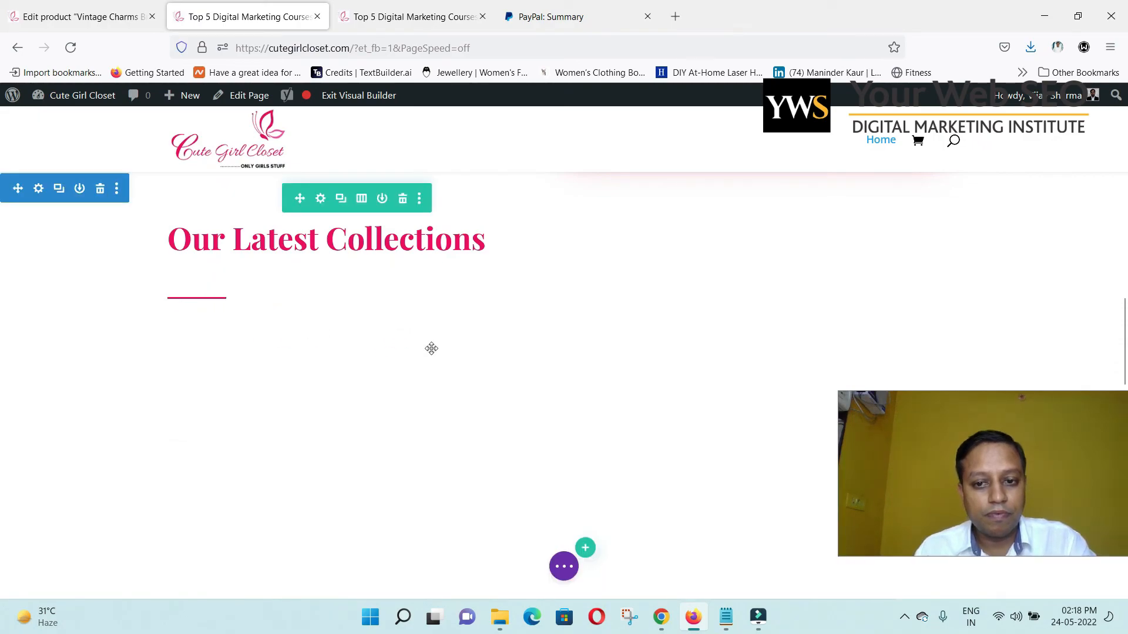
scroll(323, 445, down, 1)
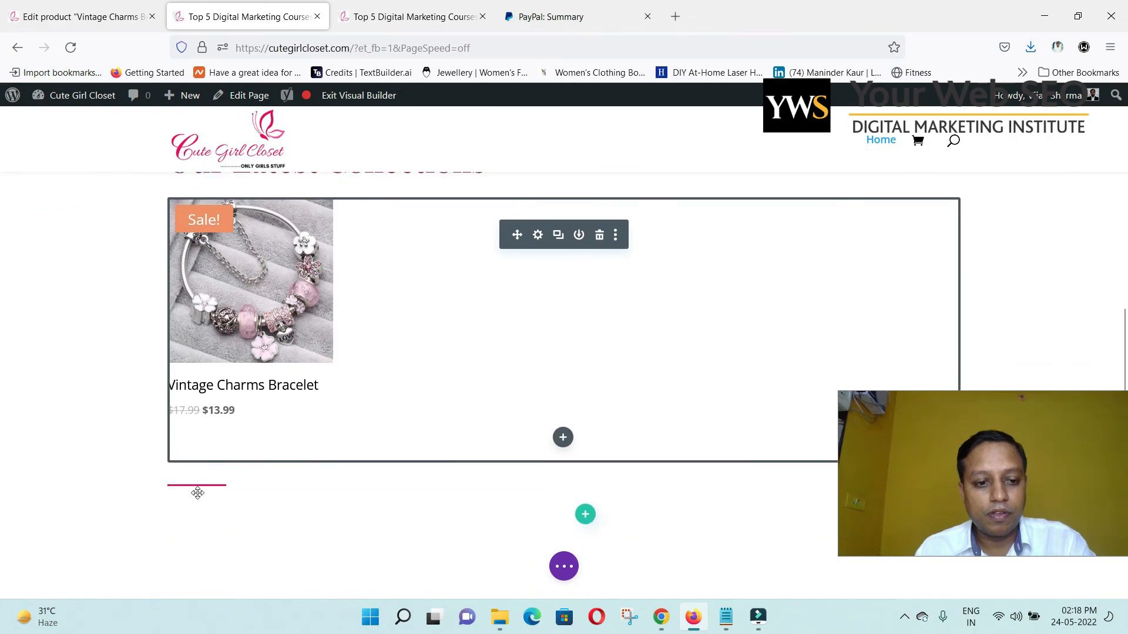
Check that Vintage Charms Bracelet at $13.99 appears under Our Latest Collections.
mouse_move(198, 494)
drag(149, 492, 188, 341)
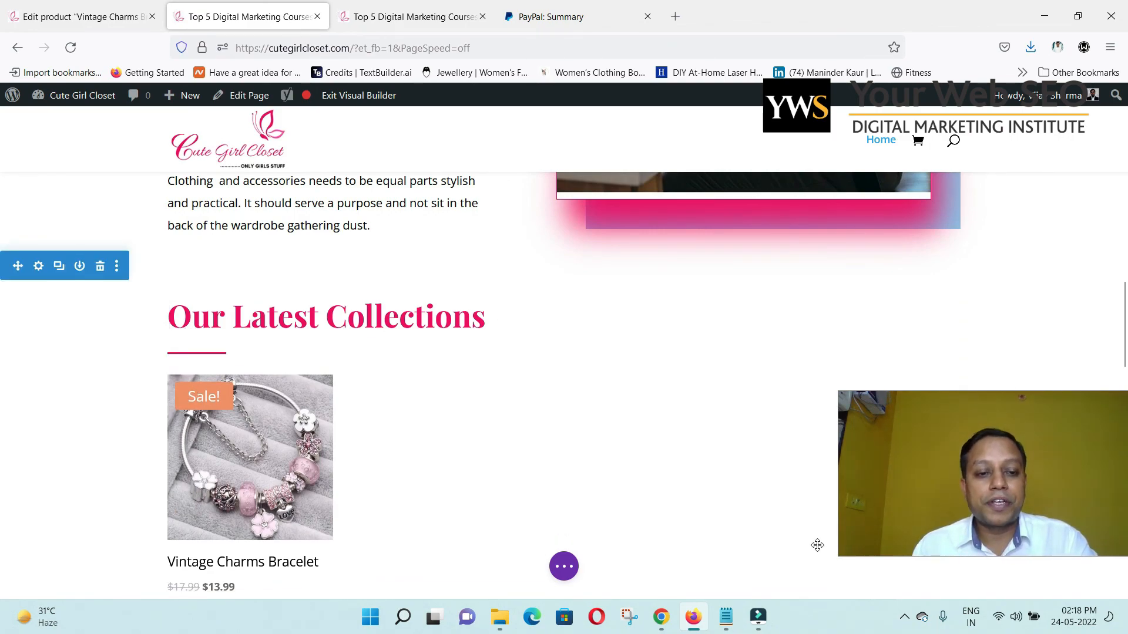
scroll(817, 433, down, 4)
scroll(586, 496, up, 3)
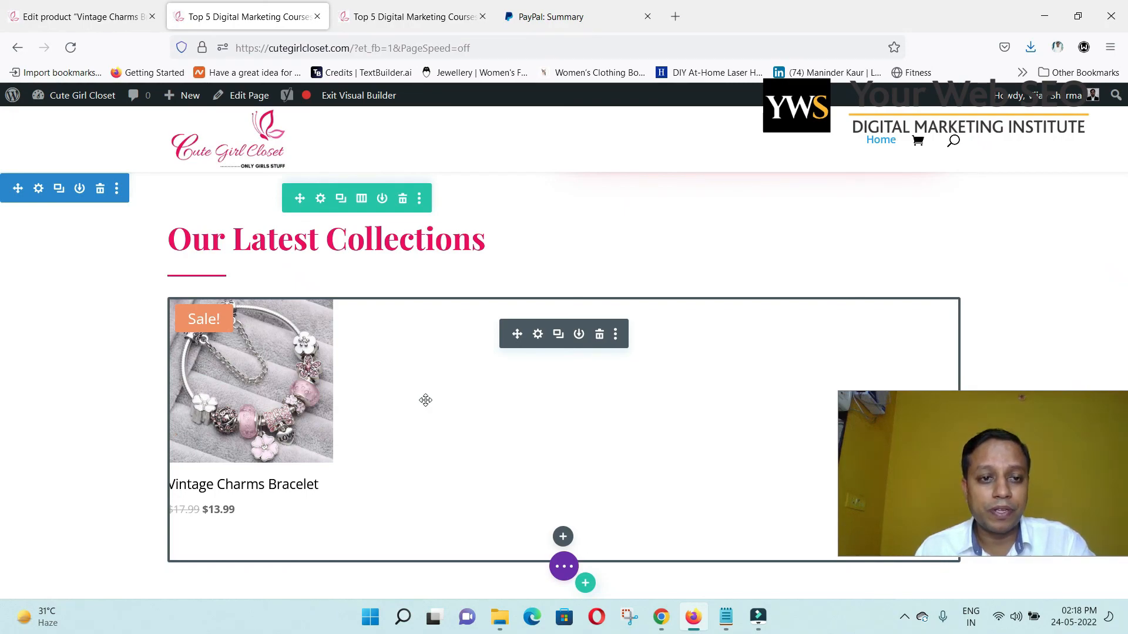
scroll(425, 400, up, 4)
scroll(135, 462, down, 2)
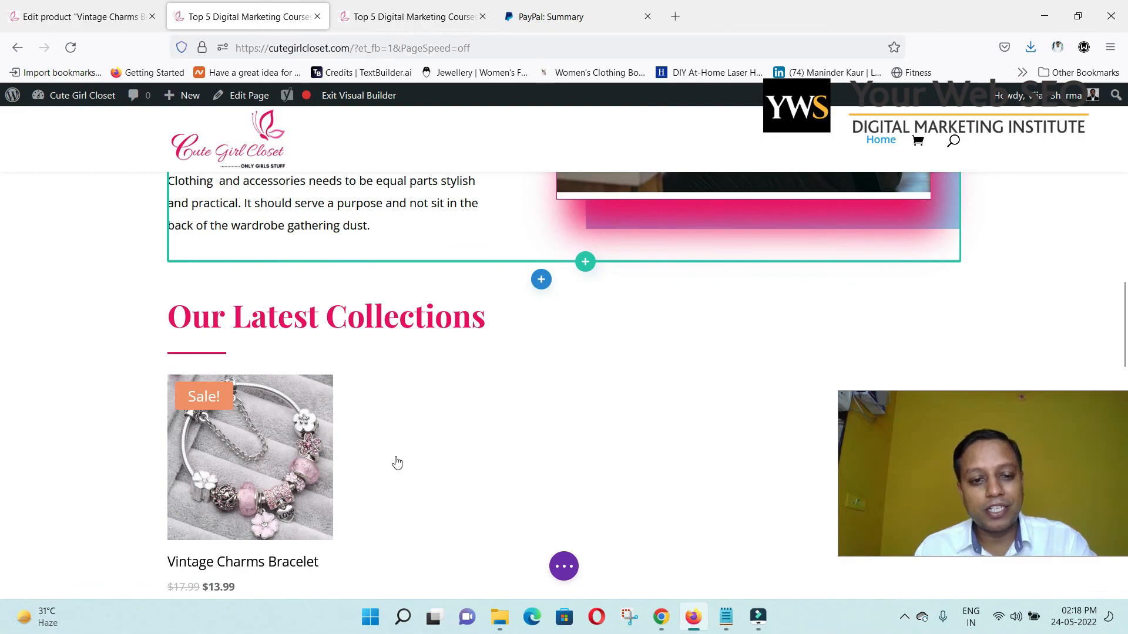
mouse_move(395, 457)
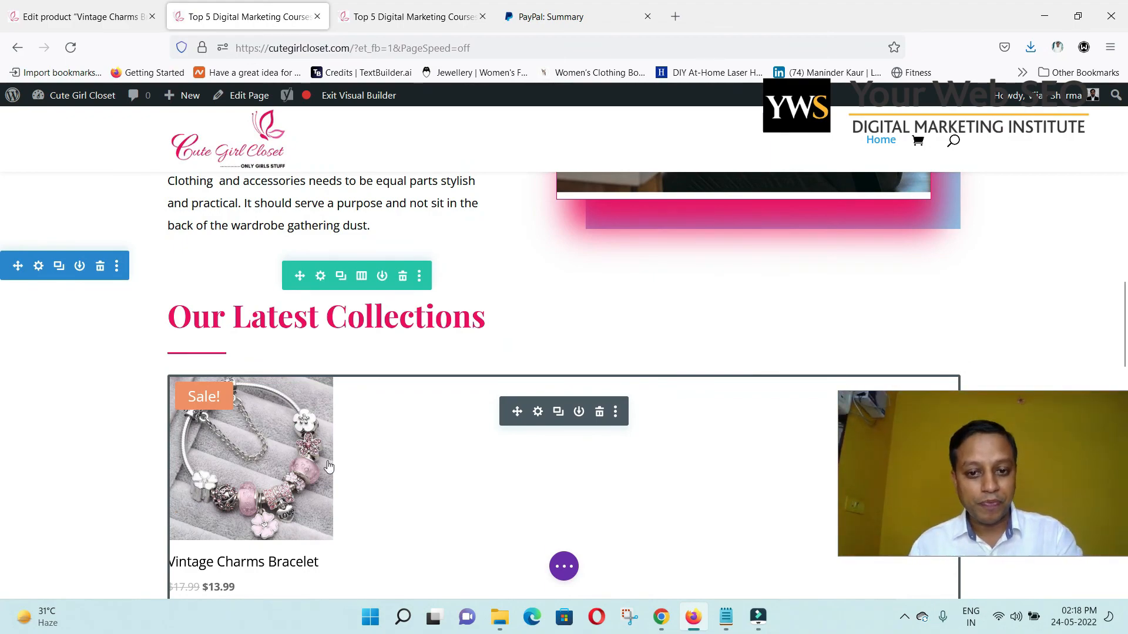
scroll(450, 423, down, 3)
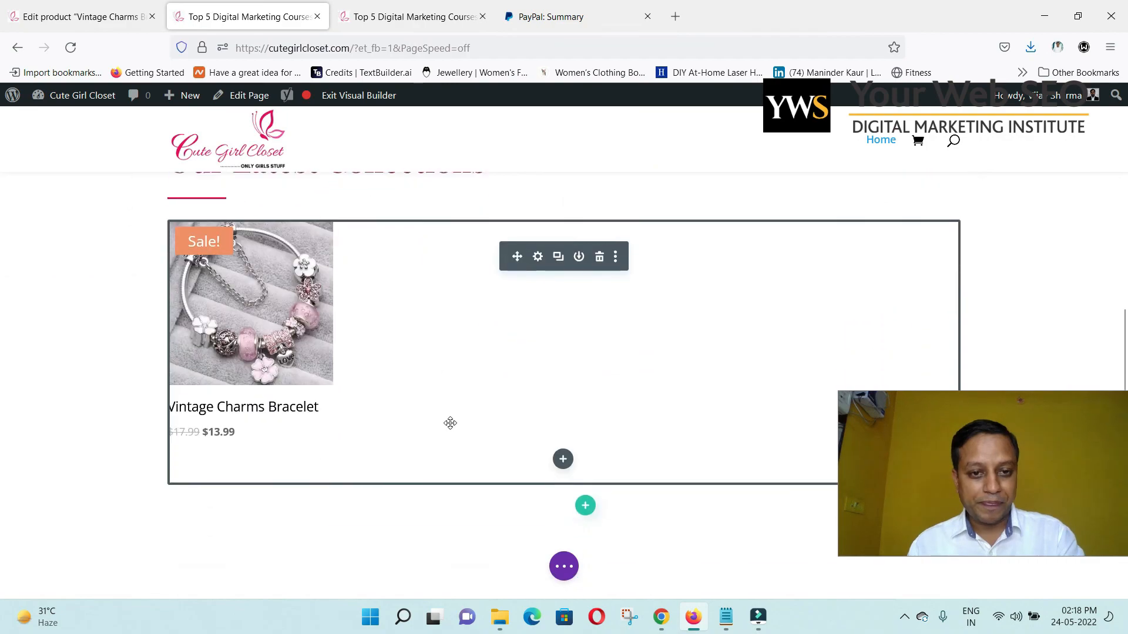
scroll(450, 423, up, 3)
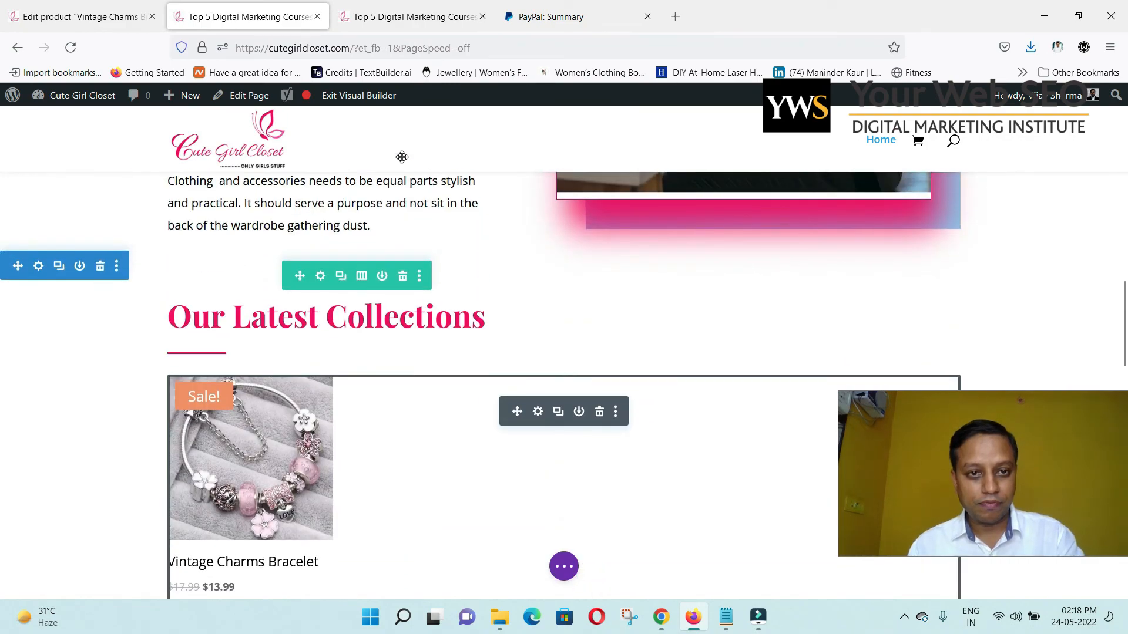